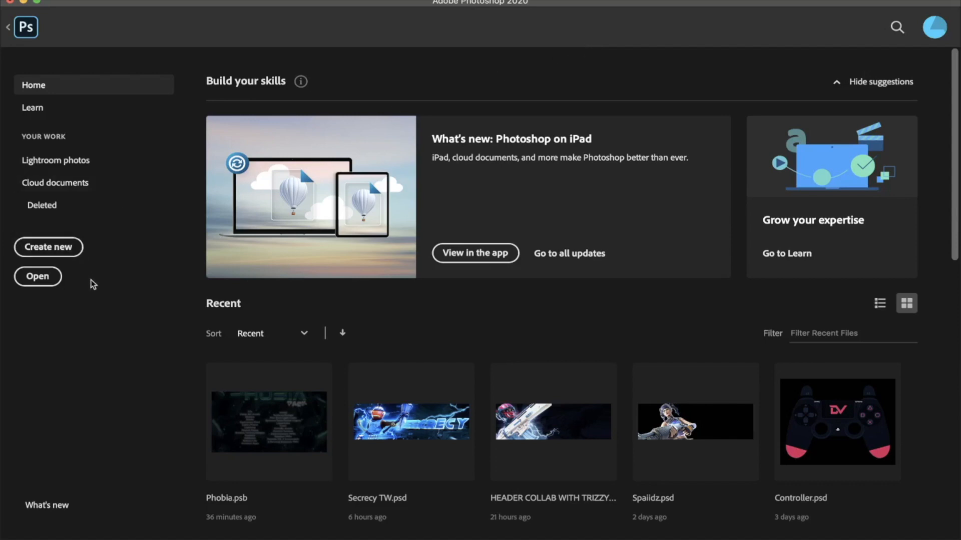
left_click(74, 253)
left_click(345, 159)
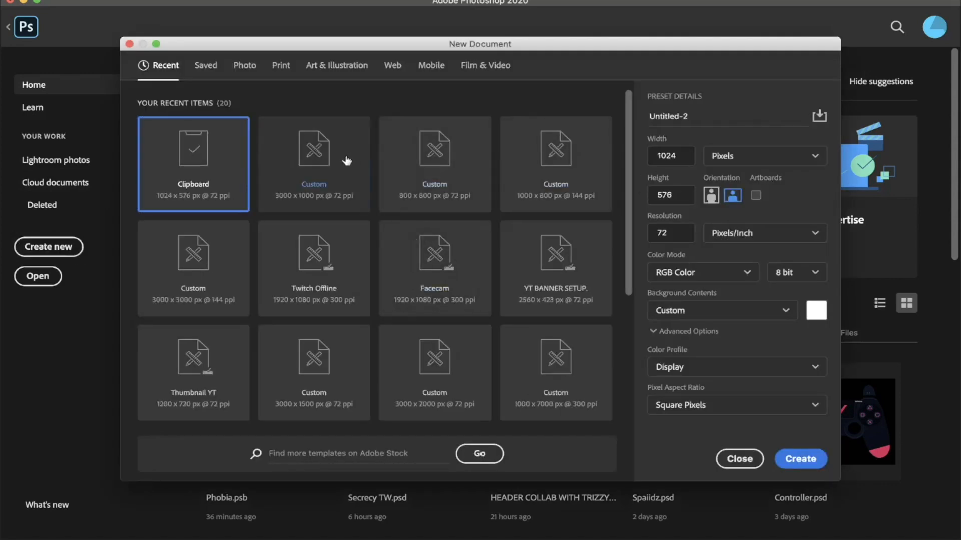
left_click(673, 233)
type("256")
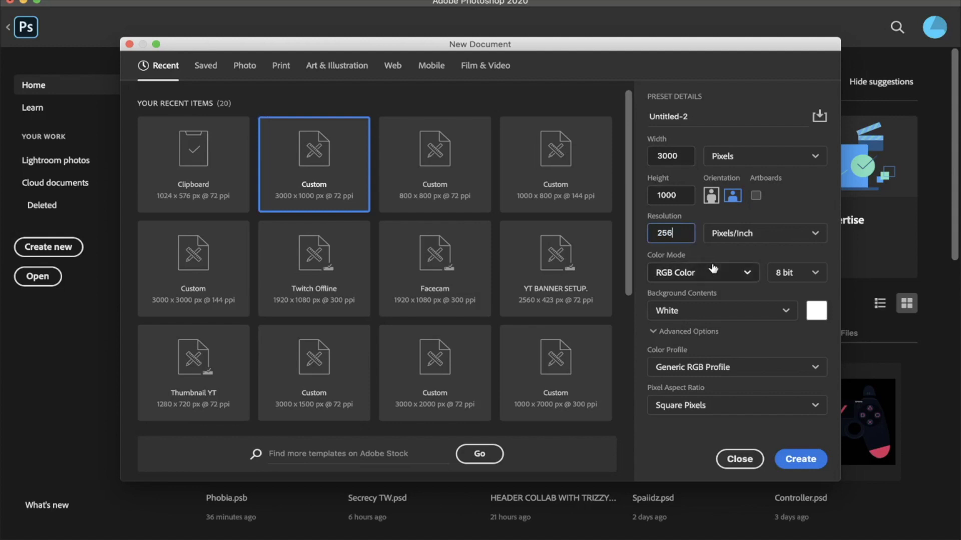
left_click(751, 69)
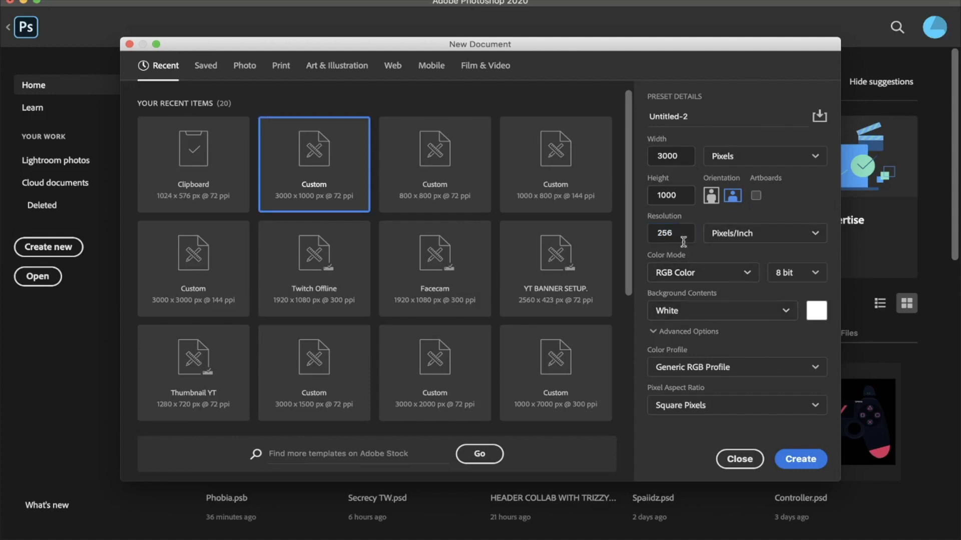
left_click(743, 459)
left_click(25, 29)
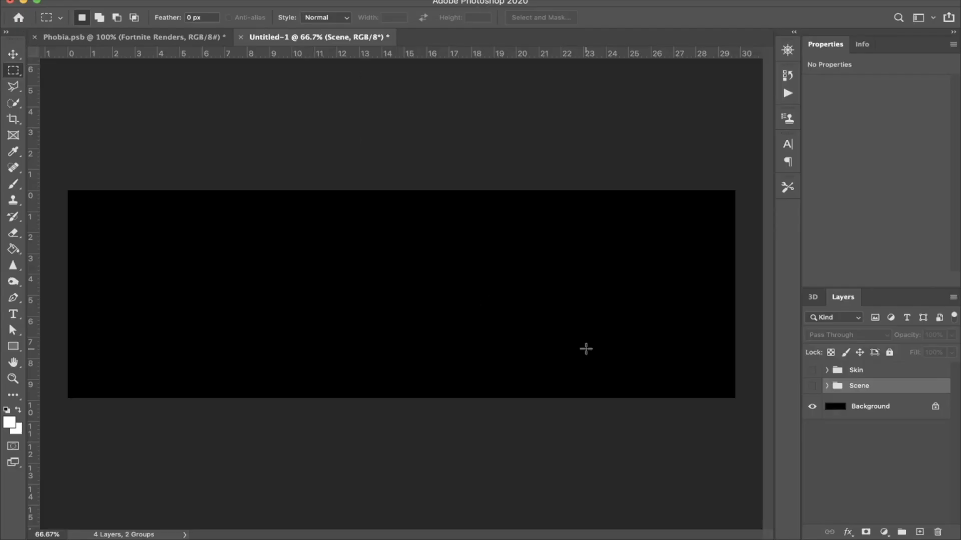
Step: Show and expand the Skin group, and place a duplicate of its Skin layer beneath the original
key("g")
key("d")
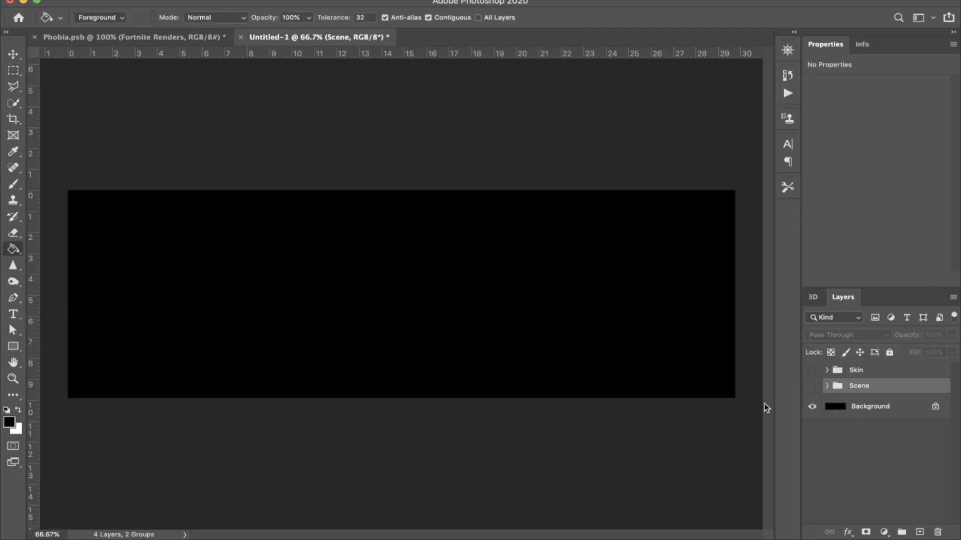
left_click(812, 370)
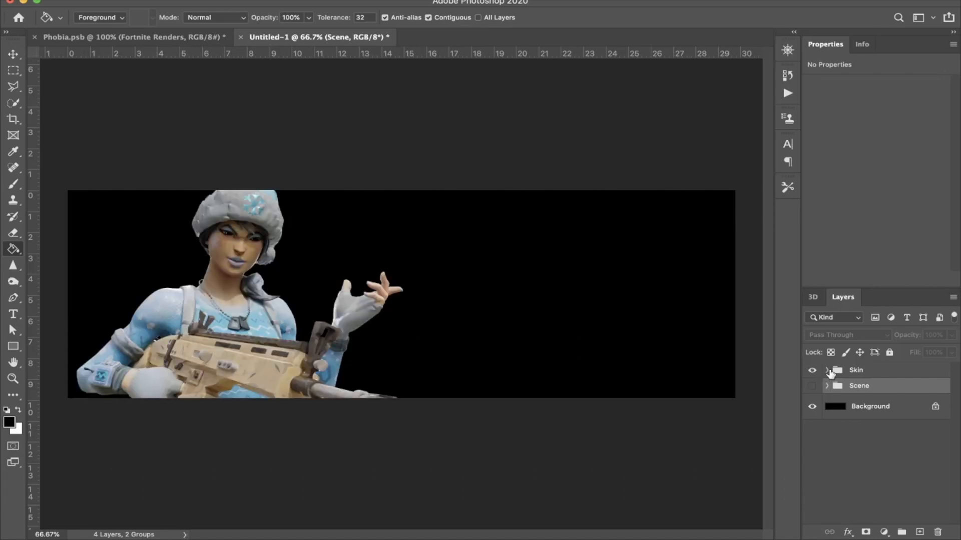
left_click(827, 370)
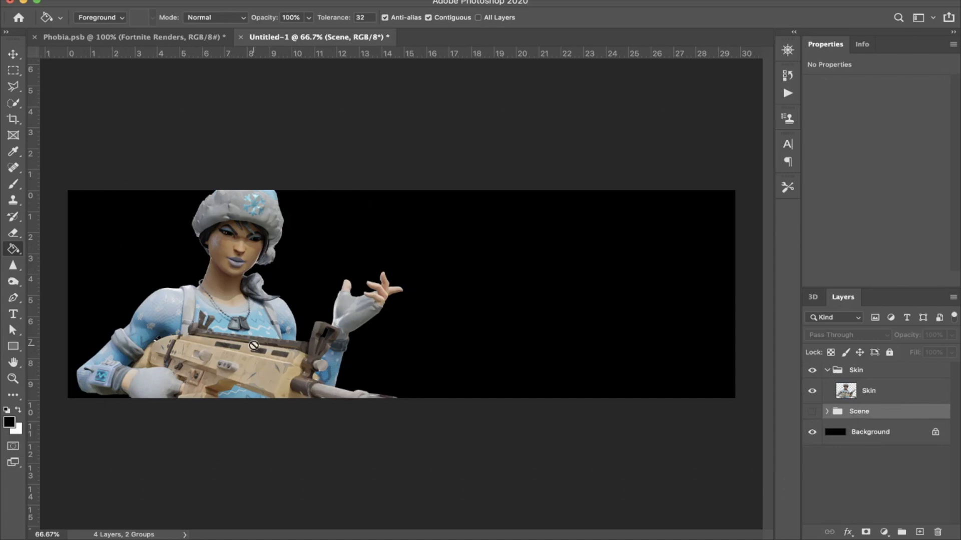
left_click(894, 392)
left_click_drag(903, 393, 901, 406, "alt")
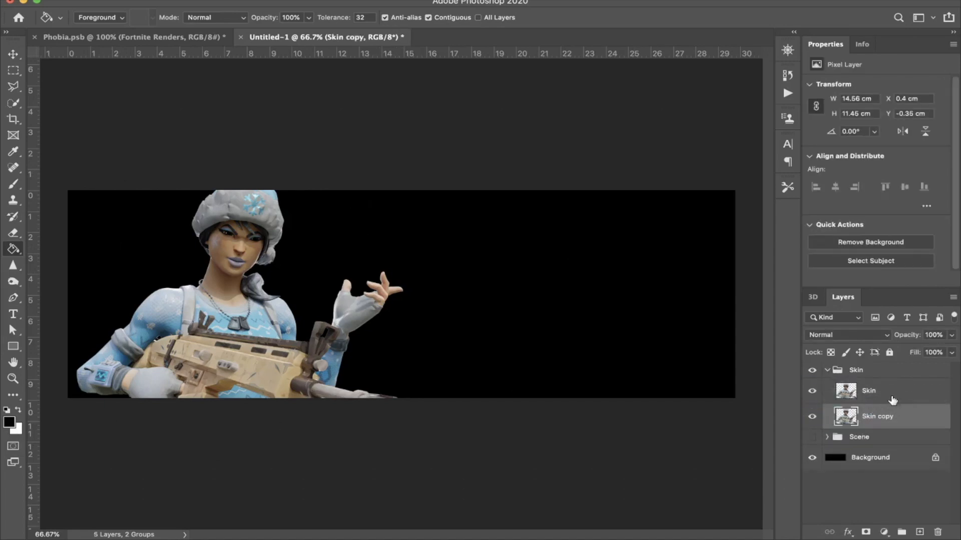
Step: Give the Skin copy layer a light blue Color Overlay at 100% opacity and rasterize the layer style
double_click(913, 417)
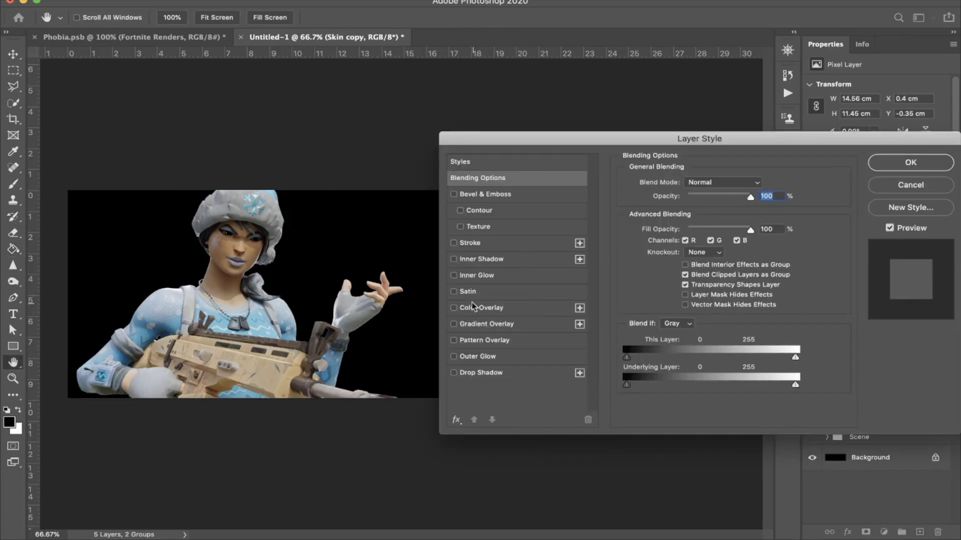
left_click(454, 307)
left_click(526, 309)
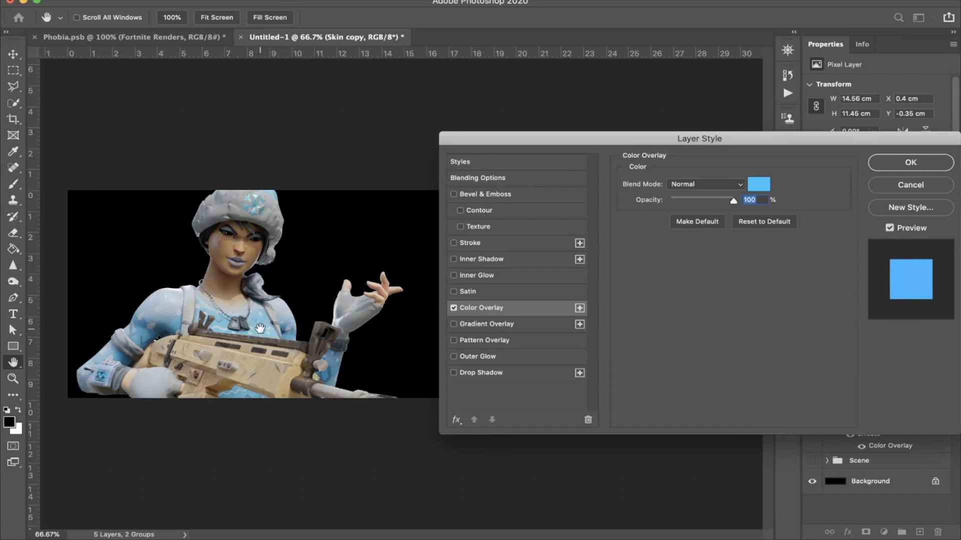
key("Return")
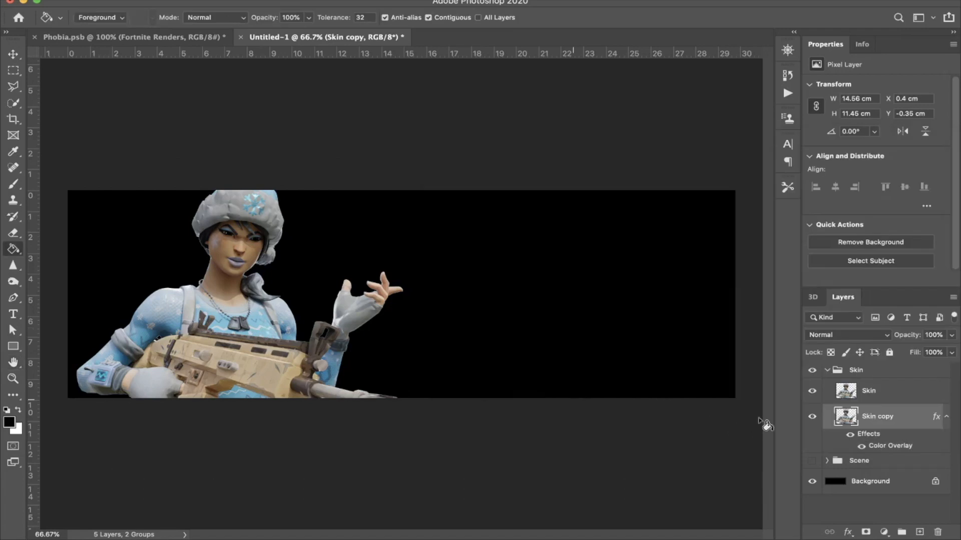
right_click(909, 420)
left_click(836, 195)
Step: Apply a Gaussian Blur with a 41.6 pixel radius to the Skin copy layer
left_click(308, 0)
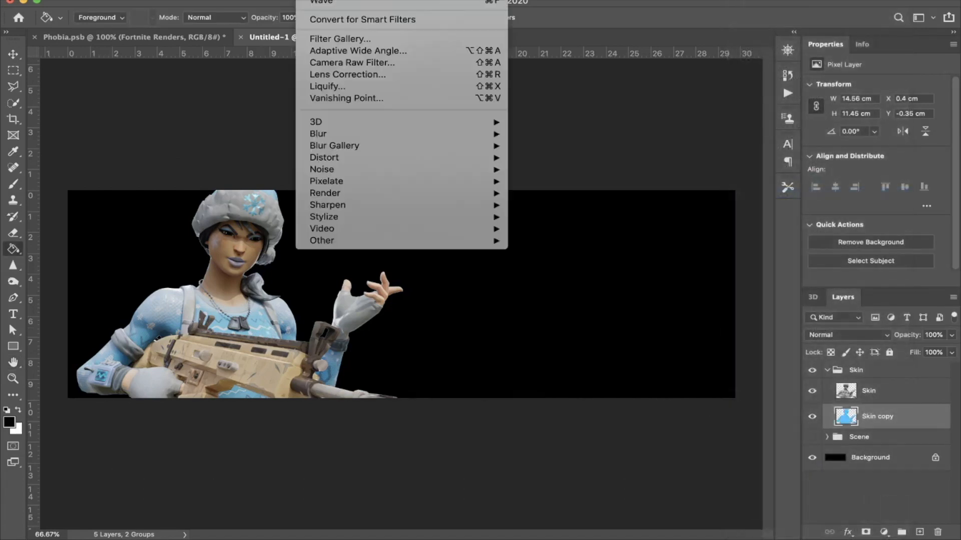
mouse_move(380, 133)
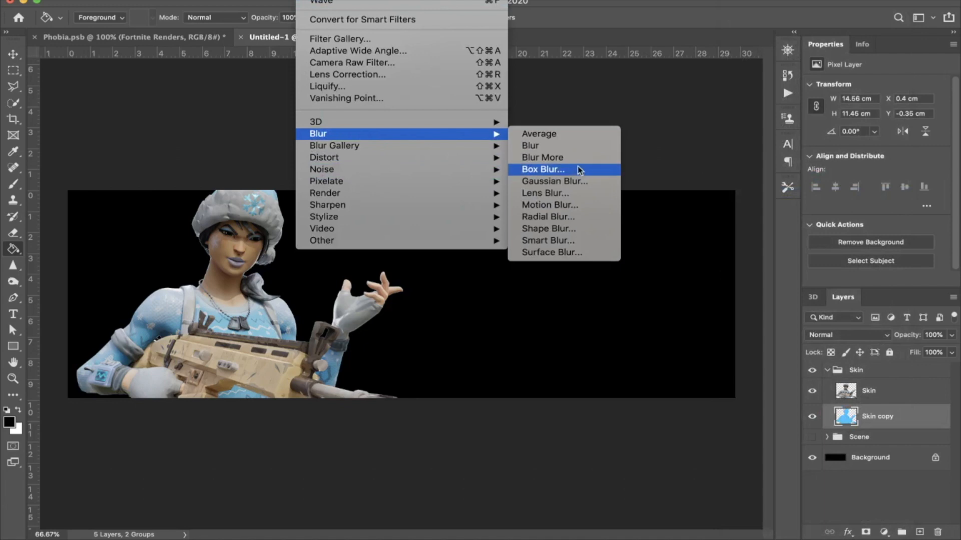
left_click(553, 183)
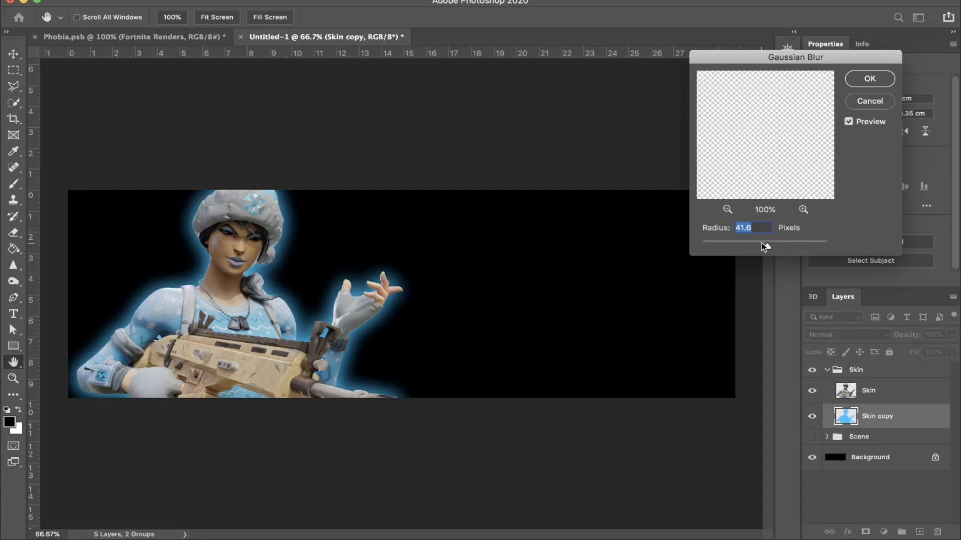
key("Return")
Step: Erase the blue glow around the character's head and the gun's muzzle with a 700 px eraser at 30% opacity
key("e")
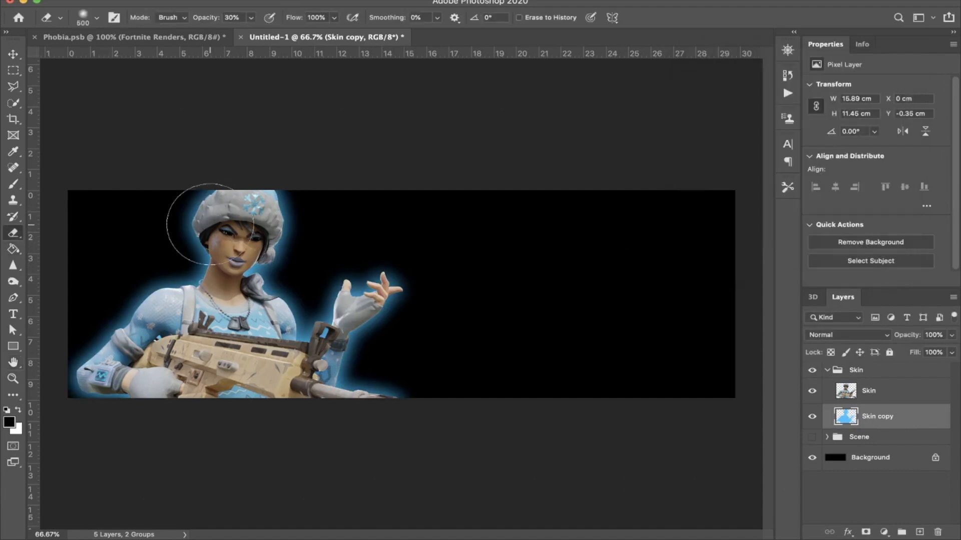
key("bracketright")
key("bracketright")
left_click(217, 218)
left_click(278, 223)
left_click(213, 229)
left_click(253, 219)
left_click(275, 218)
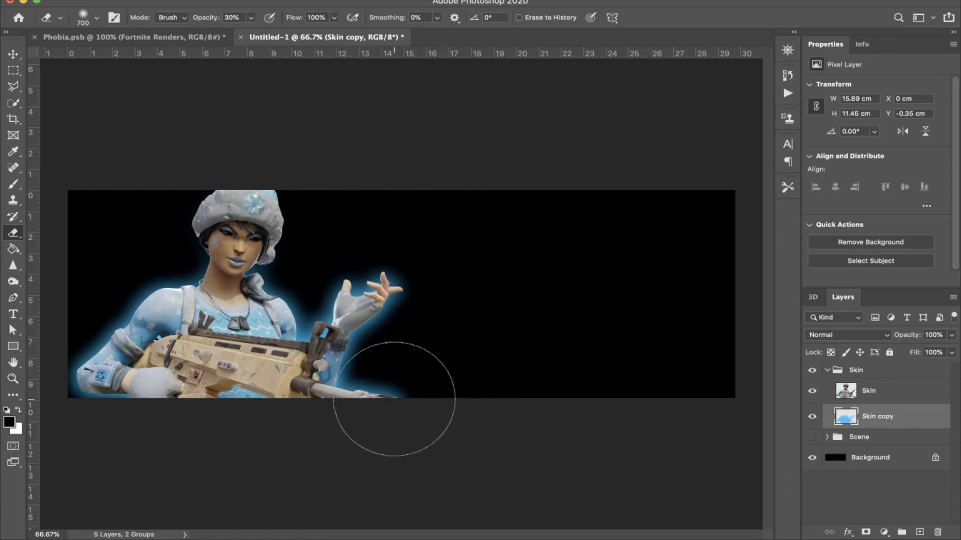
left_click(394, 414)
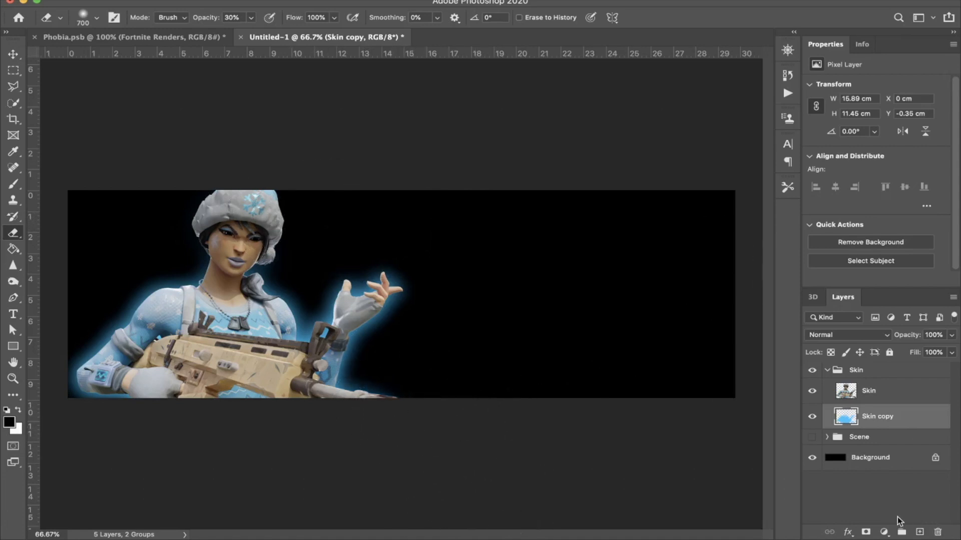
Step: Add an Exposure adjustment layer above the Skin copy layer and rename the copy GLOW
left_click(883, 532)
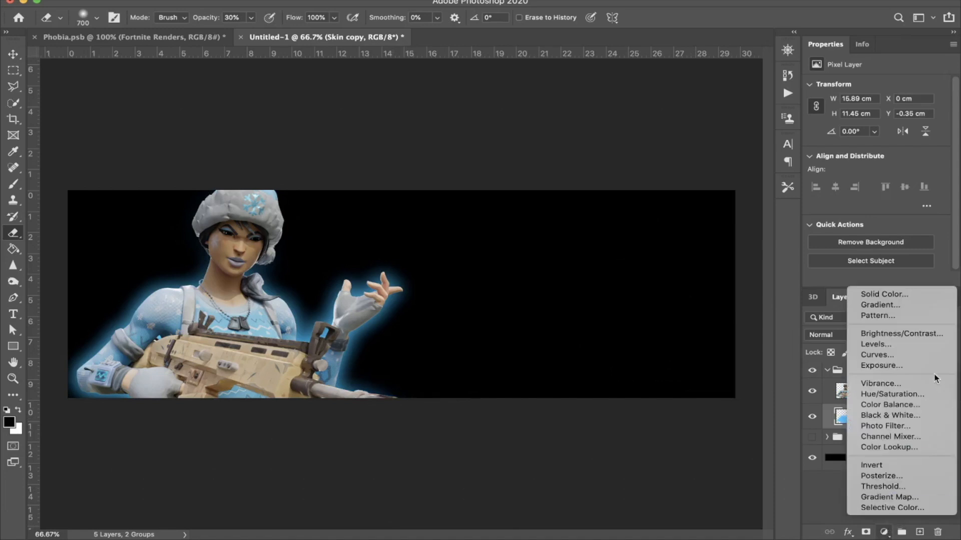
left_click(908, 365)
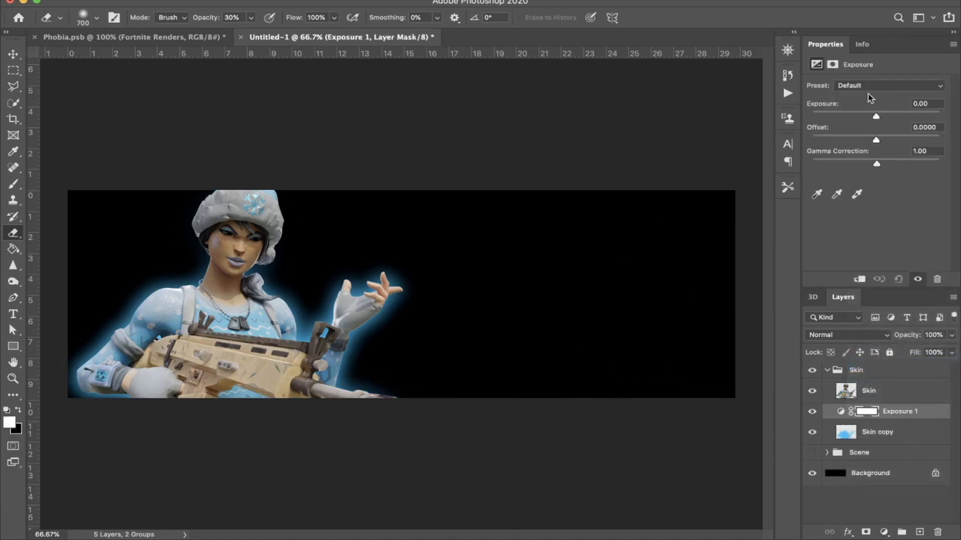
double_click(876, 433)
type("FLOW")
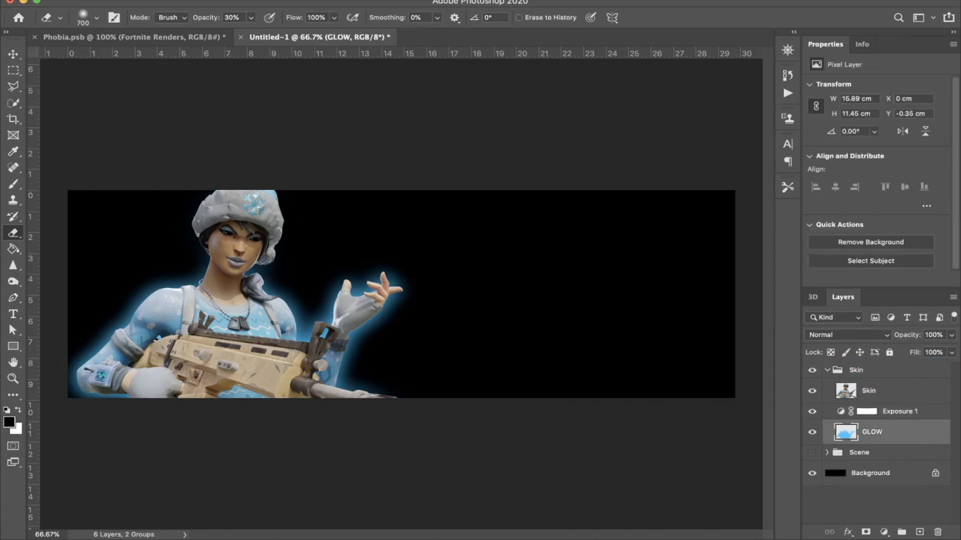
Step: Set the Exposure adjustment layer's exposure to +1.01
left_click(901, 416)
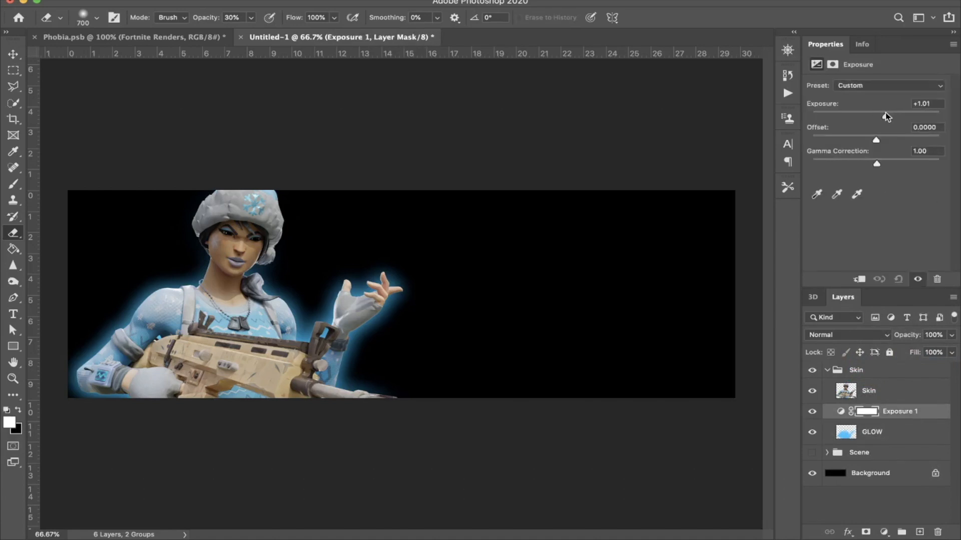
left_click_drag(884, 112, 886, 113)
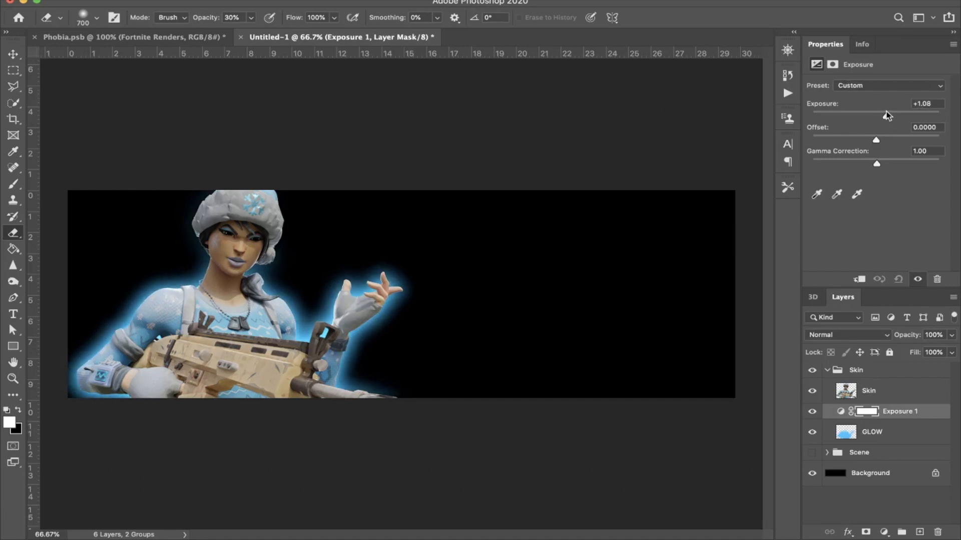
left_click_drag(889, 112, 884, 112)
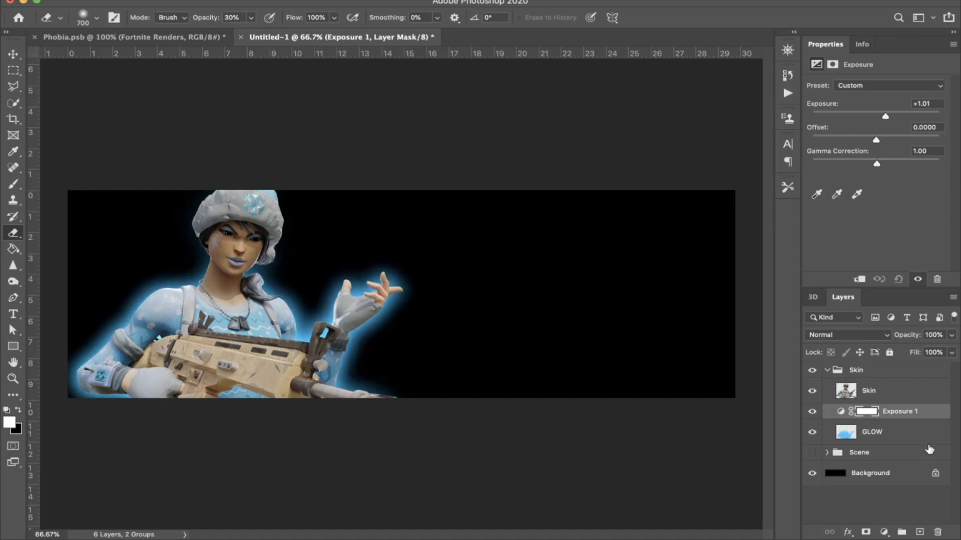
Step: Duplicate the Exposure adjustment layer and invert the copy's mask to black
key("super+j")
key("super+i")
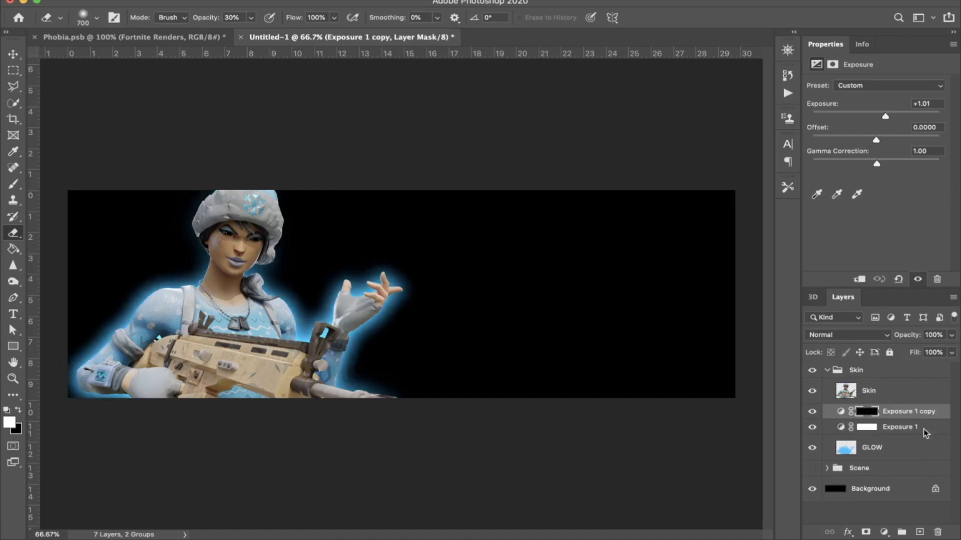
Step: Paint white on the Exposure copy's mask with a soft 150 px brush over the glow between the scarf, shoulder and raised hand
key("b")
key("bracketleft")
key("bracketleft")
key("bracketleft")
key("bracketleft")
key("bracketleft")
key("bracketleft")
key("bracketleft")
key("bracketleft")
key("bracketleft")
key("bracketleft")
key("bracketleft")
key("bracketleft")
key("bracketleft")
key("bracketleft")
key("bracketleft")
key("bracketleft")
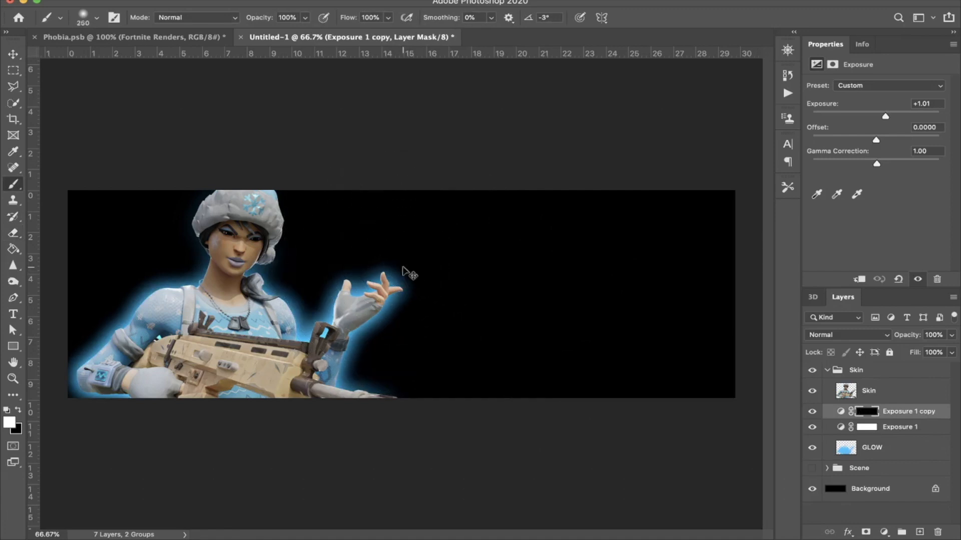
key("super+plus")
key("super+plus")
key("super+plus")
key("super+plus")
scroll(403, 268, "left", 15)
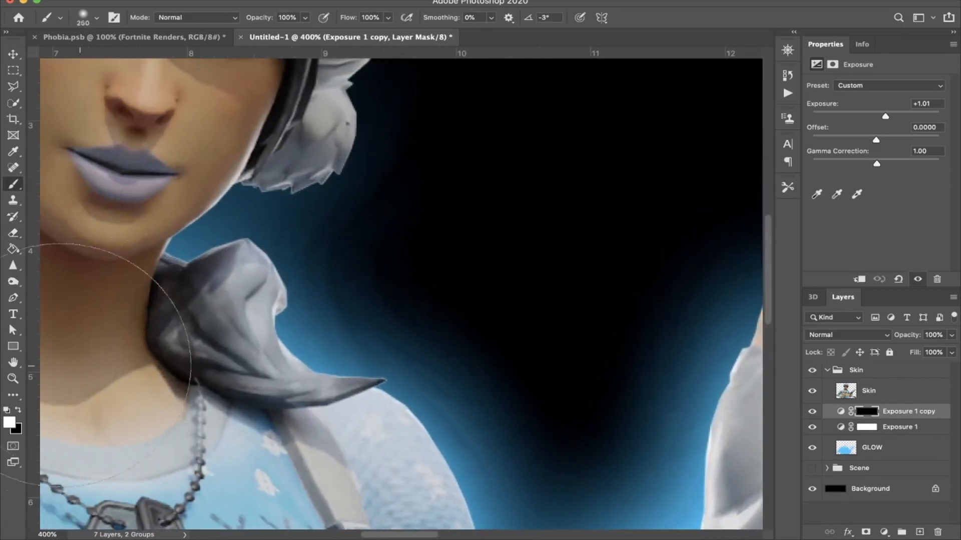
key("bracketleft")
key("bracketleft")
key("bracketleft")
key("bracketleft")
key("bracketleft")
key("bracketleft")
key("bracketleft")
mouse_move(462, 268)
left_mouse_down()
mouse_move(377, 276)
mouse_move(482, 343)
mouse_move(523, 386)
mouse_move(520, 452)
left_mouse_up()
scroll(520, 453, "right", 10)
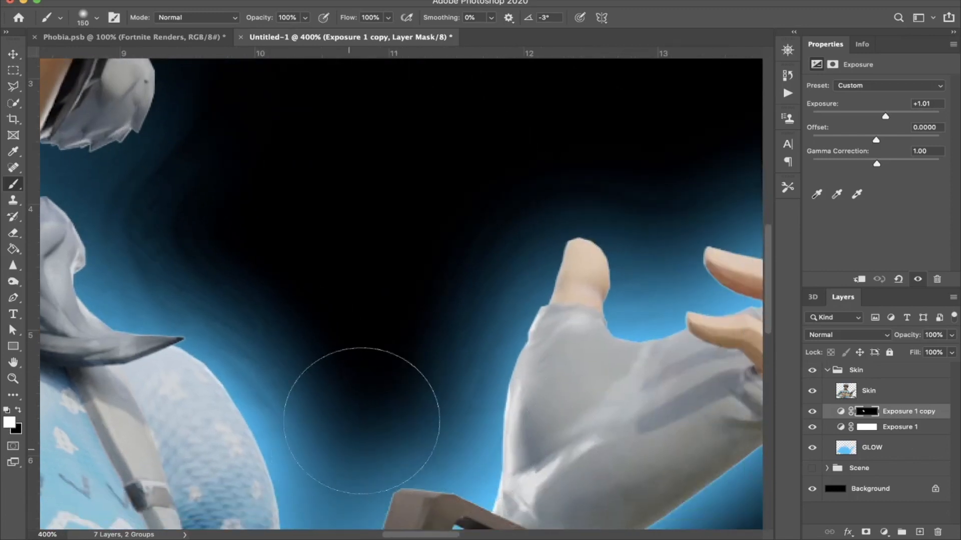
Step: Brighten the glow around the raised hand, forearm and gun barrel by painting white on the Exposure copy's mask
scroll(569, 139, "right", 2)
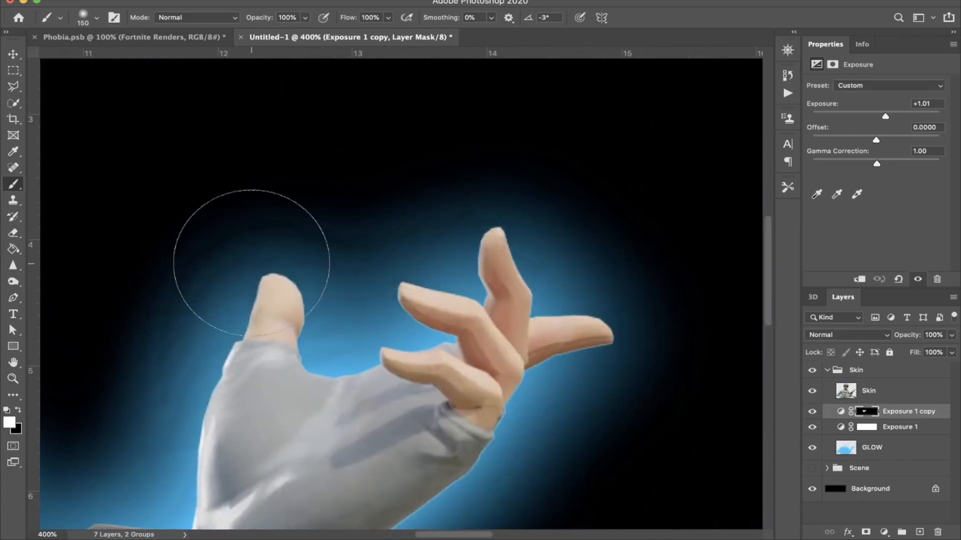
scroll(521, 265, "right", 5)
scroll(522, 264, "up", 1)
scroll(422, 371, "down", 7)
scroll(422, 371, "left", 2)
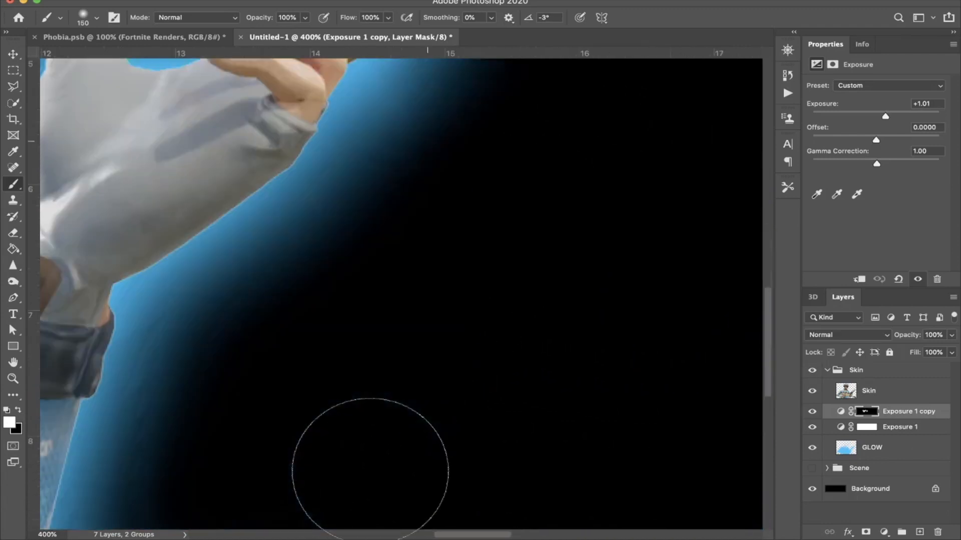
scroll(205, 455, "down", 7)
scroll(206, 455, "left", 4)
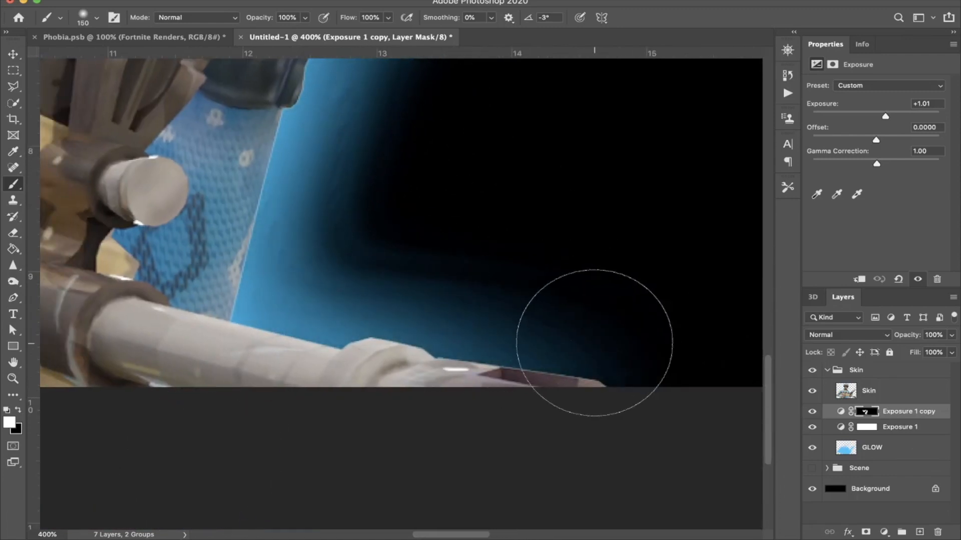
Step: Brighten the glow along the gun-holding arm with the wrist device and up over its shoulder on the Exposure copy's mask
scroll(592, 330, "left", 10)
scroll(592, 330, "up", 1)
scroll(448, 357, "left", 12)
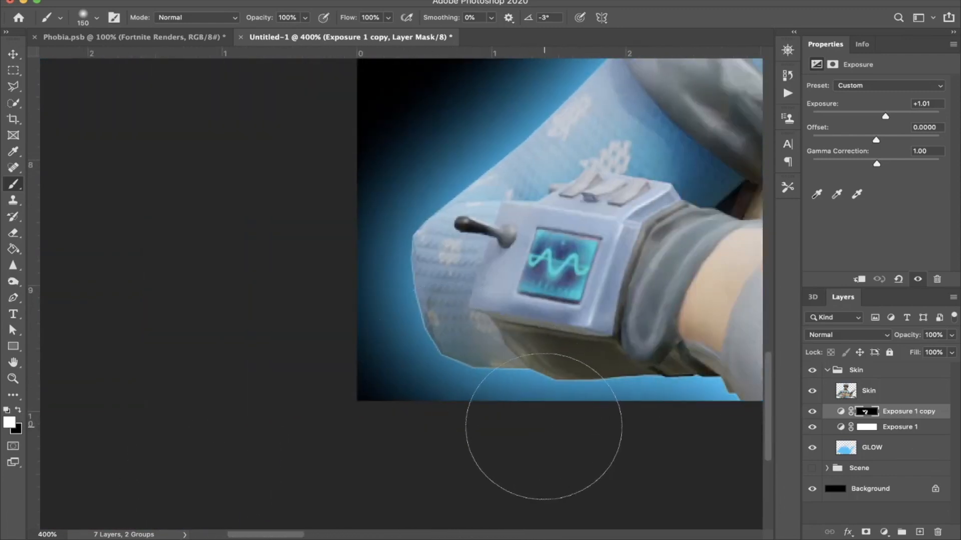
scroll(321, 300, "up", 3)
scroll(353, 284, "up", 5)
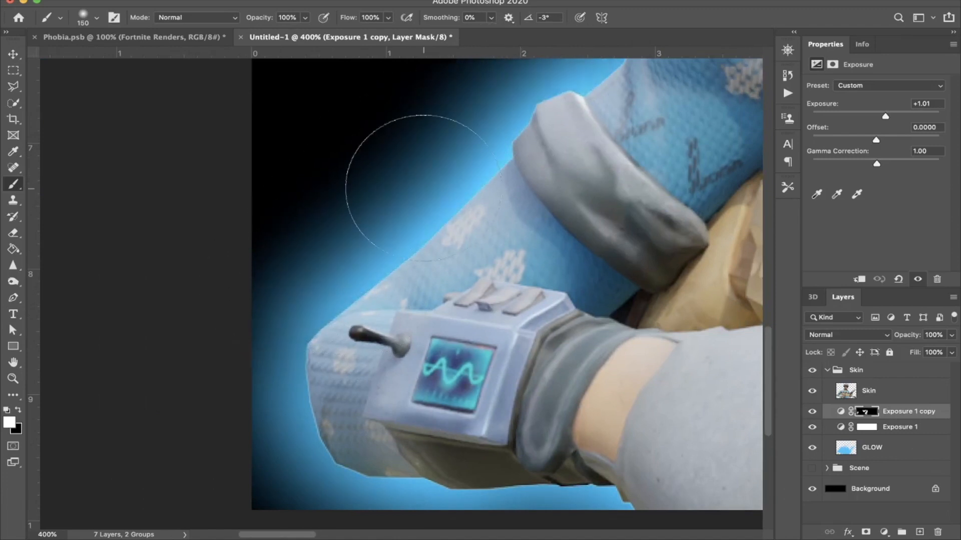
scroll(385, 171, "right", 4)
scroll(493, 107, "up", 5)
scroll(493, 107, "right", 6)
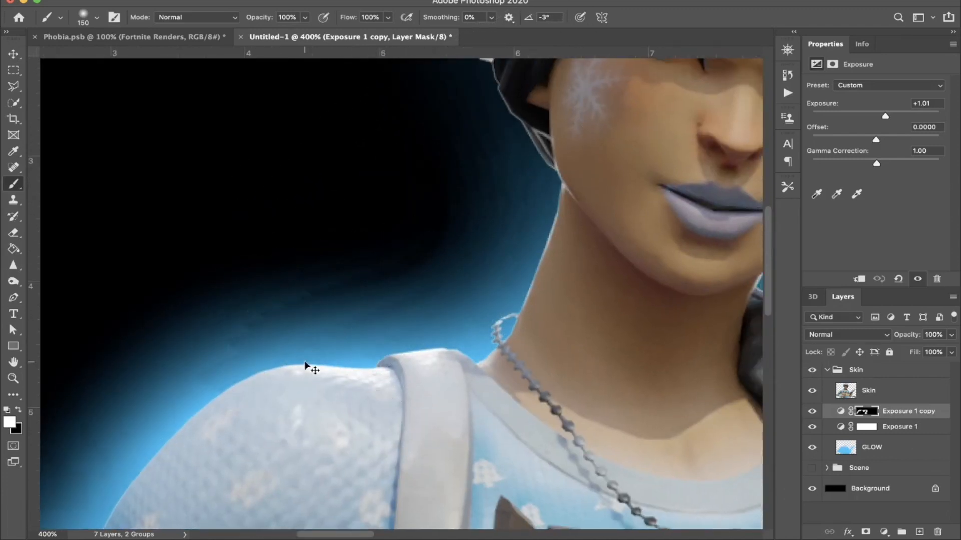
Step: Select the GLOW layer and set up the Eraser with a 400 px soft brush
key("super+0")
left_click(901, 450)
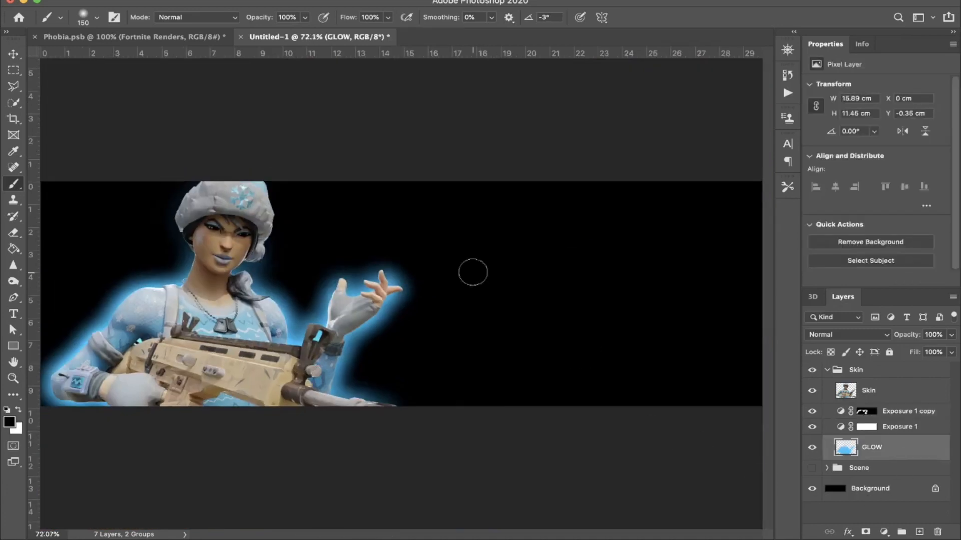
key("e")
key("bracketleft")
key("bracketleft")
key("bracketleft")
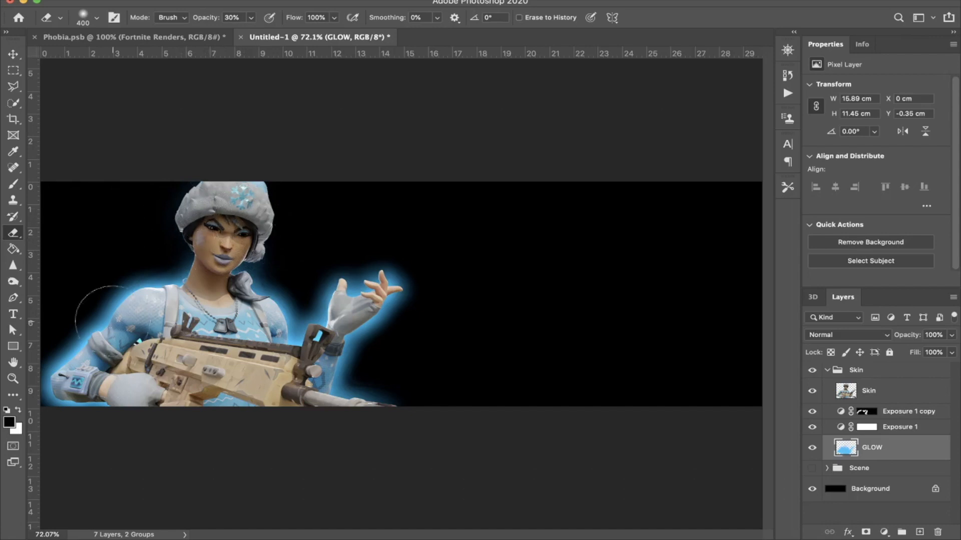
Step: Compare the glow with each of the two Exposure layers beneath the character hidden and shown
left_click(812, 412)
left_click(812, 411)
left_click(812, 426)
left_click(812, 427)
left_click(911, 426)
Step: Add an Exposure adjustment clipped to the Skin layer and set its exposure to +0.73
left_click(891, 395)
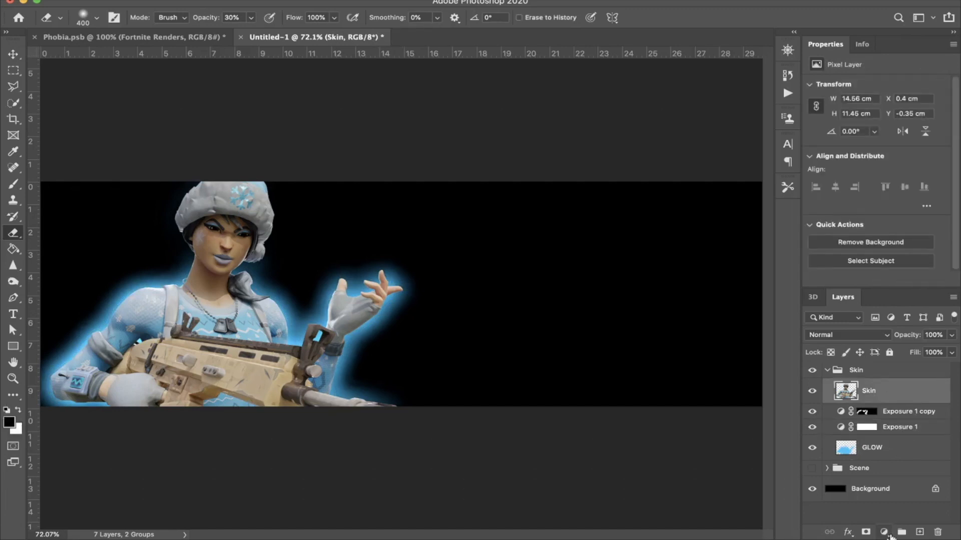
left_click(890, 534)
left_click(895, 366)
left_click(886, 388, "alt")
left_click(884, 115)
left_click_drag(884, 114, 883, 115)
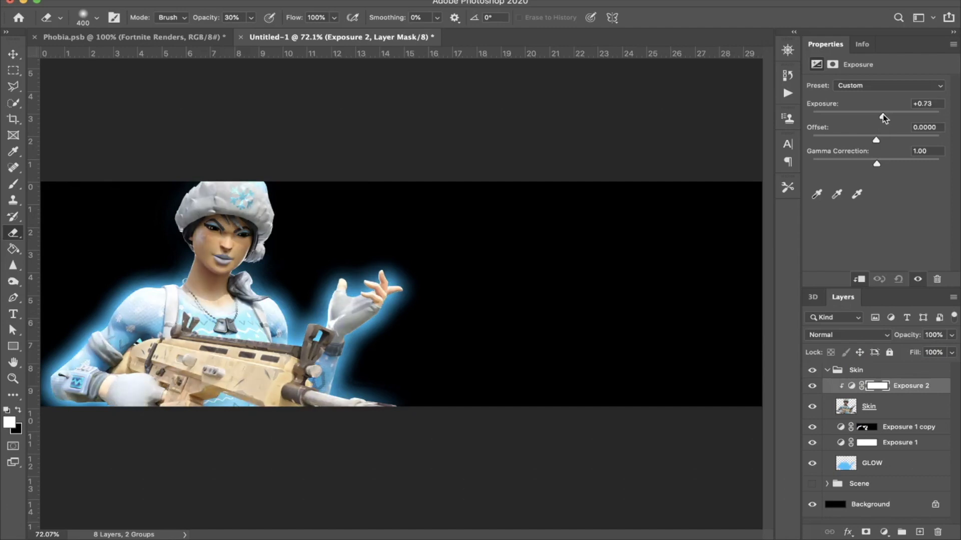
Step: Duplicate the clipped Exposure layer, invert the copy's mask to black and clip the copy to the character
key("super+j")
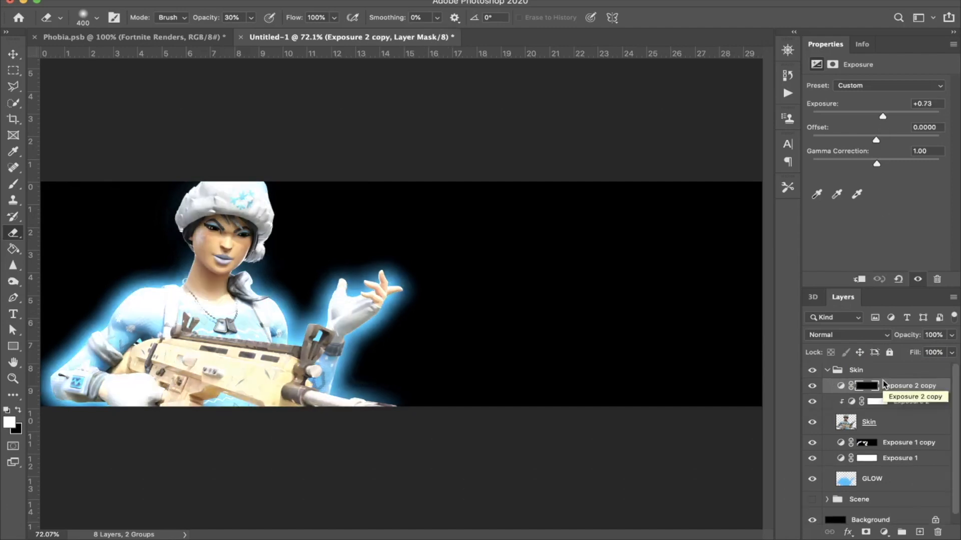
key("super+i")
left_click(903, 393, "alt")
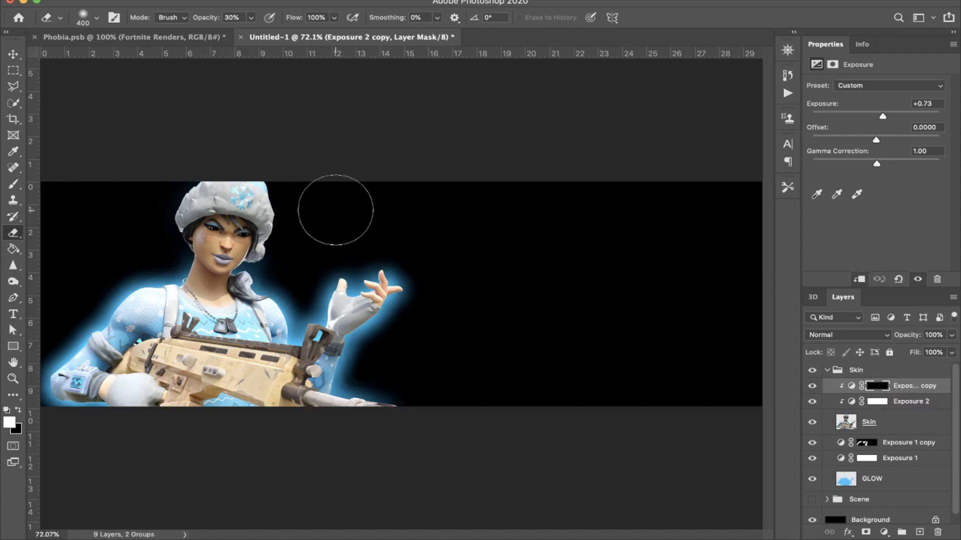
Step: Paint white on the Exposure 2 copy's mask with a soft 150 px brush to brighten the hat's edge, scarf and shoulder beside the raised hand
key("b")
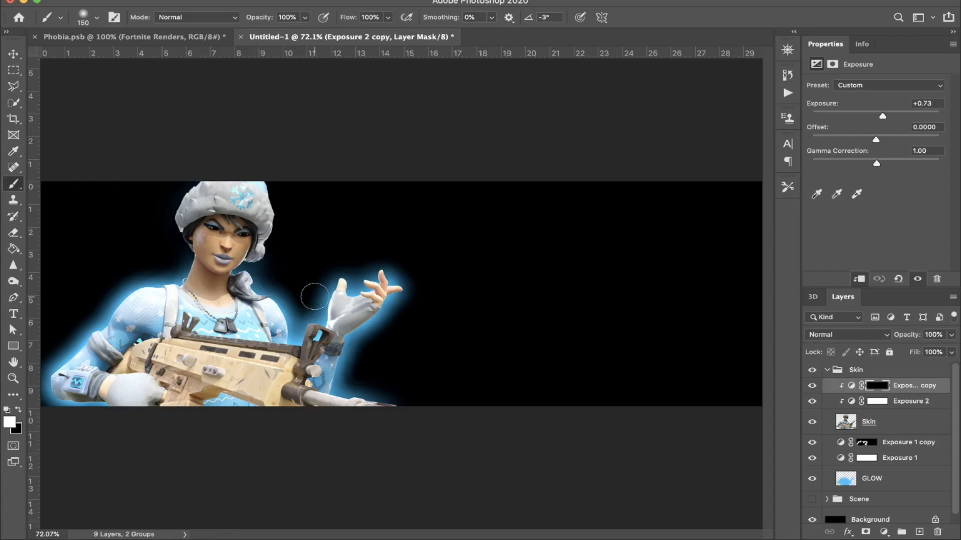
key("super+plus")
key("super+plus")
key("super+plus")
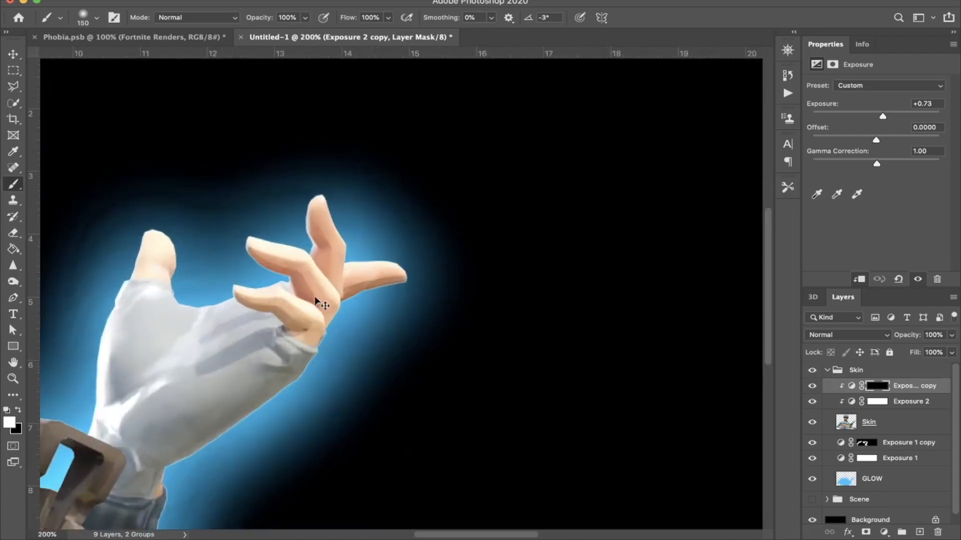
scroll(318, 302, "left", 10)
scroll(407, 284, "up", 3)
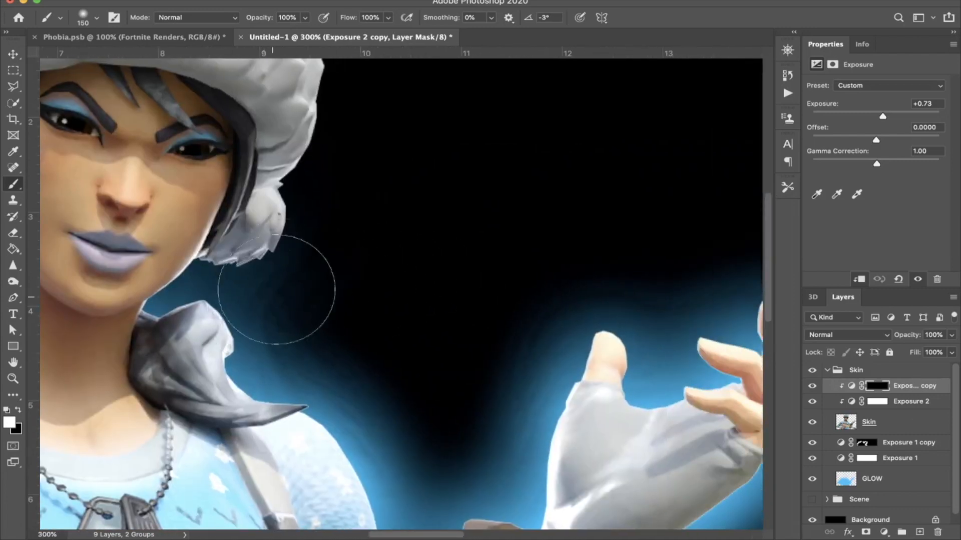
scroll(343, 145, "up", 3)
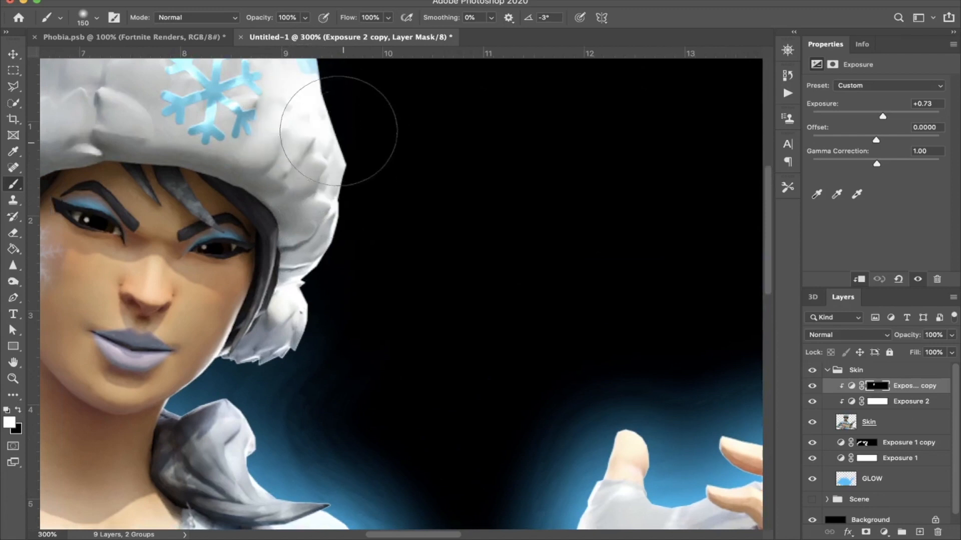
scroll(370, 180, "left", 4)
scroll(321, 250, "down", 5)
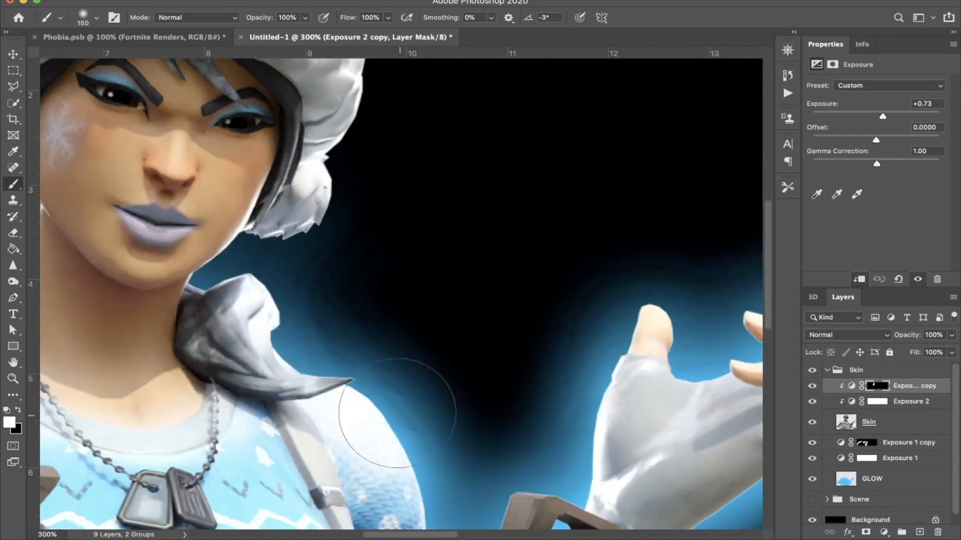
scroll(407, 397, "down", 5)
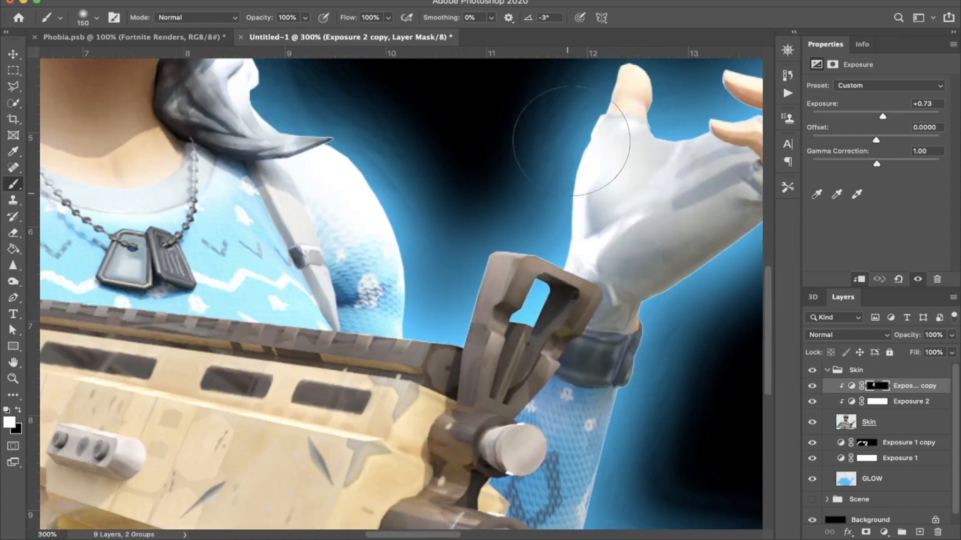
Step: Brighten the edges of the raised glove, its forearm and the gun barrel on the Exposure 2 copy's mask
scroll(567, 145, "up", 2)
scroll(568, 145, "right", 2)
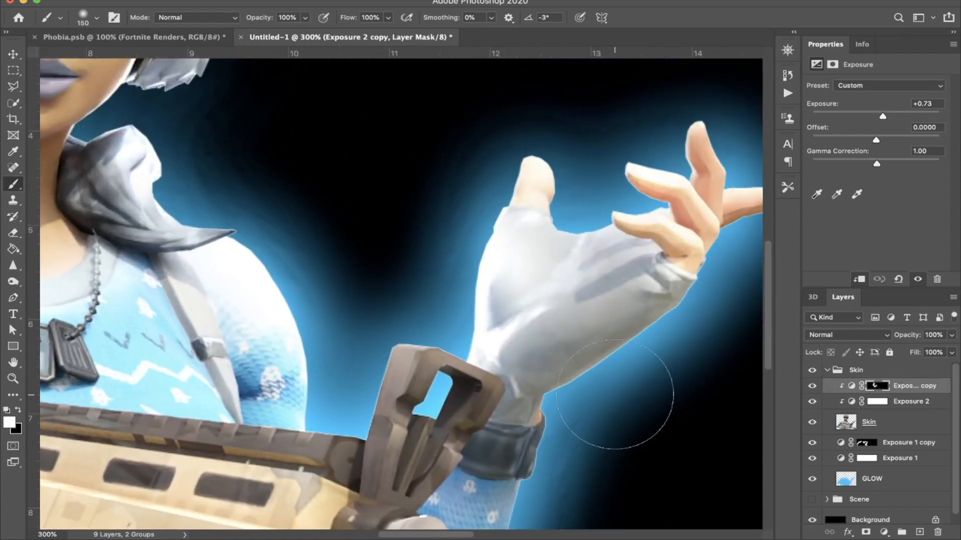
scroll(645, 311, "down", 5)
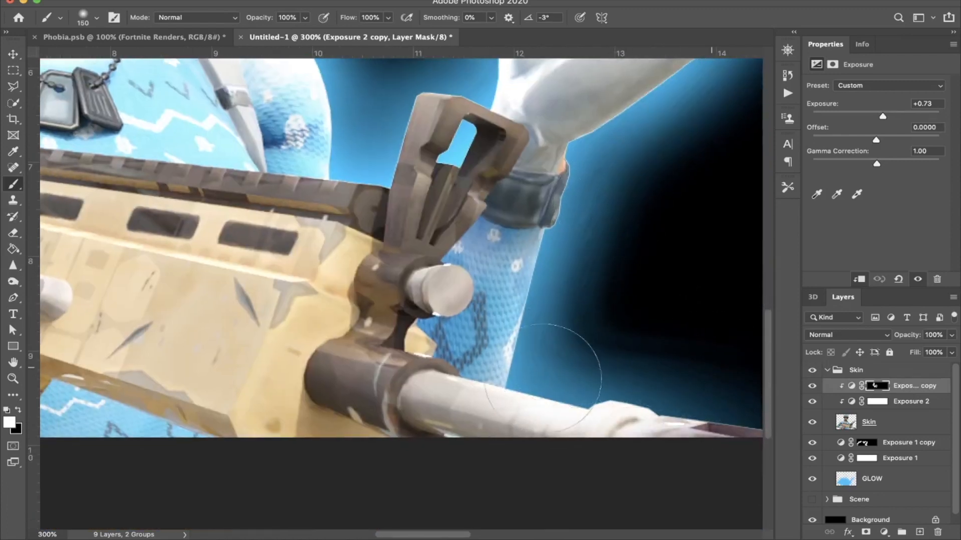
scroll(579, 343, "left", 5)
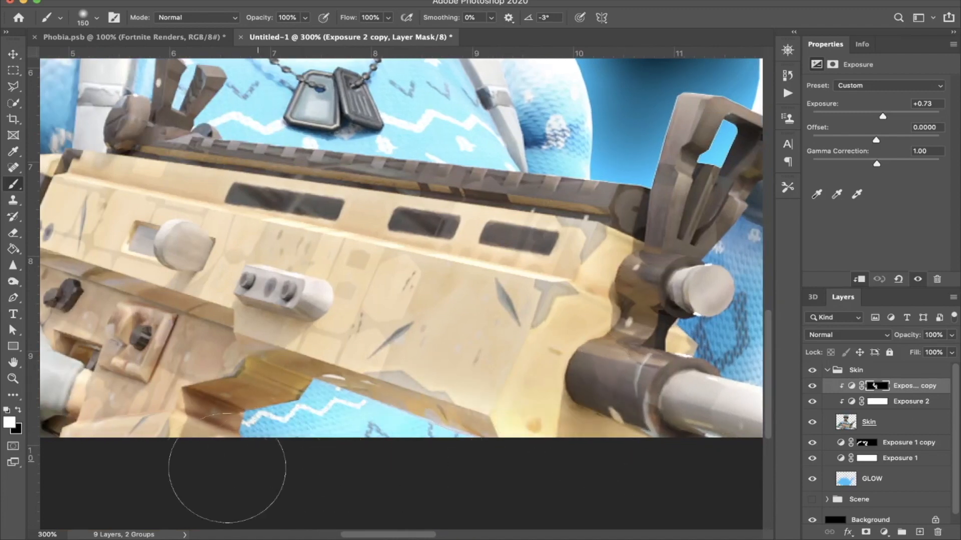
Step: Brighten the gun-holding glove, wrist-device arm, shoulder and adjacent side of the hat on the Exposure 2 copy's mask
scroll(266, 459, "left", 9)
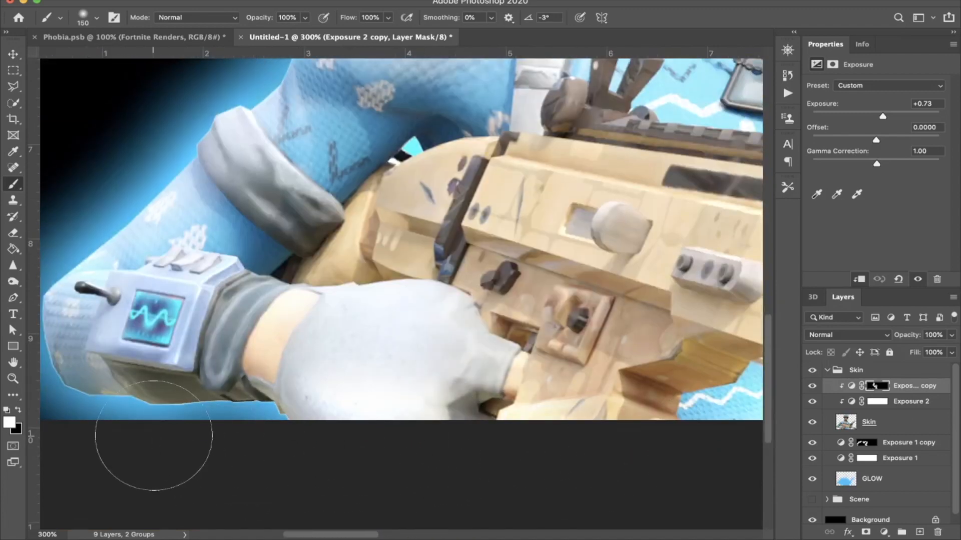
scroll(152, 440, "left", 4)
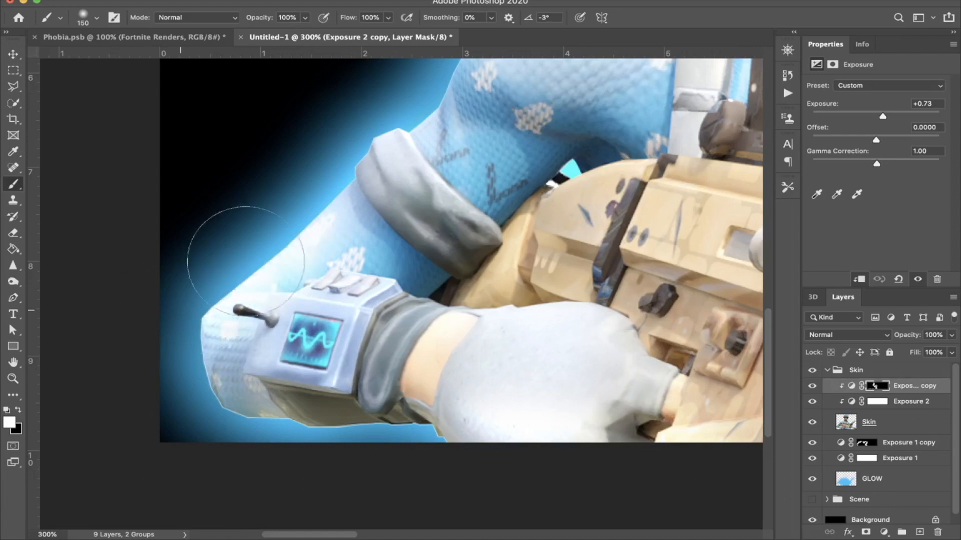
scroll(279, 225, "up", 4)
scroll(493, 118, "right", 5)
scroll(494, 118, "up", 5)
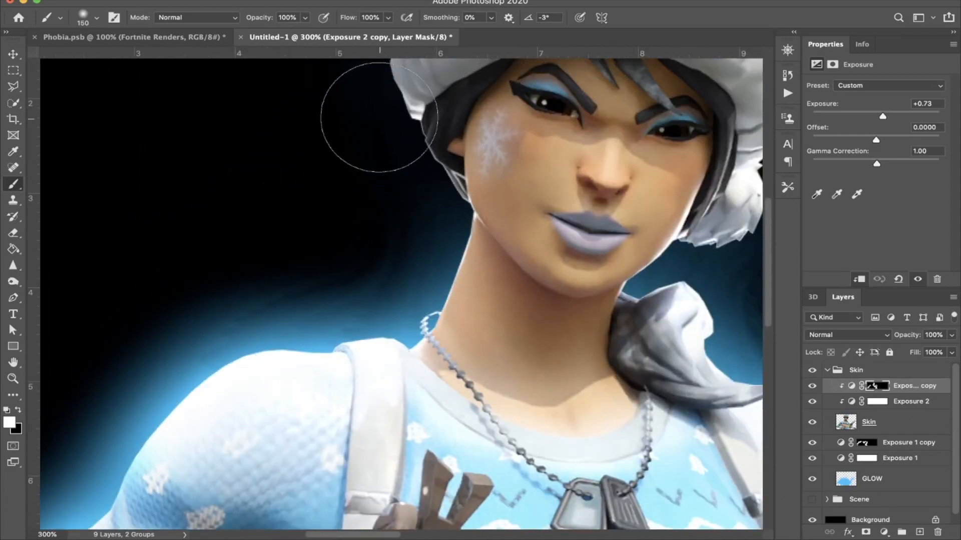
scroll(364, 107, "up", 5)
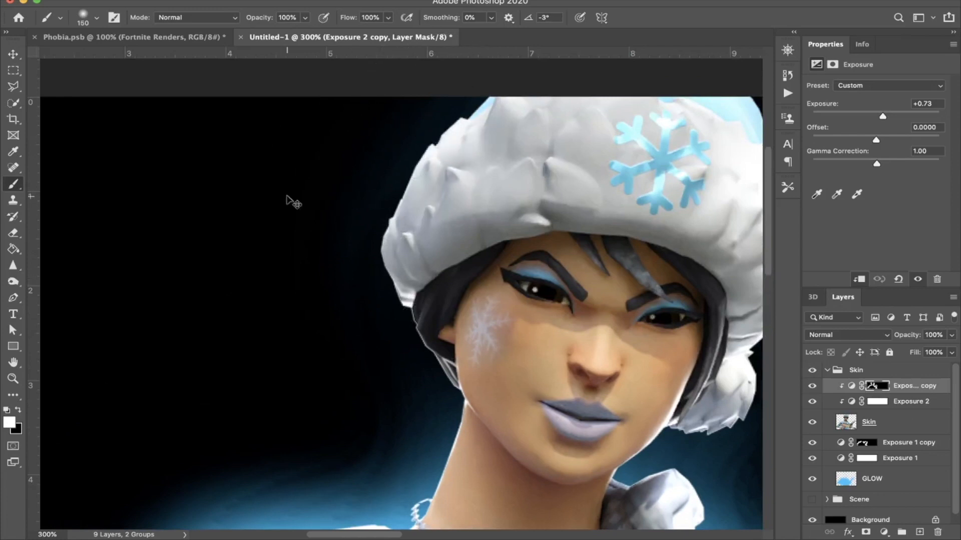
Step: Lower the Exposure 2 copy's opacity to about 66% and compare the character with both clipped Exposure layers off and on
key("super+0")
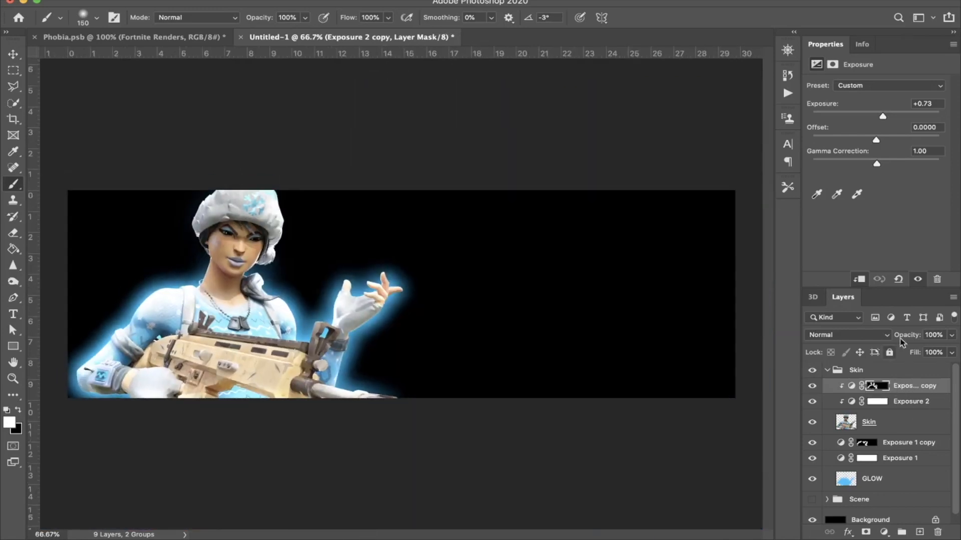
left_click_drag(909, 336, 872, 337)
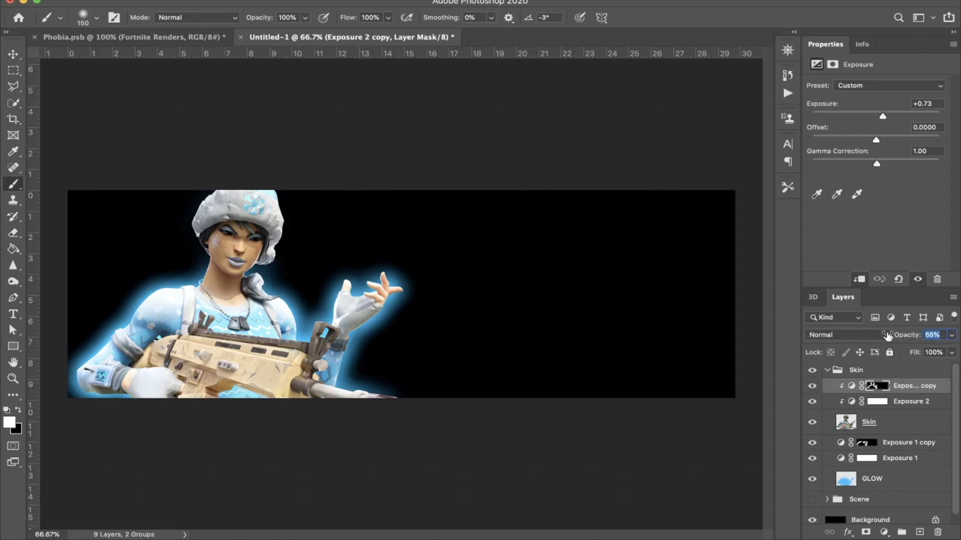
left_click_drag(882, 336, 882, 336)
left_click(887, 421)
left_click_drag(815, 403, 813, 385)
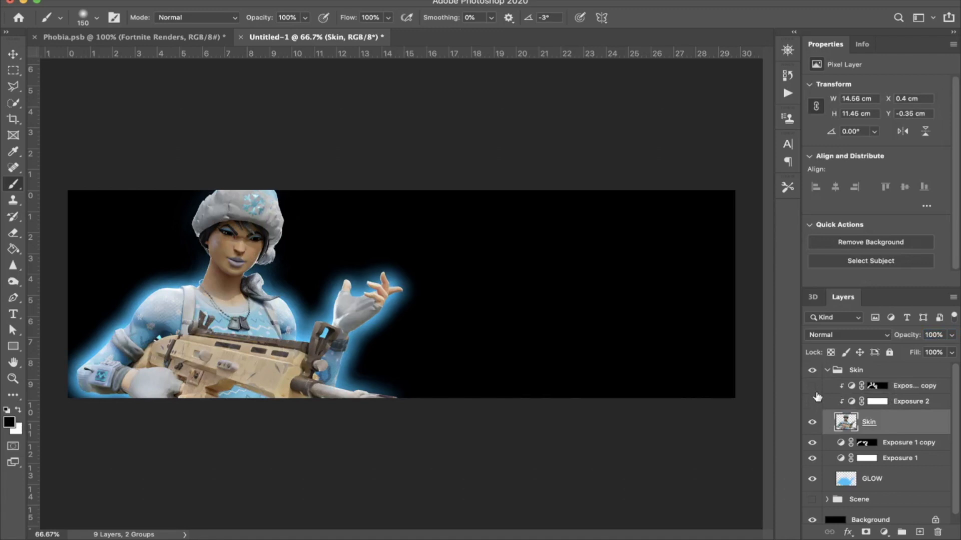
left_click_drag(810, 403, 814, 388)
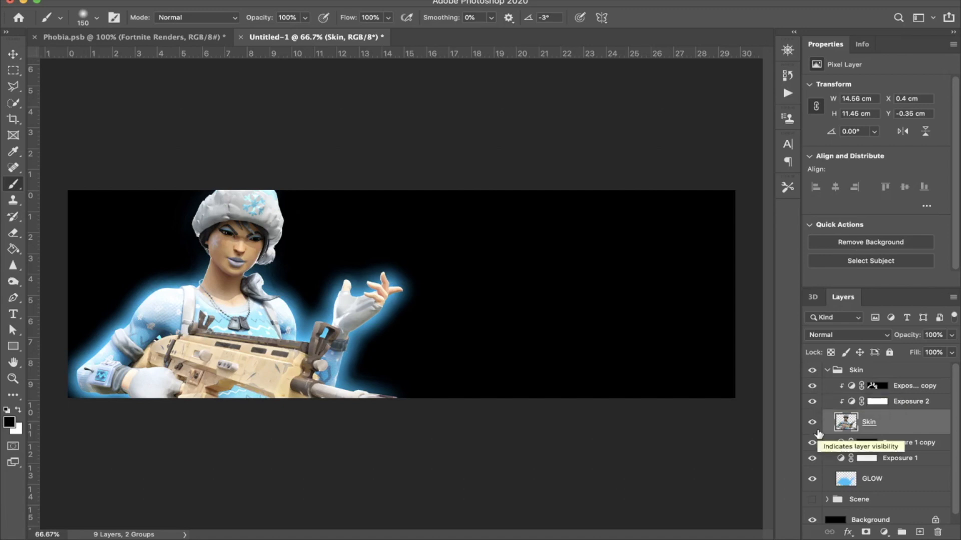
Step: Add a Hue/Saturation adjustment above the Exposure 2 copy, clip it to the character and turn on Colorize
left_click(884, 389)
left_click(883, 532)
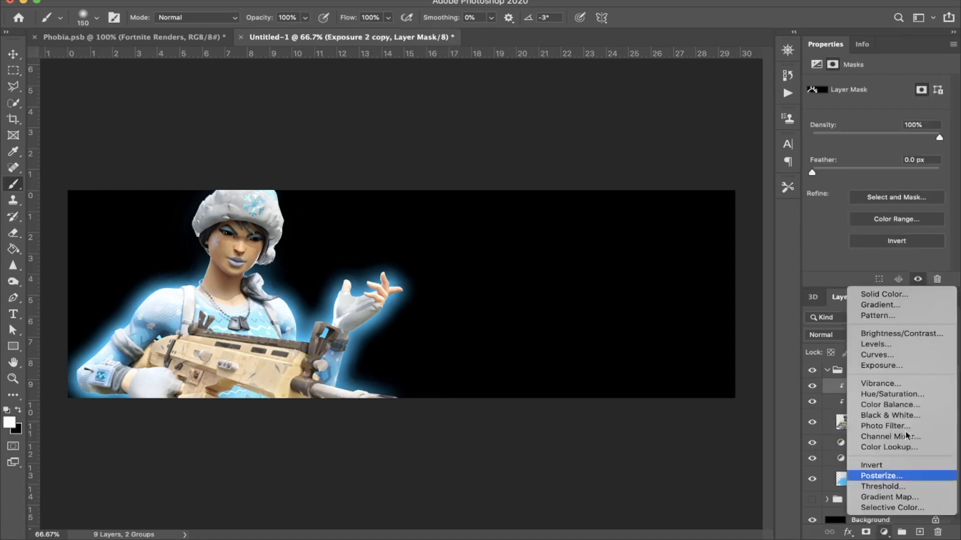
left_click(892, 394)
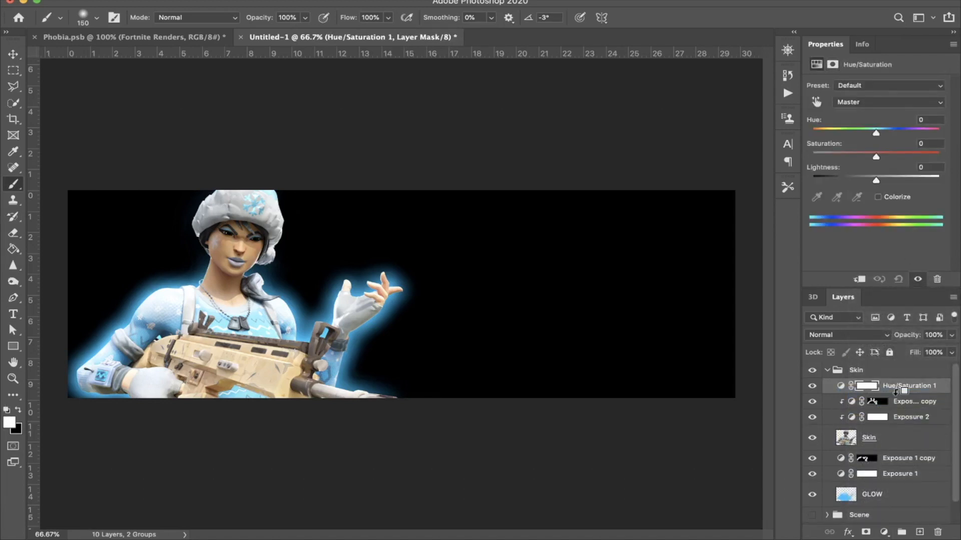
left_click(896, 391, "alt")
left_click(885, 196)
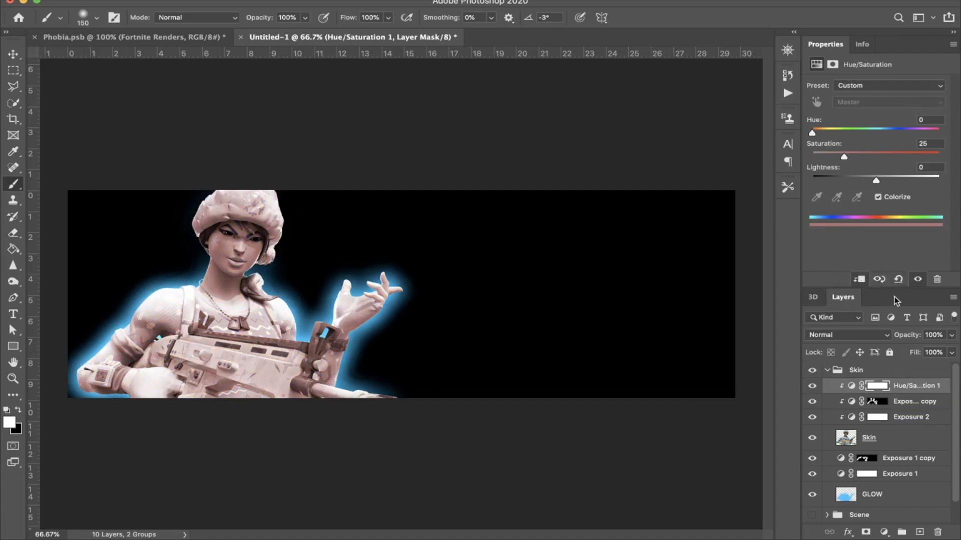
Step: Set the Hue/Saturation layer to hue 198, saturation 100 and lightness -4, and invert its mask to black
left_click_drag(890, 288, 890, 242)
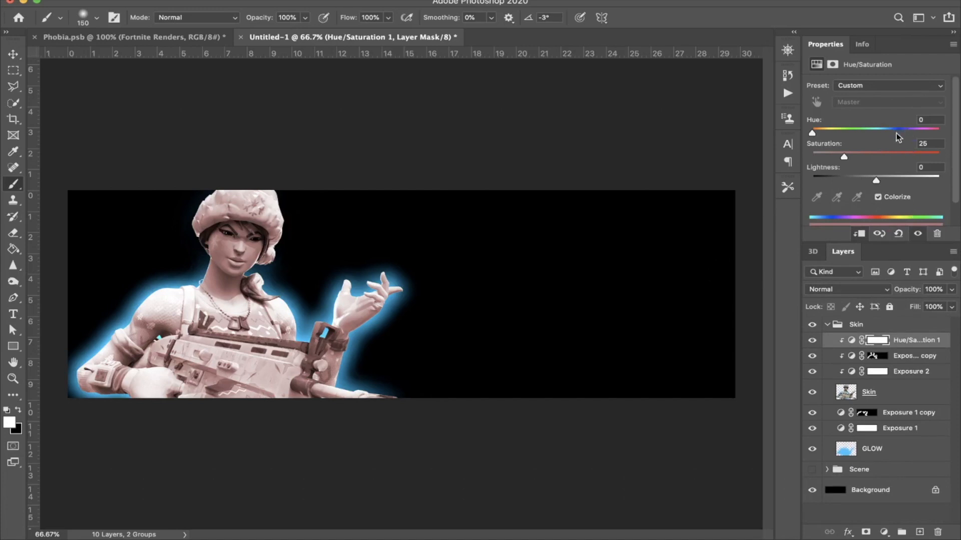
left_click_drag(905, 151, 939, 152)
left_click_drag(884, 129, 883, 130)
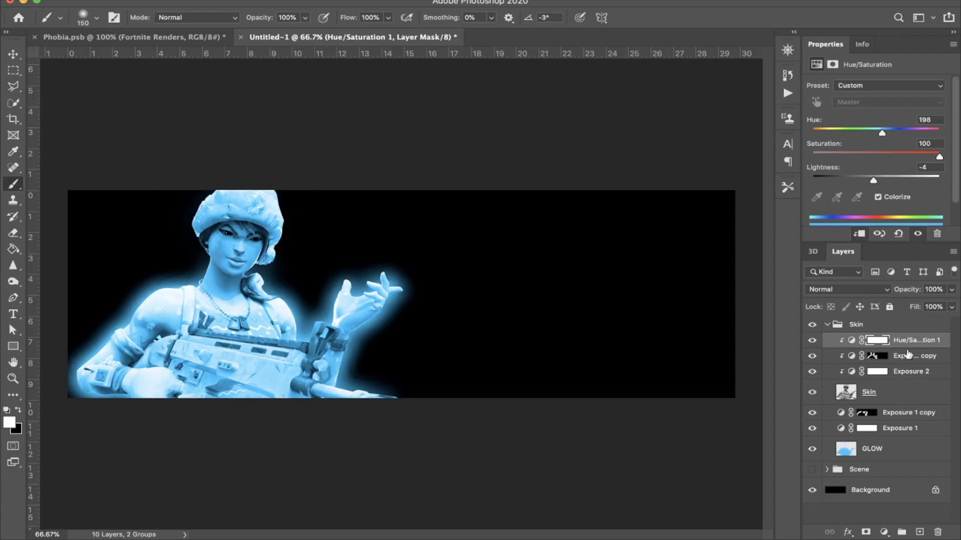
key("ctrl+i")
Step: Paint white on the Hue/Saturation mask to tint the hat's fur and the outer edge of the scarf blue
scroll(288, 336, "up", 4)
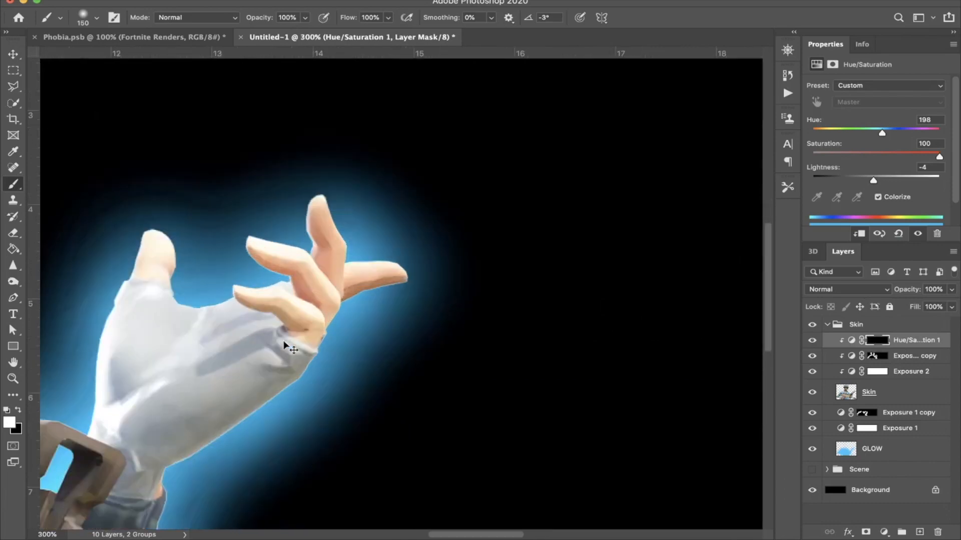
scroll(287, 346, "left", 10)
mouse_move(352, 224)
left_mouse_down()
mouse_move(384, 246)
mouse_move(413, 322)
mouse_move(493, 363)
mouse_move(514, 412)
left_mouse_up()
scroll(407, 354, "down", 2)
scroll(407, 354, "right", 3)
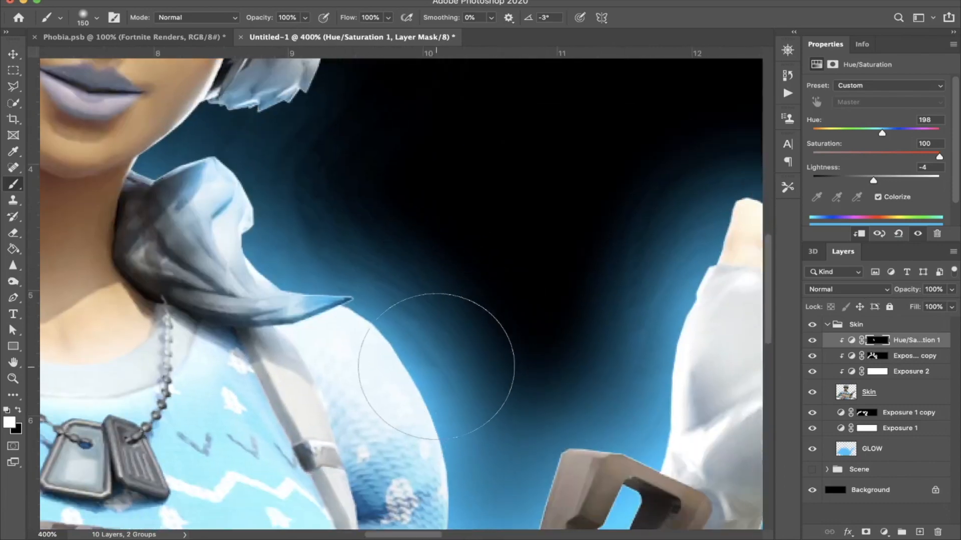
Step: Tint the shoulder below the scarf, the front gun sight and the raised glove's inner edge blue on the Hue/Saturation mask
scroll(428, 382, "down", 8)
left_click_drag(466, 302, 554, 188)
scroll(531, 275, "up", 5)
scroll(532, 275, "right", 4)
scroll(555, 188, "down", 3)
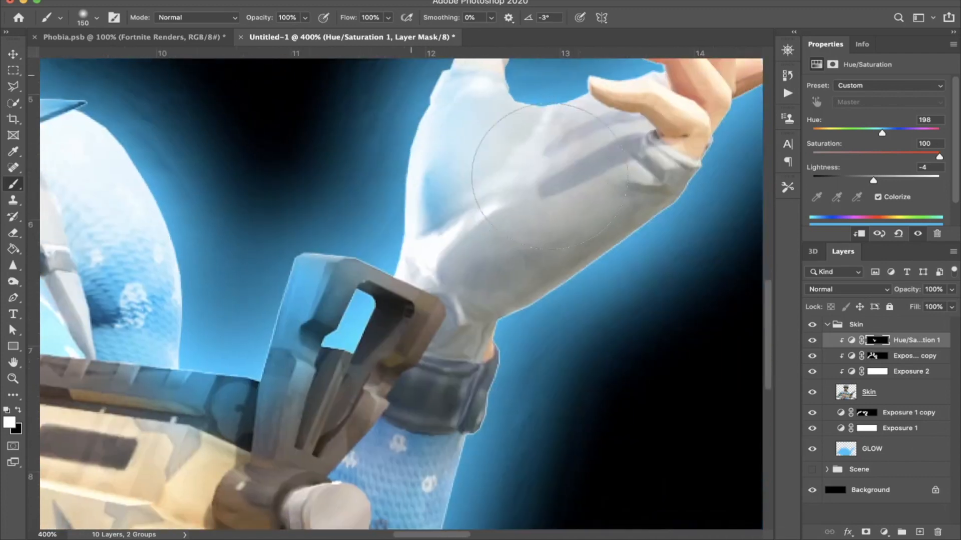
Step: Tint the gun barrel, the forearm behind it and the gun's lower edge blue on the Hue/Saturation mask
scroll(708, 168, "right", 3)
scroll(443, 402, "down", 6)
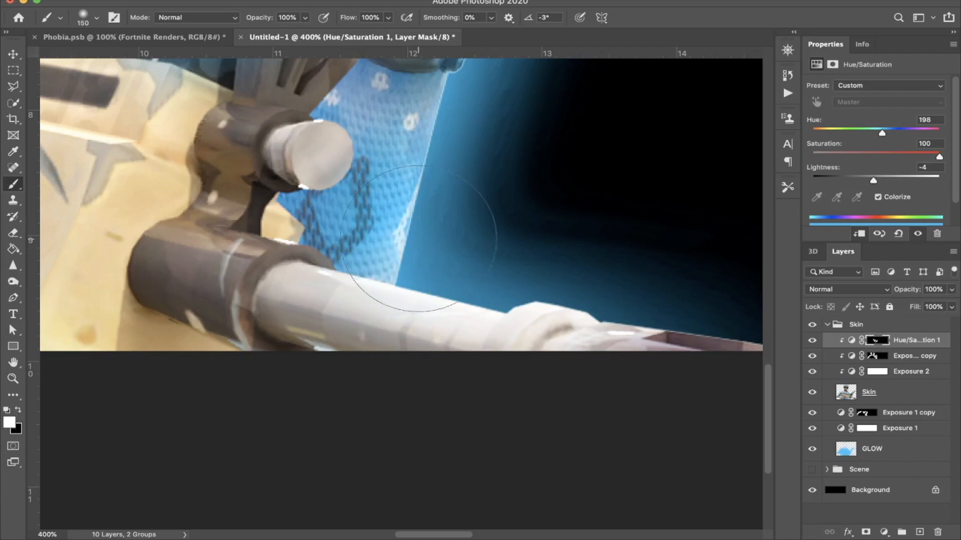
left_click_drag(581, 250, 637, 286)
scroll(637, 286, "left", 5)
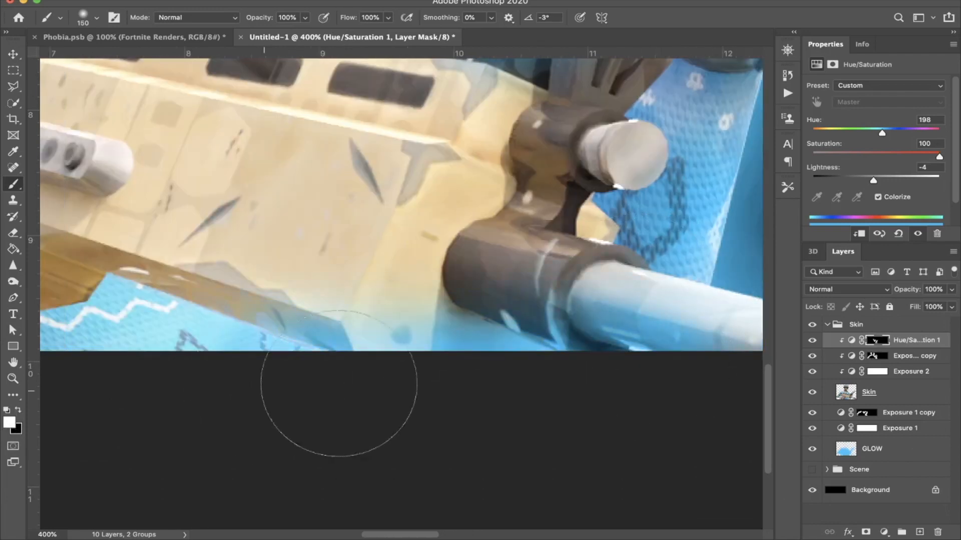
left_click_drag(278, 386, 414, 234)
Step: Paint black on the Hue/Saturation mask over the front of the gun body to reduce its blue tint, and restore white as the foreground colour
key("super+minus")
key("super+minus")
key("x")
mouse_move(395, 247)
left_mouse_down()
mouse_move(467, 240)
mouse_move(339, 247)
mouse_move(495, 223)
left_mouse_up()
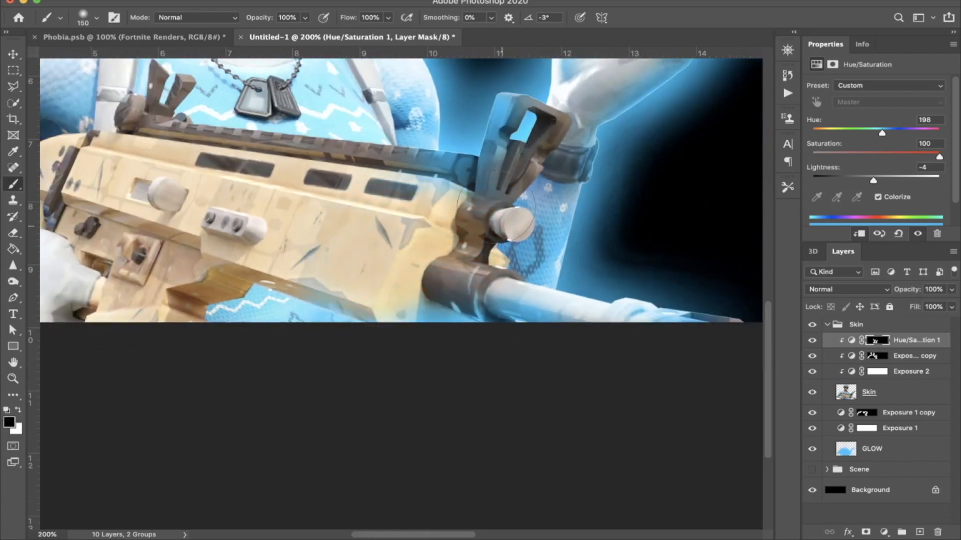
scroll(496, 240, "left", 5)
key("x")
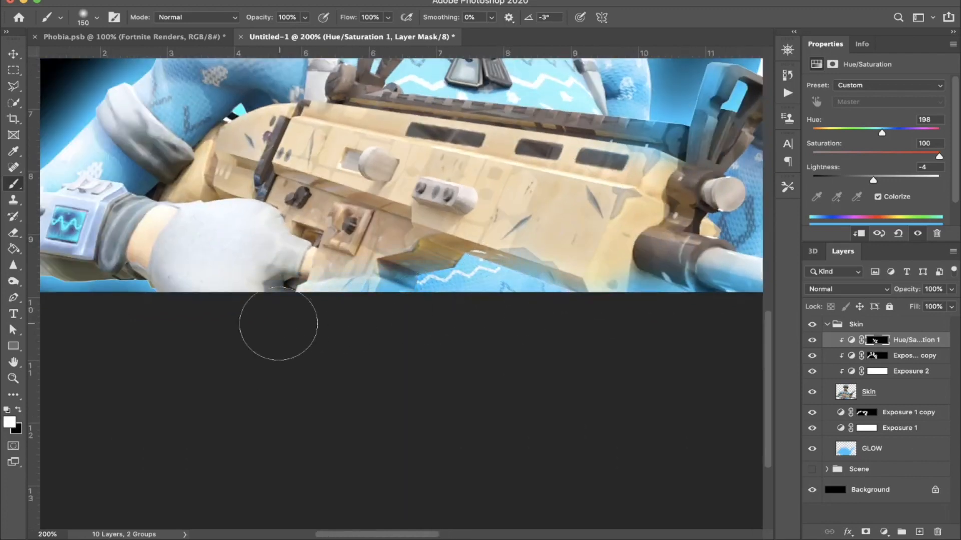
Step: Reduce the opacity of the Hue/Saturation layer clipped to the character to 76%
scroll(145, 316, "left", 5)
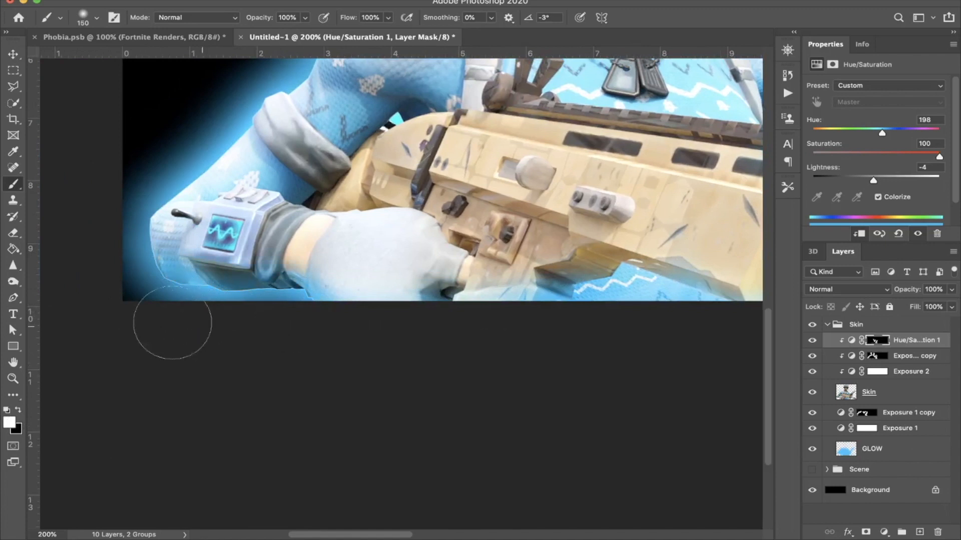
scroll(235, 131, "up", 5)
scroll(235, 131, "right", 2)
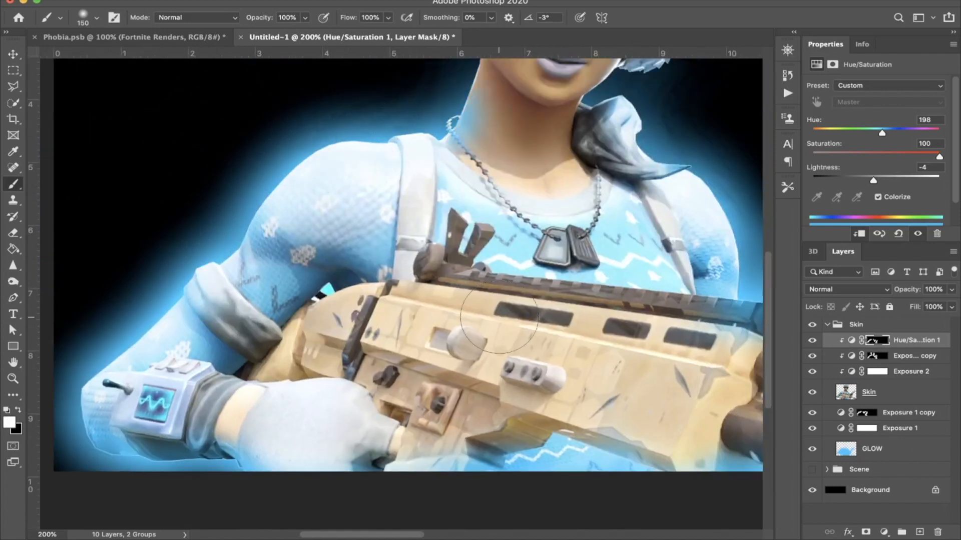
key("super+minus")
scroll(657, 352, "right", 2)
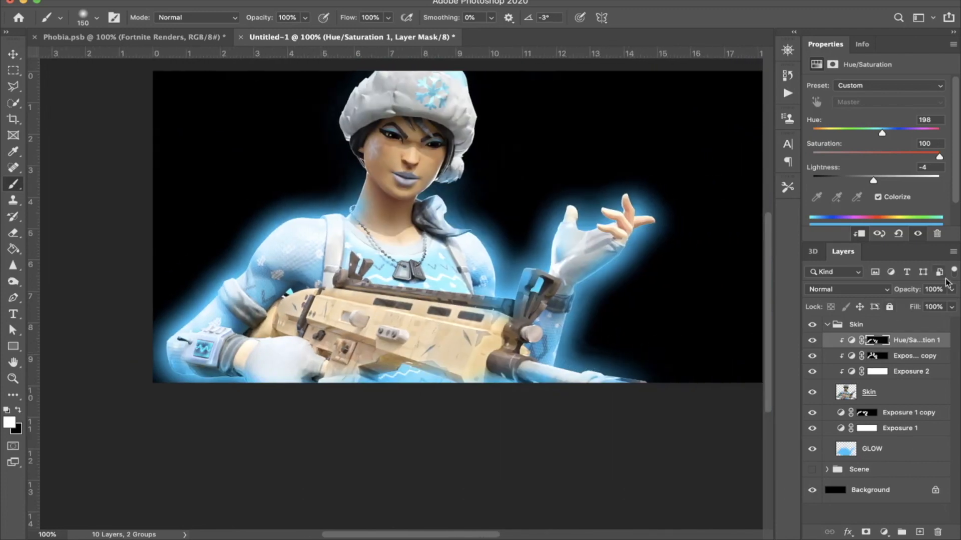
left_click_drag(914, 291, 898, 293)
scroll(634, 404, "right", 3)
scroll(635, 403, "down", 1)
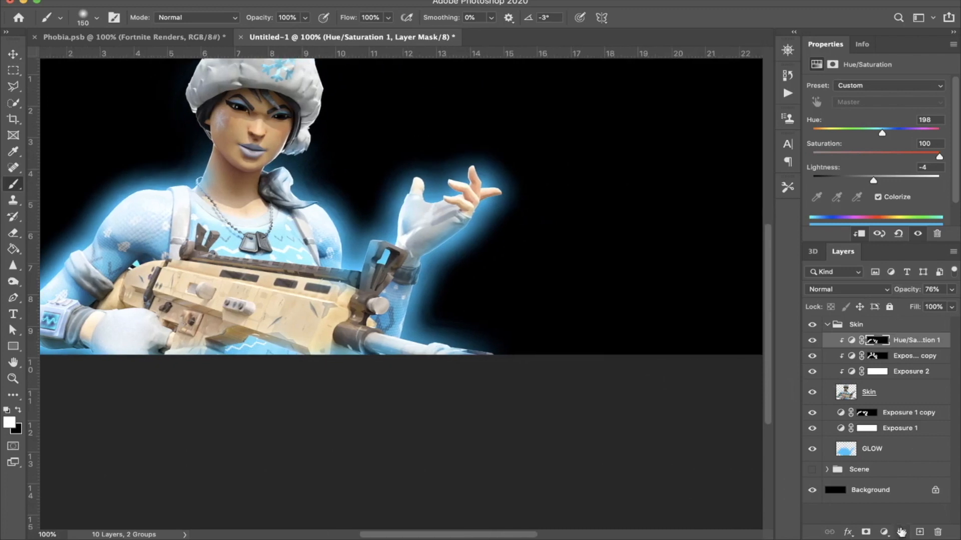
Step: Add a Photo Filter adjustment layer at the top of the Skin group using Cooling Filter (80)
left_click(884, 531)
left_click(901, 428)
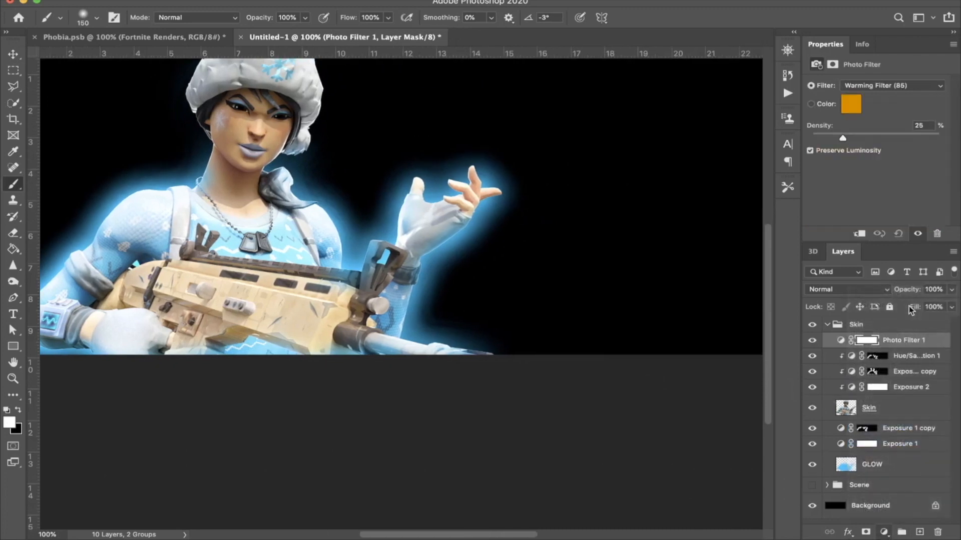
left_click(874, 83)
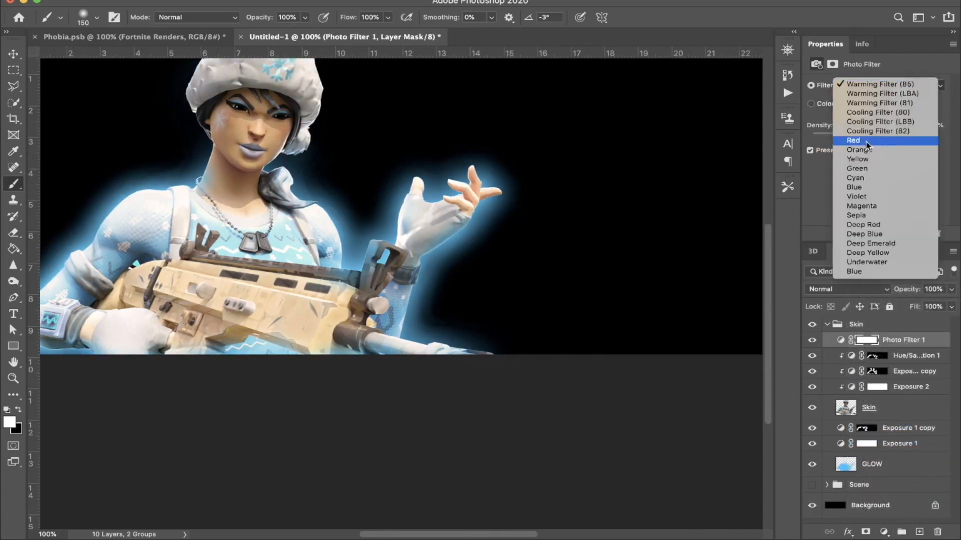
left_click(874, 106)
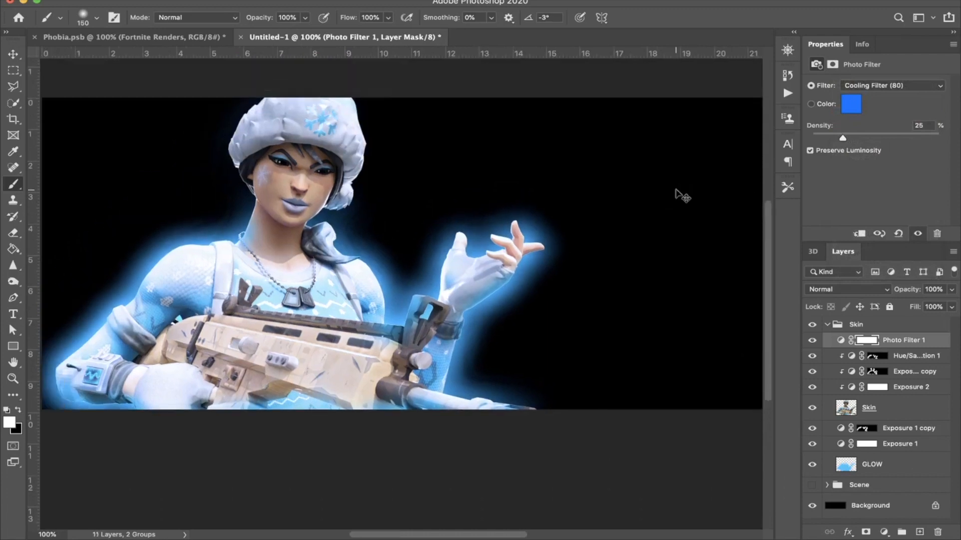
key("super+minus")
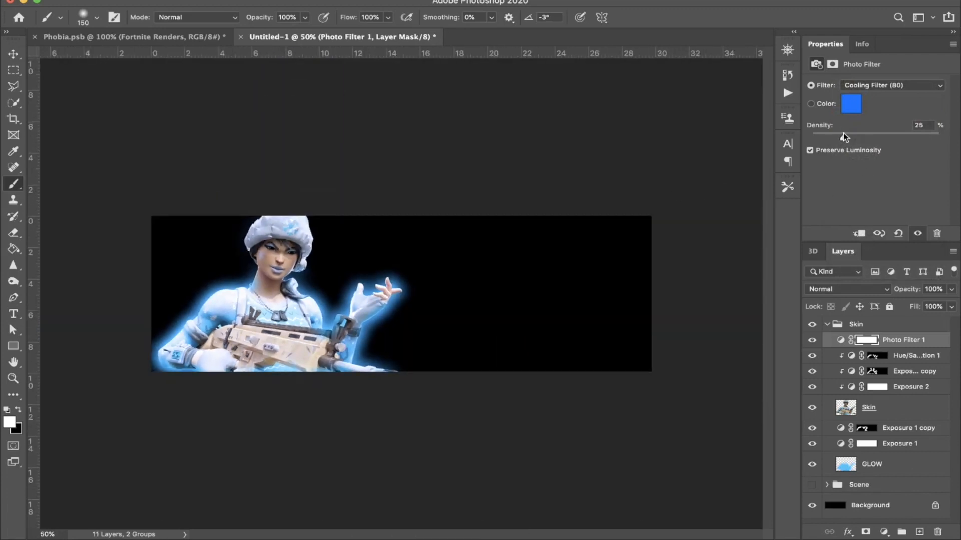
left_click(811, 150)
key("super+plus")
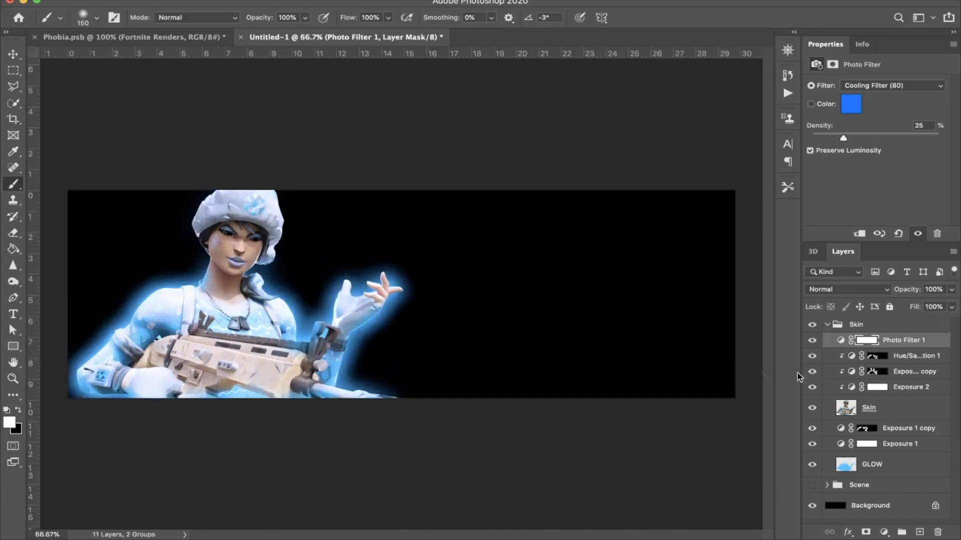
Step: Collapse the Skin group, and show and expand the Scene group
left_click(828, 326)
left_click(827, 325)
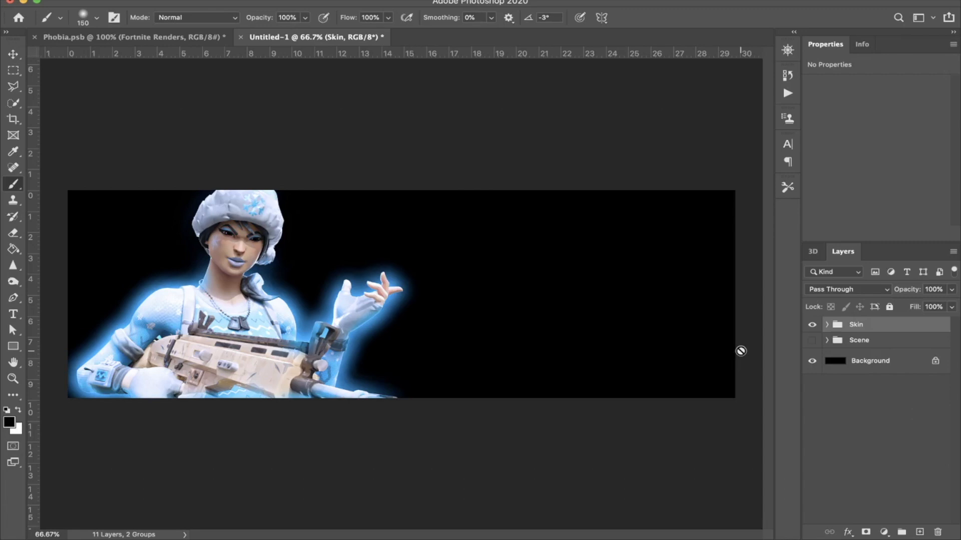
left_click(812, 340)
left_click(827, 340)
Step: Enlarge the ice-cliff image on Layer 2 and position it to cover the canvas from the character's raised hand to the right edge
left_click(857, 369)
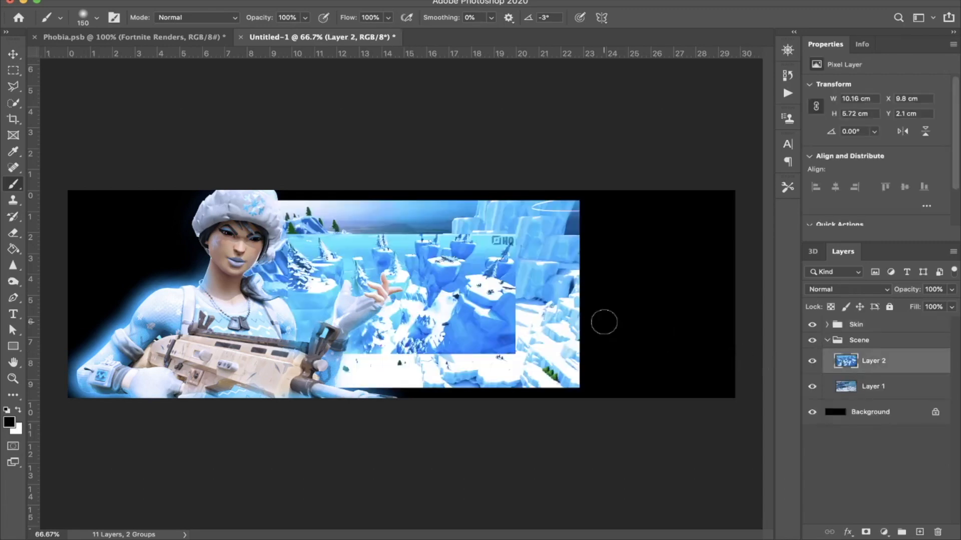
key("super+t")
left_click_drag(513, 299, 671, 281)
left_click_drag(645, 400, 643, 451)
left_click_drag(626, 318, 643, 301)
key("Return")
Step: Scale the village image on Layer 1 to about 22.07 × 12.4 cm and move it behind the character to fill the canvas's left part
left_click(904, 397)
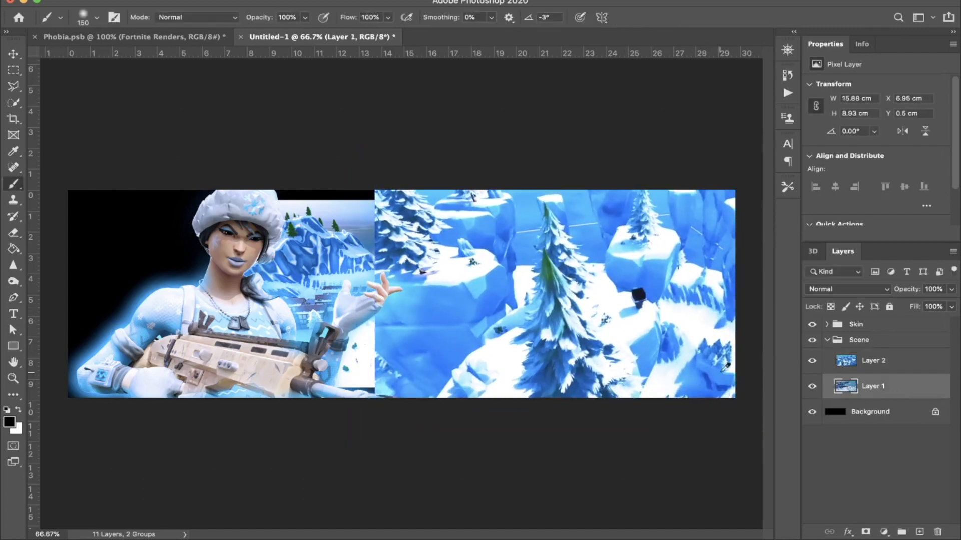
key("ctrl+t")
left_click_drag(429, 329, 262, 306)
left_click_drag(379, 363, 454, 416)
key("Return")
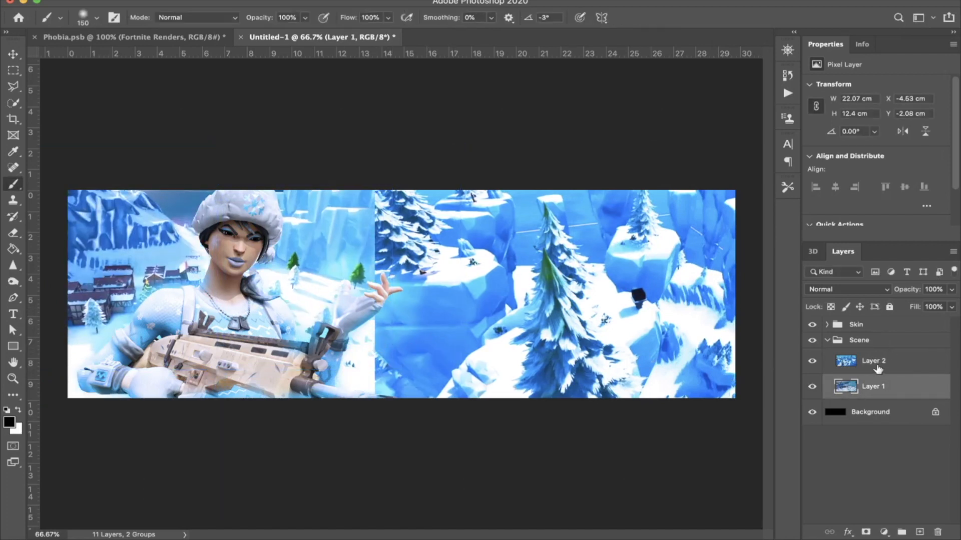
Step: Auto-blend Layer 1 and Layer 2 with the Panorama method, seamless tones and colors, and content-aware fill of transparent areas
left_click(878, 368, "shift")
left_click(131, 0)
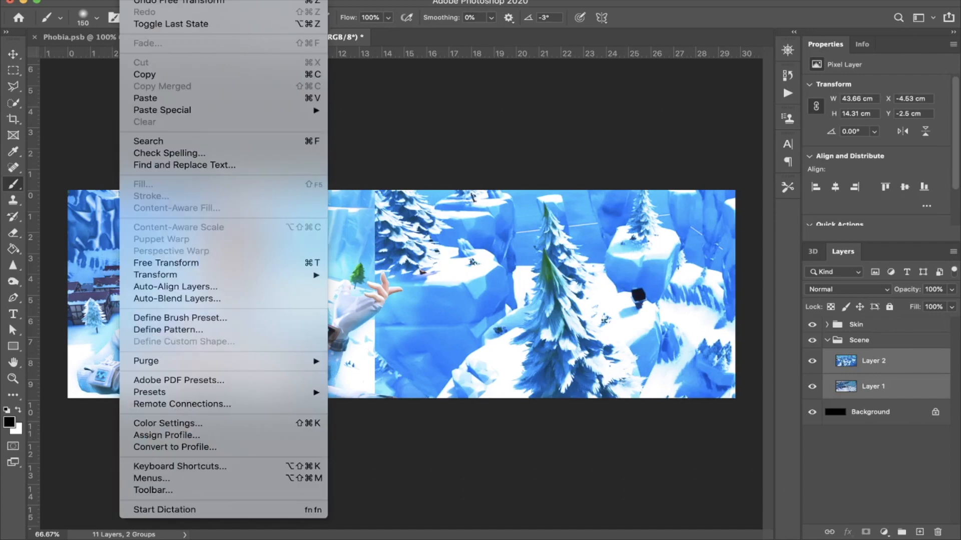
left_click(152, 303)
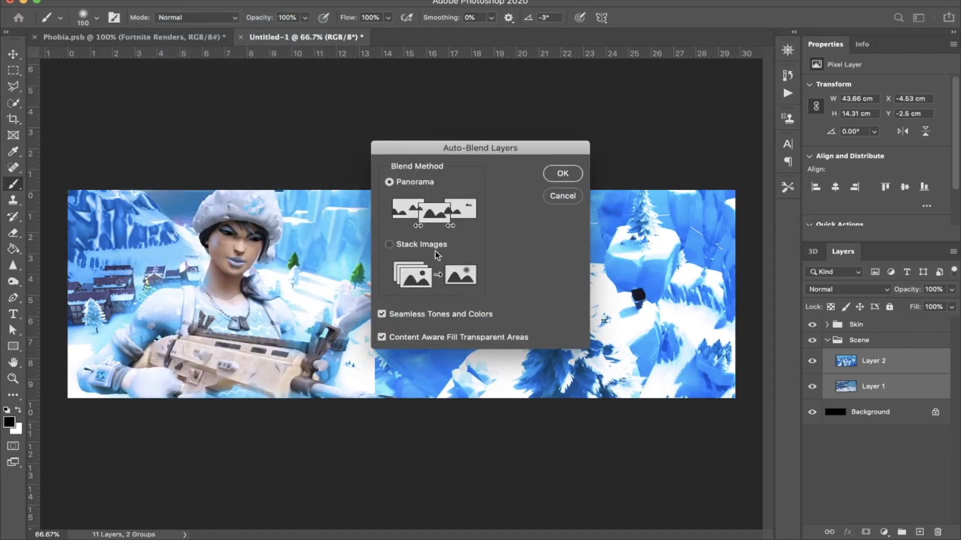
left_click(562, 174)
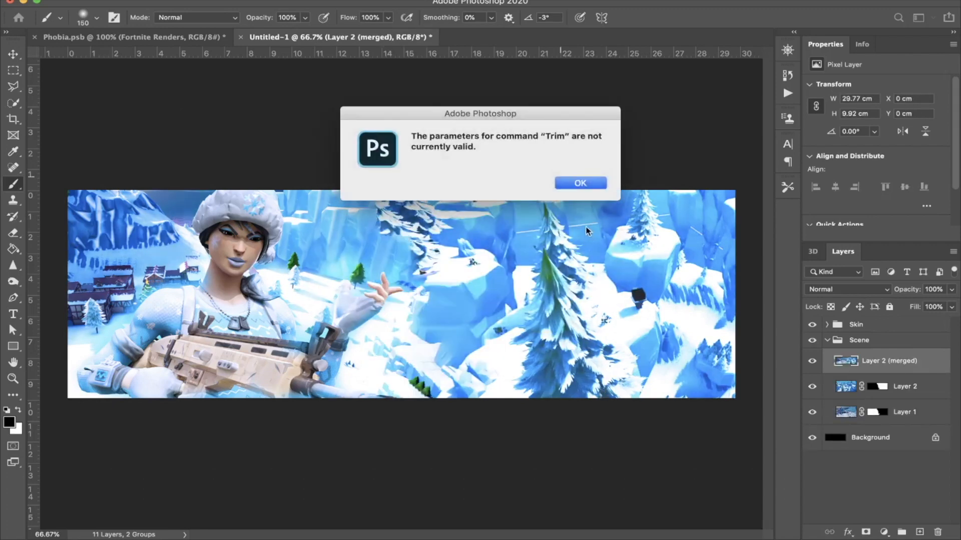
left_click(583, 182)
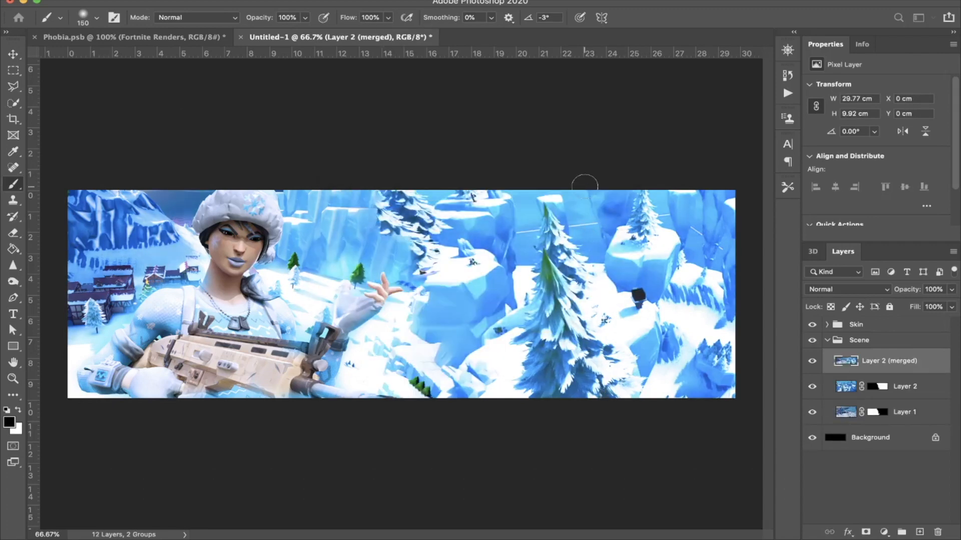
Step: Merge the blended background with its two masked source layers and name the merged layer "Scene"
left_click(917, 430, "shift")
left_click(909, 438, "super")
key("super+e")
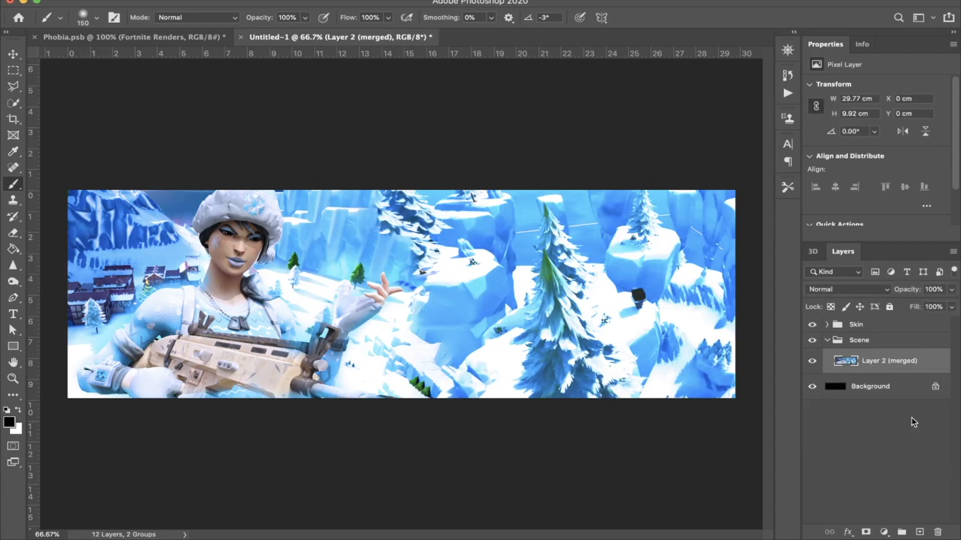
type("Scene")
key("Return")
Step: Clip a new Hue/Saturation adjustment to the Scene layer with saturation -100 and lightness -90
left_click(884, 532)
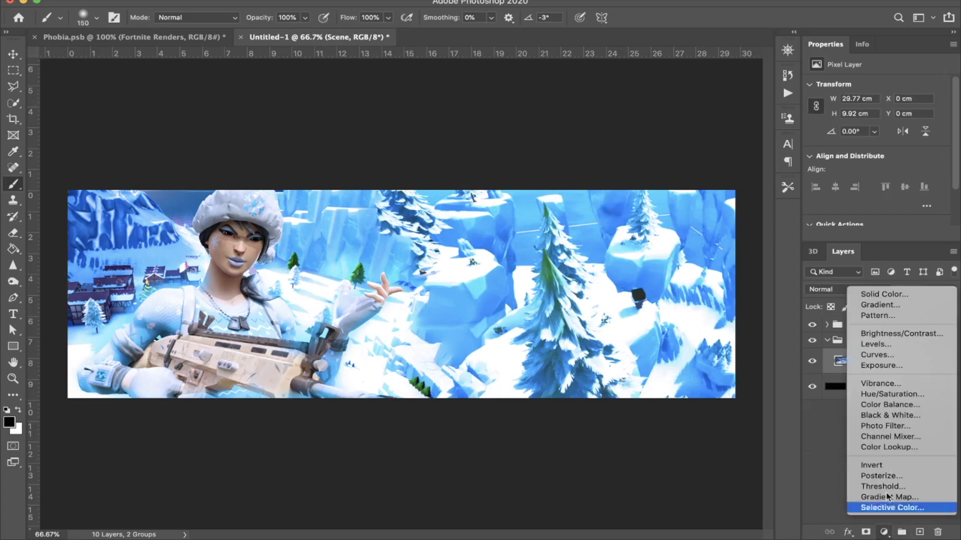
left_click(901, 395)
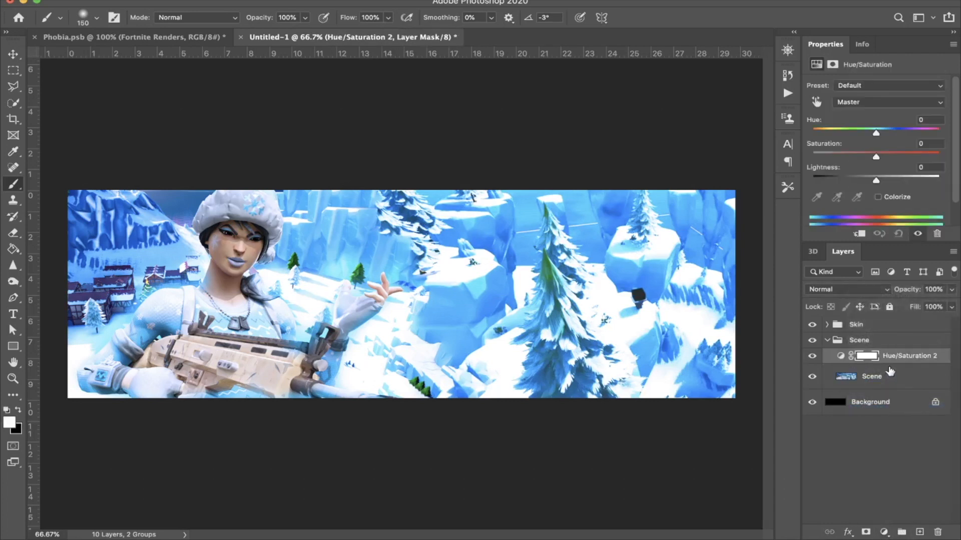
left_click(888, 363, "alt")
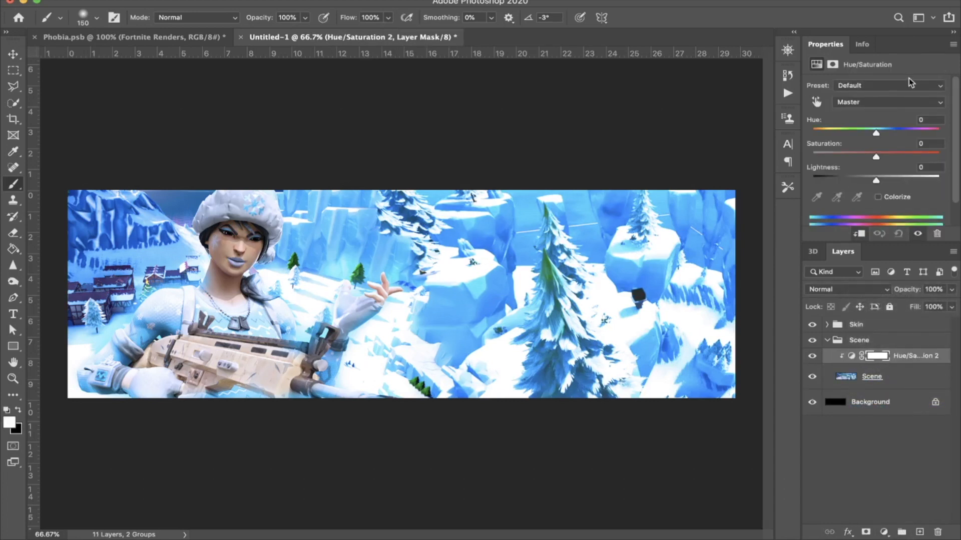
left_click_drag(836, 154, 820, 183)
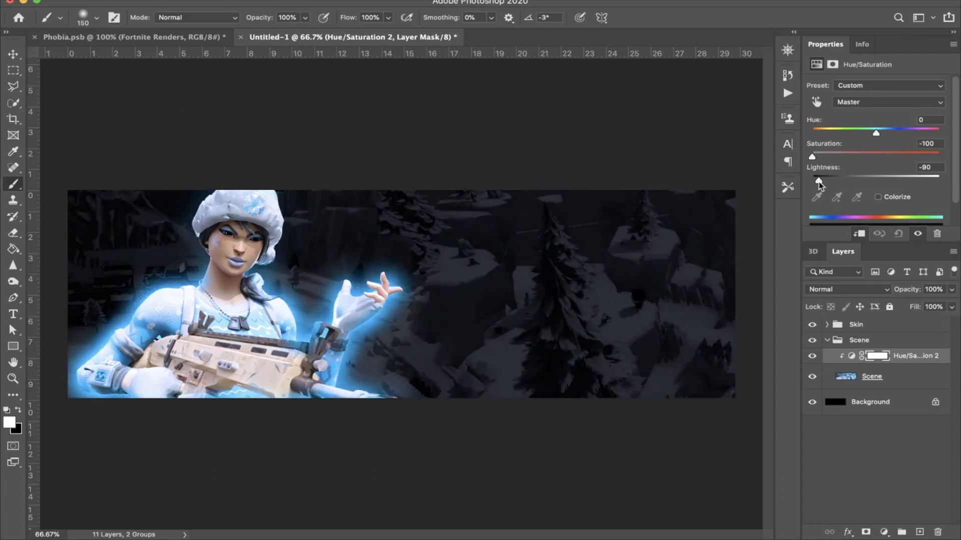
Step: Try clipping Exposure 1 and its copy to the GLOW layer, and release both clips
left_click(827, 325)
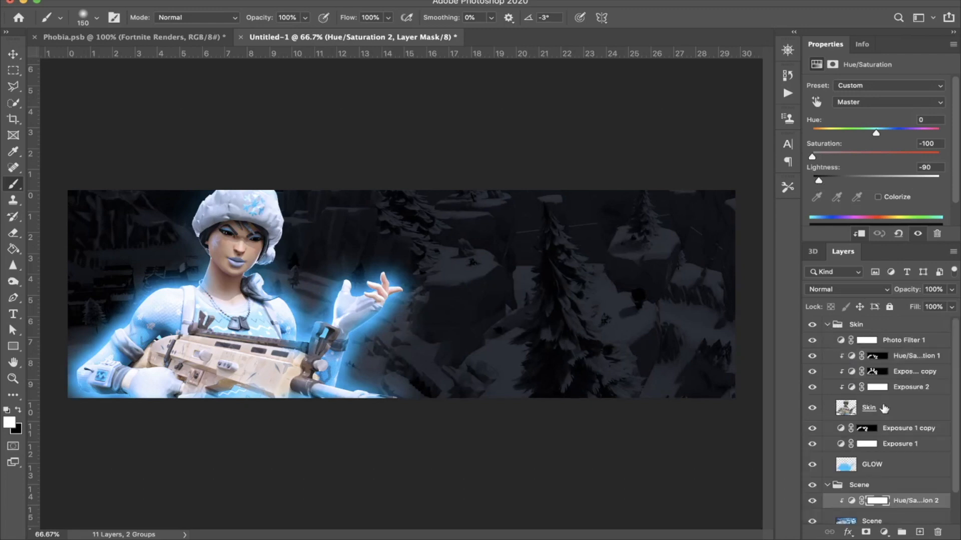
left_click(885, 434, "alt")
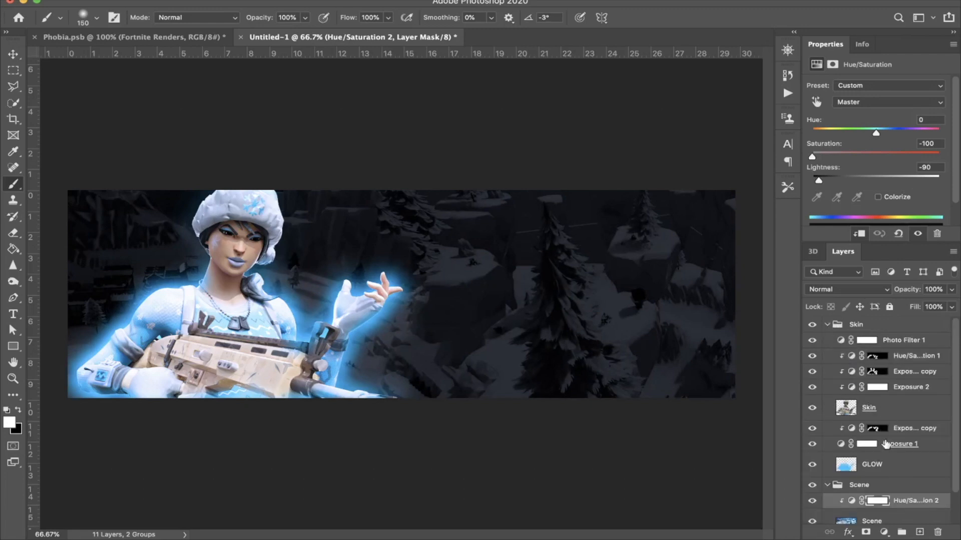
left_click(885, 447, "alt")
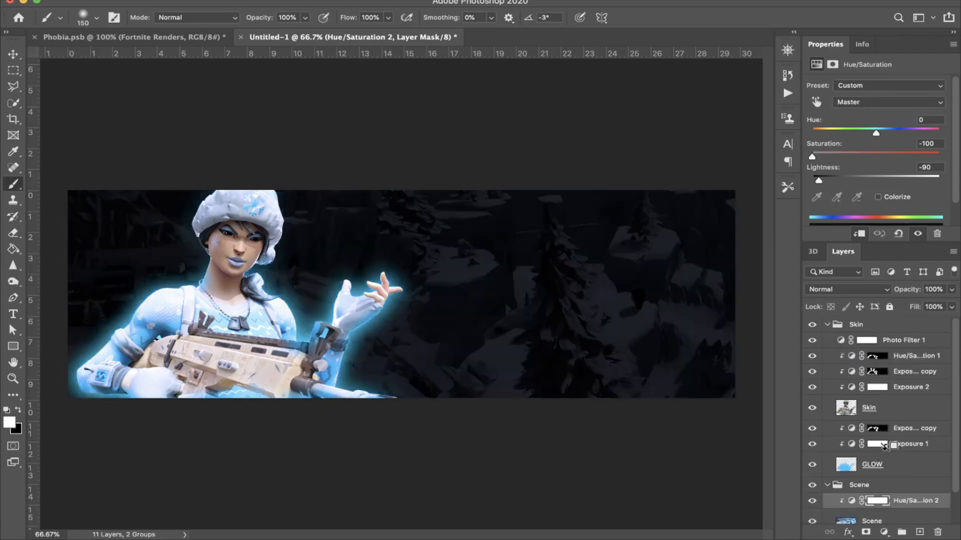
left_click(886, 446, "alt")
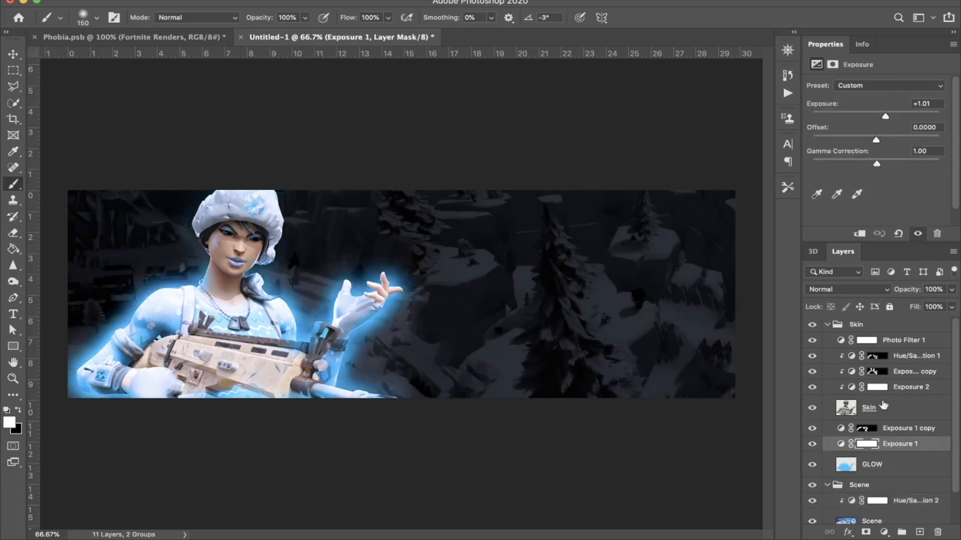
left_click(827, 325)
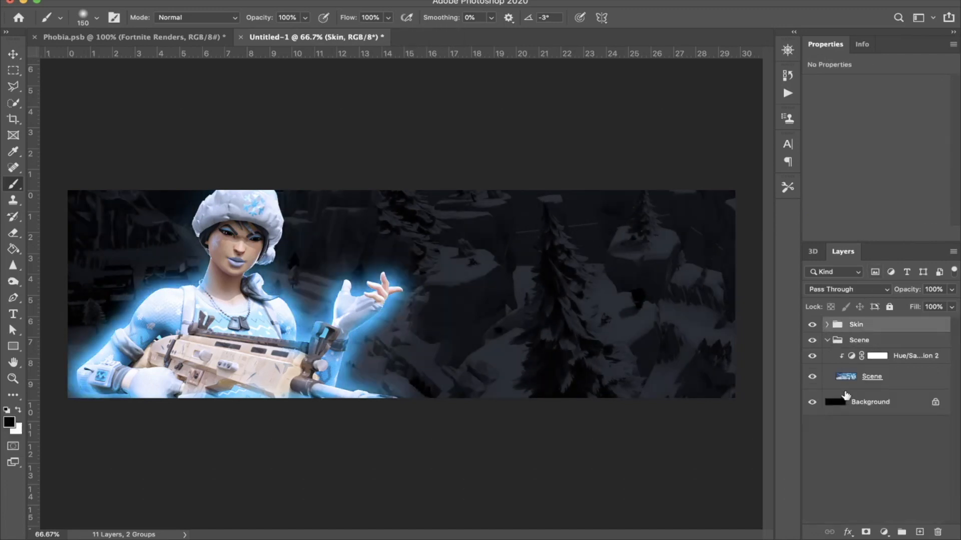
Step: Merge the darkening Hue/Saturation adjustment with the Scene layer
left_click(877, 356)
left_click(852, 356)
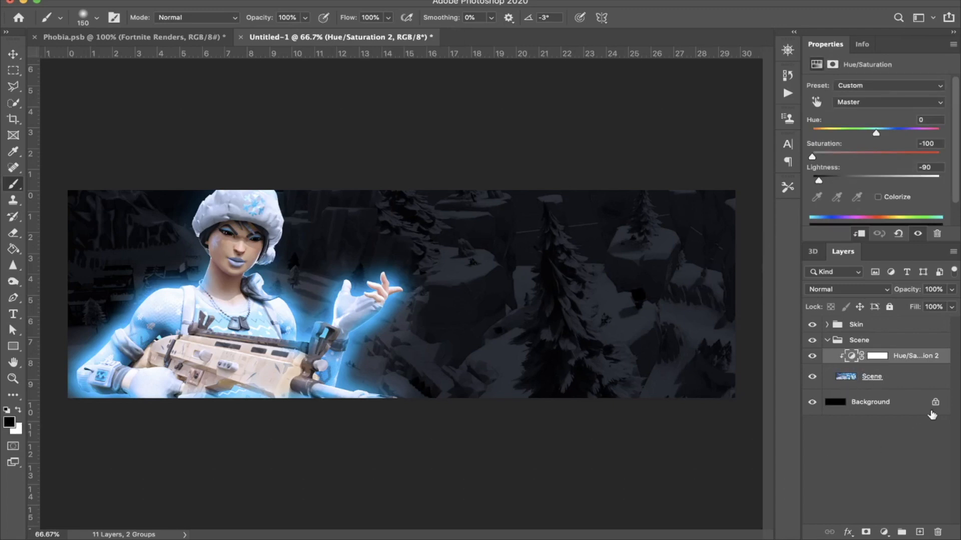
left_click(923, 381)
key("super+e")
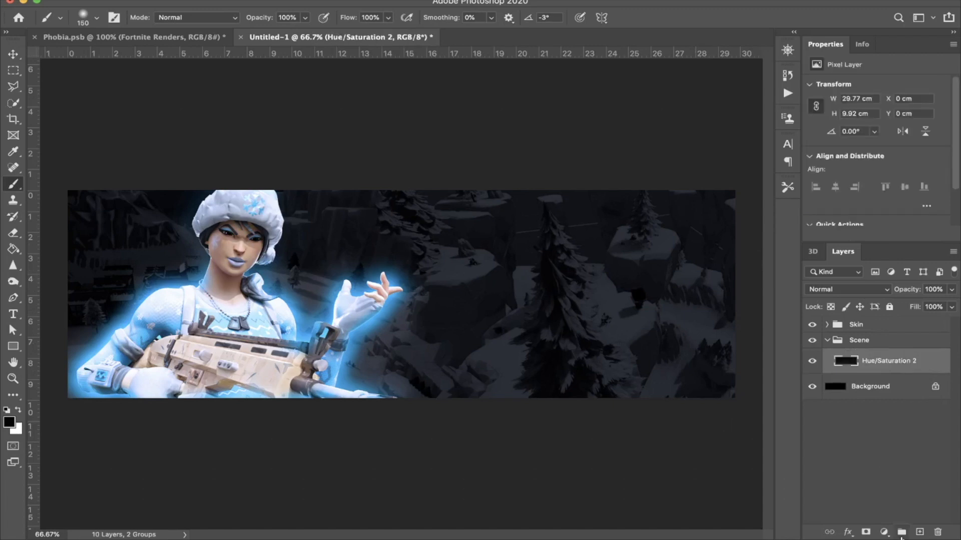
Step: Add a new layer above the darkened scene and paint a light blue glow behind the character with an 1800 px soft round brush
left_click(919, 532)
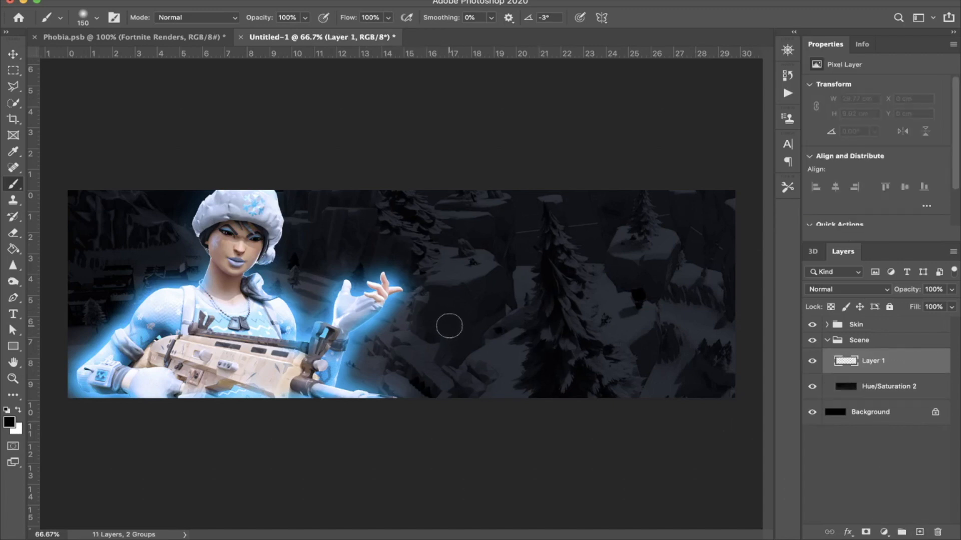
right_click(449, 281)
left_click_drag(574, 312, 582, 310)
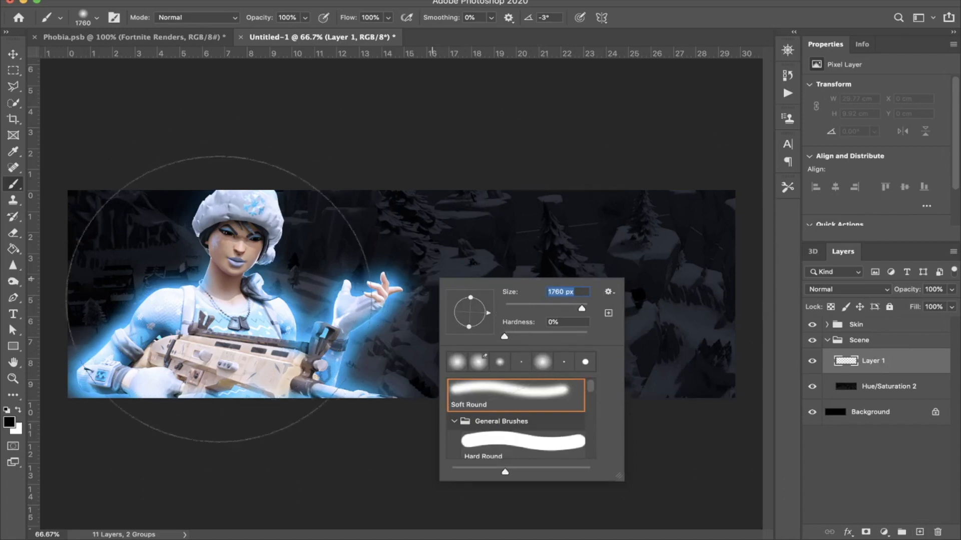
left_click(233, 315)
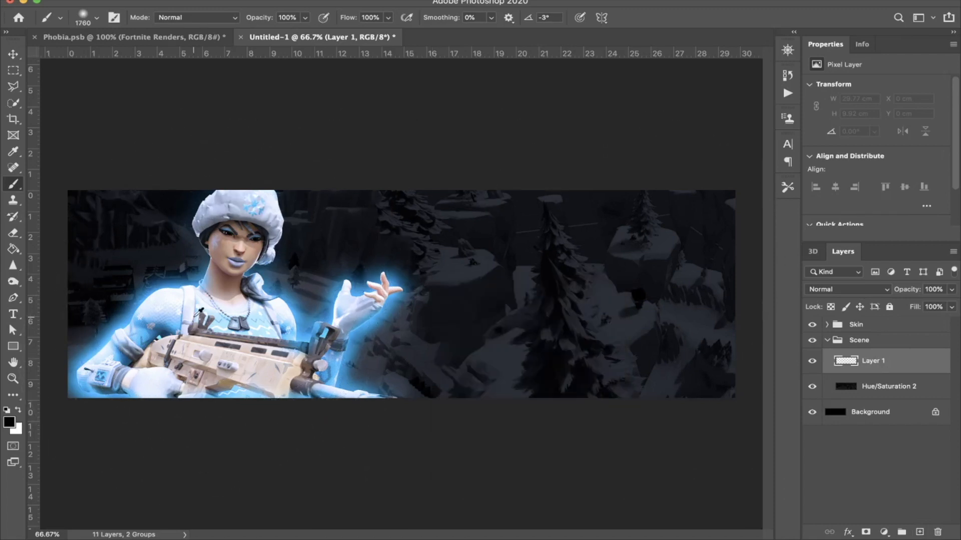
left_click_drag(139, 337, 165, 328)
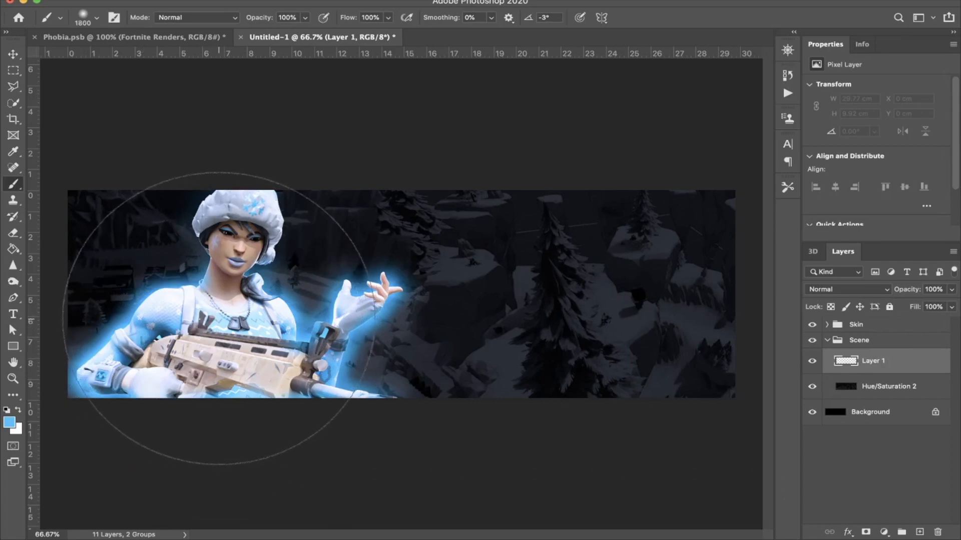
left_click(220, 319)
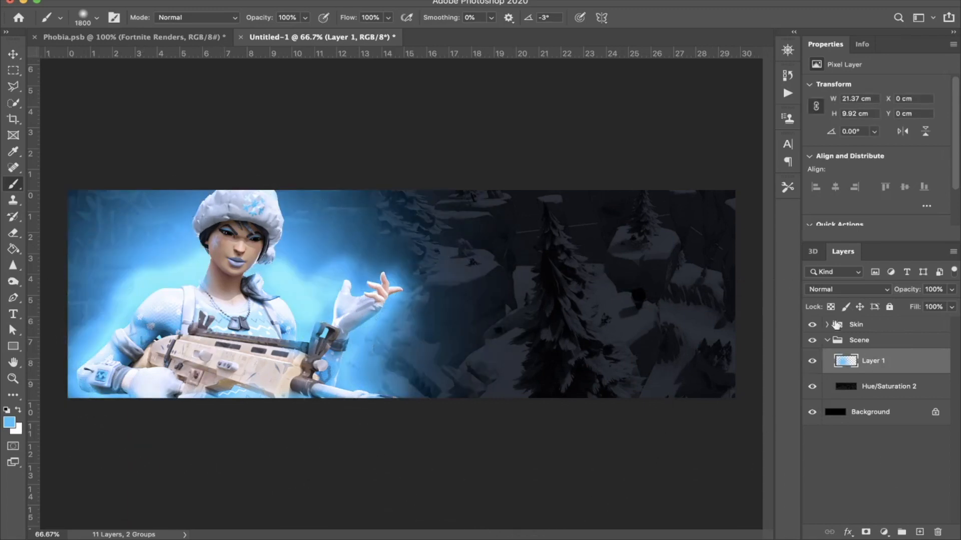
Step: Blend the light blue glow layer in Soft Light at about 63% opacity and merge it with the darkened scene layer
left_click(845, 291)
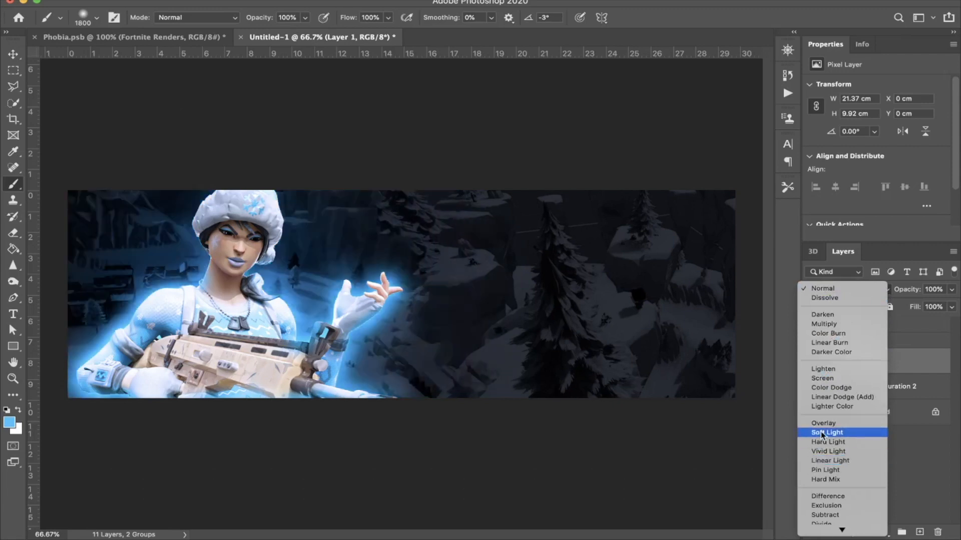
left_click(826, 433)
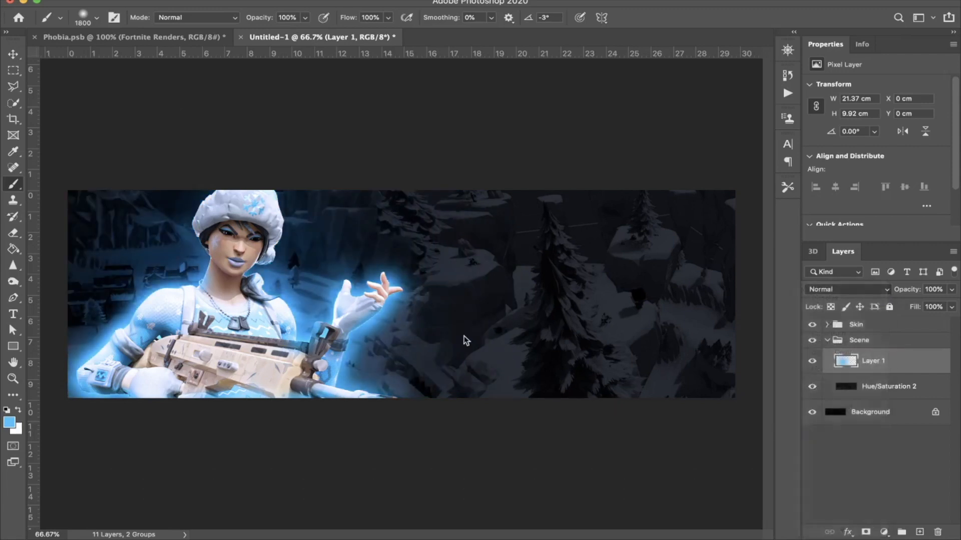
left_click_drag(917, 290, 888, 290)
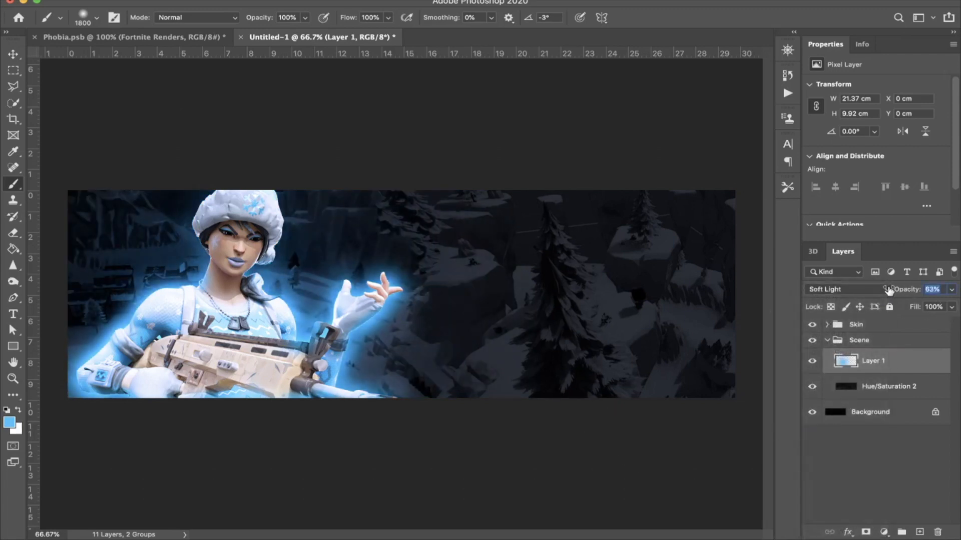
left_click(888, 384, "shift")
key("ctrl+e")
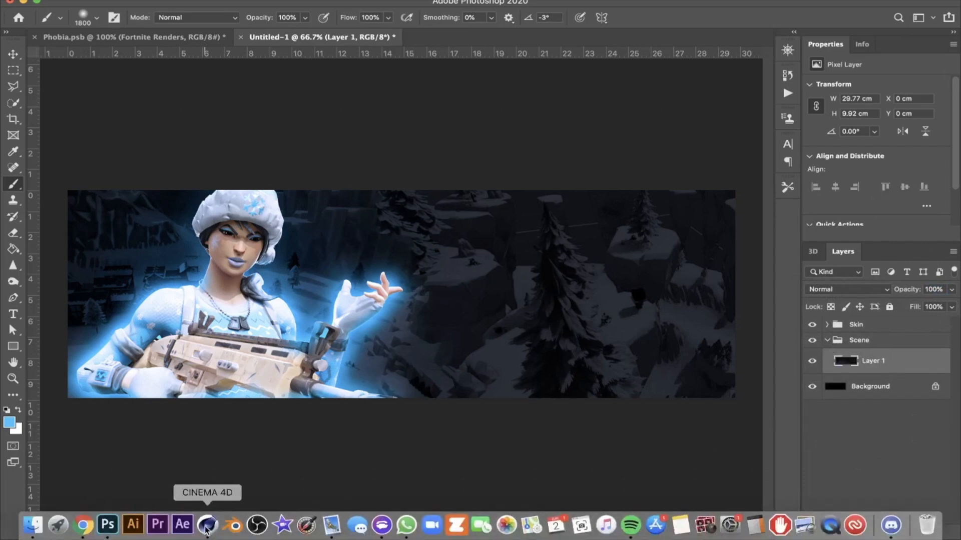
Step: Switch to Cinema 4D and examine the whole 3D text render in the Picture Viewer
left_click(208, 525)
left_click_drag(409, 23, 272, 32)
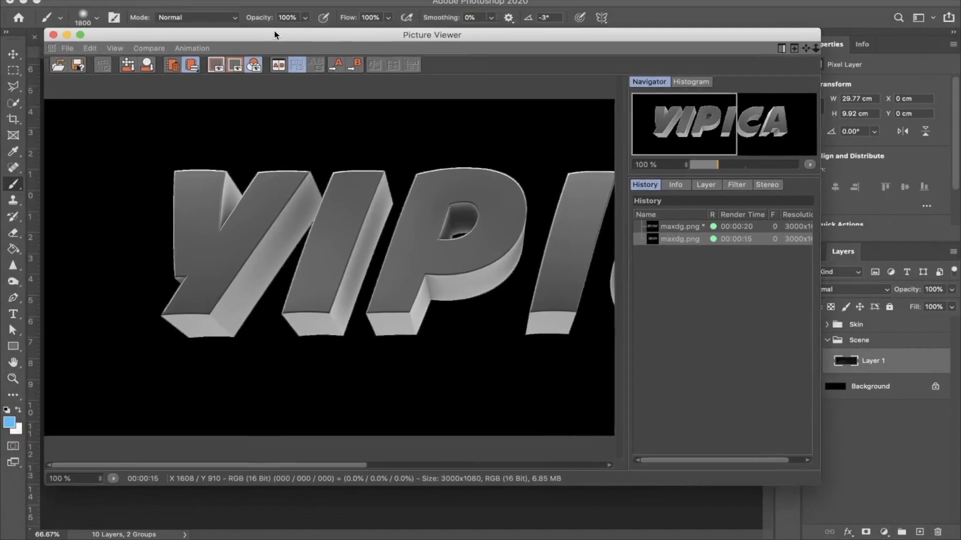
left_click_drag(322, 208, 222, 206)
left_click_drag(347, 229, 306, 230)
scroll(303, 229, "down", 2)
mouse_move(353, 259)
left_mouse_down()
mouse_move(328, 259)
mouse_move(346, 259)
left_mouse_up()
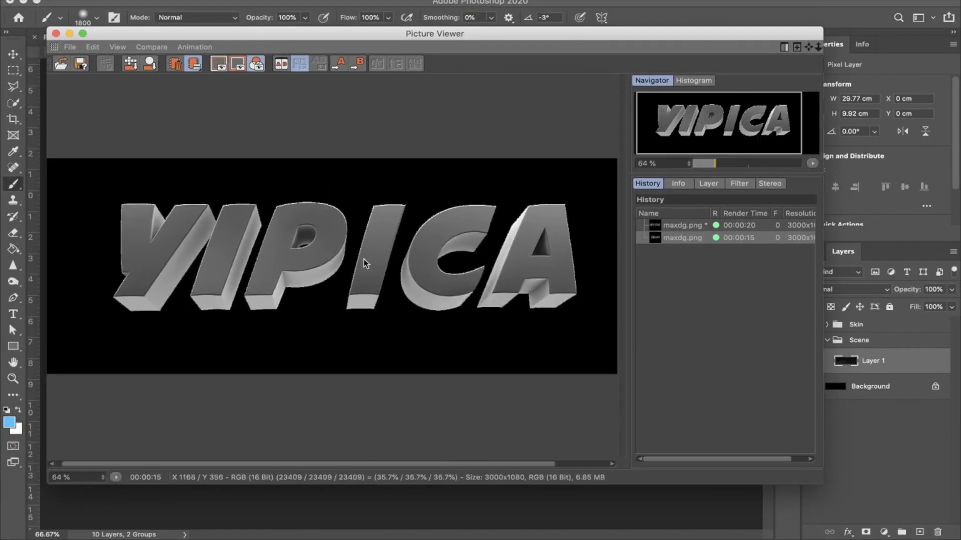
left_click(56, 33)
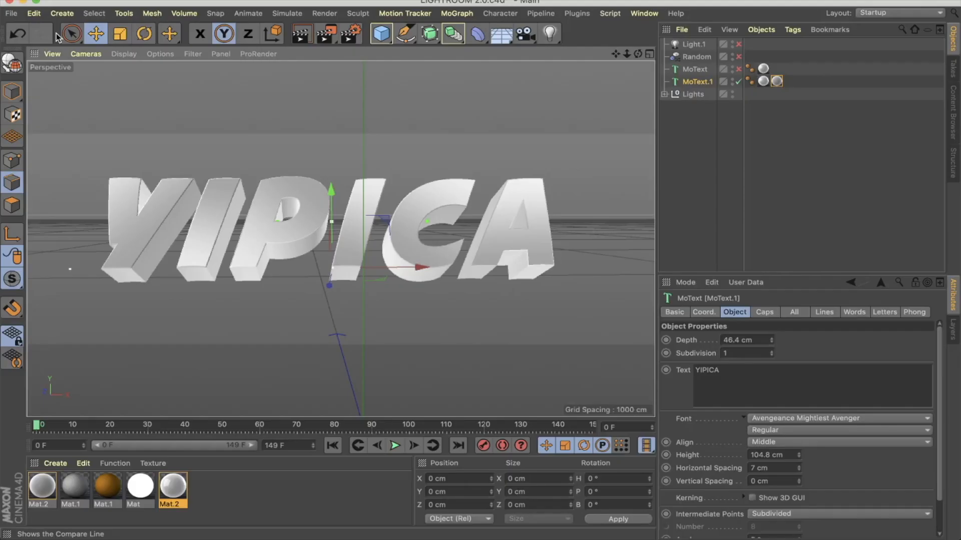
Step: Switch back to Photoshop, place maxdg.png from Downloads as an embedded image and position the 3D text on the header's right side
left_click(108, 524)
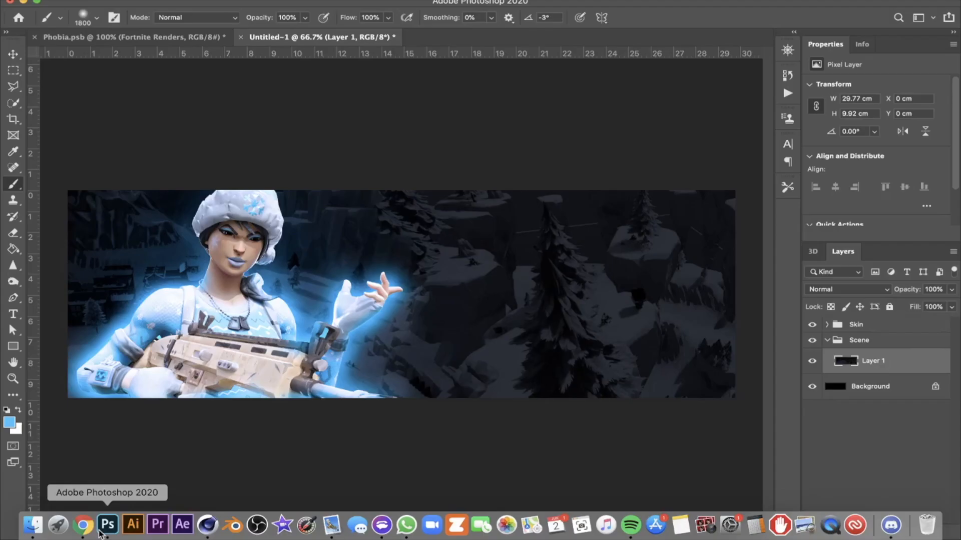
left_click(106, 0)
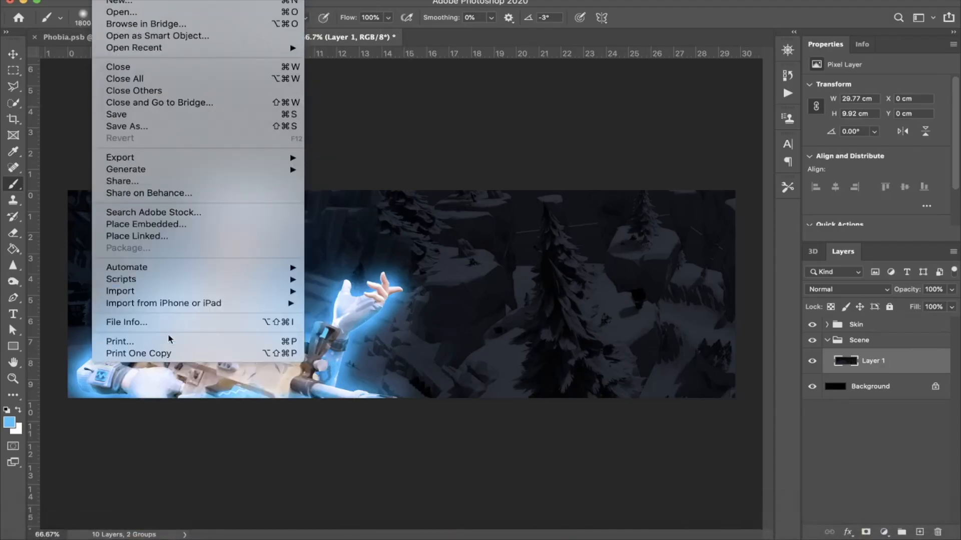
left_click(157, 224)
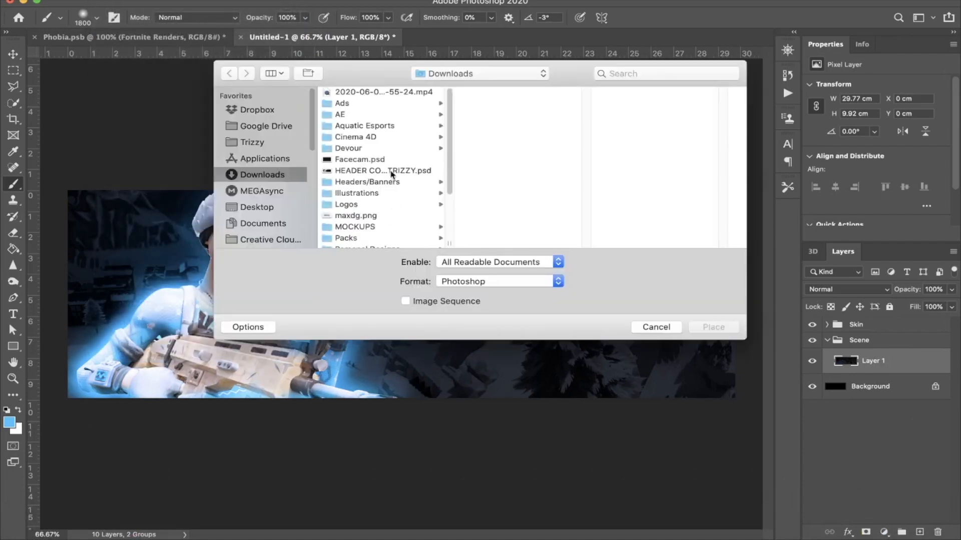
scroll(393, 175, "down", 1)
left_click(354, 204)
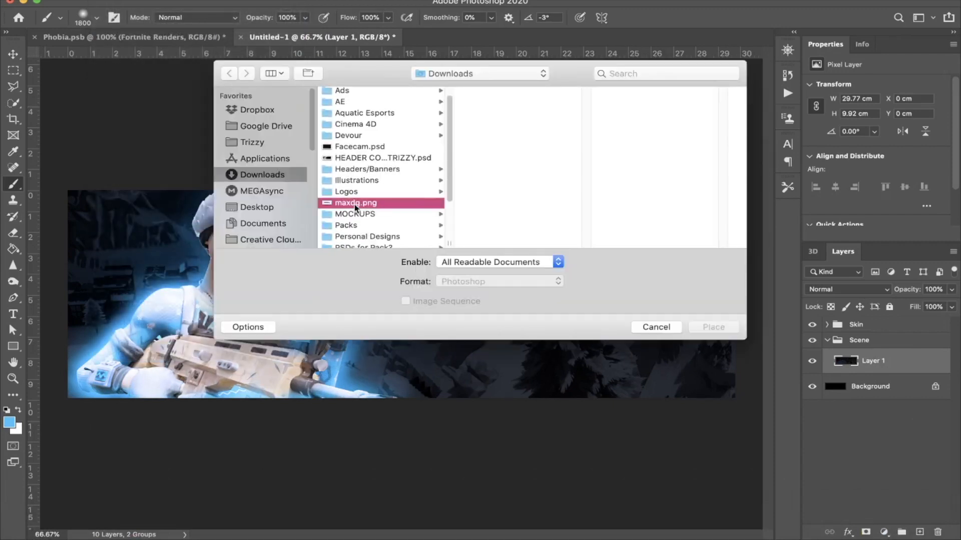
key("Return")
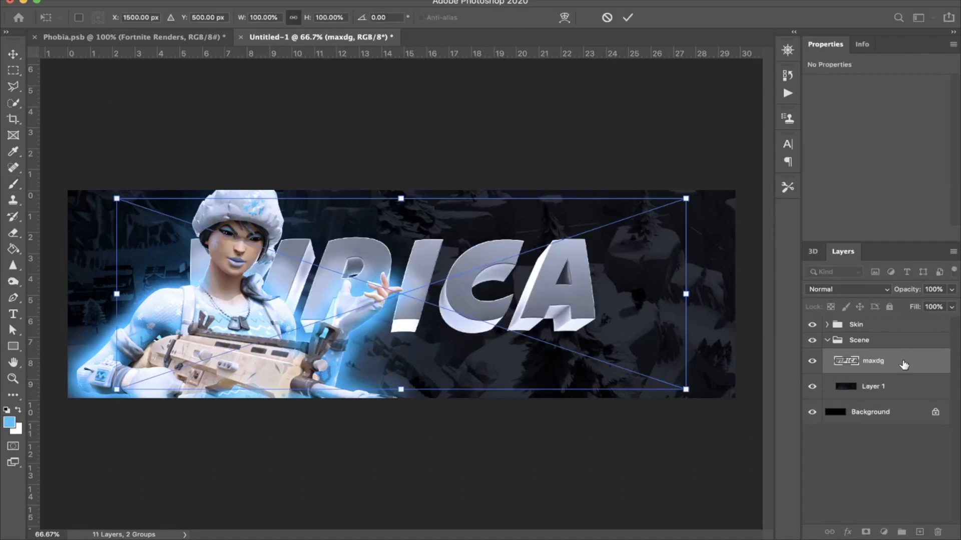
mouse_move(638, 293)
left_mouse_down()
mouse_move(654, 277)
mouse_move(655, 294)
left_mouse_up()
key("Return")
Step: Rasterize the maxdg text layer and enlarge it to about 19.8 by 5 cm across the header's right side
right_click(940, 361)
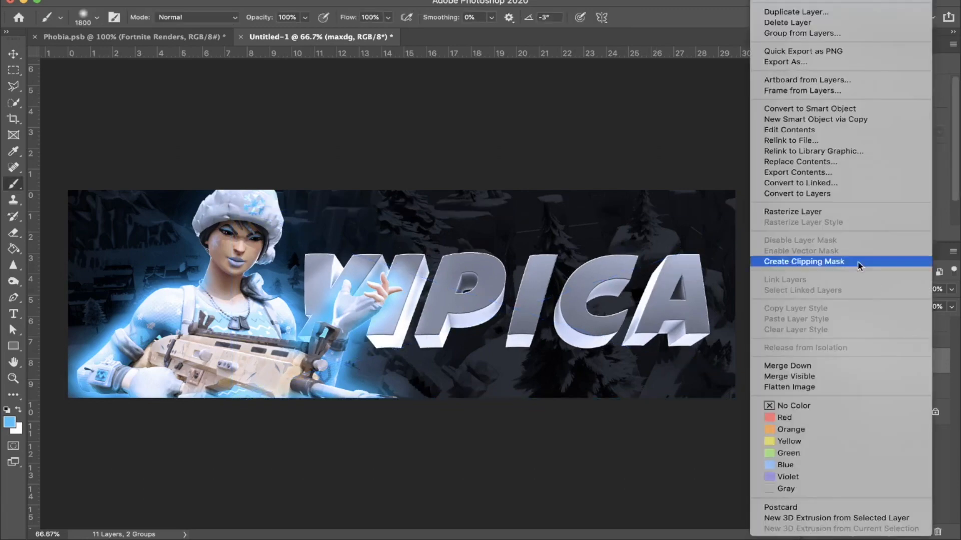
left_click(836, 213)
key("ctrl+t")
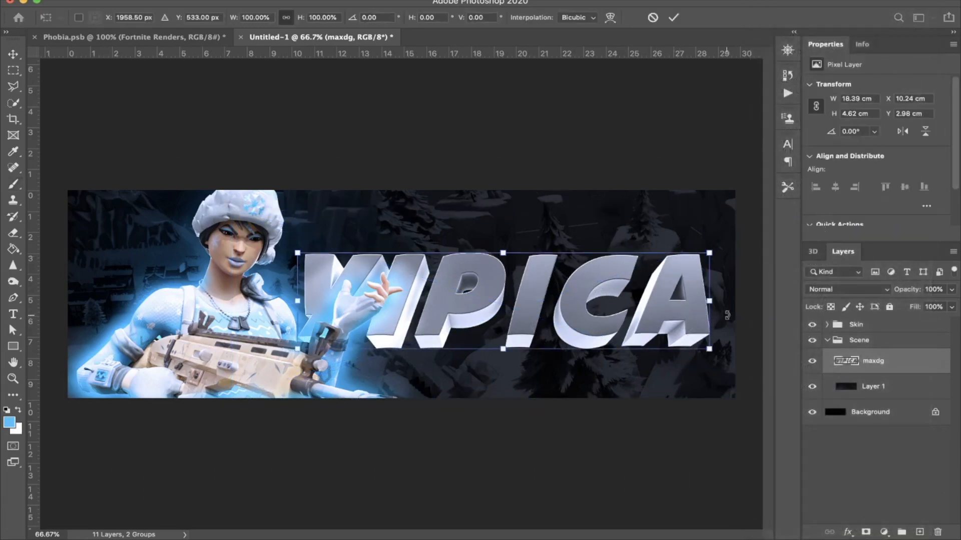
left_click_drag(709, 303, 720, 301)
left_click_drag(591, 309, 591, 311)
key("Return")
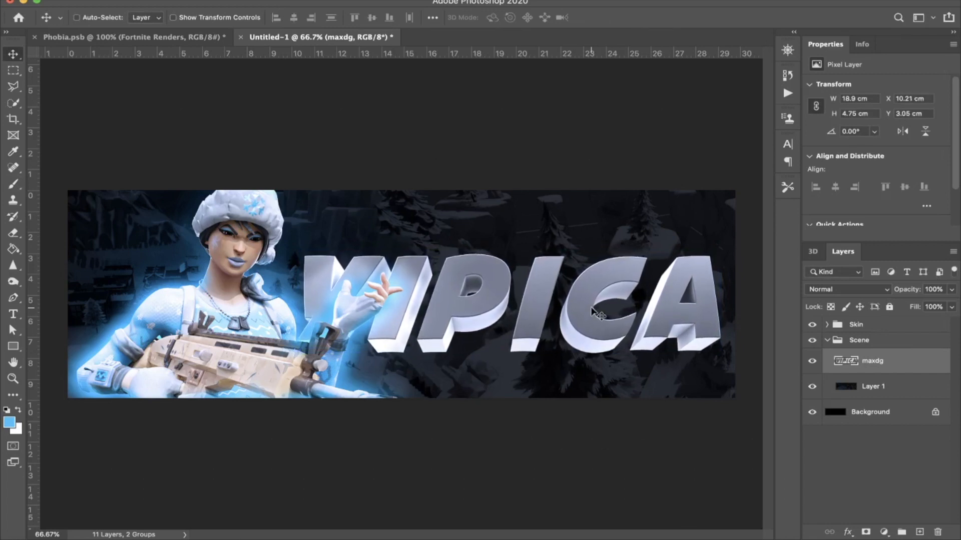
key("ctrl+t")
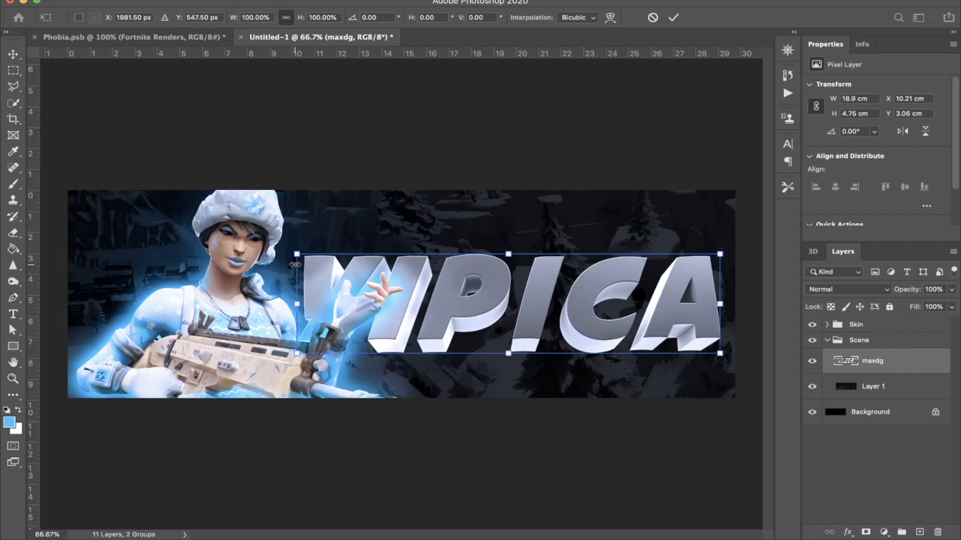
mouse_move(287, 266)
left_mouse_down()
mouse_move(293, 234)
mouse_move(277, 266)
left_mouse_up()
key("Return")
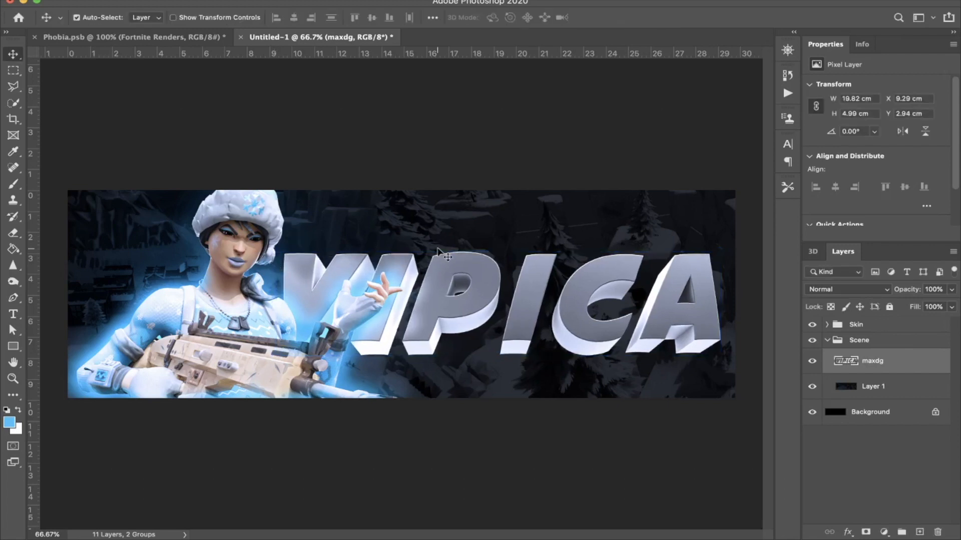
Step: Warp the 3D text with the Wave style at a 15% bend
key("ctrl+t")
left_click(609, 17)
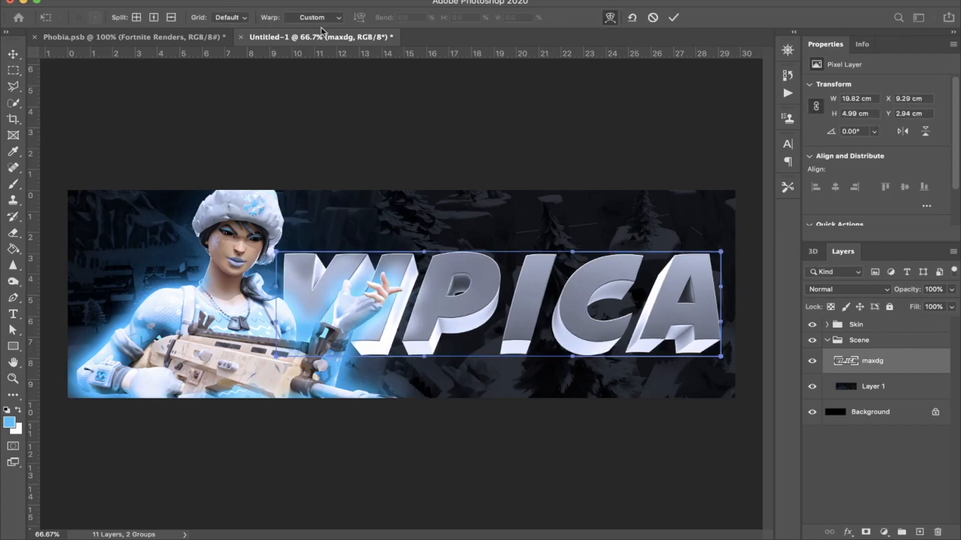
left_click(314, 19)
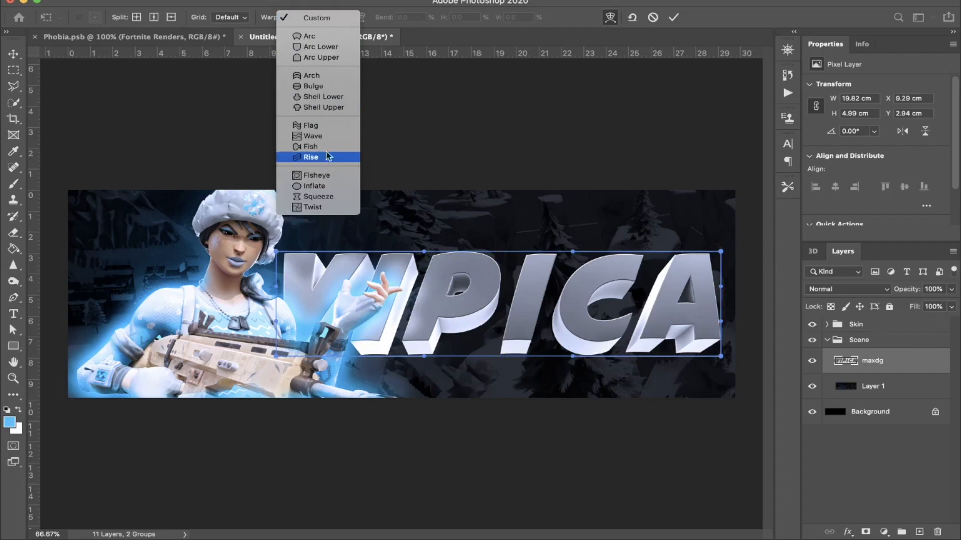
left_click(325, 137)
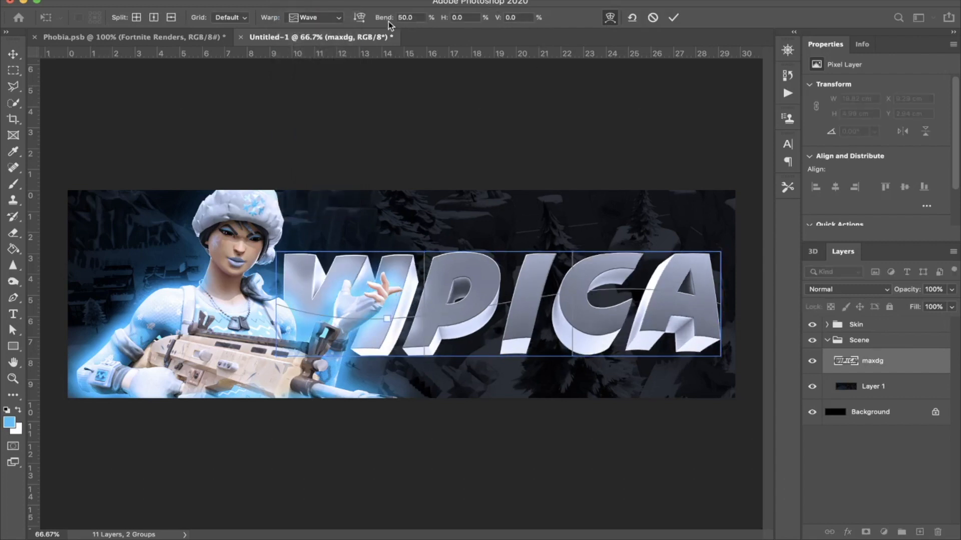
type("2")
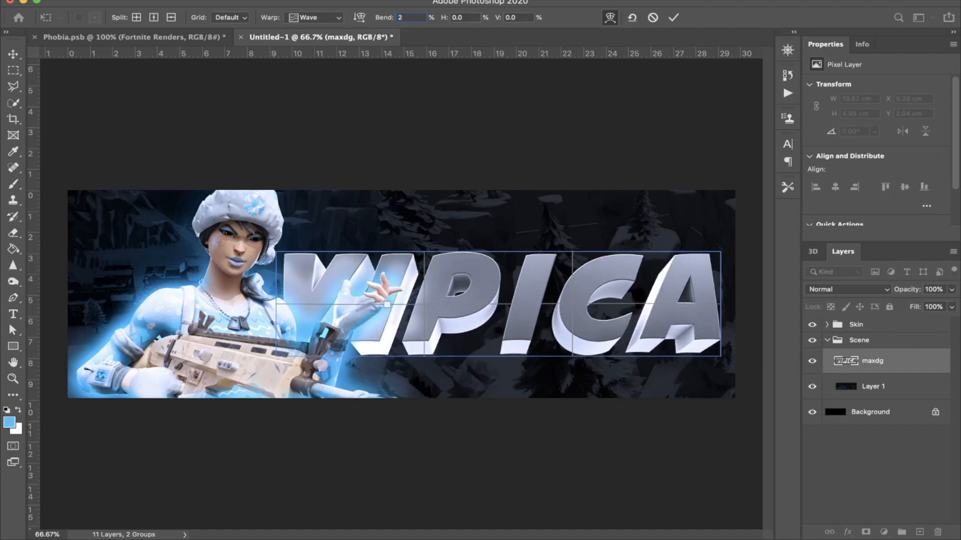
type("15")
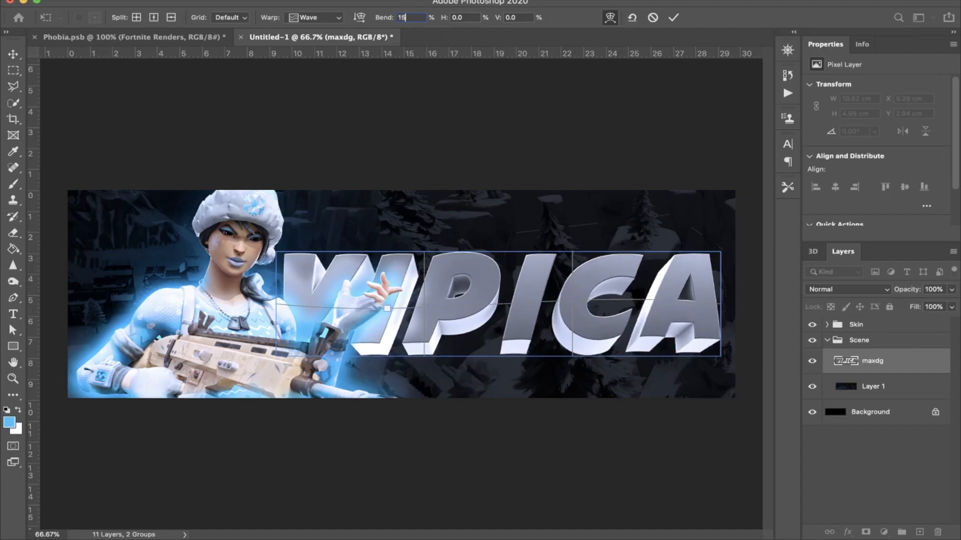
key("Return")
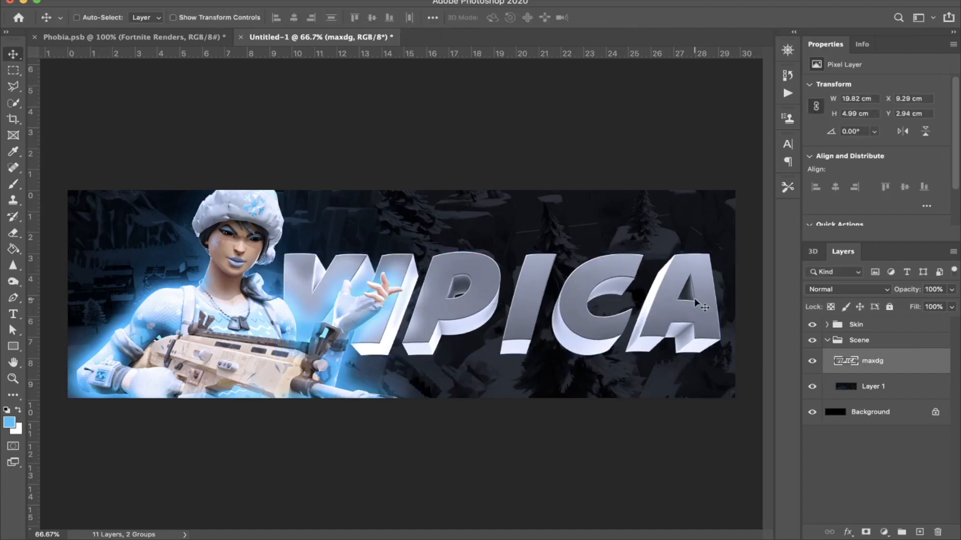
Step: Warp the 3D text with the Bulge style at a 2% bend
key("ctrl+t")
left_click(611, 18)
left_click(323, 18)
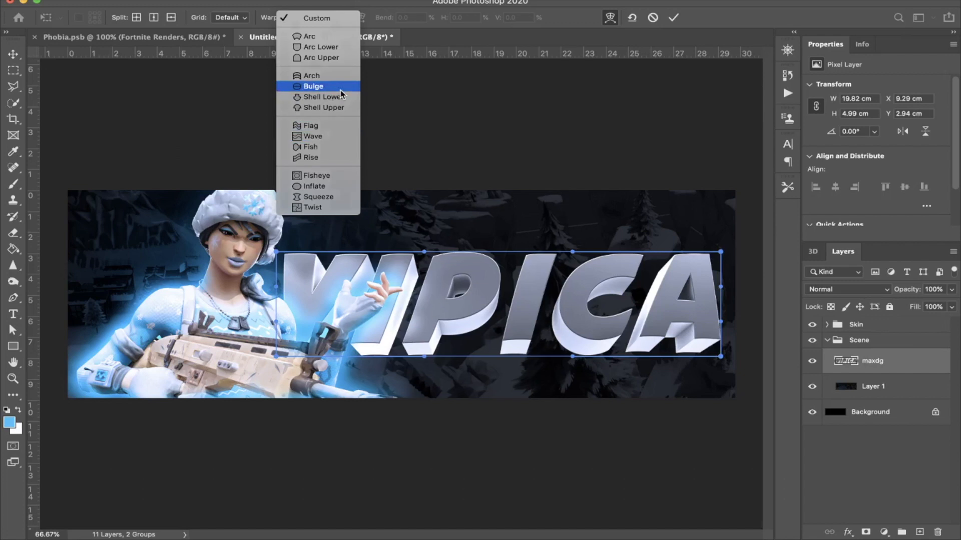
left_click(313, 86)
left_click_drag(511, 164, 413, 200)
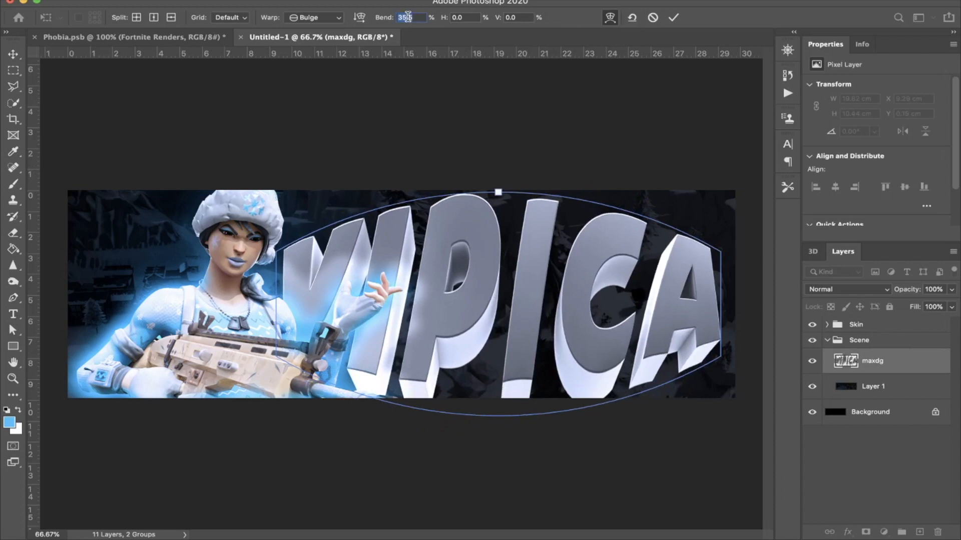
type("10")
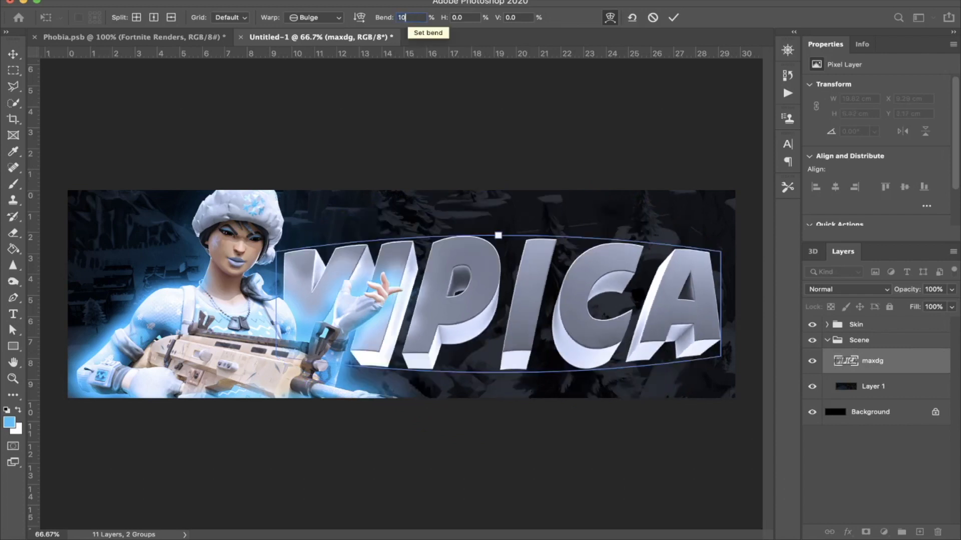
key("BackSpace")
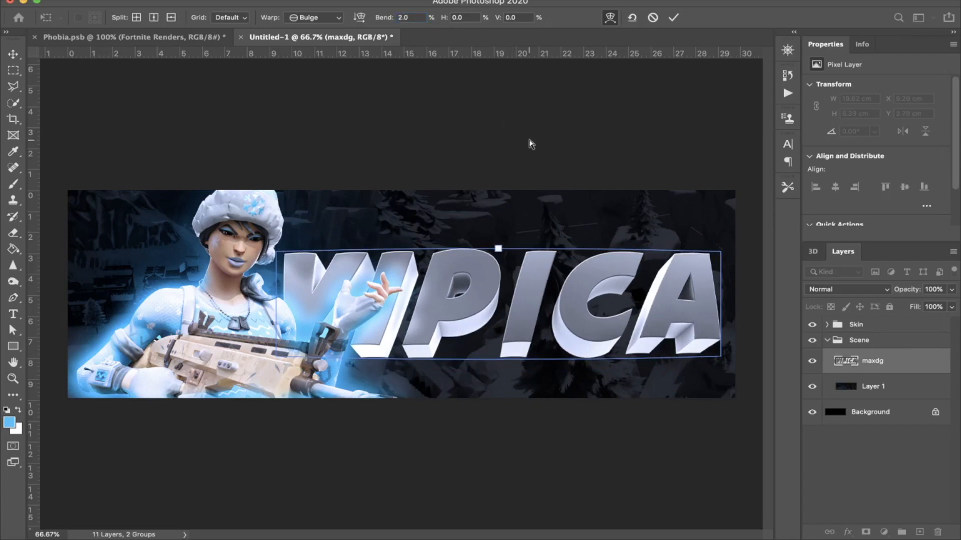
key("Return")
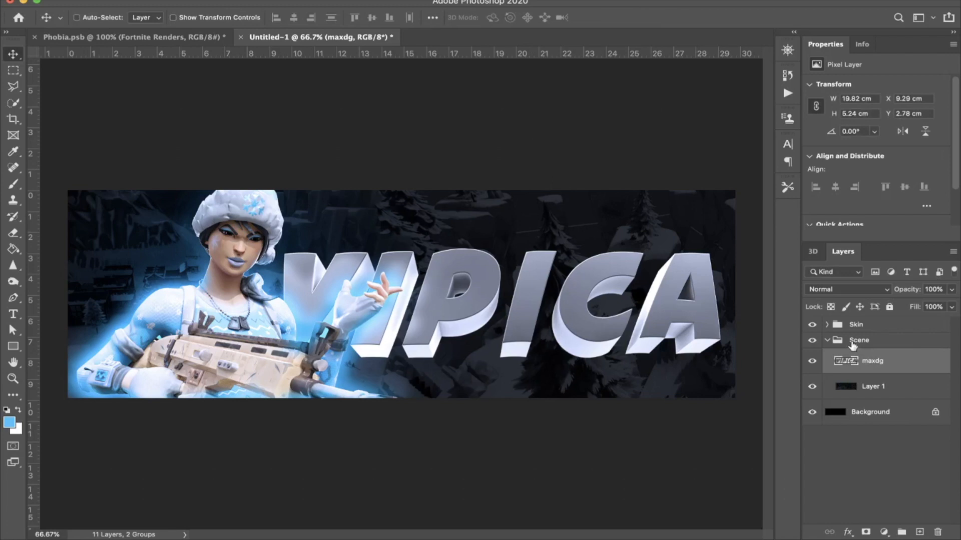
Step: Move the 3D text layer out of the Scene group to just above it, and clip a new empty layer to the text
left_click_drag(856, 360, 856, 330)
left_click(828, 366)
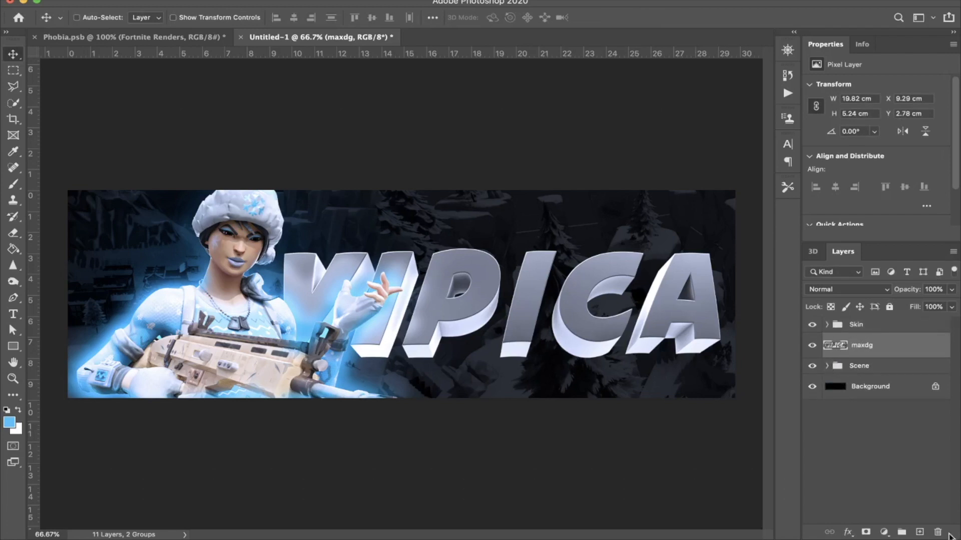
left_click(919, 532)
left_click(912, 357, "alt")
Step: Rename the maxdg layer as TEXT
left_click(858, 379)
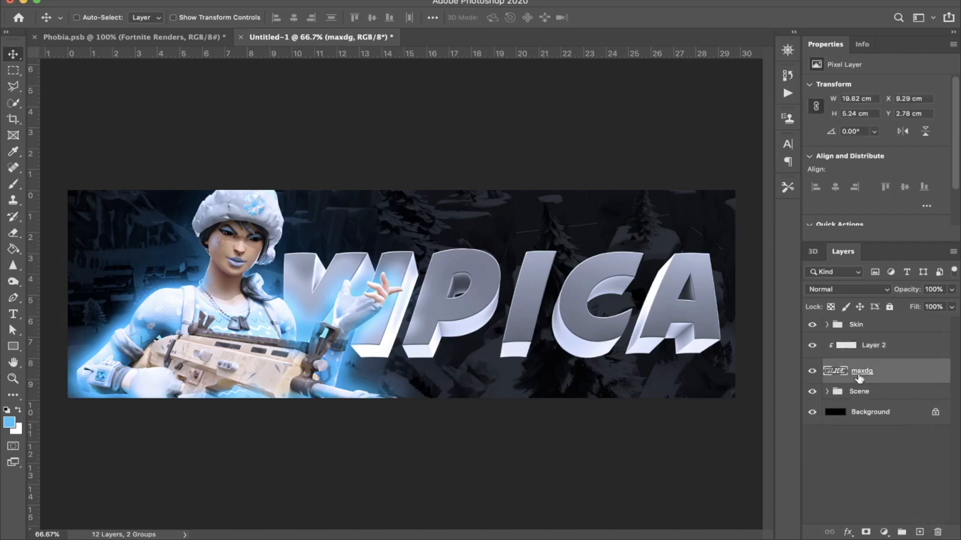
type("T")
key("Return")
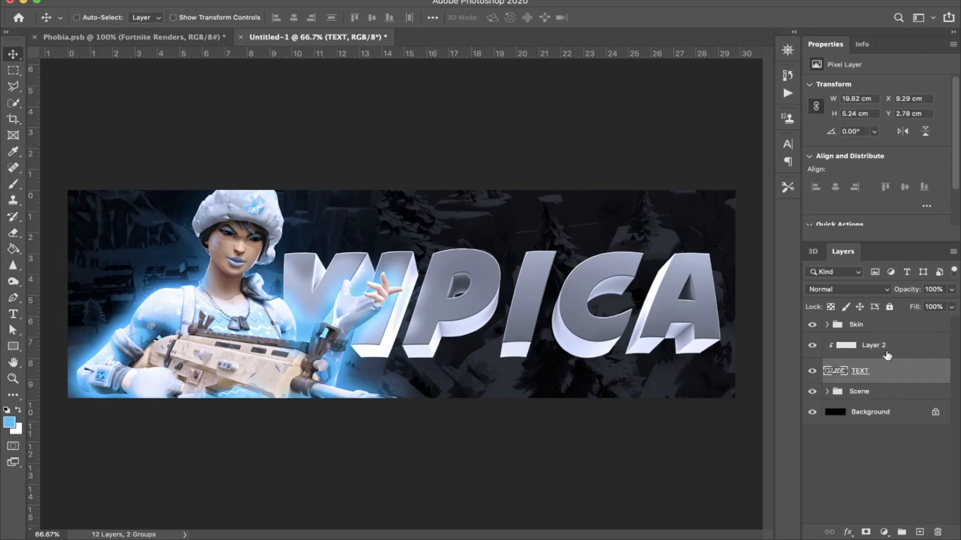
Step: Fill the layer clipped to the text with a light blue sampled from the character's sleeve, using the Paint Bucket
left_click(886, 350)
key("g")
left_click_drag(140, 330, 150, 333)
left_click(721, 310)
Step: Set the light blue layer clipped to the text to Overlay blending and its opacity to 99%
left_click(870, 289)
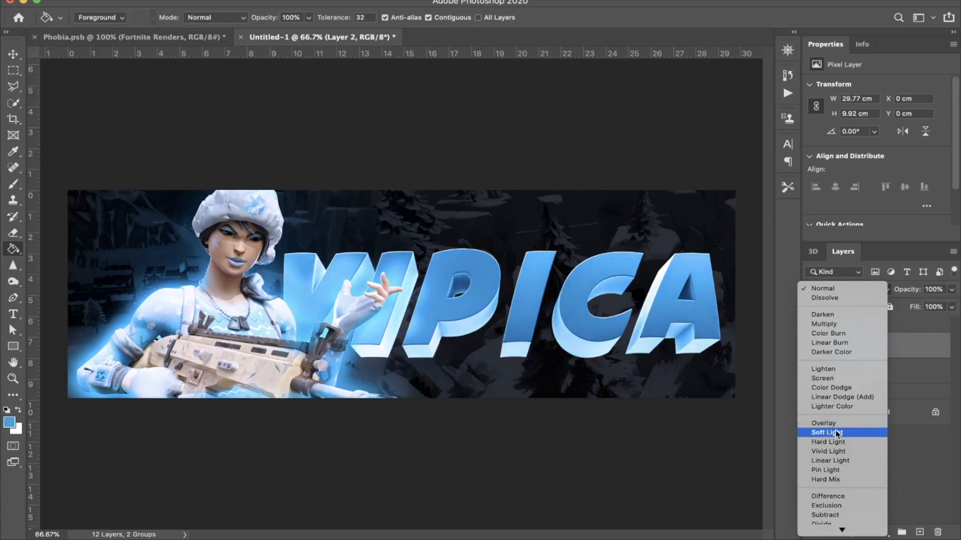
left_click(835, 423)
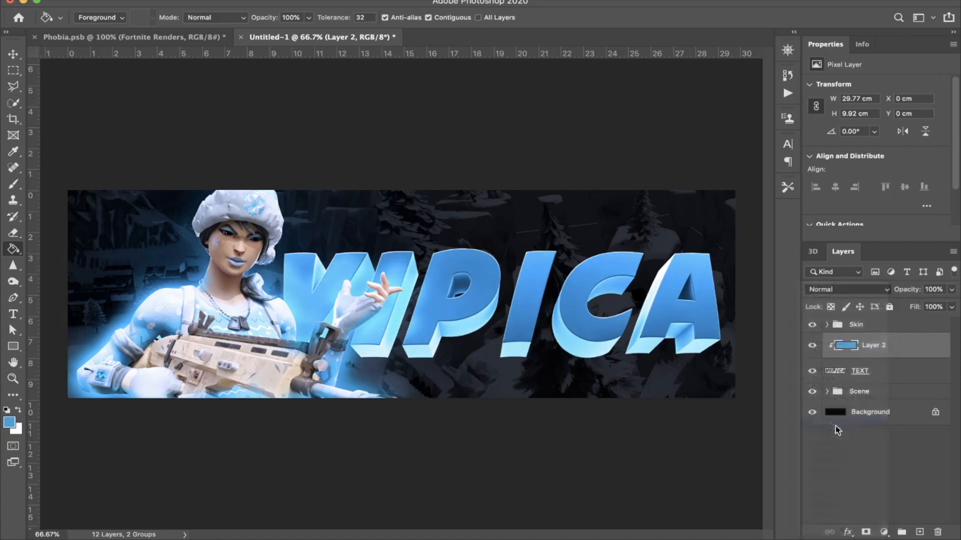
left_click_drag(905, 292, 947, 294)
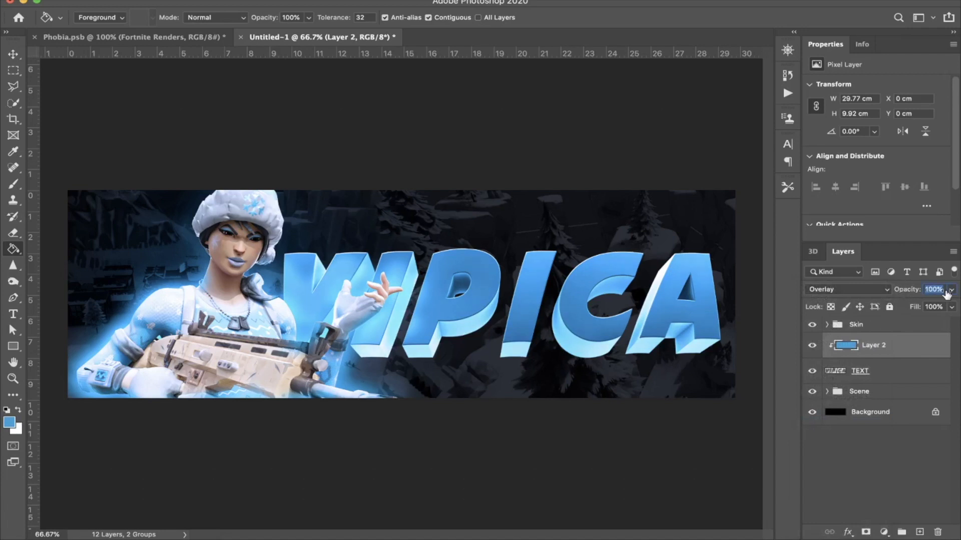
left_click(868, 291)
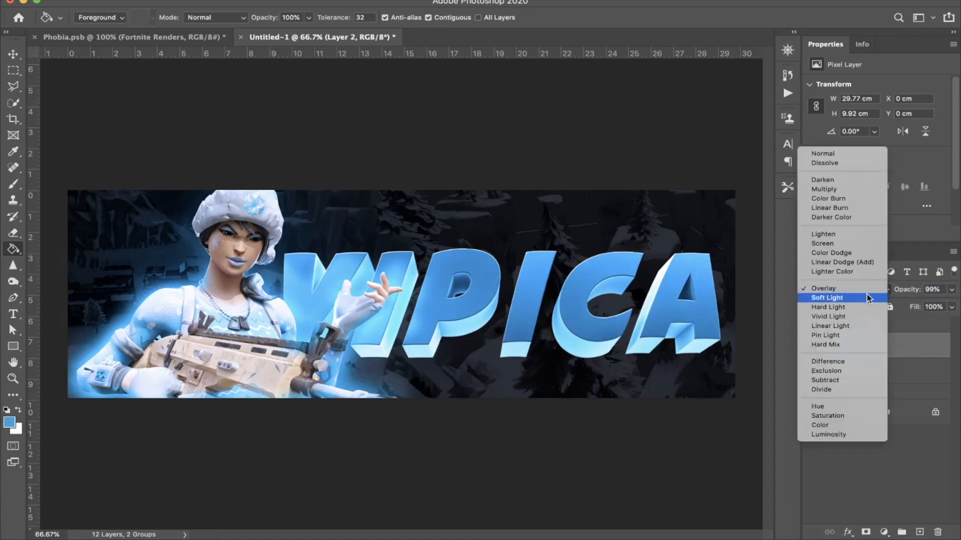
left_click(867, 289)
Step: Try merging the light blue layer with the TEXT layer, and undo the merge
left_click(883, 371, "shift")
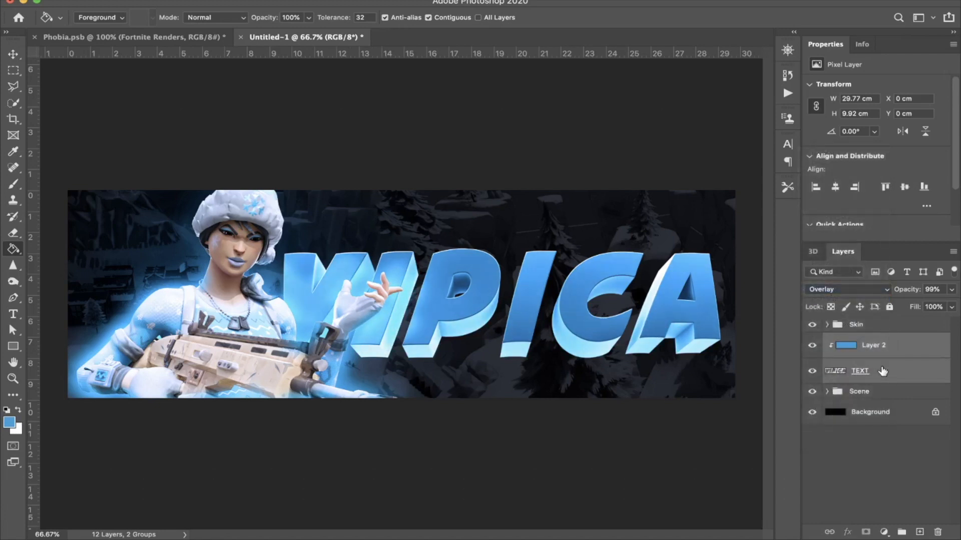
key("super+e")
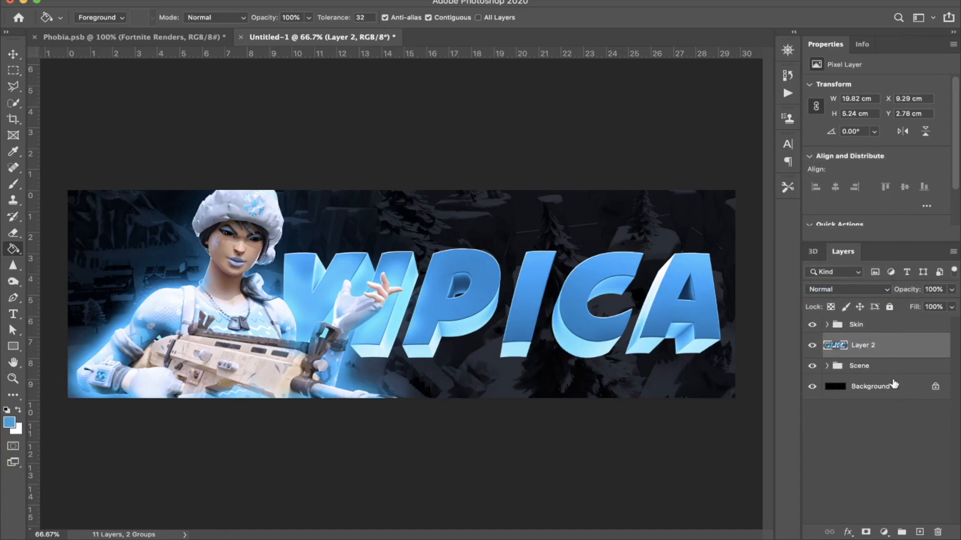
key("super+z")
Step: Change the blend mode of the light blue layer clipped to the text to Soft Light
left_click(871, 346)
left_click(850, 289)
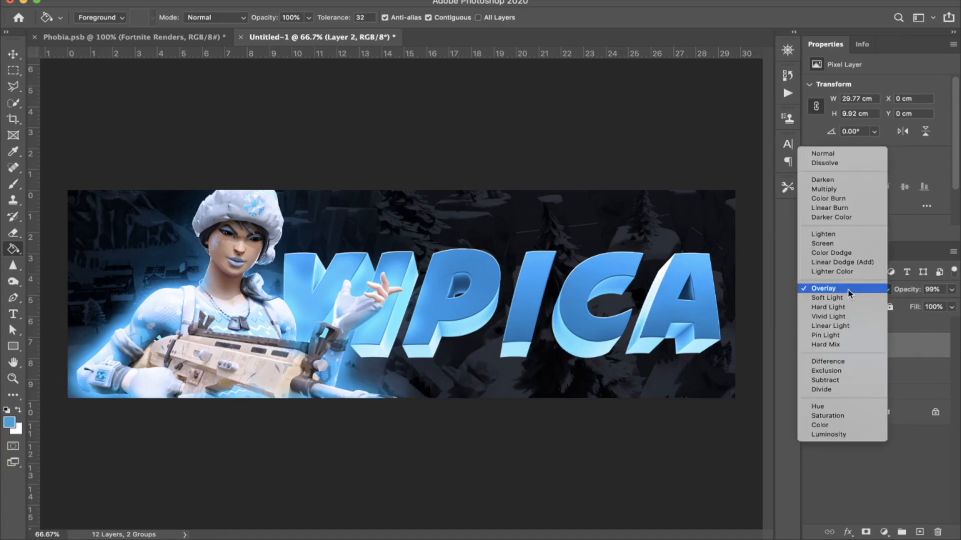
left_click(847, 297)
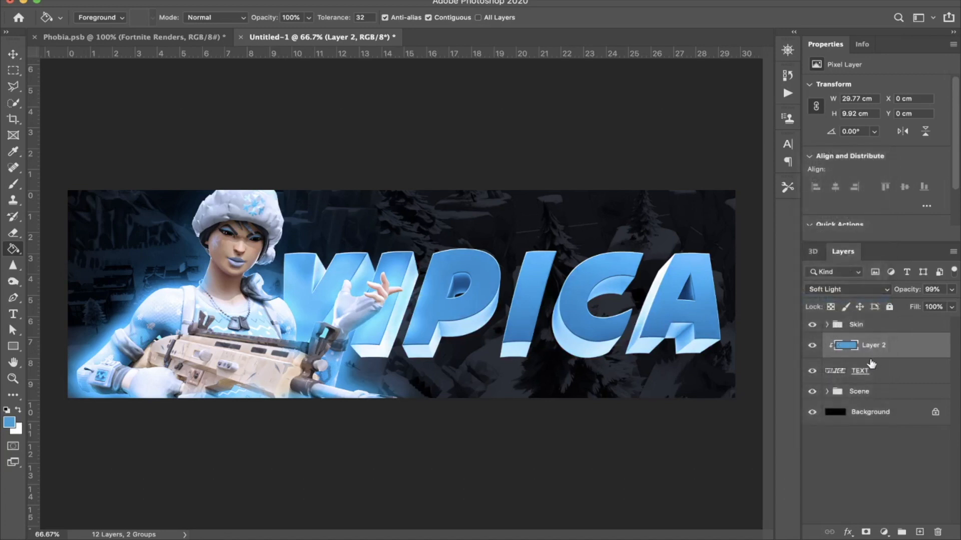
Step: Restore the light blue layer to full opacity and merge it with the TEXT layer
left_click(872, 370, "shift")
left_click(887, 349)
left_click_drag(907, 290, 956, 290)
left_click(903, 380, "shift")
key("ctrl+e")
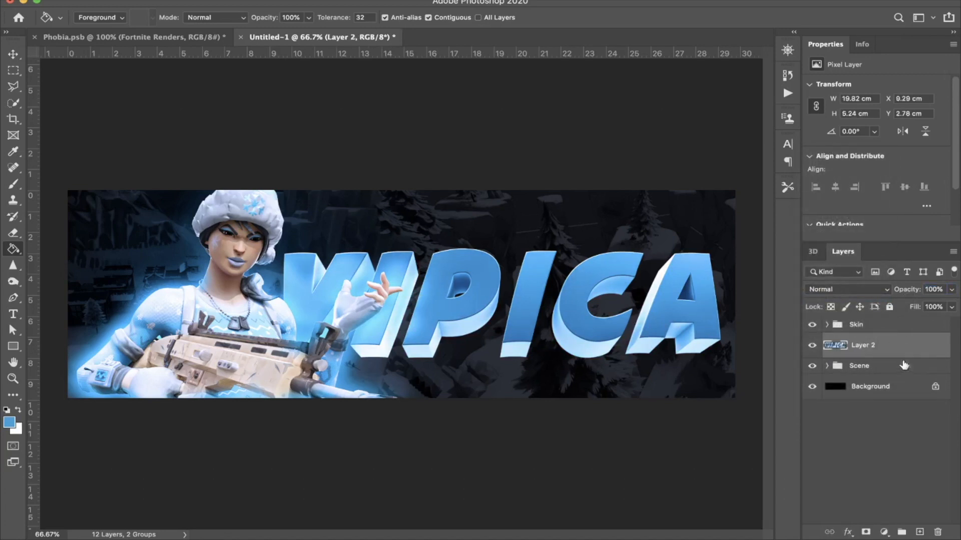
Step: Add a new empty layer above the merged text and hide the Skin group
left_click(919, 532)
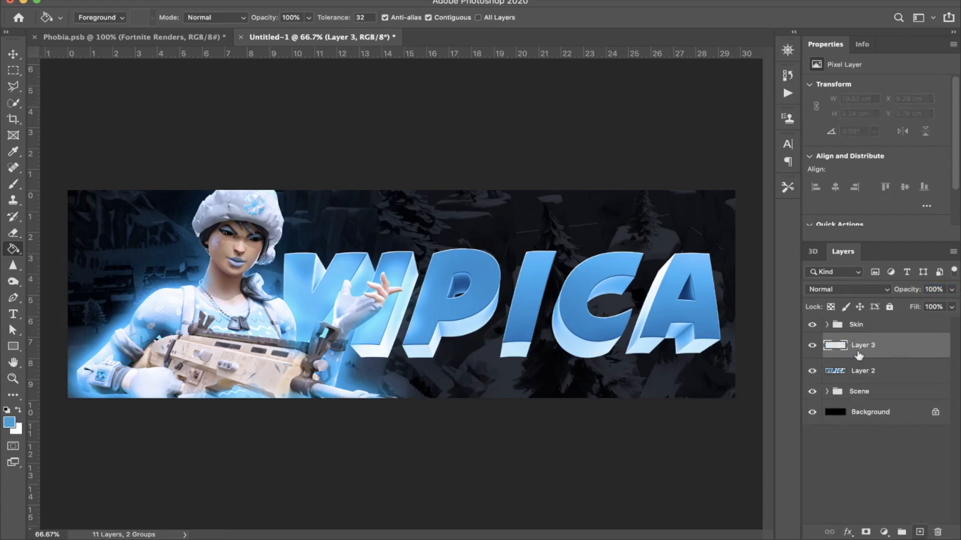
left_click(812, 325)
Step: Trace a closed Pen tool path around the front face of the title's first letter
scroll(415, 342, "up", 5)
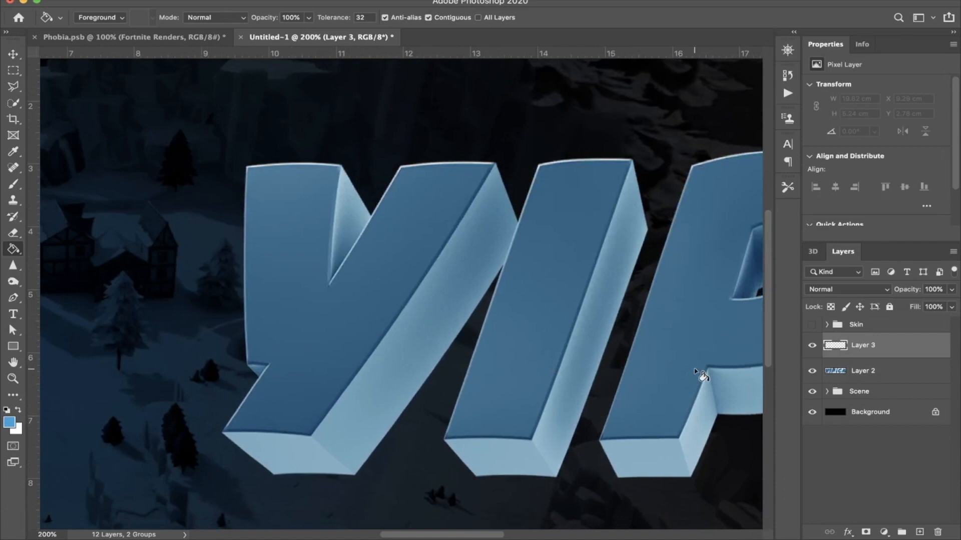
key("p")
left_click(248, 168)
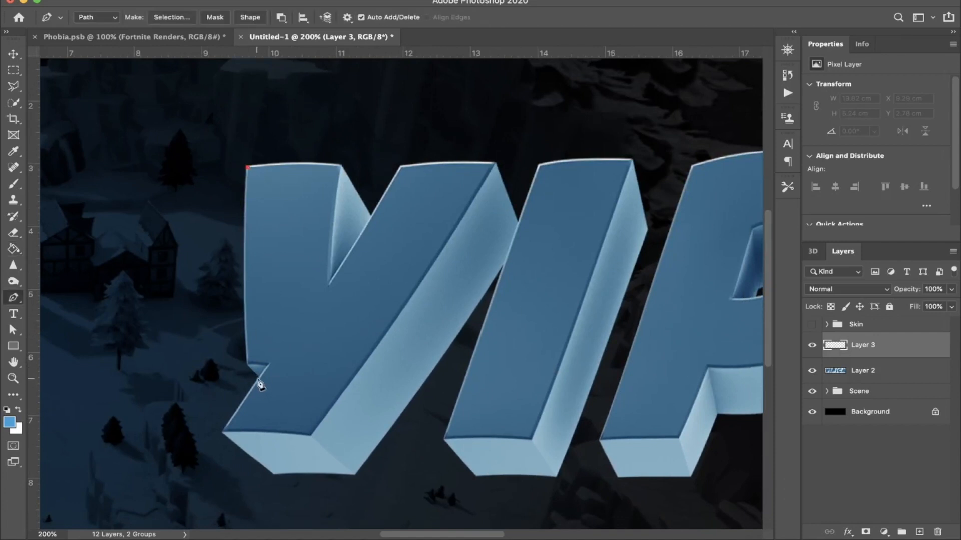
left_click_drag(259, 362, 261, 363)
left_click(268, 365)
left_click(225, 429)
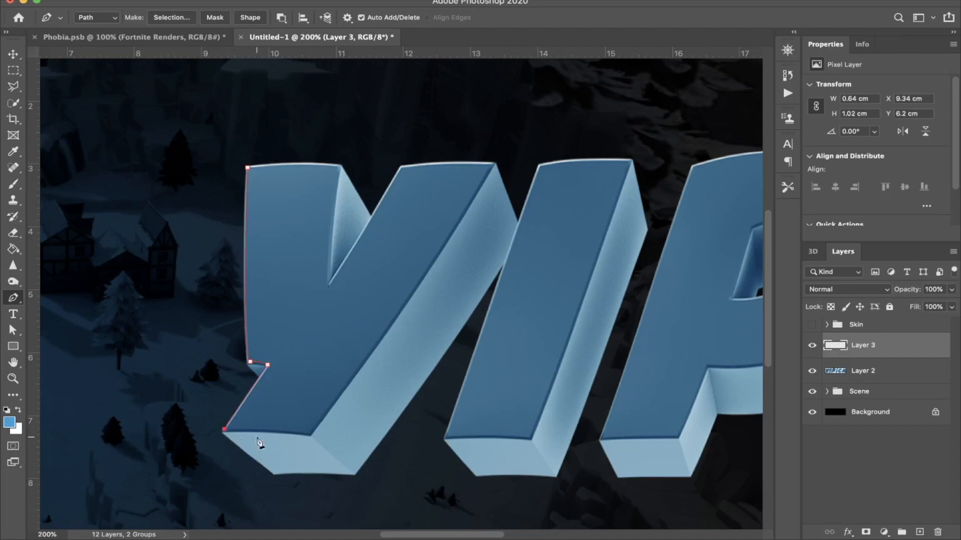
left_click(309, 434)
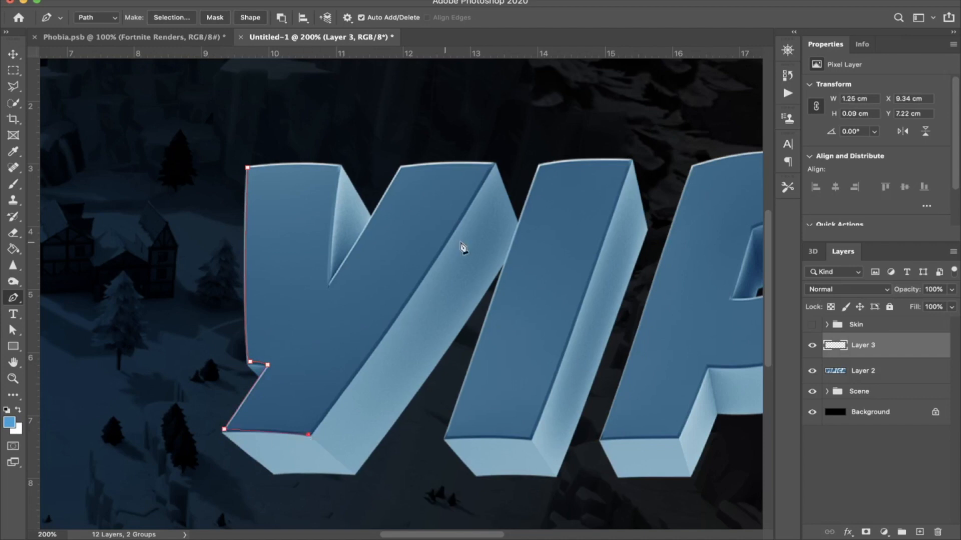
left_click(486, 163)
left_click(403, 166)
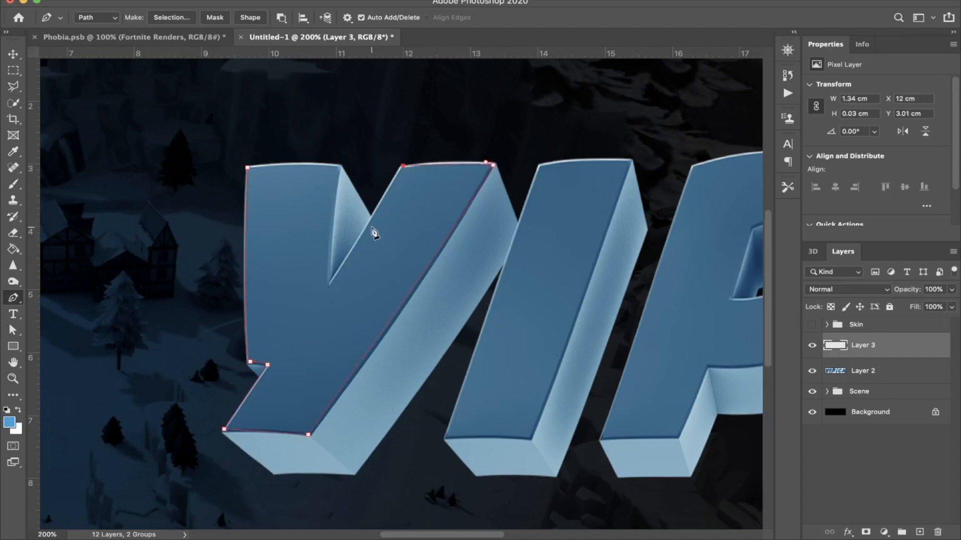
left_click(328, 287)
left_click(340, 165)
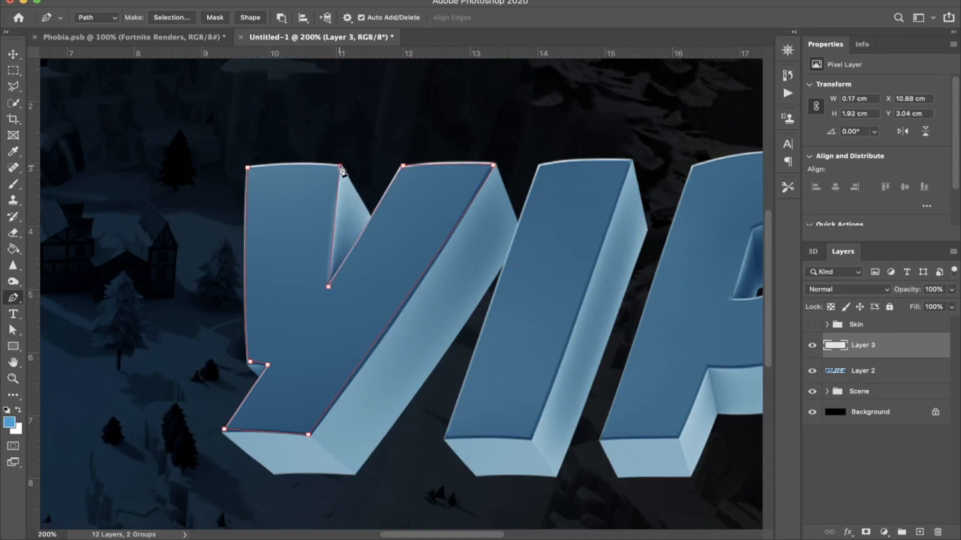
left_click(246, 168)
Step: Trace a closed Pen path around the front face of the first I
scroll(494, 210, "right", 5)
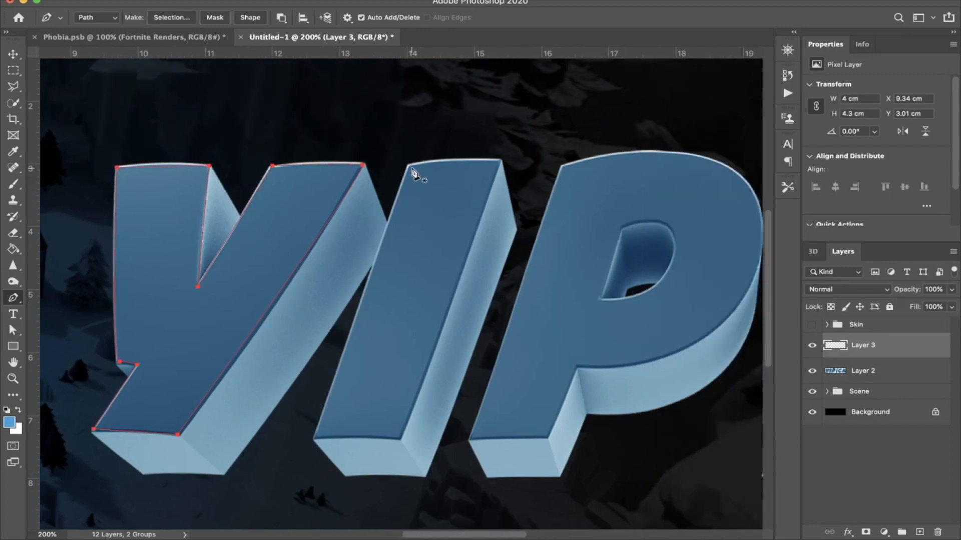
left_click_drag(500, 161, 513, 168)
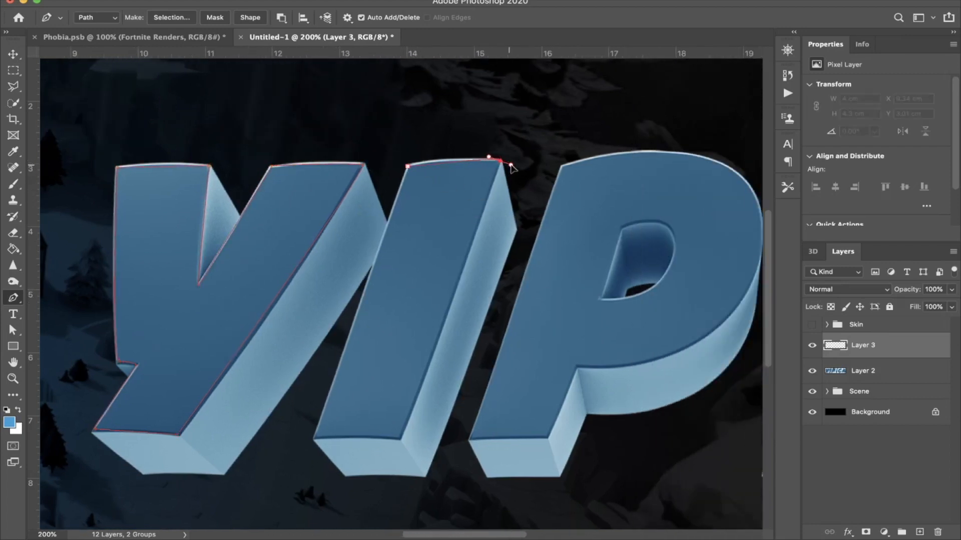
left_click(400, 436)
left_click(313, 438)
left_click(408, 166)
Step: Trace the outer outline of the P's front face with the Pen tool, following its curved bowl and stem
scroll(562, 231, "right", 5)
left_click(320, 439)
left_click(413, 167)
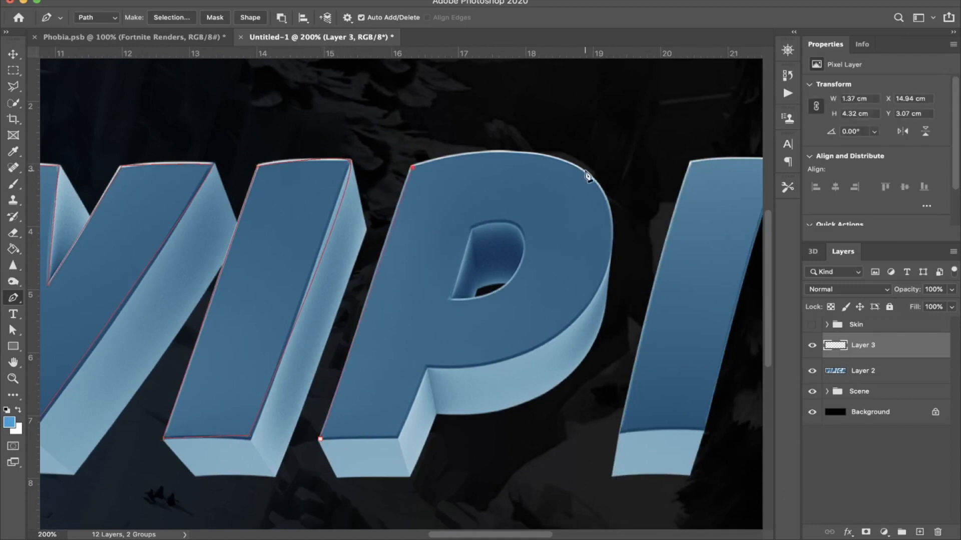
left_click_drag(586, 178, 663, 221)
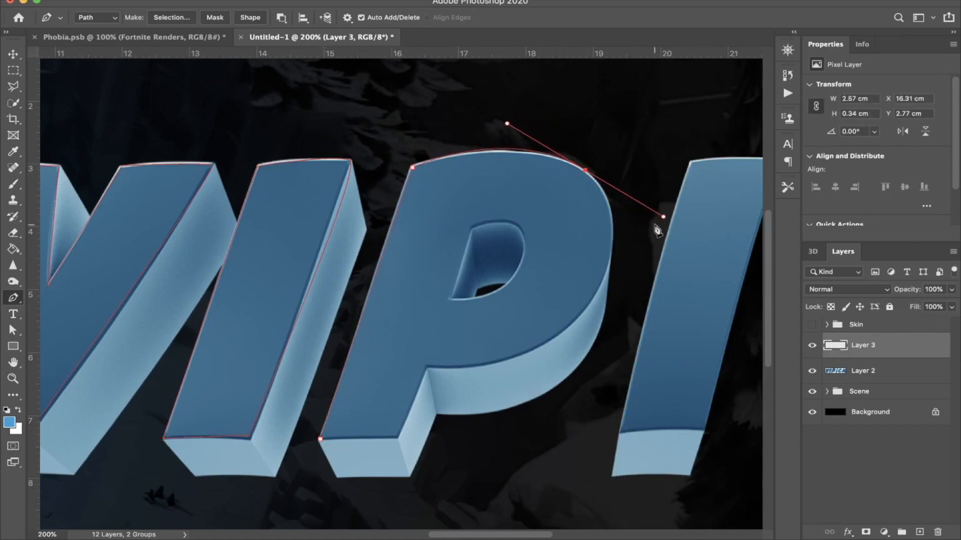
left_click_drag(585, 306, 580, 315)
key("super+z")
left_click(586, 172, "alt")
left_click_drag(583, 312, 519, 392)
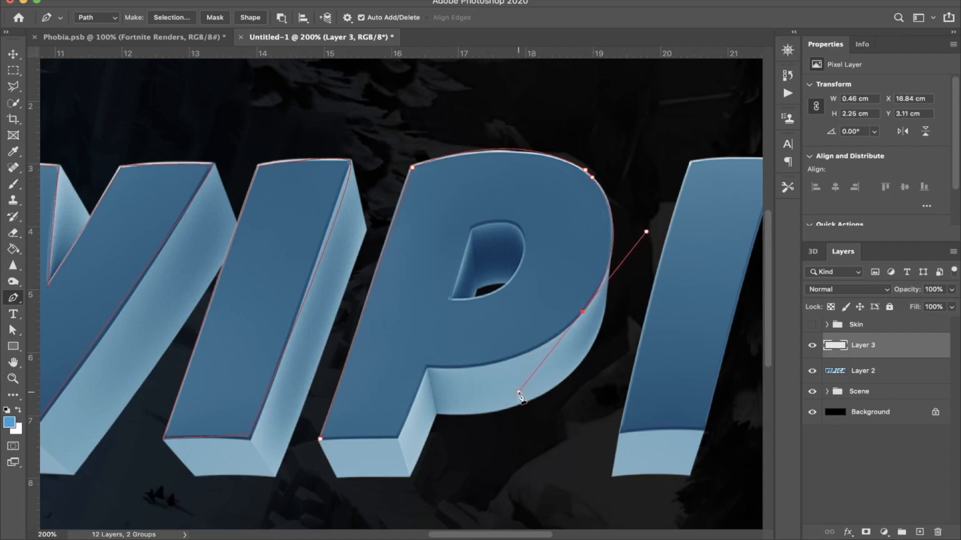
left_click(583, 312, "alt")
left_click_drag(424, 366, 344, 355)
left_click(397, 436)
key("super+z")
left_click(425, 366, "alt")
left_click(404, 430)
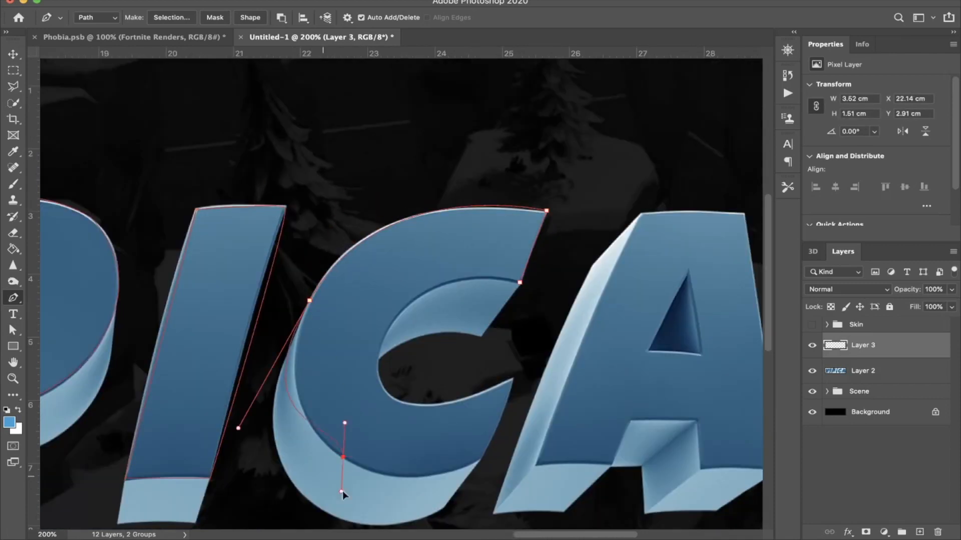
Step: Trace Pen paths around the front faces of the remaining letters: the second I, the C and the A
left_click_drag(343, 493, 422, 408)
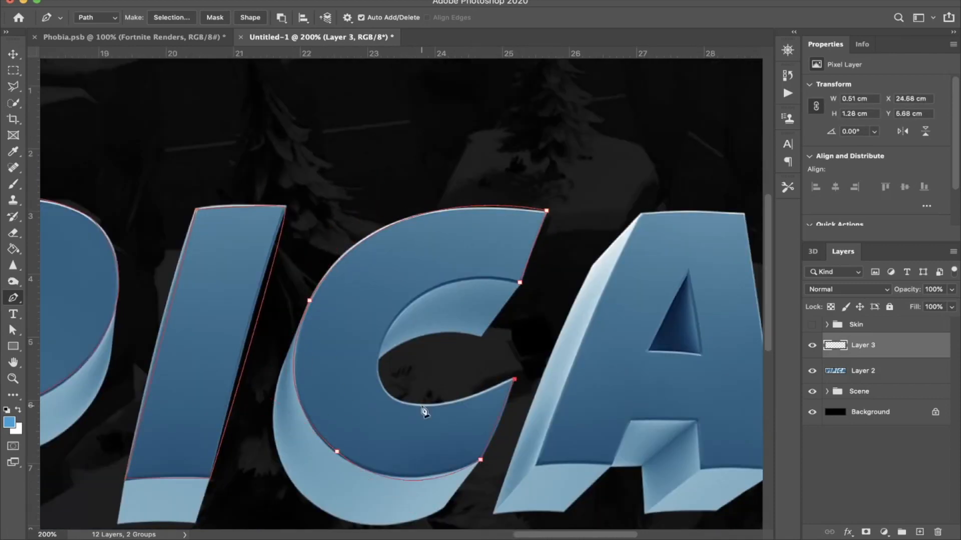
left_click(422, 407)
scroll(400, 300, "right", 5)
left_click_drag(395, 281, 406, 285)
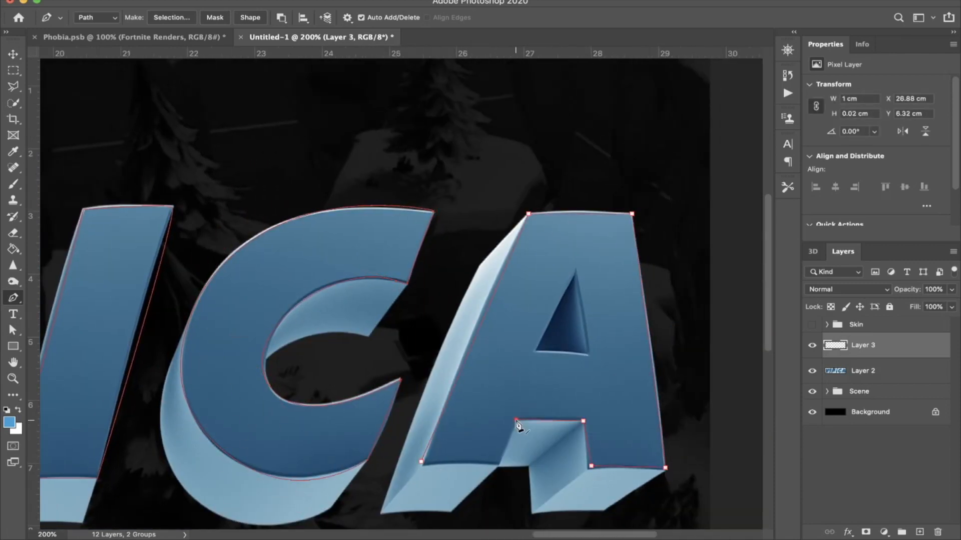
Step: Convert the letter paths to a selection and invert it so only the letters' front faces are selected
key("super+0")
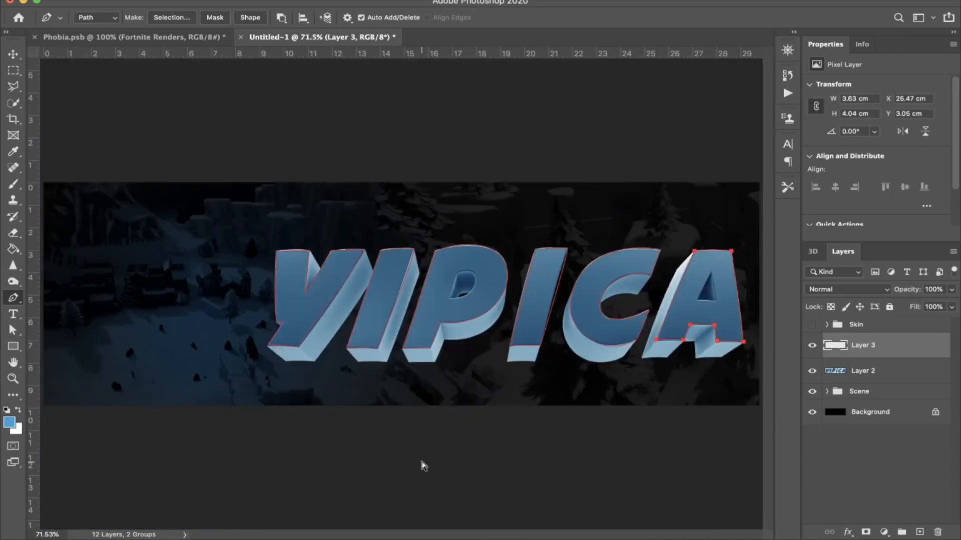
key("super+Return")
key("m")
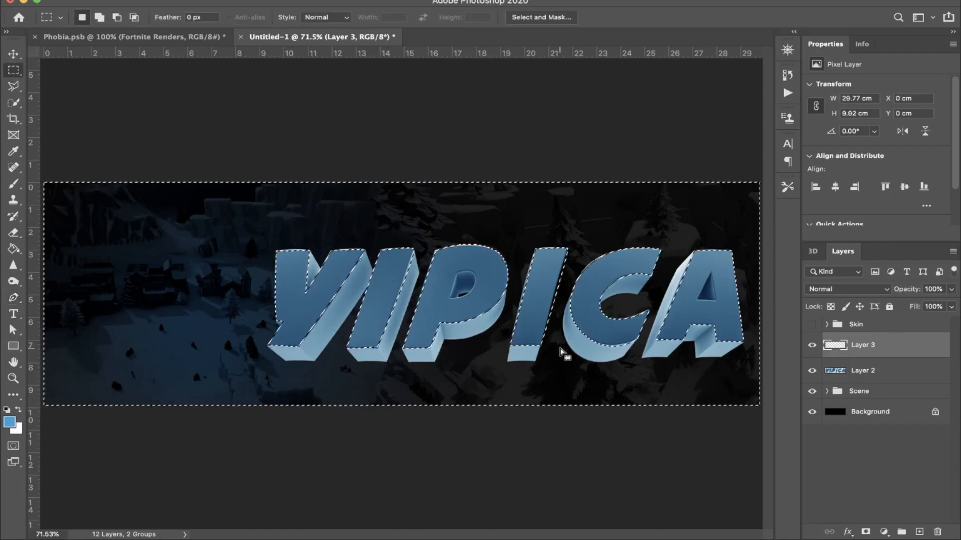
right_click(538, 303)
left_click(576, 315)
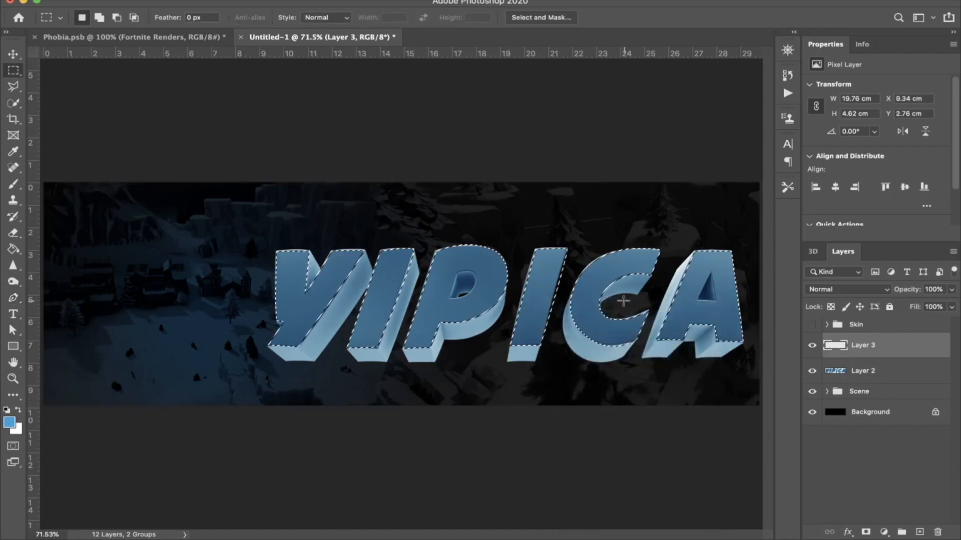
Step: Stroke the selected letter faces with a 10 px white line located inside, and clear the selection
right_click(625, 273)
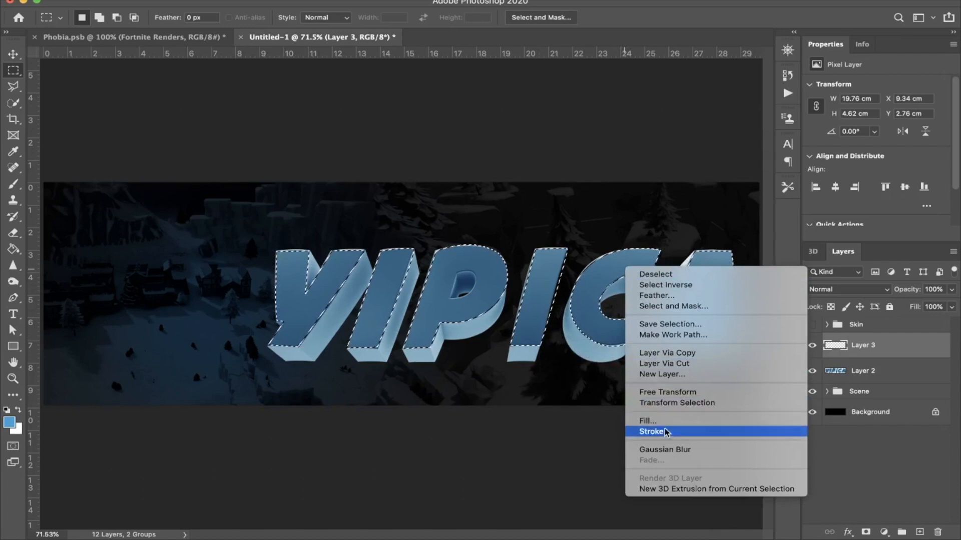
left_click(646, 431)
left_click(568, 283)
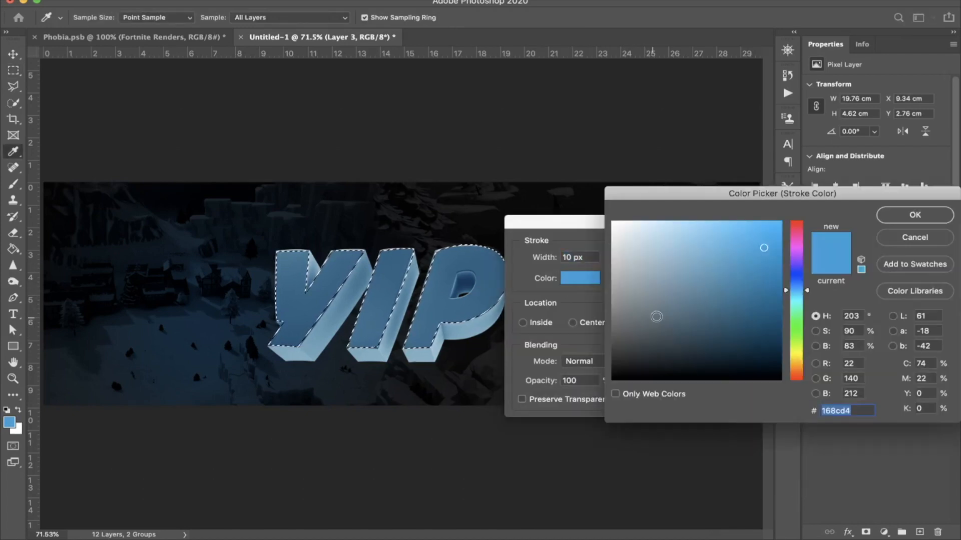
left_click_drag(628, 316, 563, 124)
key("Return")
left_click(522, 322)
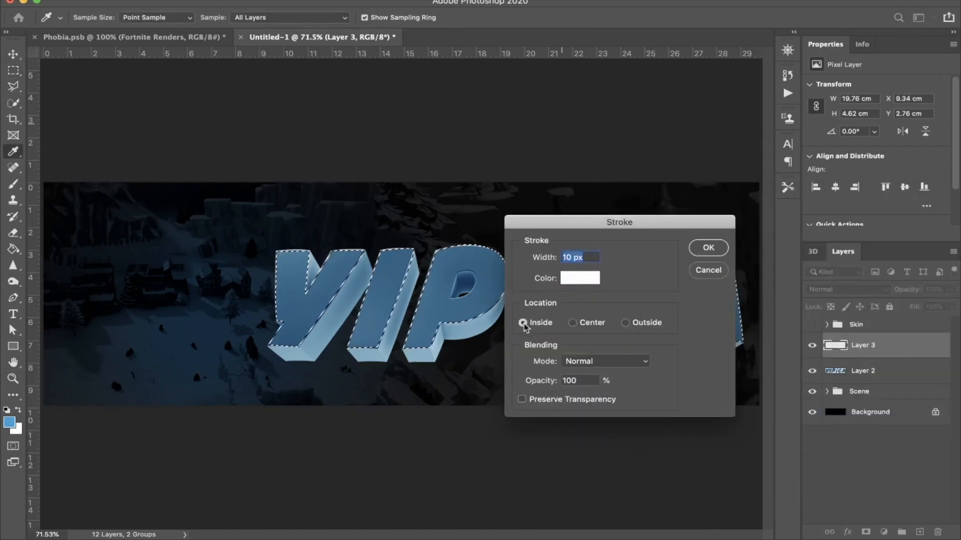
key("Return")
key("super+d")
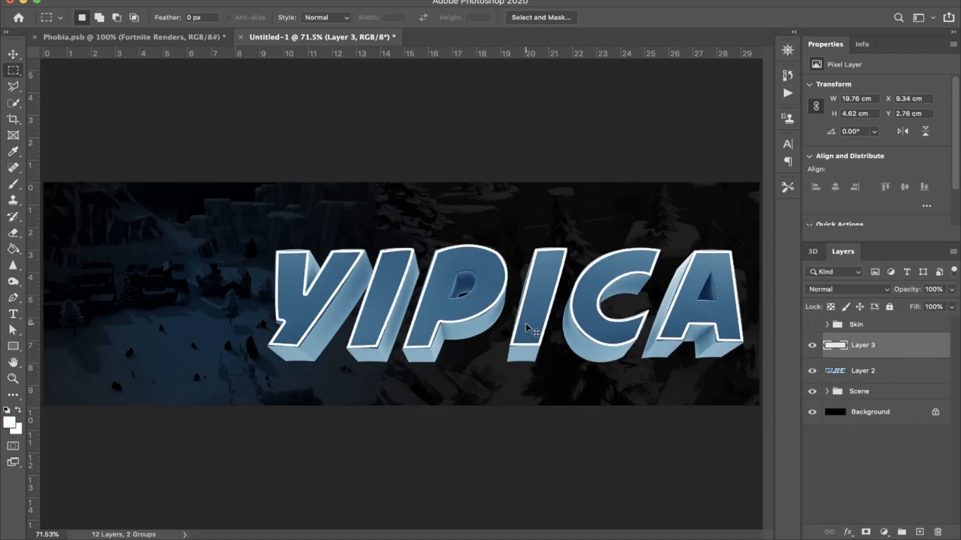
Step: Trace the P's inner hole with a closed Pen path, following its straight side and curved edge
scroll(468, 465, "up", 4)
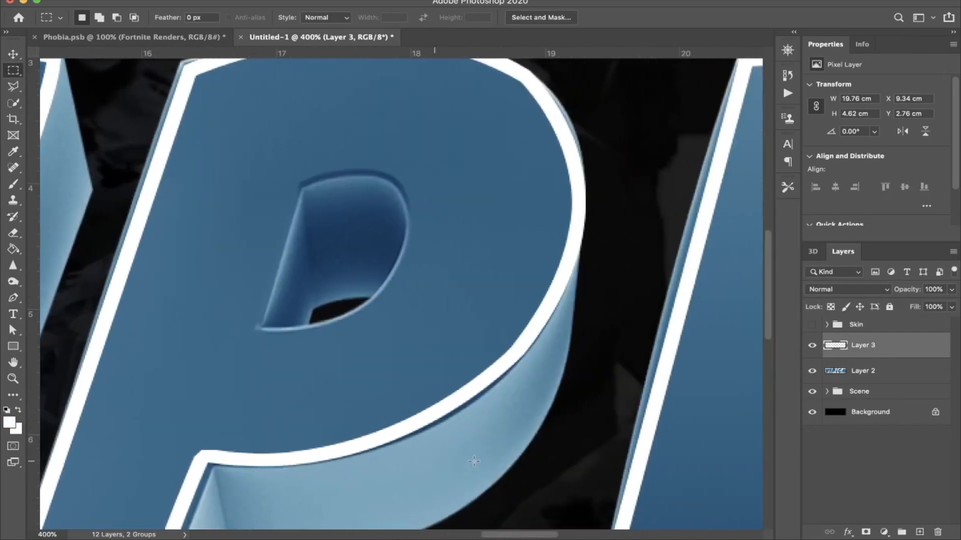
scroll(474, 461, "up", 1)
key("p")
left_click(303, 218)
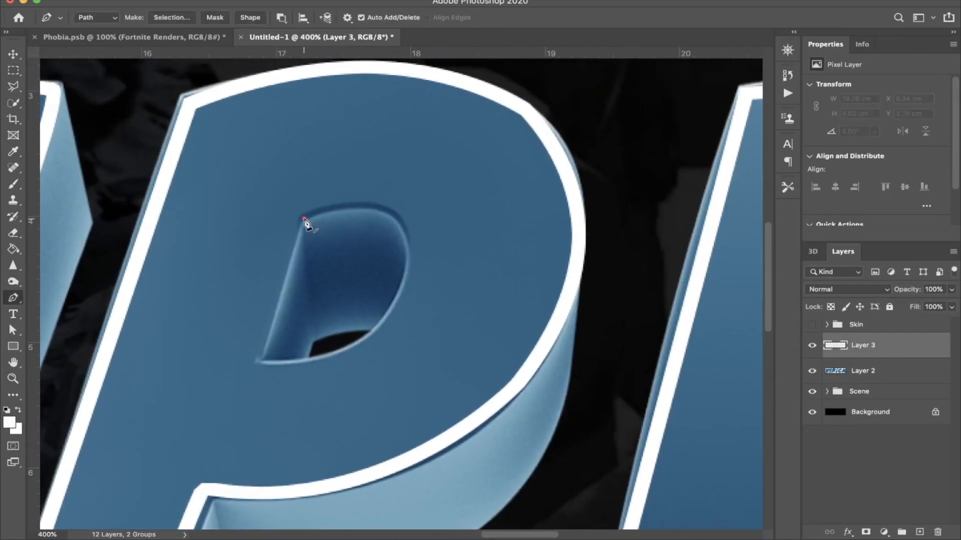
left_click(258, 362)
left_click_drag(410, 275, 331, 244)
key("super+z")
left_click_drag(394, 292, 400, 221)
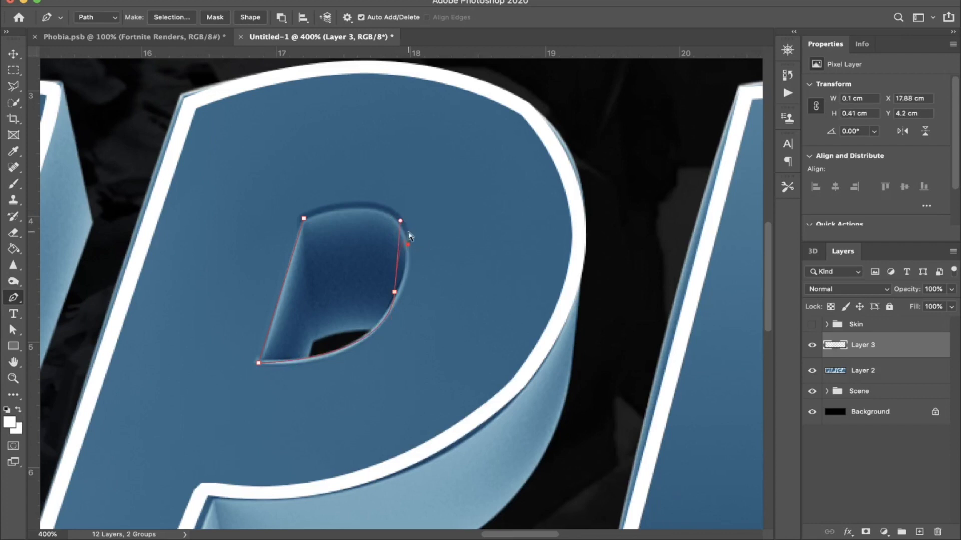
left_click(395, 292, "alt")
key("z")
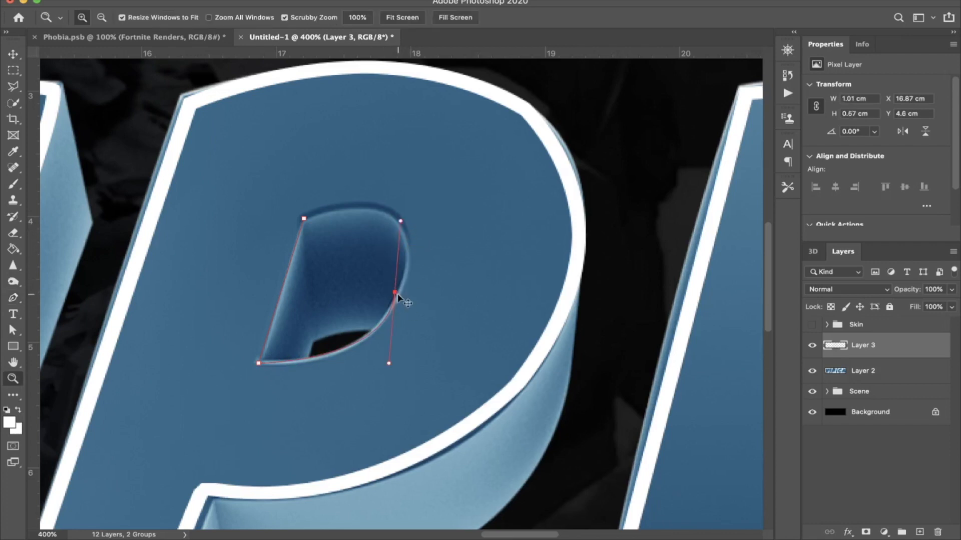
left_click(373, 336)
left_click(374, 335)
key("p")
left_click_drag(371, 332, 405, 292)
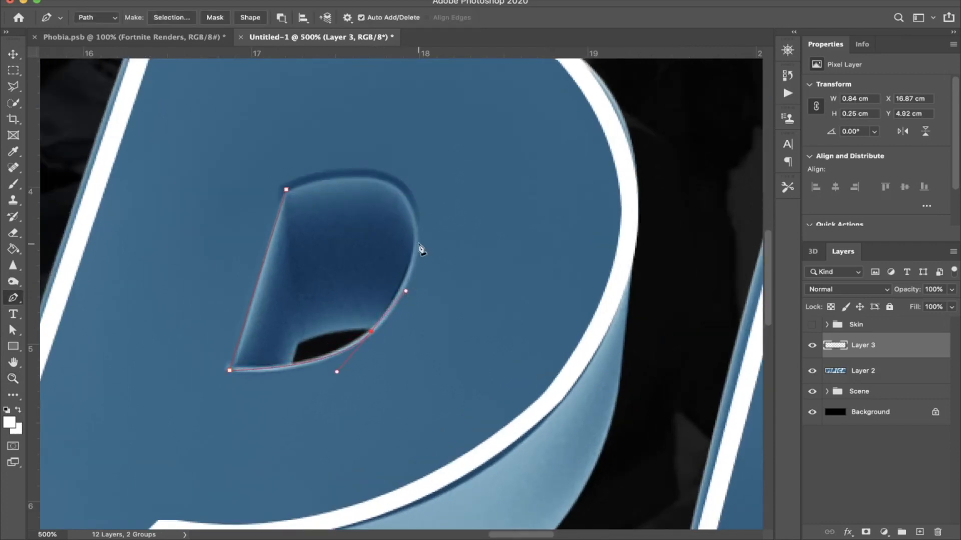
left_click(415, 236)
scroll(474, 242, "right", 15)
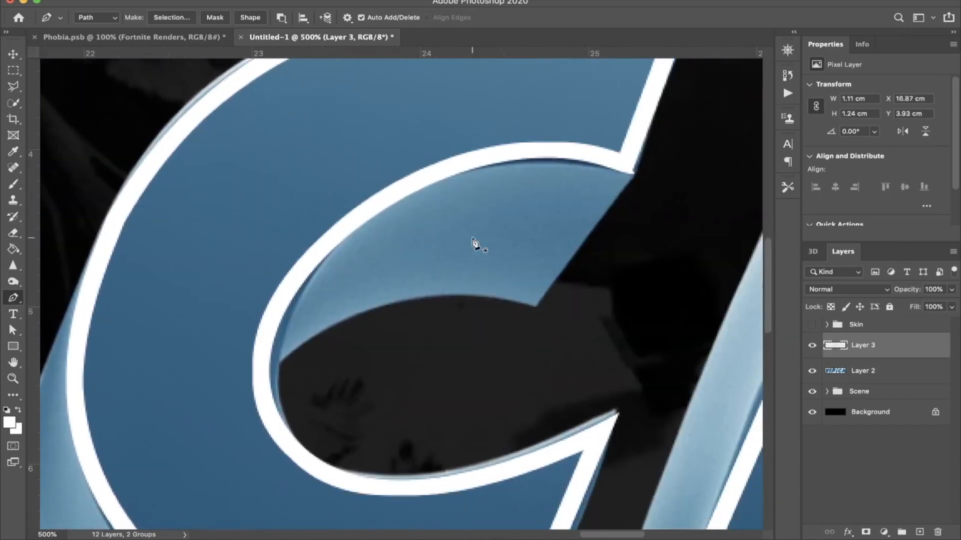
Step: Trace the triangular hole inside the A with a closed Pen path
scroll(473, 242, "right", 10)
left_click(352, 331)
left_click(455, 134)
left_click(487, 340)
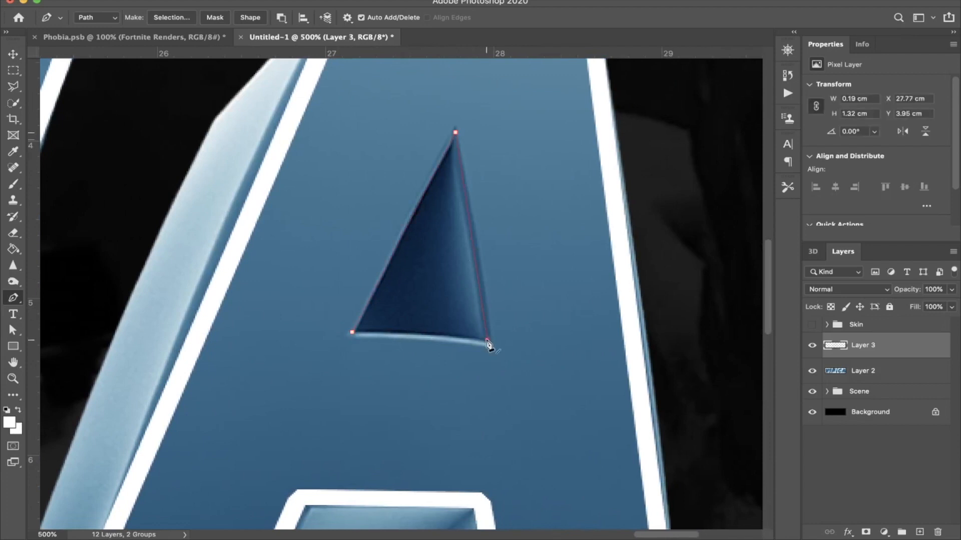
left_click(352, 333)
Step: Convert the P and A hole paths to a selection and invert it so only the two holes are selected
key("ctrl+0")
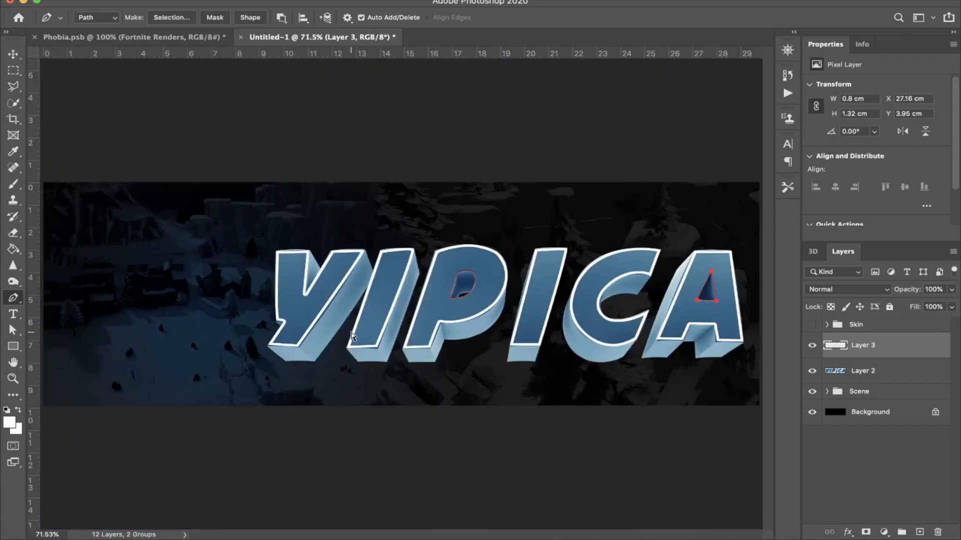
key("ctrl+Return")
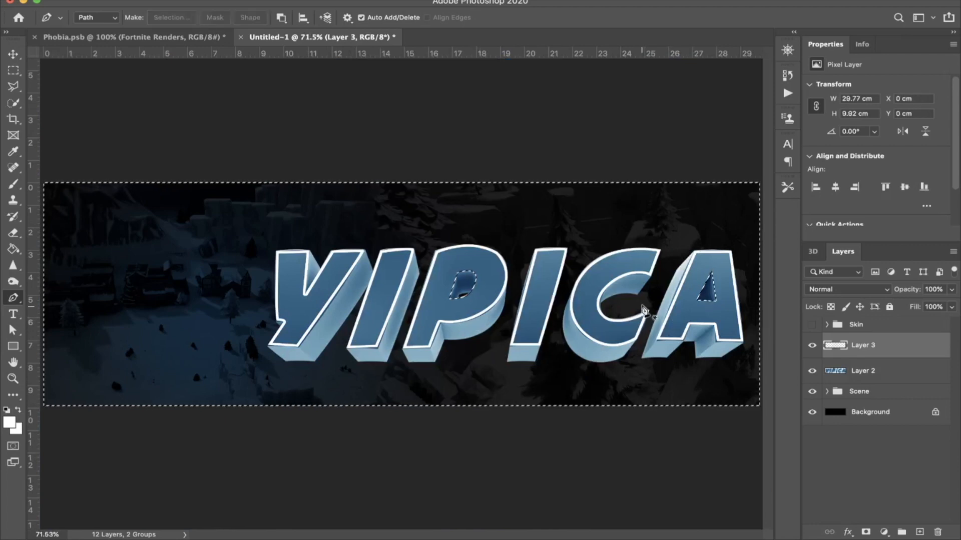
key("m")
right_click(707, 292)
left_click(734, 308)
Step: Stroke the selected P and A holes with a white line, and clear the selection
right_click(710, 293)
left_click(740, 457)
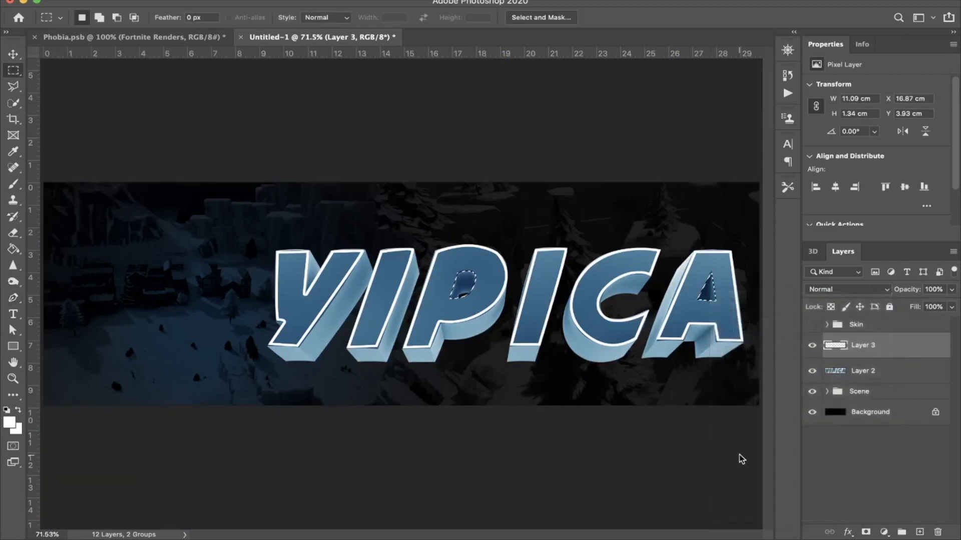
key("Return")
key("super+d")
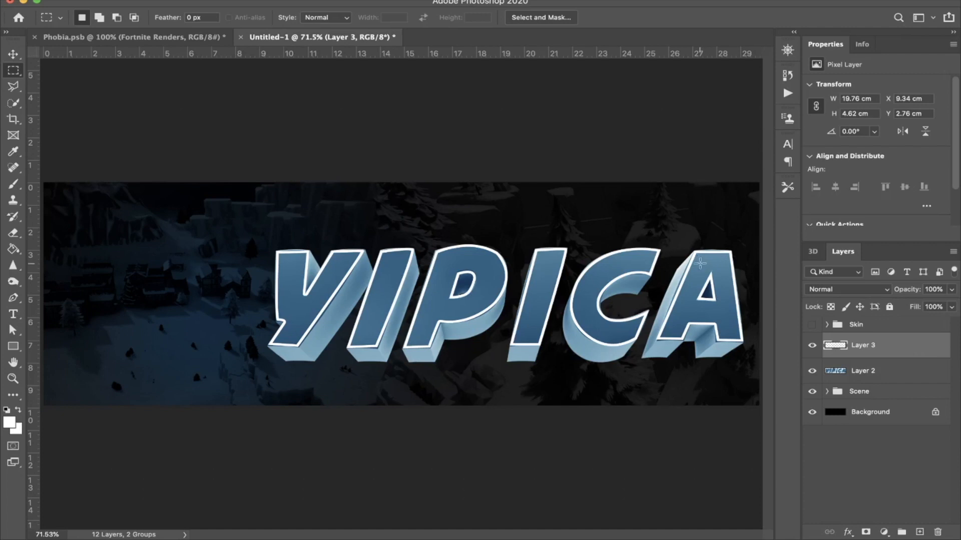
Step: Enable an Outer Glow effect on Layer 3, which holds the white letter outlines
double_click(931, 350)
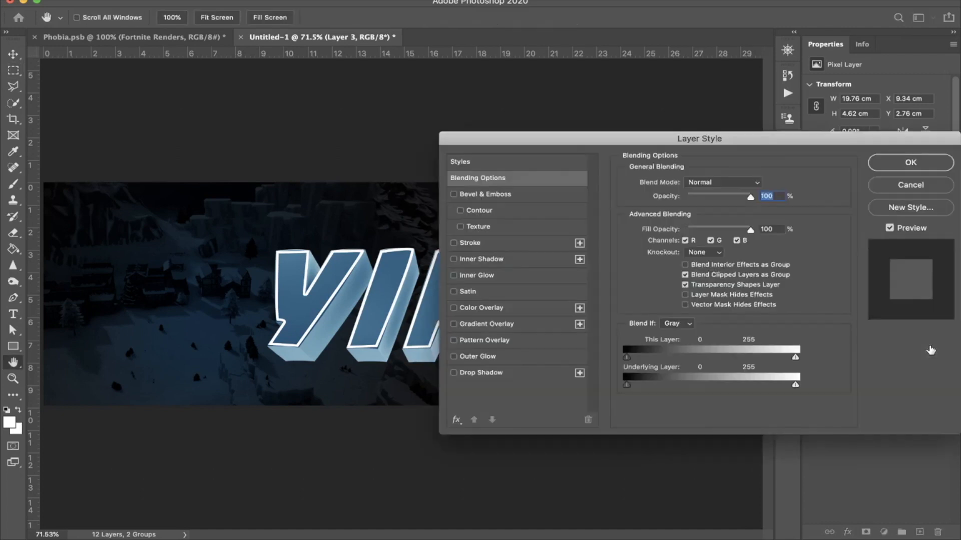
left_click(453, 356)
left_click(511, 357)
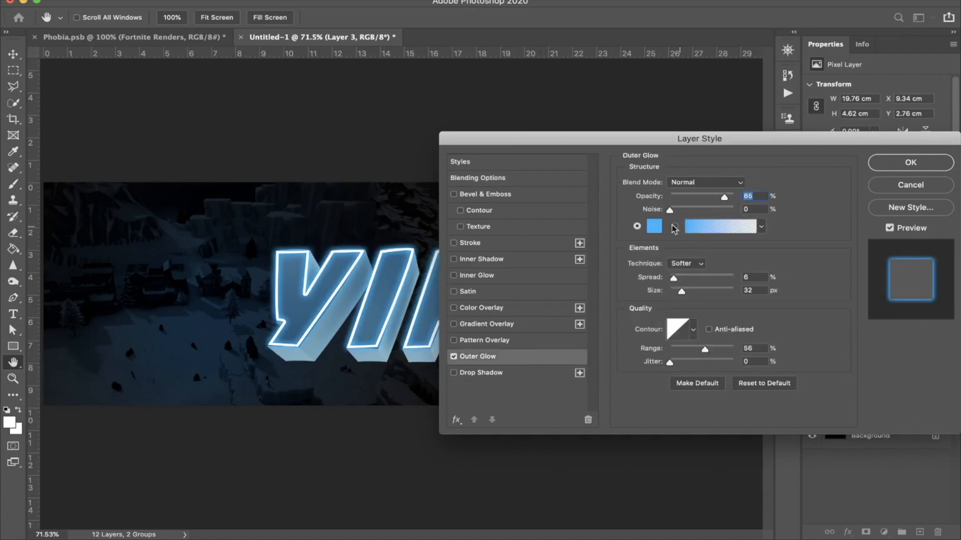
Step: Set the outline's outer glow color to bright blue 00a8ff and apply the layer style
left_click(654, 229)
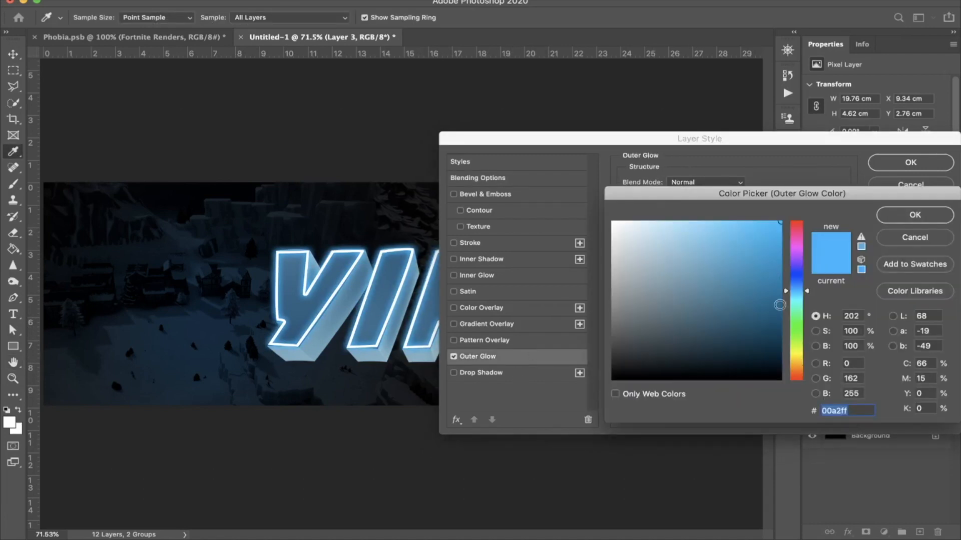
left_click(796, 299)
left_click_drag(796, 298, 798, 290)
mouse_move(754, 241)
left_mouse_down()
mouse_move(767, 251)
mouse_move(725, 254)
mouse_move(725, 171)
mouse_move(761, 90)
left_mouse_up()
left_click_drag(769, 238, 803, 169)
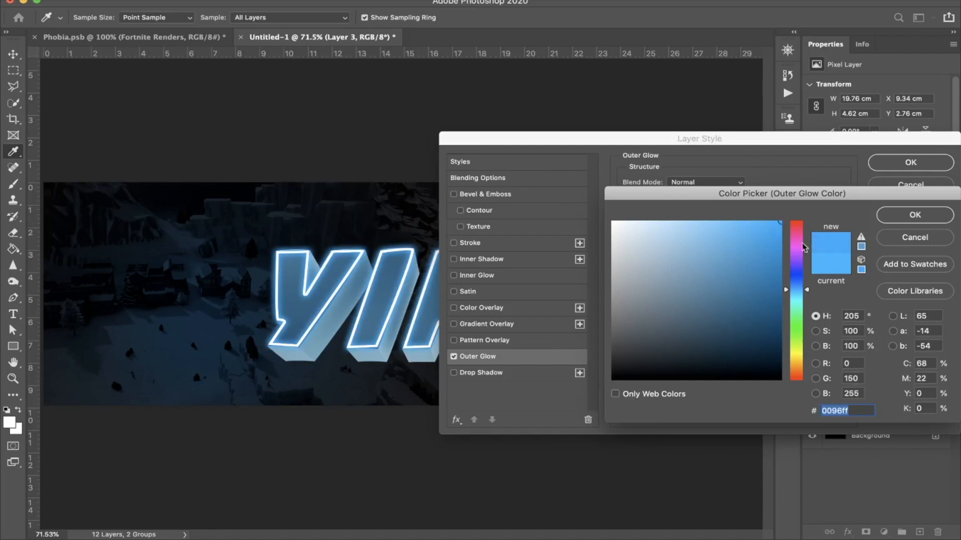
left_click_drag(797, 297, 794, 291)
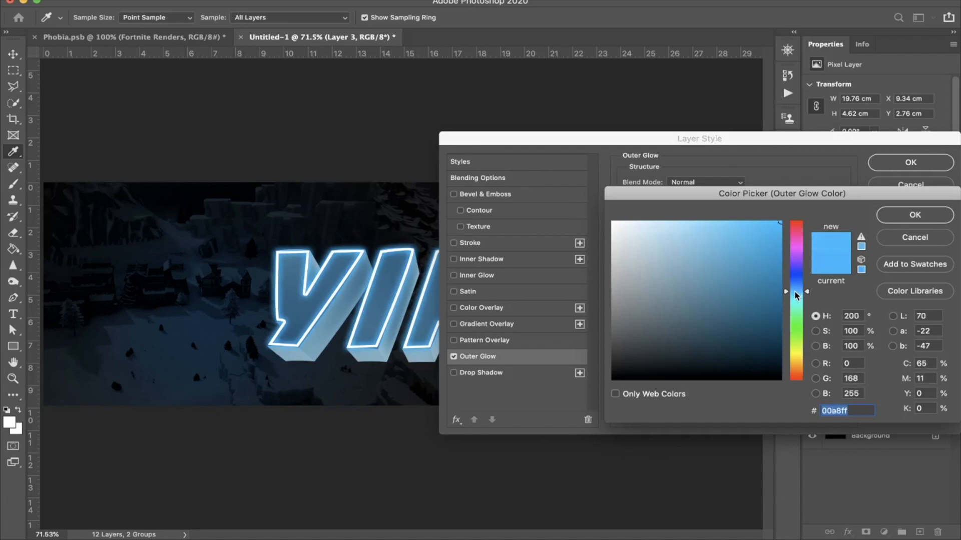
key("Return")
key("Return")
key("m")
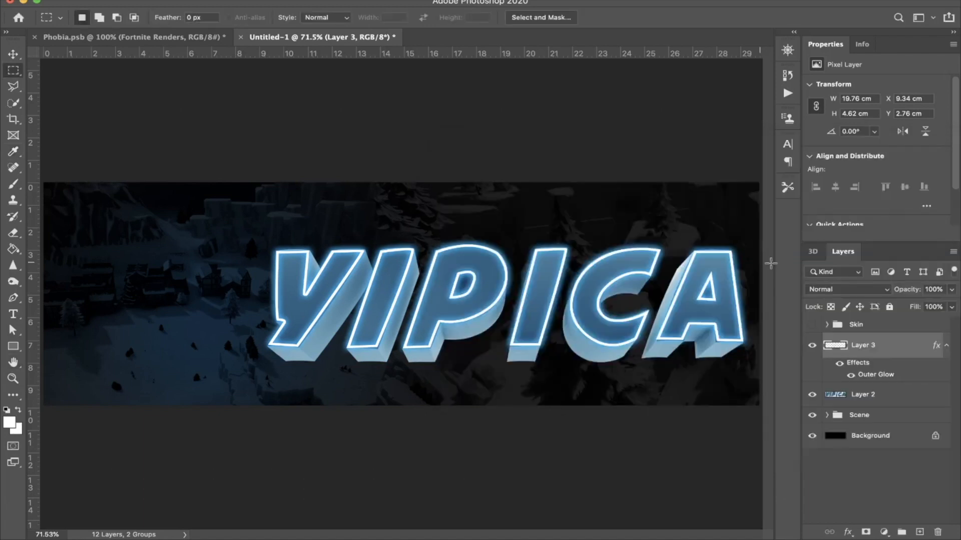
Step: Refine Layer 3's outer glow with 100% opacity, a 27 px size and a 64% range
double_click(897, 348)
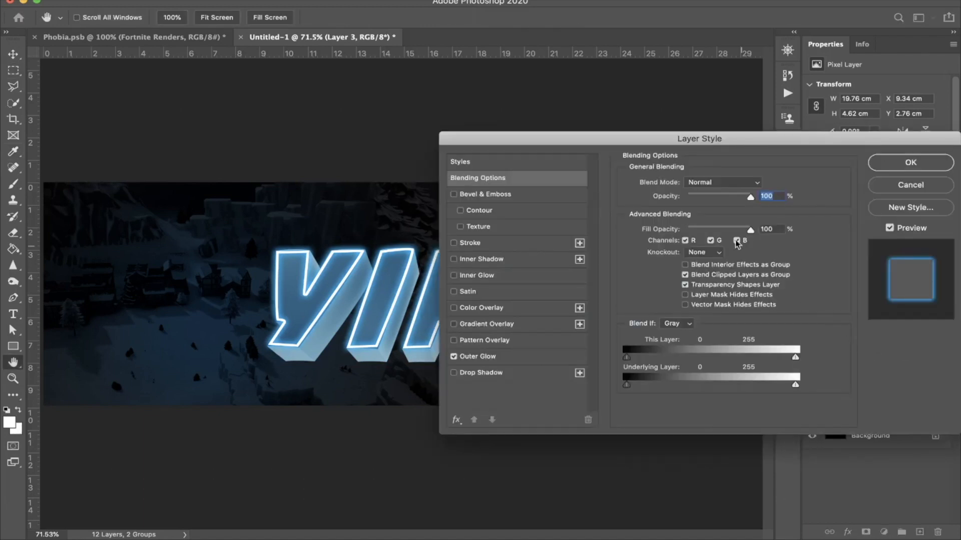
left_click(523, 354)
type("90")
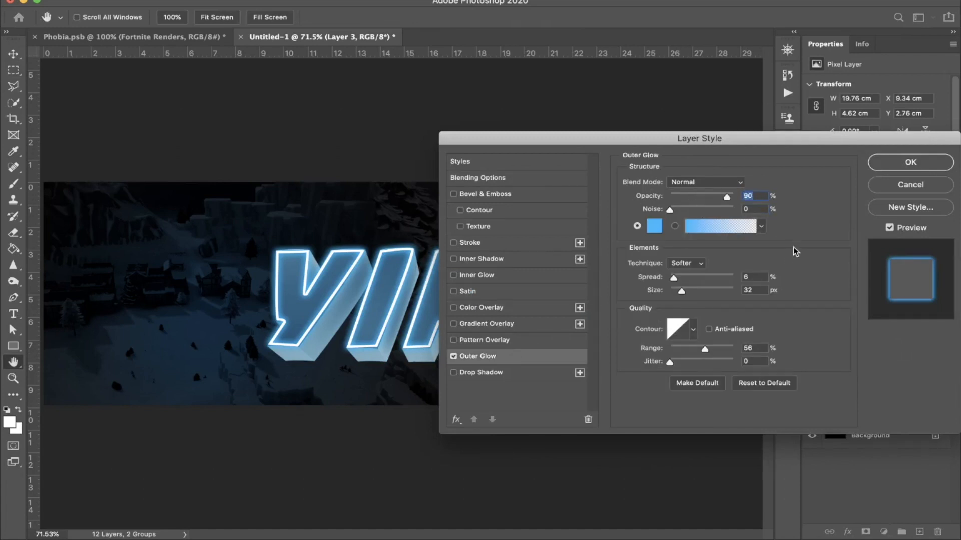
type("100")
mouse_move(680, 293)
left_mouse_down()
mouse_move(728, 294)
mouse_move(657, 291)
mouse_move(680, 287)
left_mouse_up()
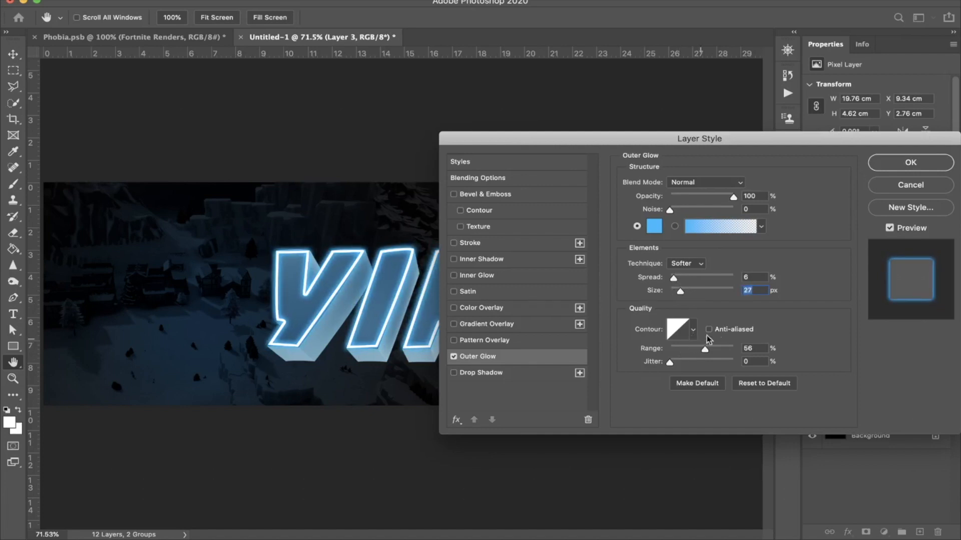
mouse_move(721, 349)
left_mouse_down()
mouse_move(750, 351)
mouse_move(674, 352)
mouse_move(712, 351)
left_mouse_up()
left_click_drag(712, 350, 713, 350)
key("Return")
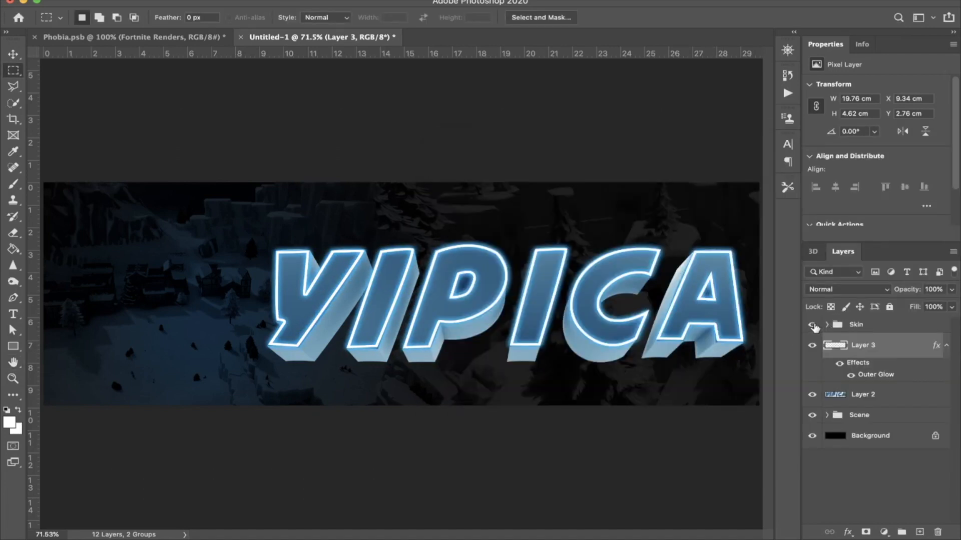
Step: Show and expand the Skin group, checking Layer 3's outer glow settings against the visible character
left_click(813, 325)
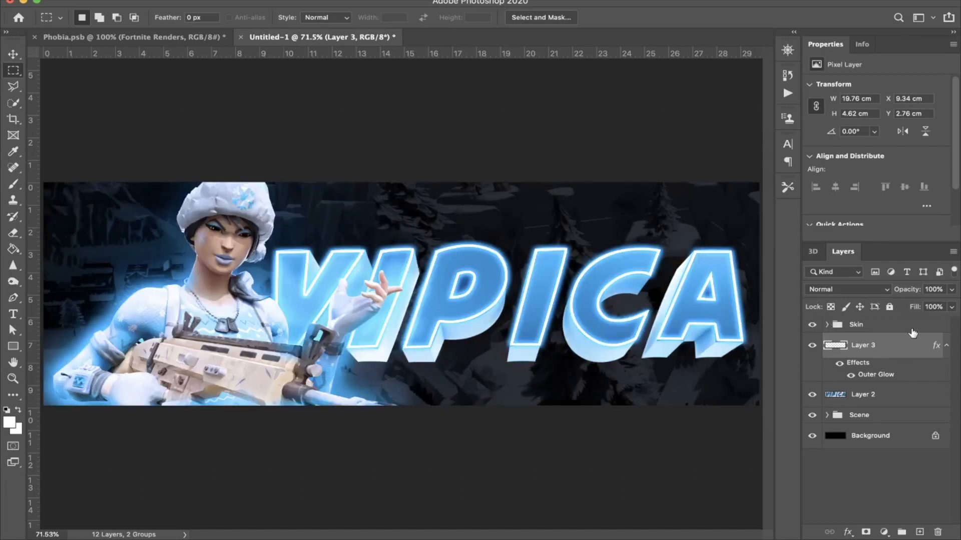
double_click(886, 350)
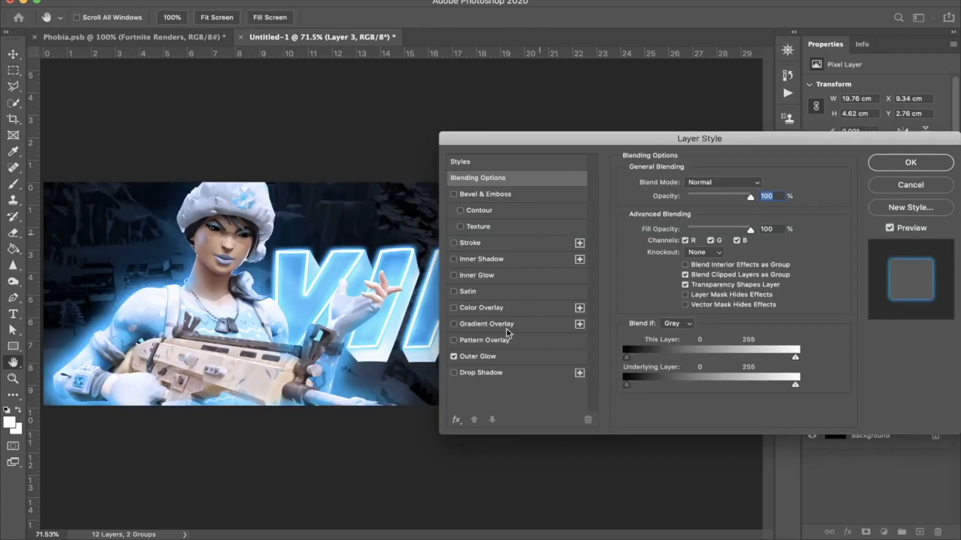
left_click(502, 358)
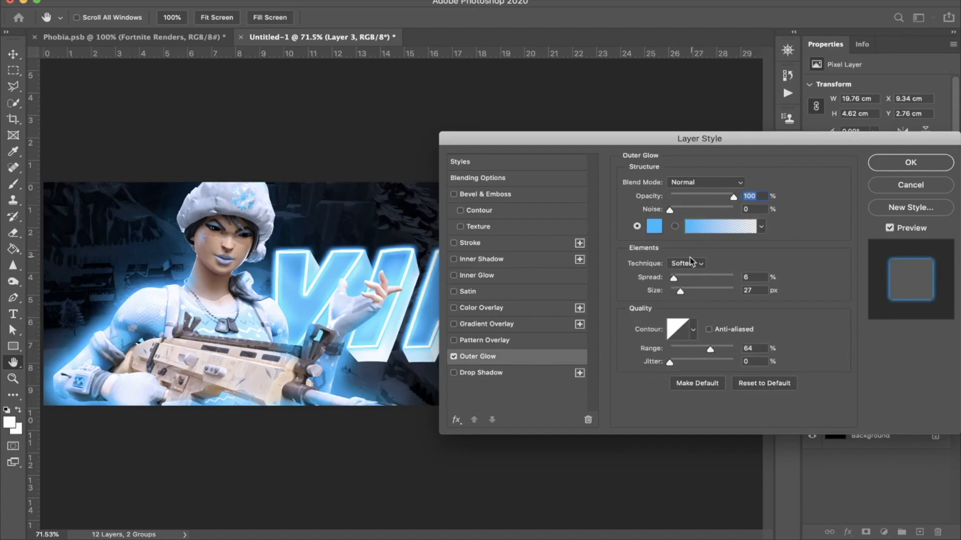
left_click(894, 162)
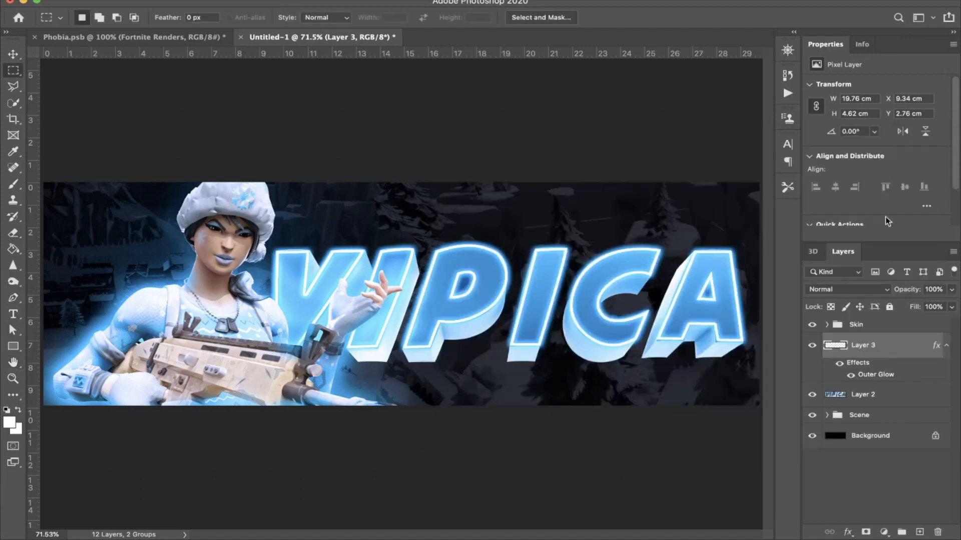
left_click(827, 325)
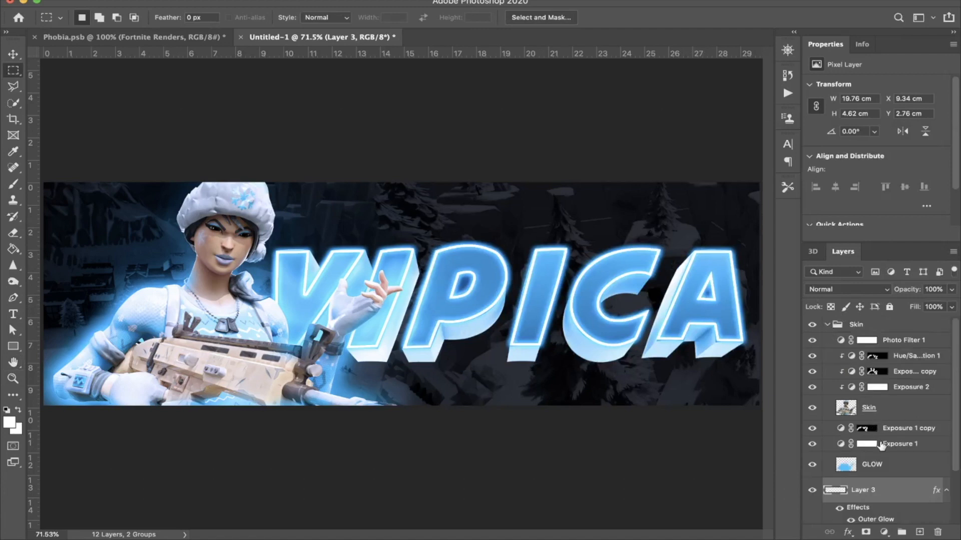
Step: Try clipping Exposure 1 to the GLOW layer and Exposure 1 copy to Exposure 1, releasing each clipping mask again
left_click(886, 446, "alt")
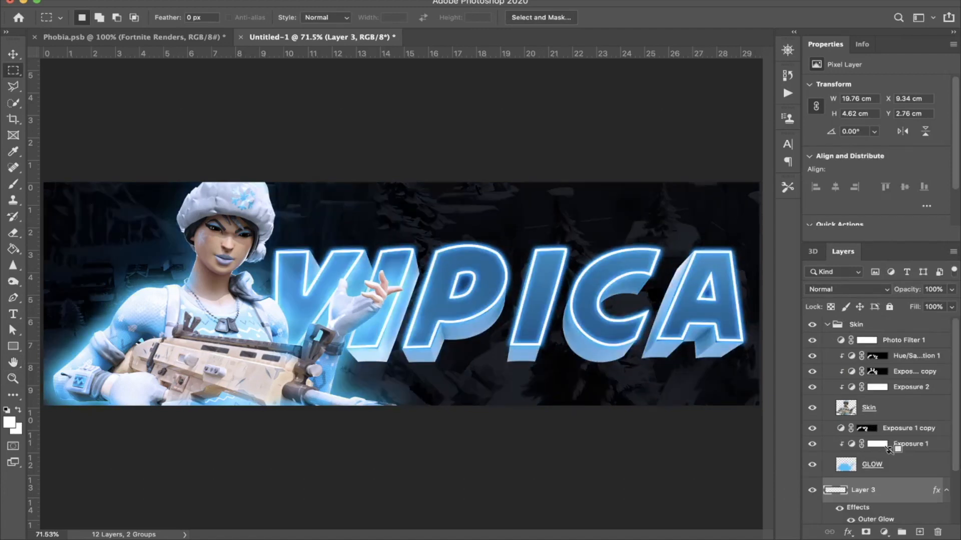
left_click(889, 447, "alt")
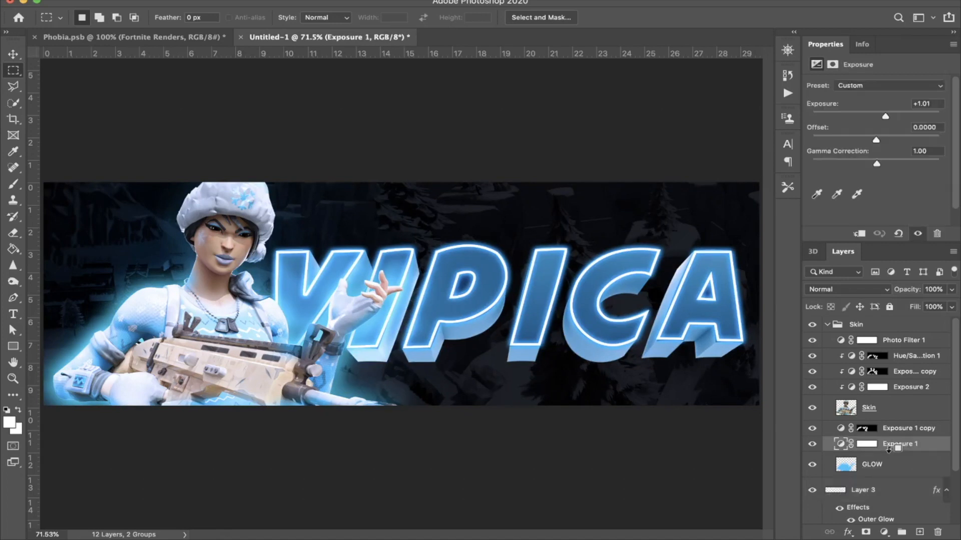
left_click(896, 434, "alt")
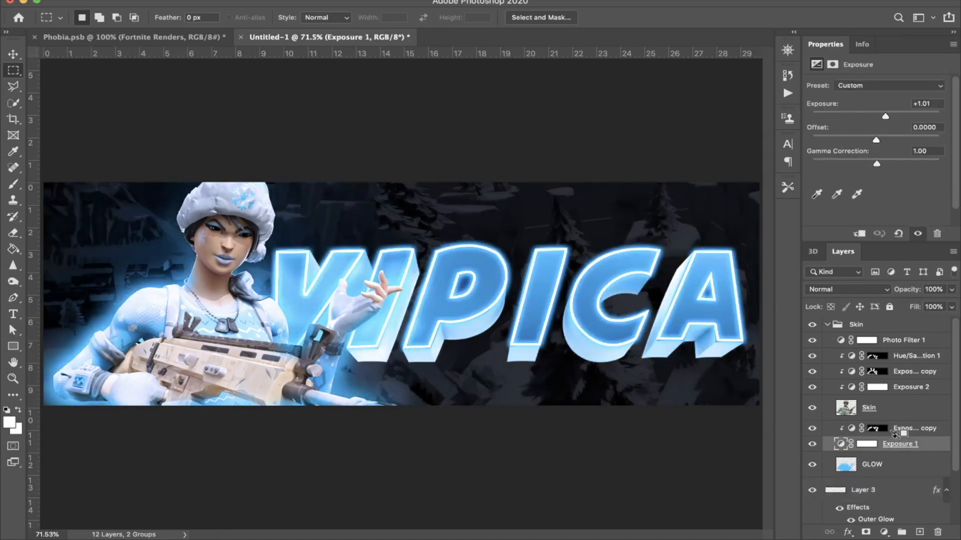
left_click(894, 433, "alt")
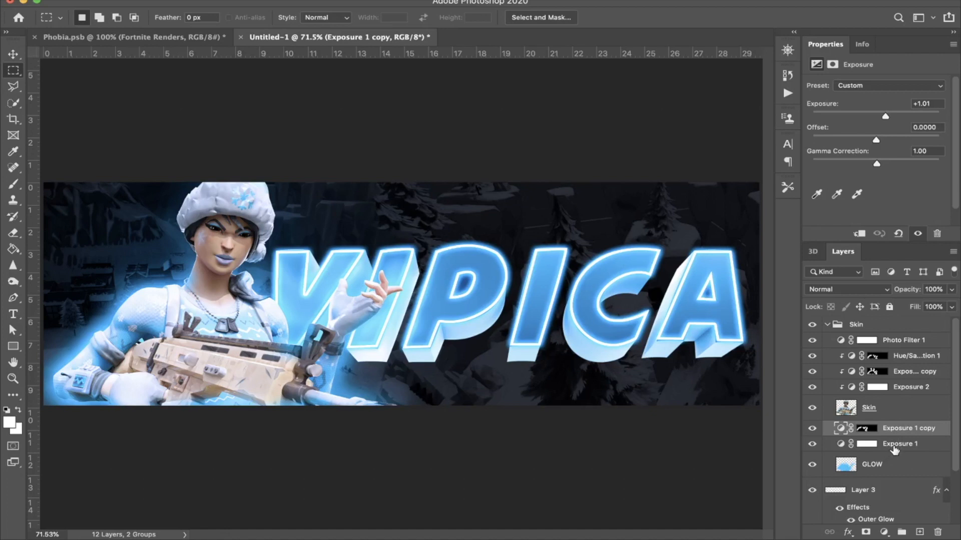
Step: Invert the Exposure 1 layer mask to black, comparing the header with and without the adjustment
left_click(896, 447)
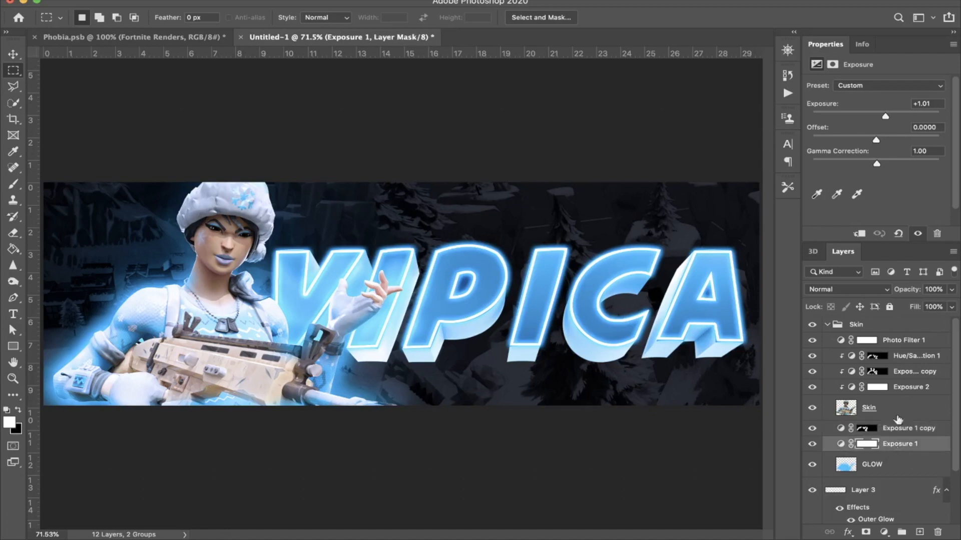
mouse_move(907, 290)
left_mouse_down()
mouse_move(879, 289)
mouse_move(890, 292)
left_mouse_up()
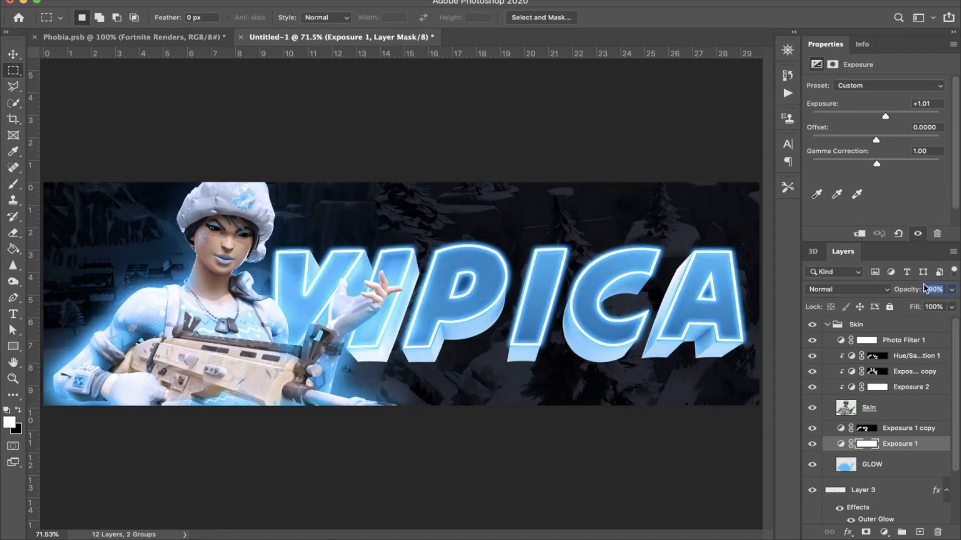
key("Return")
key("ctrl+i")
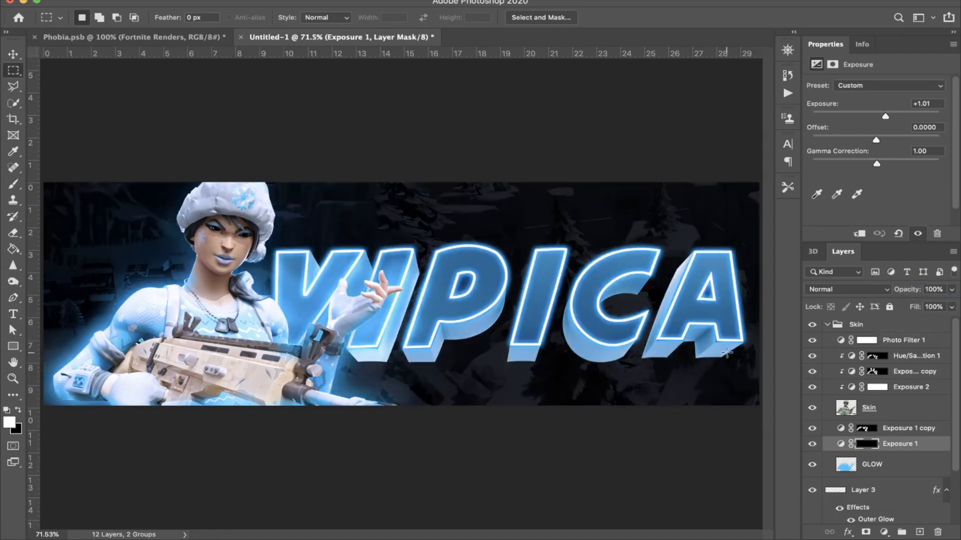
key("ctrl+i")
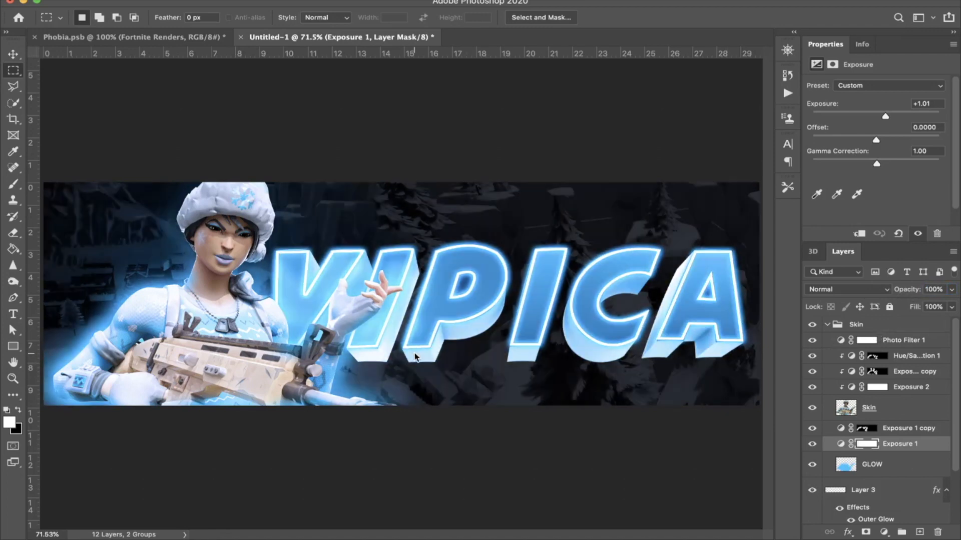
key("ctrl+i")
Step: Paint white on the Exposure 1 mask with a large soft brush around the character and above and below the title, and adjust the layer's opacity
key("b")
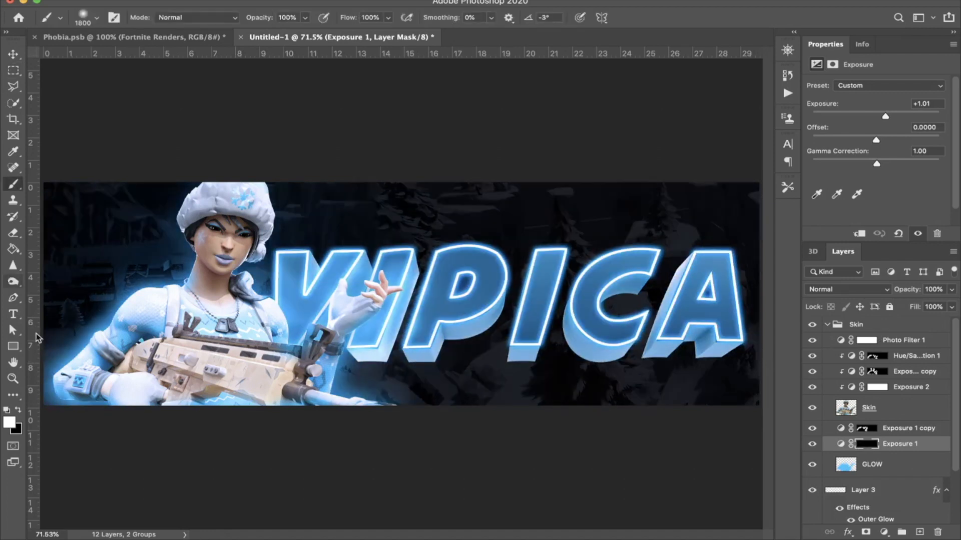
key("ctrl+minus")
key("bracketleft")
key("bracketleft")
key("bracketleft")
key("bracketleft")
key("bracketleft")
key("bracketleft")
key("bracketleft")
key("bracketleft")
key("bracketleft")
key("bracketleft")
key("bracketleft")
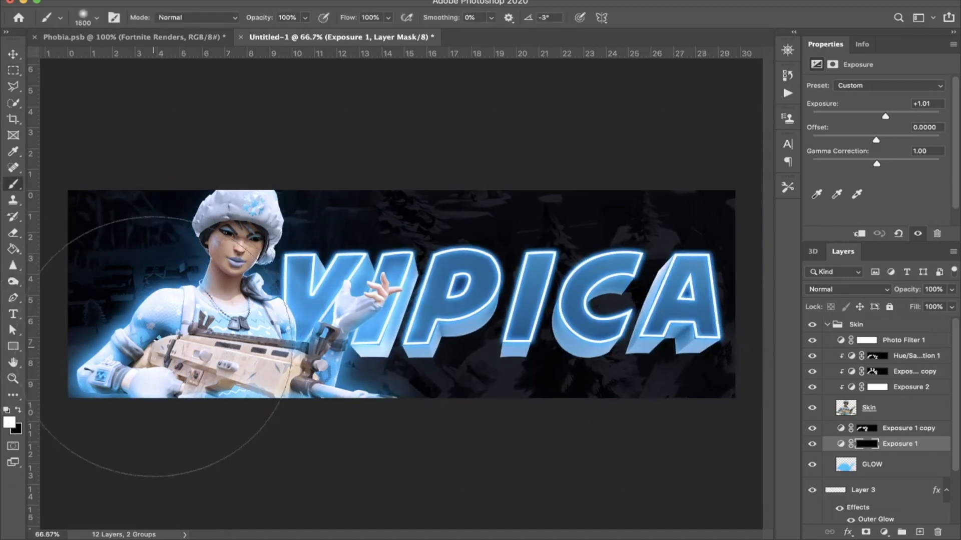
left_click(153, 346)
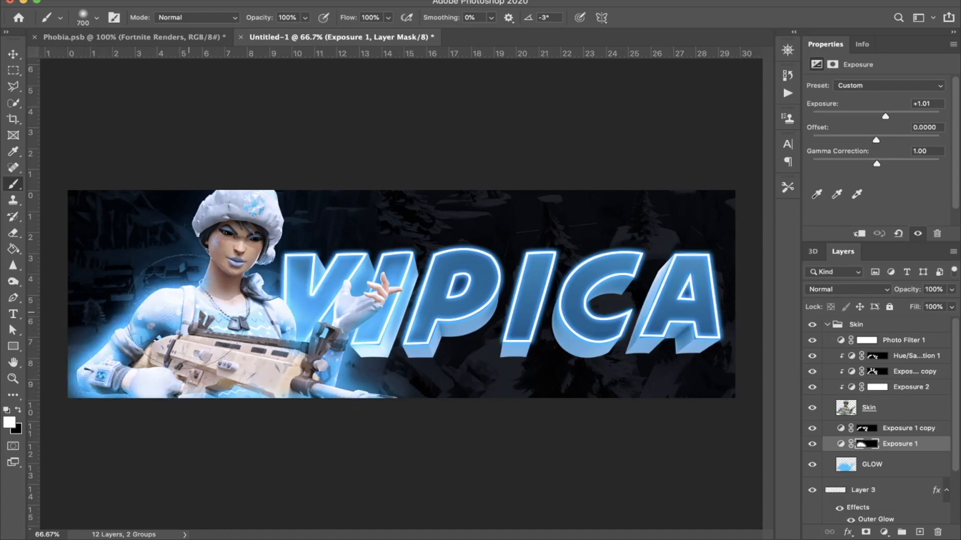
mouse_move(570, 405)
left_mouse_down()
mouse_move(661, 403)
mouse_move(705, 293)
left_mouse_up()
mouse_move(706, 218)
left_mouse_down()
mouse_move(472, 203)
mouse_move(337, 182)
mouse_move(425, 206)
mouse_move(549, 210)
left_mouse_up()
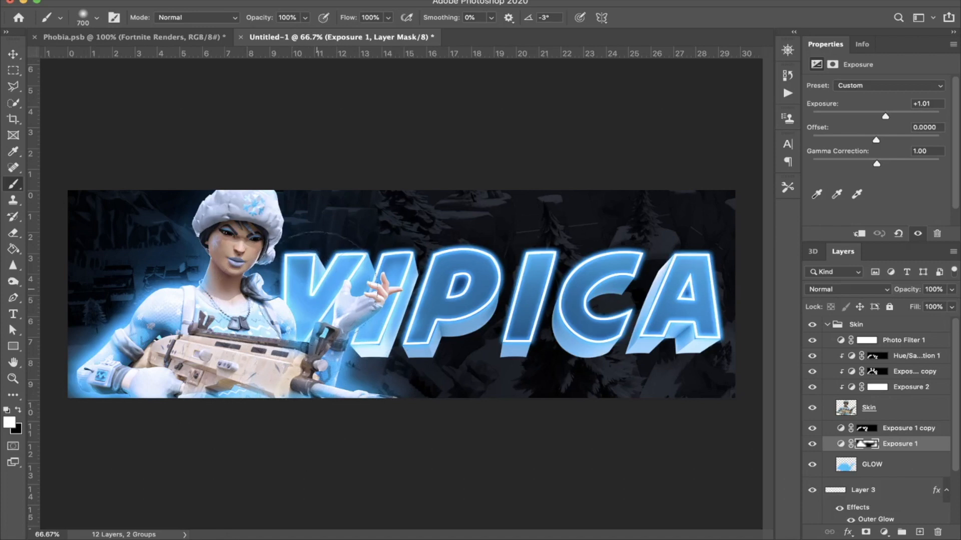
left_click_drag(908, 291, 900, 293)
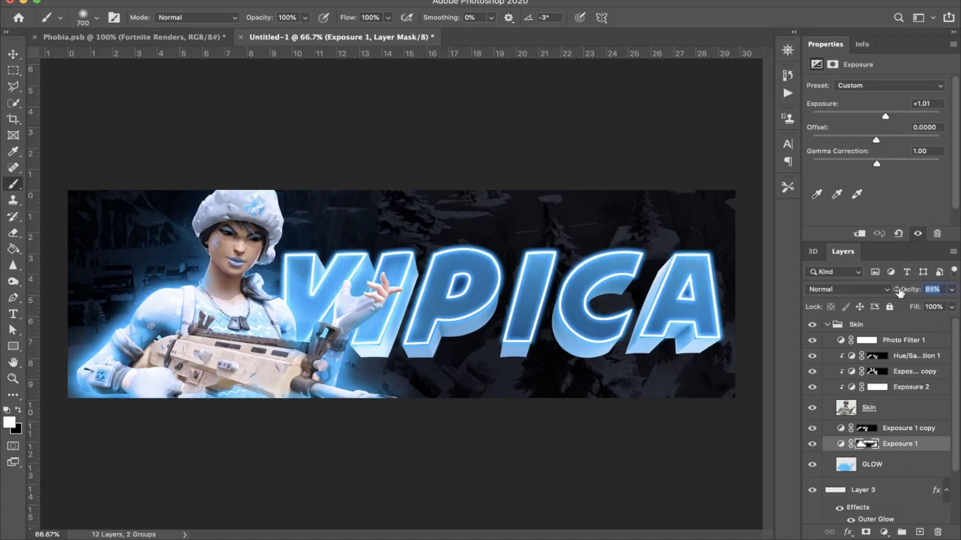
Step: Duplicate the Exposure 2 adjustment layer and clip the copy to the Skin layer
left_click(901, 388)
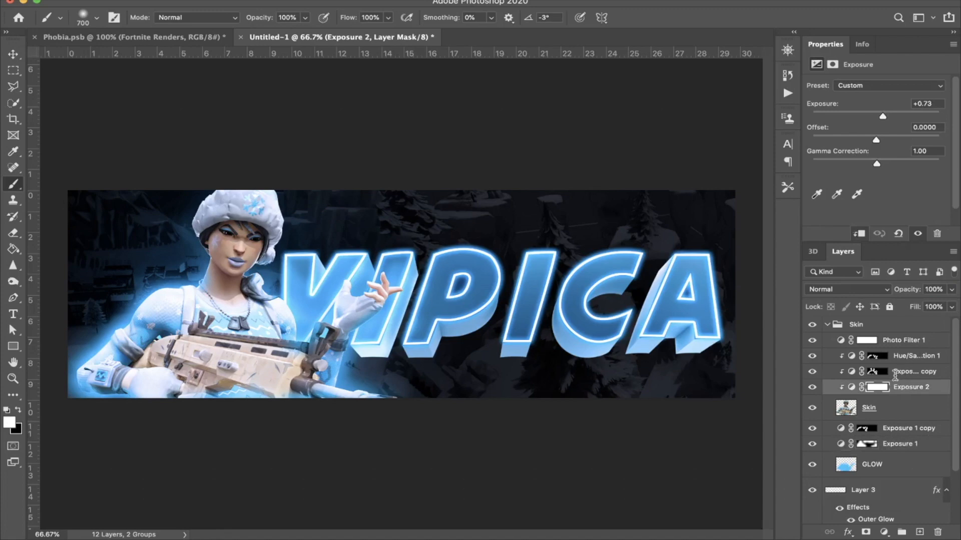
key("super+j")
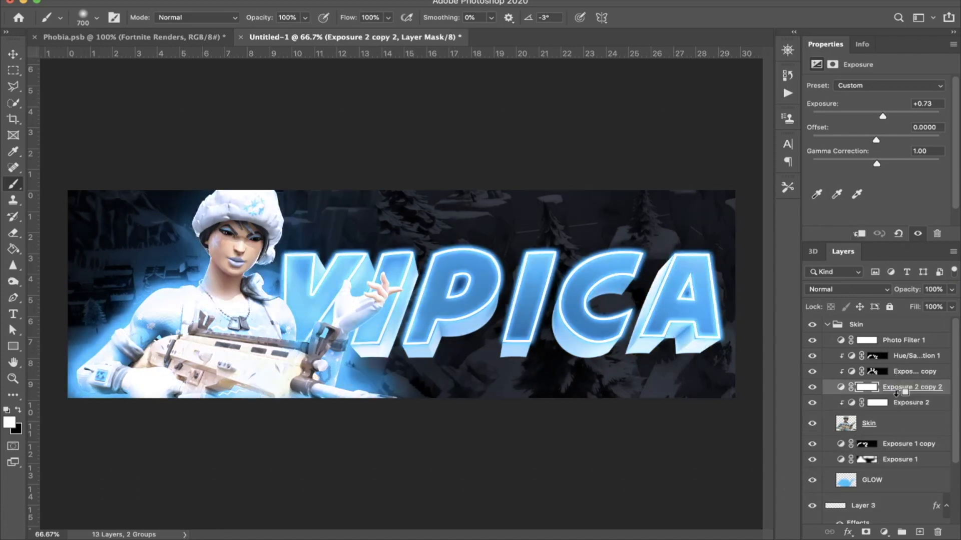
left_click(898, 395, "alt")
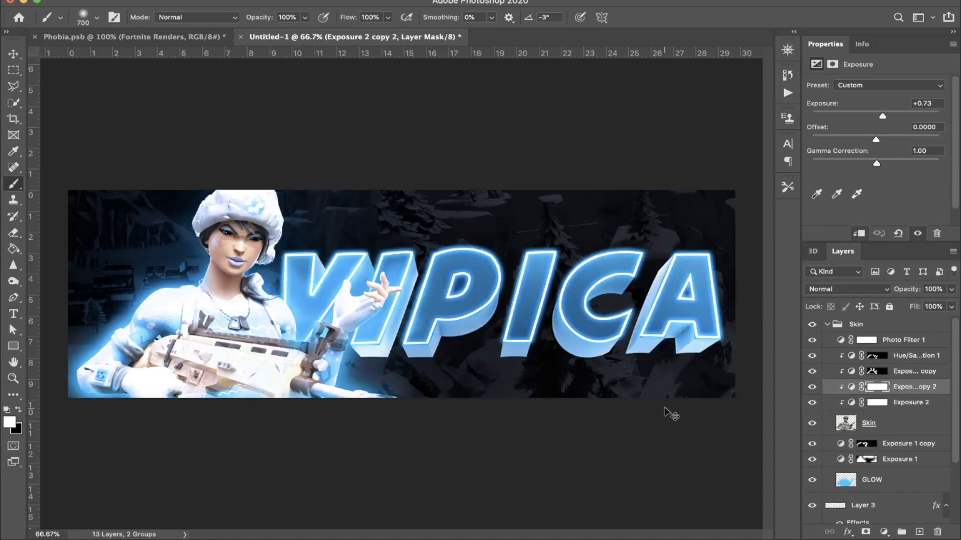
Step: Invert the copied exposure adjustment's mask to black and paint white over the character's head and upper body with the large soft brush
key("super+i")
key("x")
key("x")
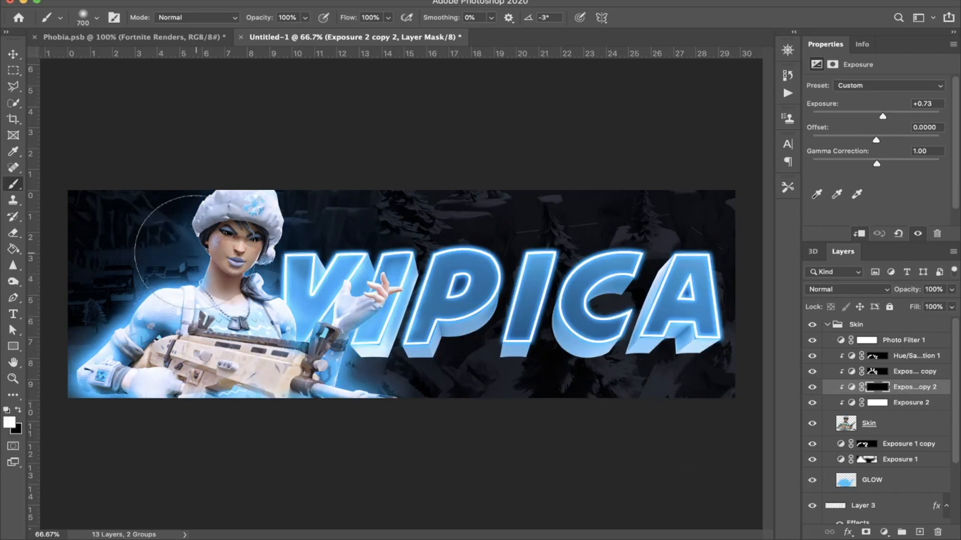
left_click(226, 258)
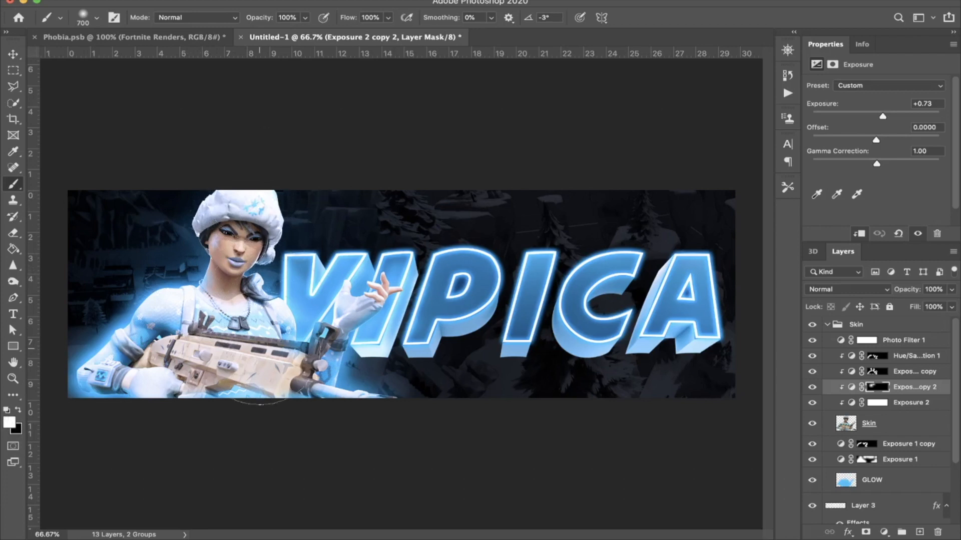
left_click(238, 328)
left_click(827, 326)
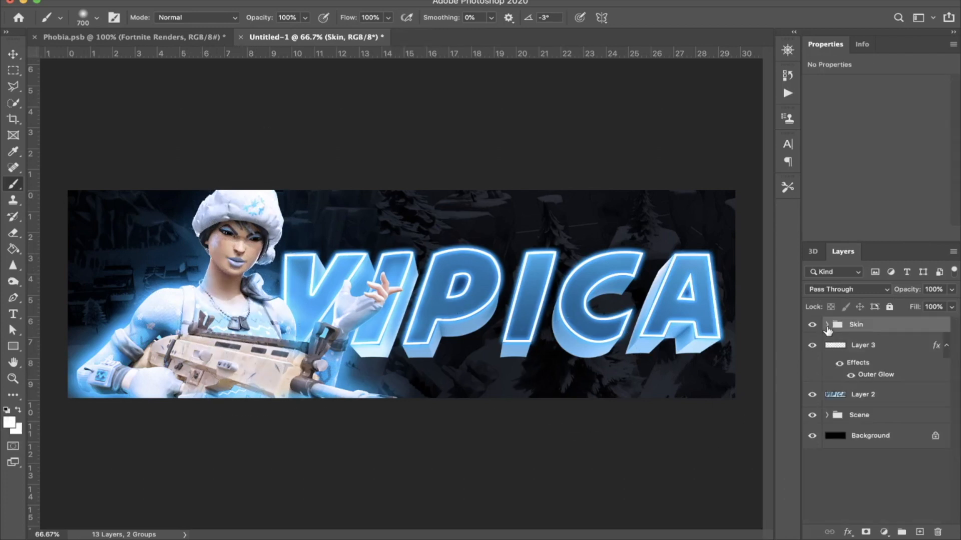
Step: Rasterize the layer style of Layer 3, merging its outer glow into the title outline
left_click(906, 354)
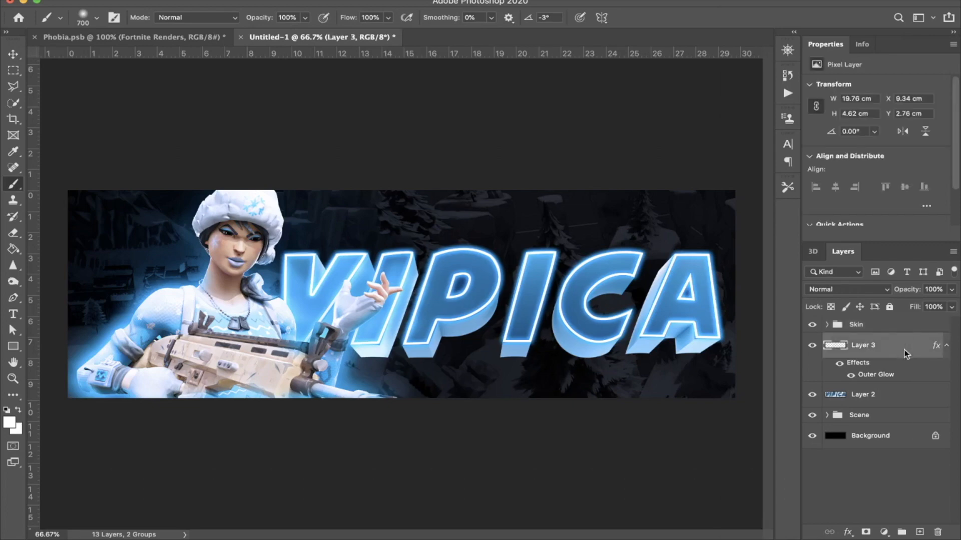
right_click(905, 354)
left_click(825, 199)
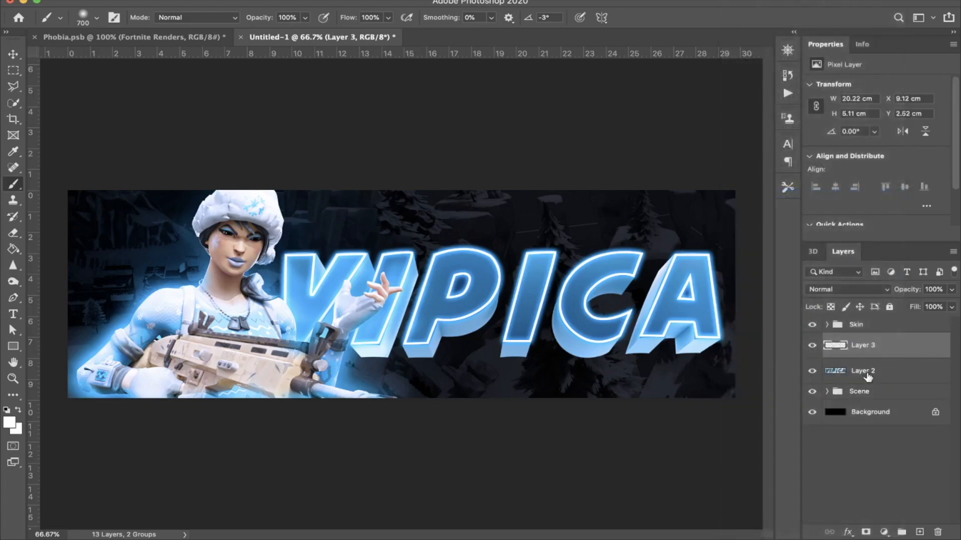
Step: Try distorting the title outline on Layer 3 with a Wave filter at amplitude 20 to 52
left_click(345, 1)
mouse_move(310, 1)
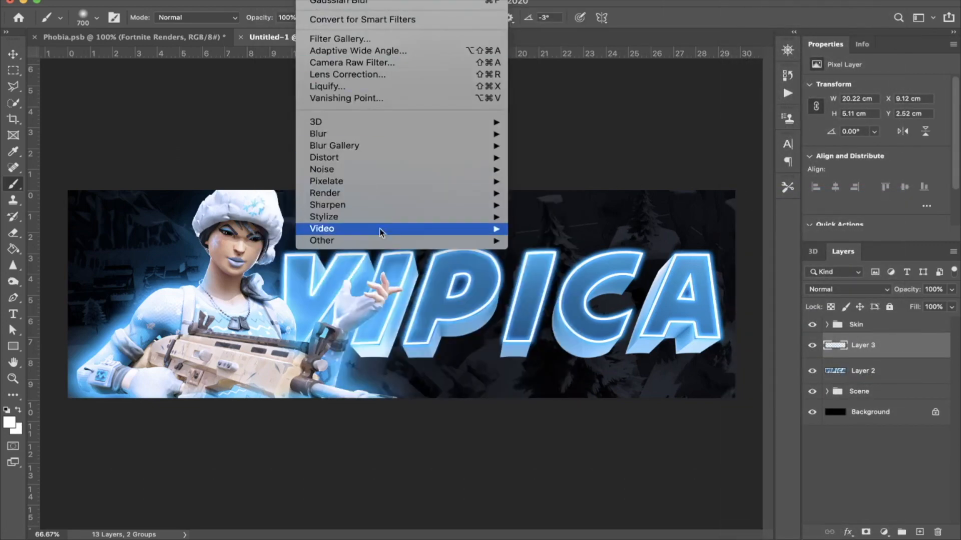
mouse_move(375, 158)
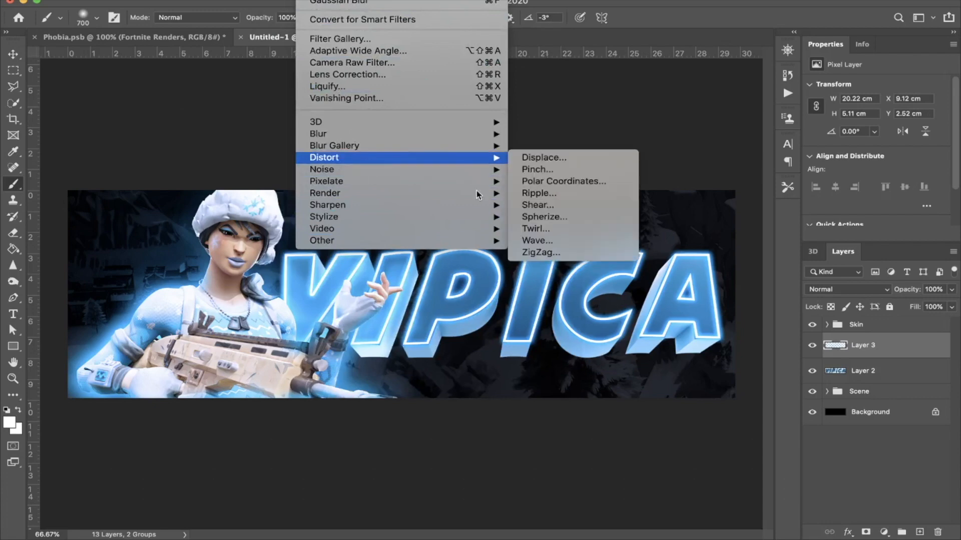
left_click(545, 241)
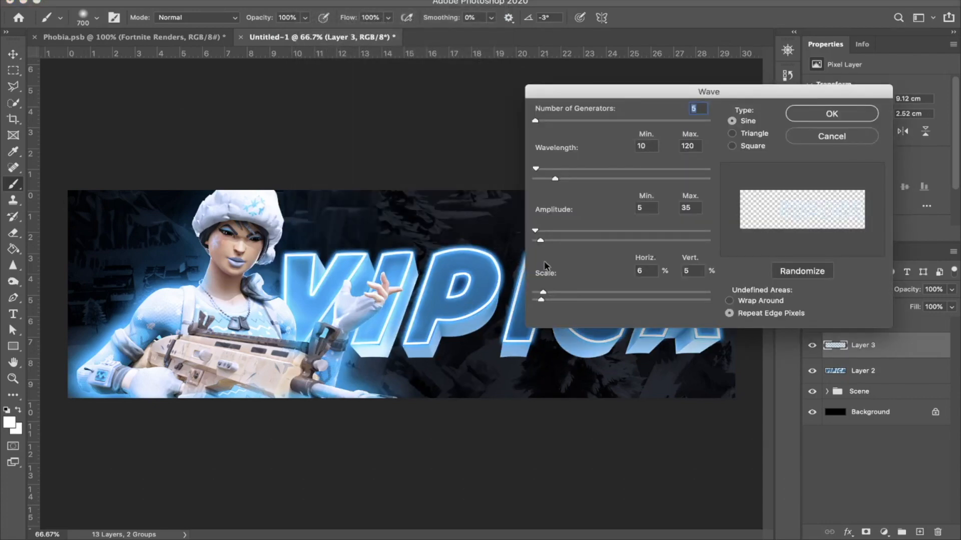
left_click_drag(545, 238, 538, 233)
left_click(811, 106)
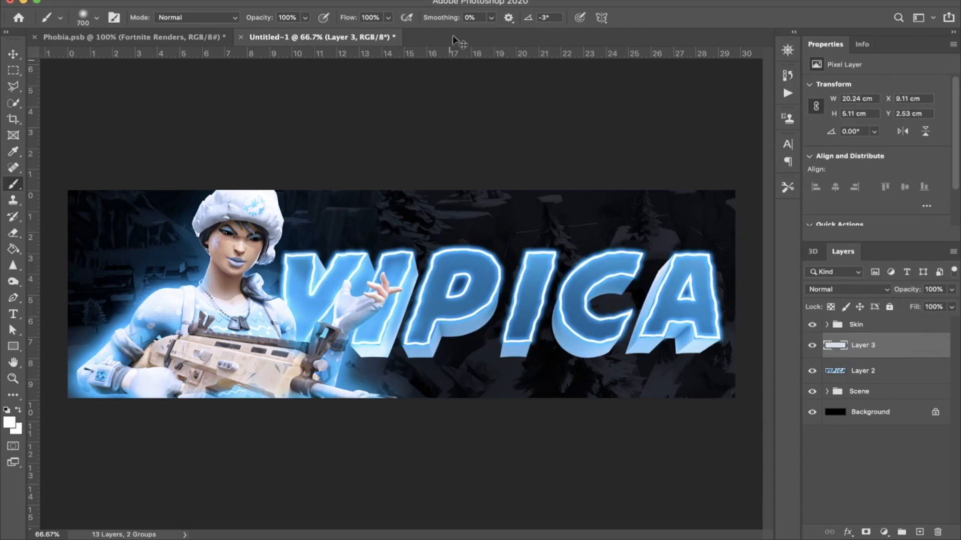
Step: Try a Wave distortion on the title outline with amplitude 20 to 33, and undo it
left_click(313, 0)
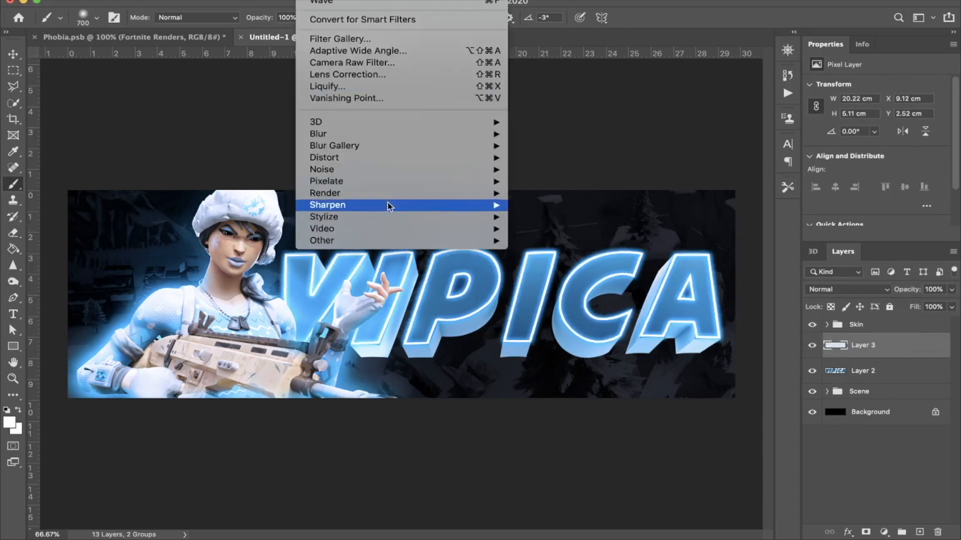
mouse_move(392, 169)
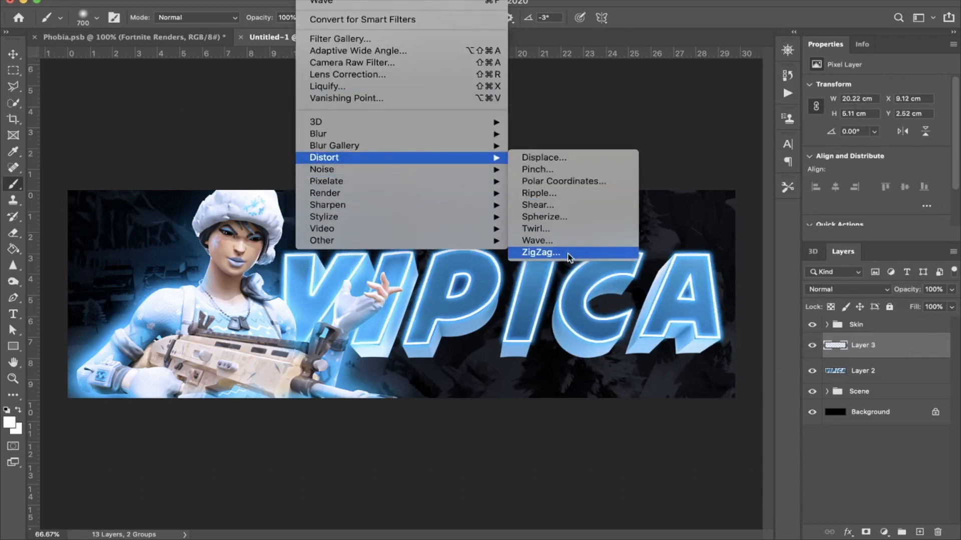
left_click(564, 243)
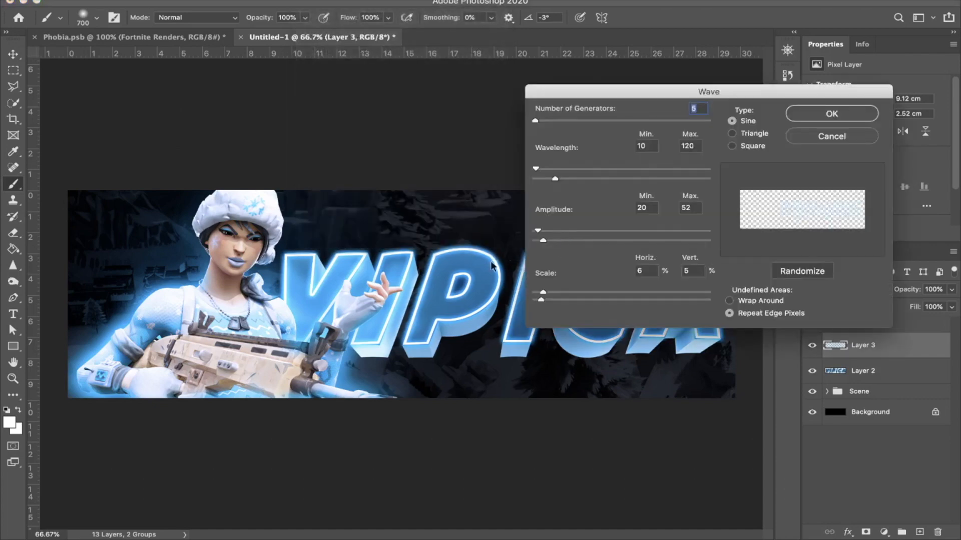
left_click_drag(543, 241, 540, 241)
left_click(854, 113)
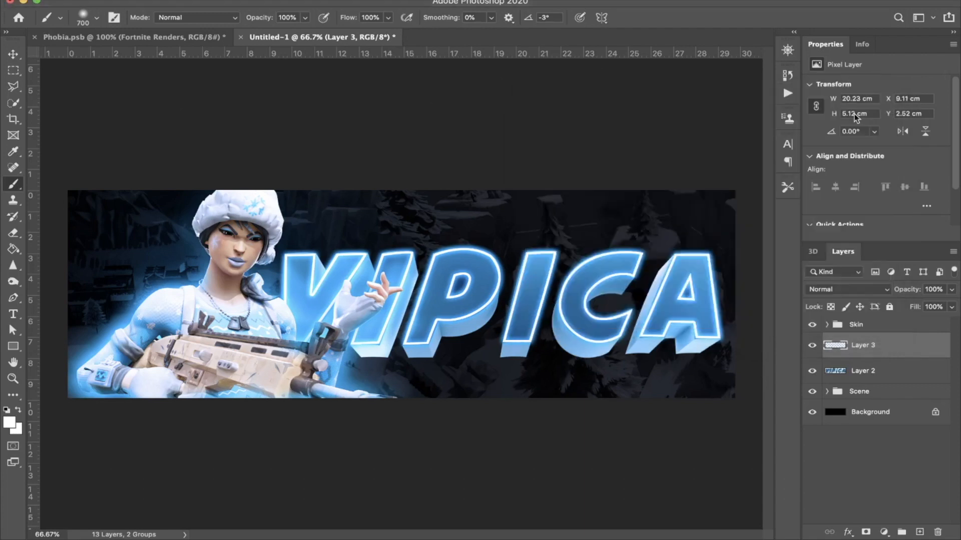
key("super+z")
Step: Apply the Wave filter to the title outline with amplitude 9 to 10 and a scale of 4% horizontally and vertically
left_click(309, 0)
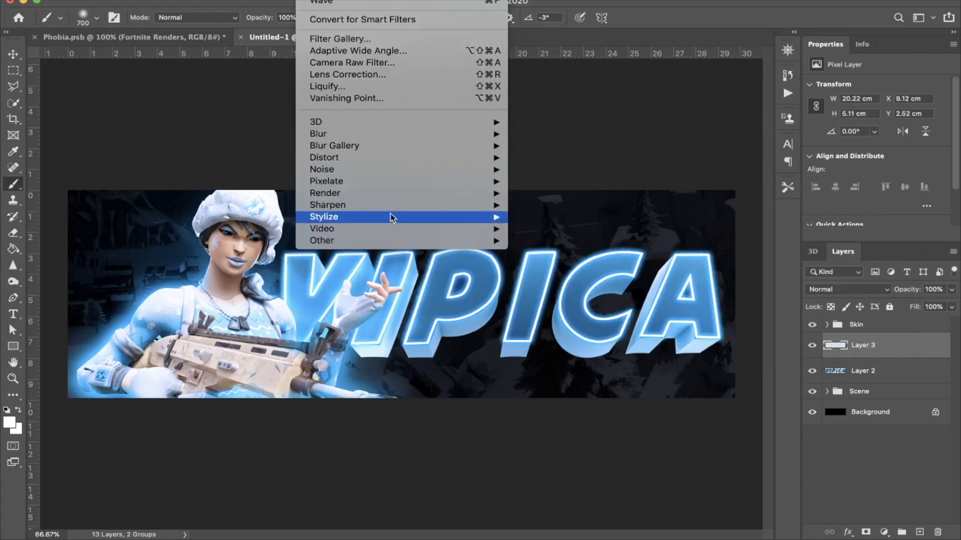
mouse_move(336, 161)
left_click(552, 242)
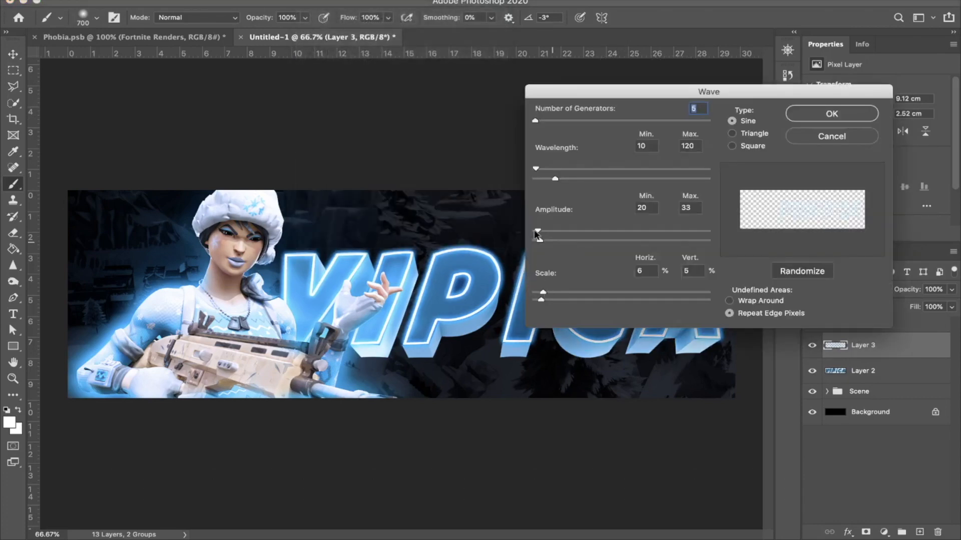
left_click_drag(538, 232, 537, 242)
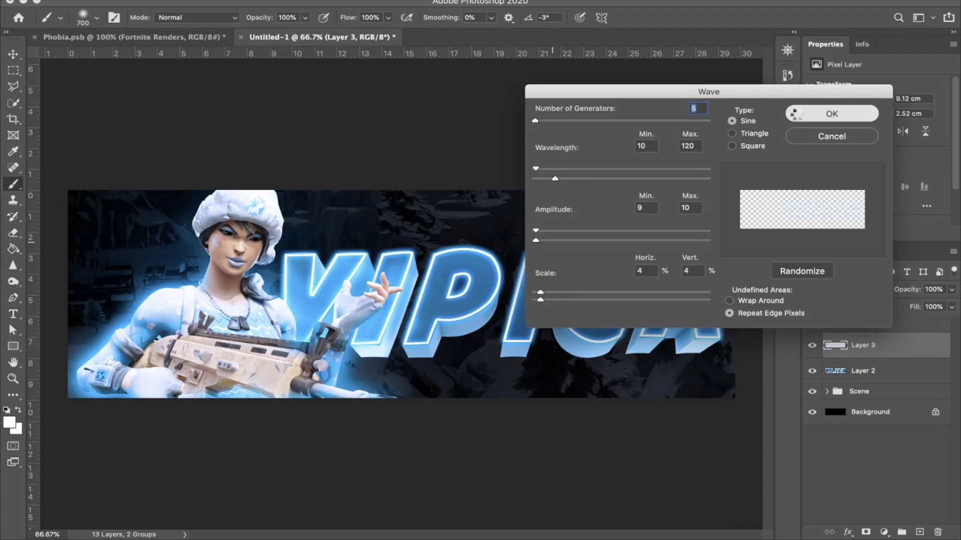
left_click(823, 114)
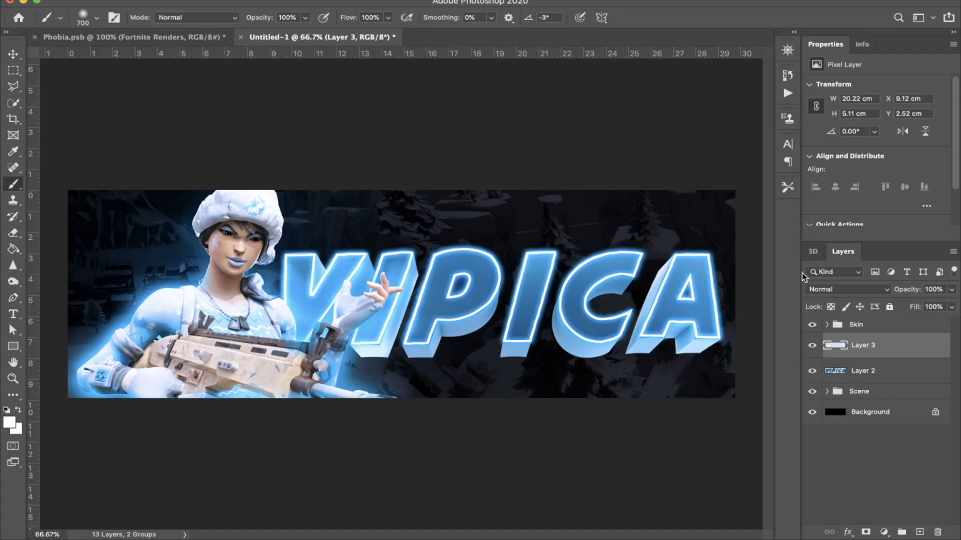
Step: Duplicate Layer 3 and Layer 2 together and merge the copies into one title layer
left_click(876, 377, "shift")
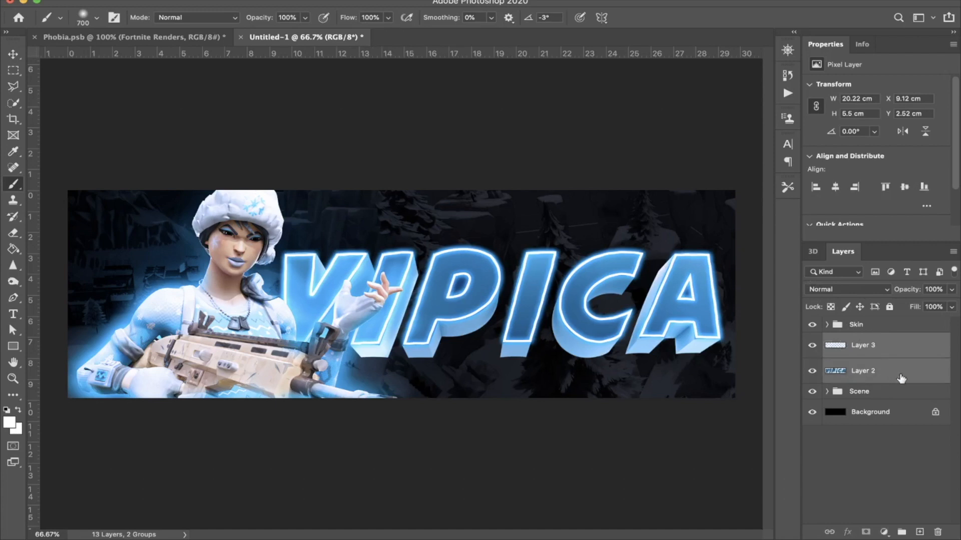
key("ctrl+j")
key("ctrl+e")
Step: Group the original title layers, move the group below the Scene group and rename it TEXT BU
left_click(899, 375)
left_click(888, 395, "shift")
key("ctrl+g")
left_click_drag(868, 371, 864, 388)
double_click(860, 381)
type("TE")
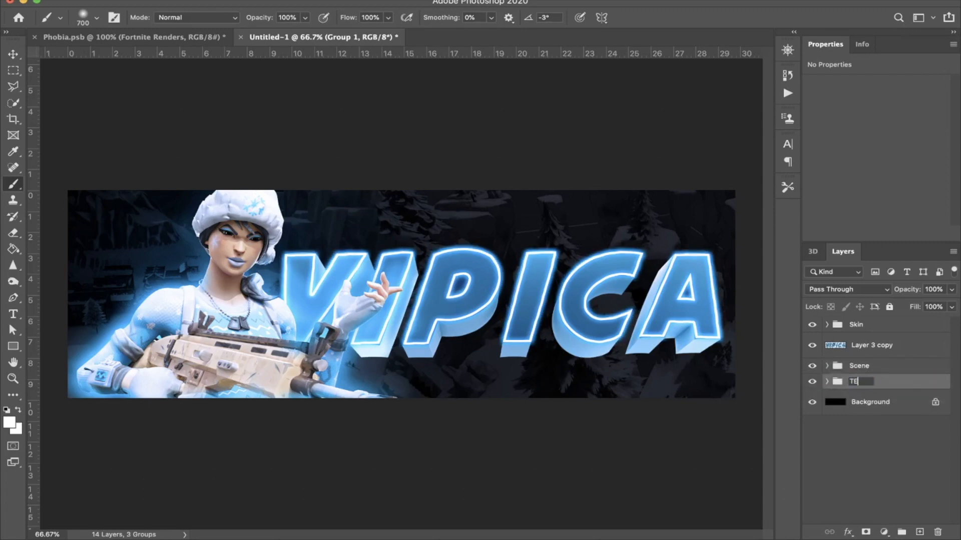
key("Return")
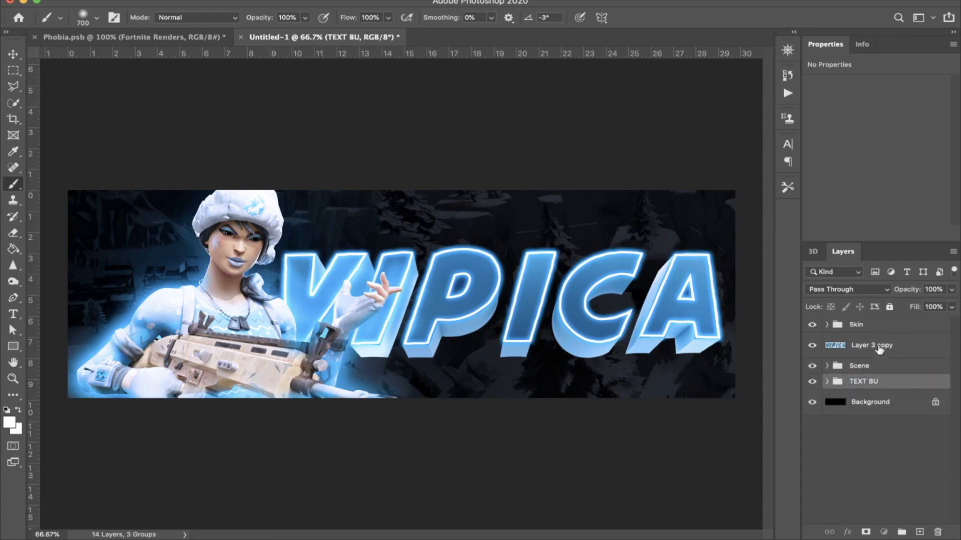
Step: Duplicate the merged title layer and preview the Glowing Edges filter on the copy
left_click(879, 345)
key("ctrl+j")
left_click(311, 1)
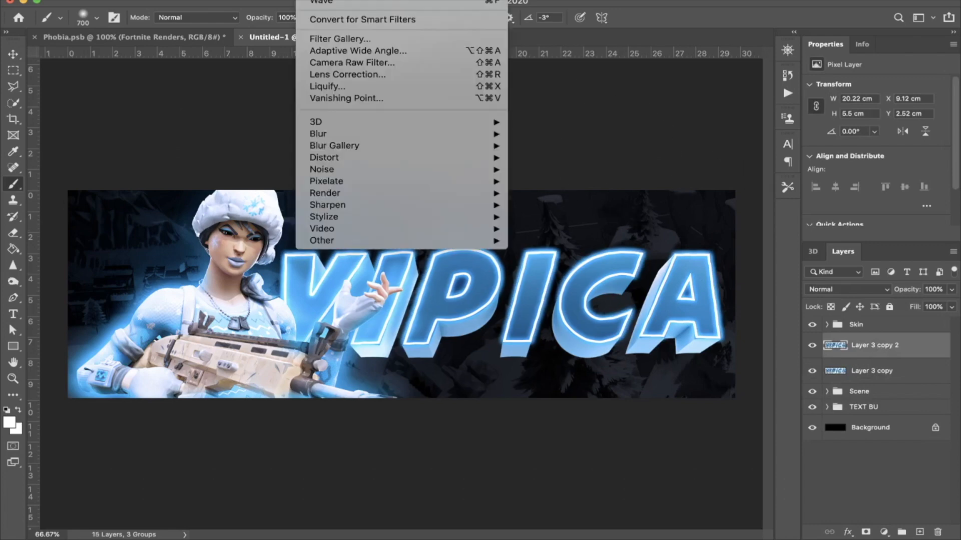
left_click(362, 38)
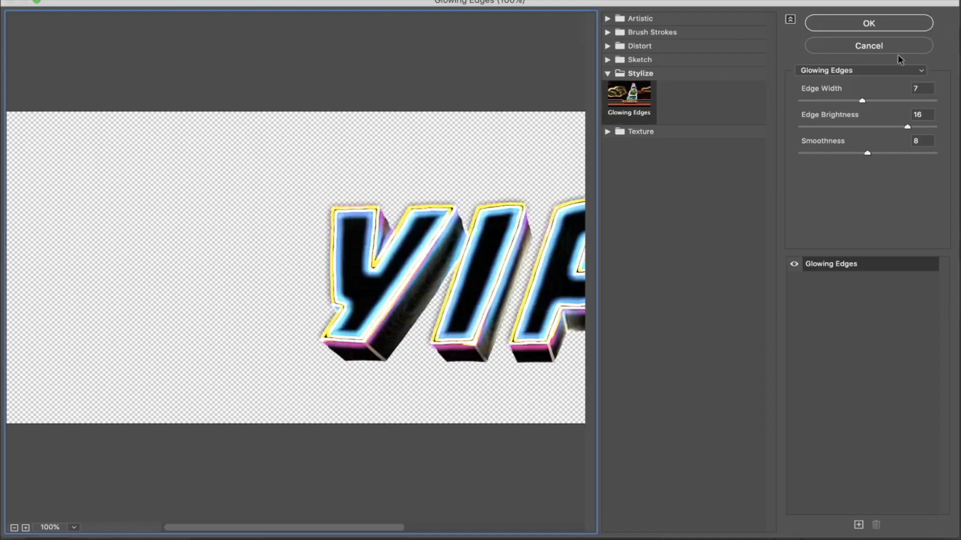
left_click(896, 50)
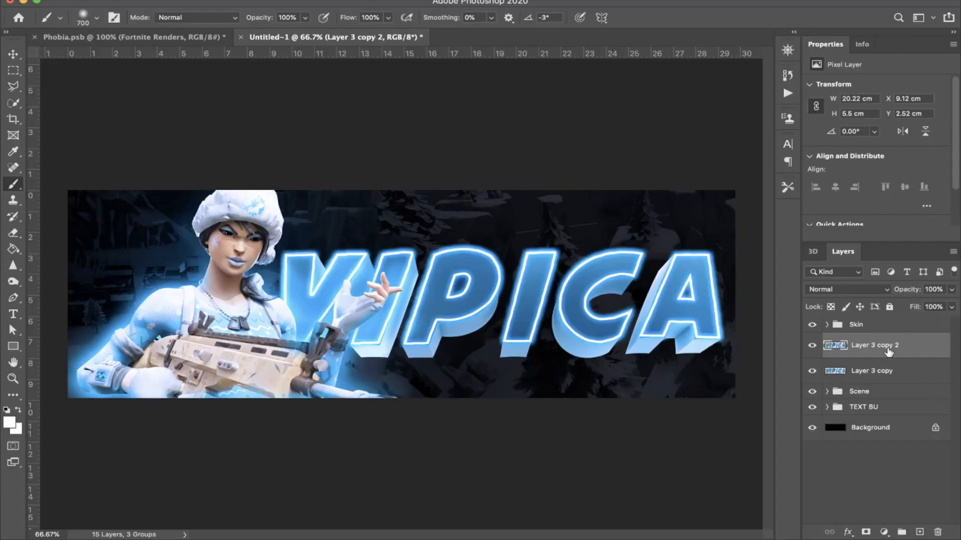
Step: Undo the title duplication, merging and grouping, going back to the separate Layer 3 and Layer 2
key("super+z")
key("super+z")
key("super+z")
key("super+z")
key("super+z")
key("super+z")
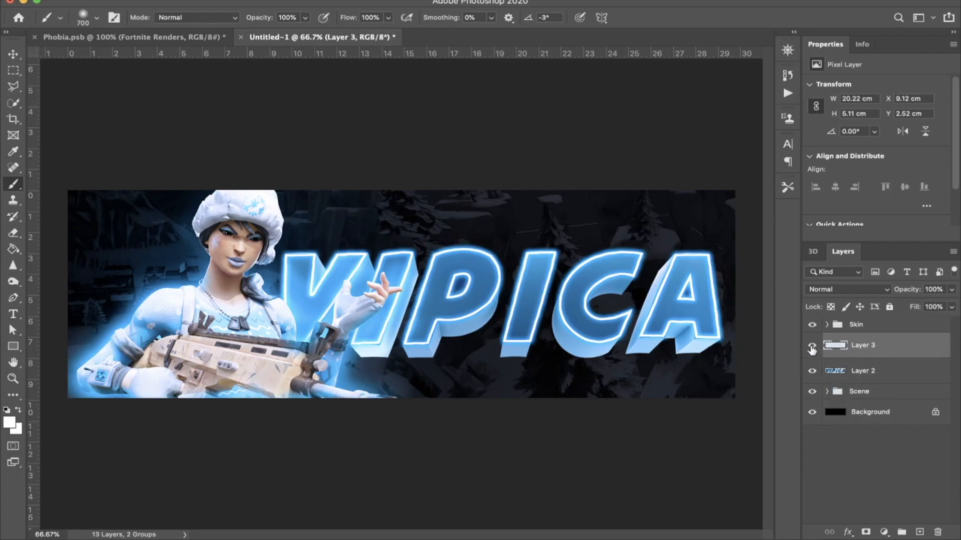
Step: Hide the outline on Layer 3, place Layer 2 above it and rename Layer 2 as TEXT
left_click(812, 345)
left_click_drag(873, 368, 878, 353)
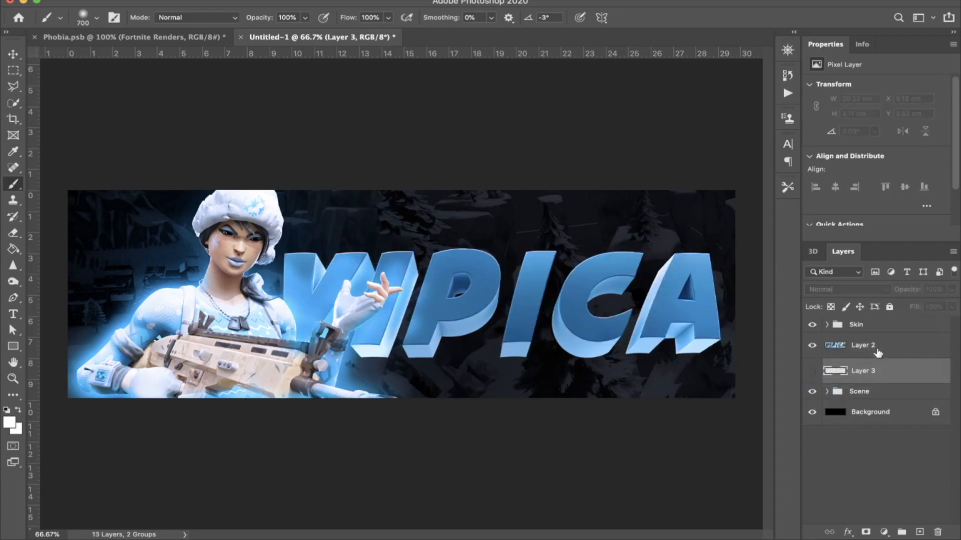
double_click(877, 347)
type("TEXT")
key("Return")
Step: Duplicate the TEXT layer and apply the Chrome filter to the copy with detail 0 and smoothness 10
key("super+j")
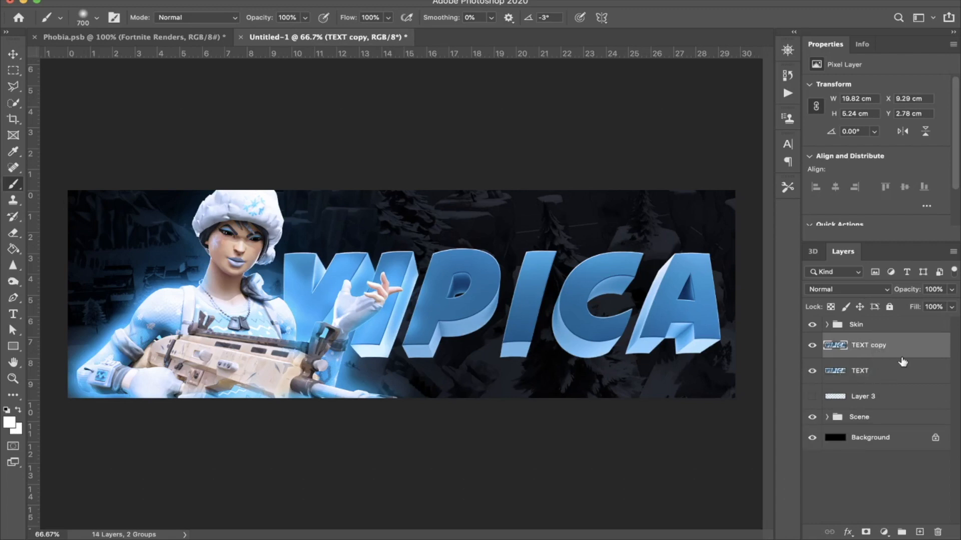
left_click(353, 1)
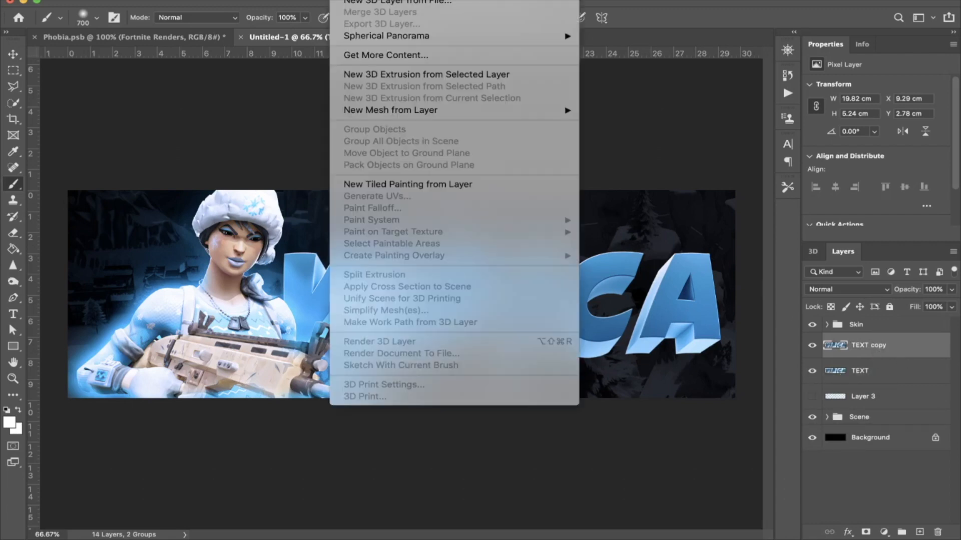
mouse_move(307, 1)
left_click(334, 39)
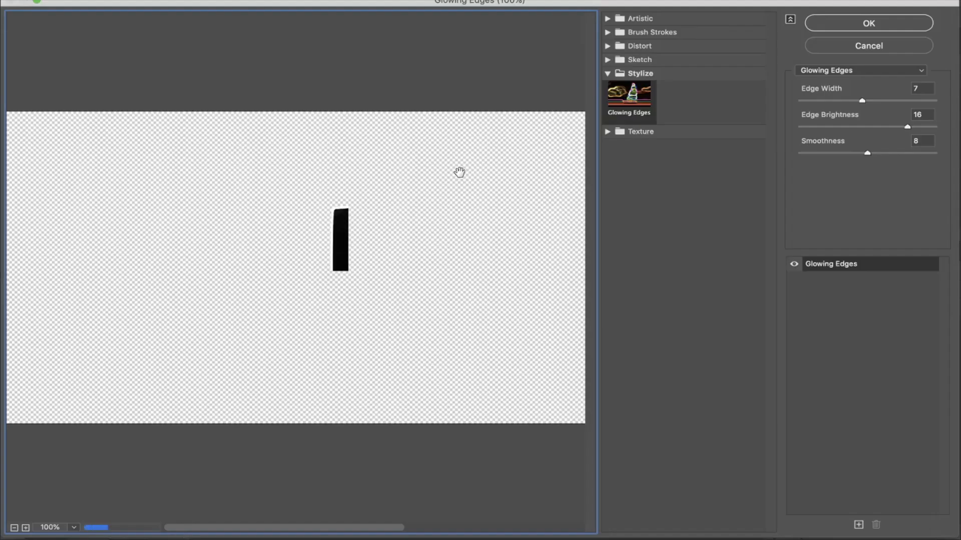
left_click(607, 60)
left_click(629, 125)
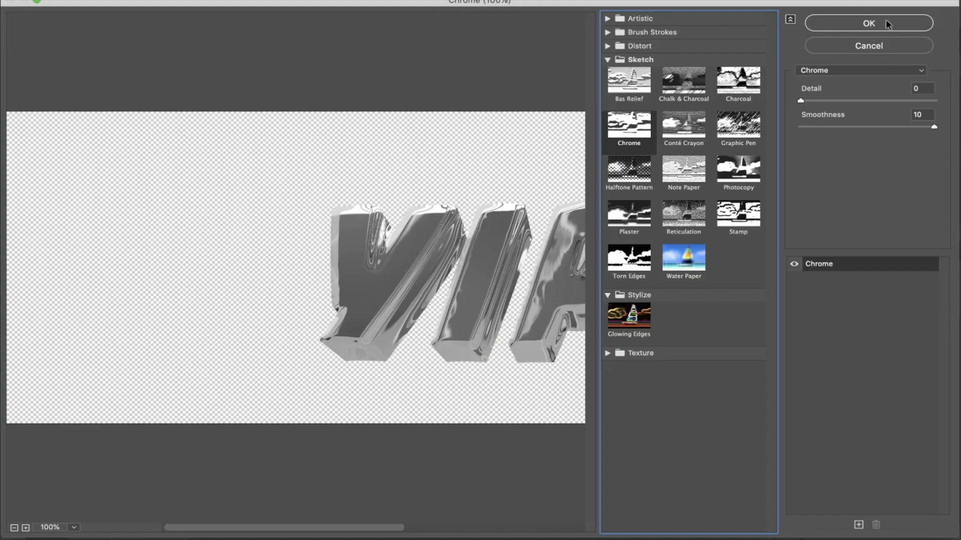
left_click(887, 24)
Step: Blend the chrome title copy as Soft Light at 44% opacity
left_click(877, 293)
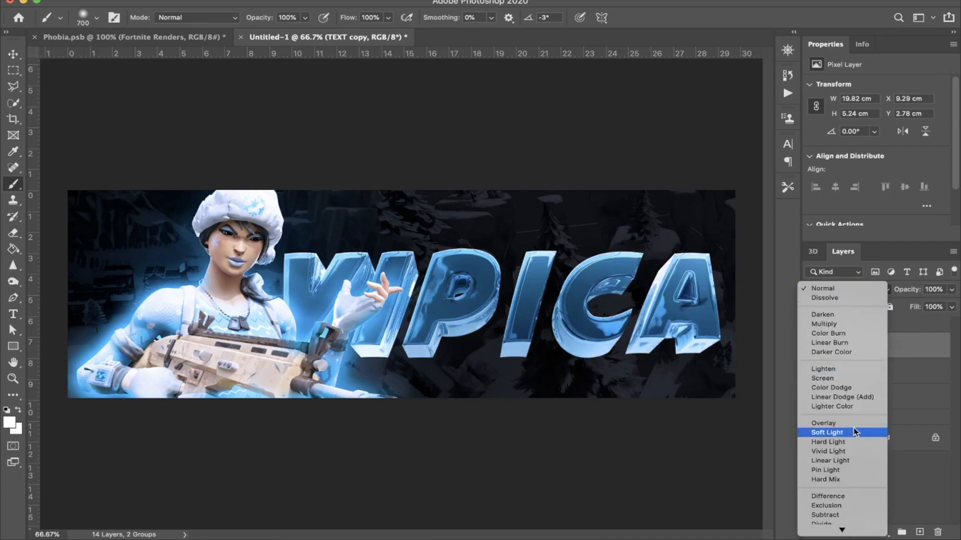
left_click(854, 432)
left_click_drag(908, 289, 877, 296)
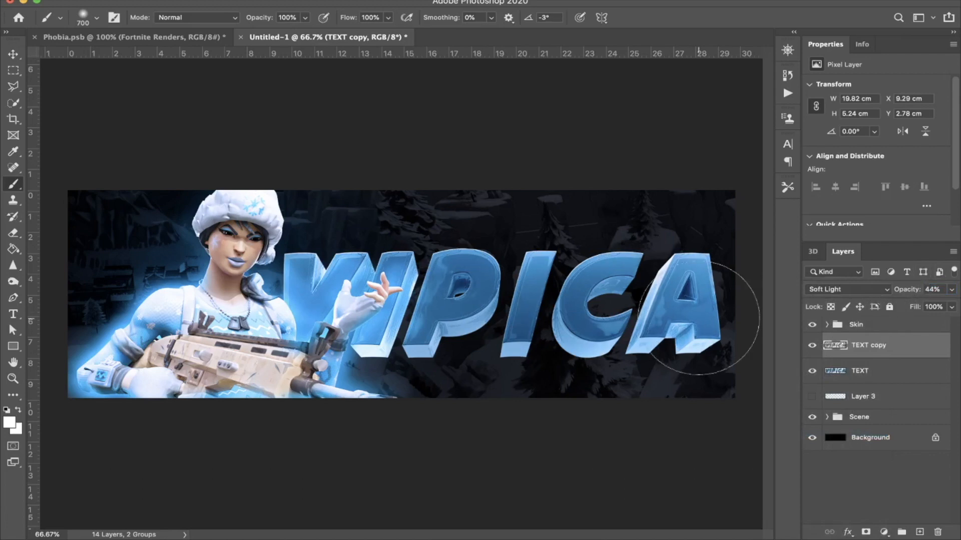
Step: Soften the chrome reflections on the title letters with a size 800 soft eraser at 30% opacity
key("e")
key("bracketright")
key("bracketright")
key("bracketright")
key("bracketright")
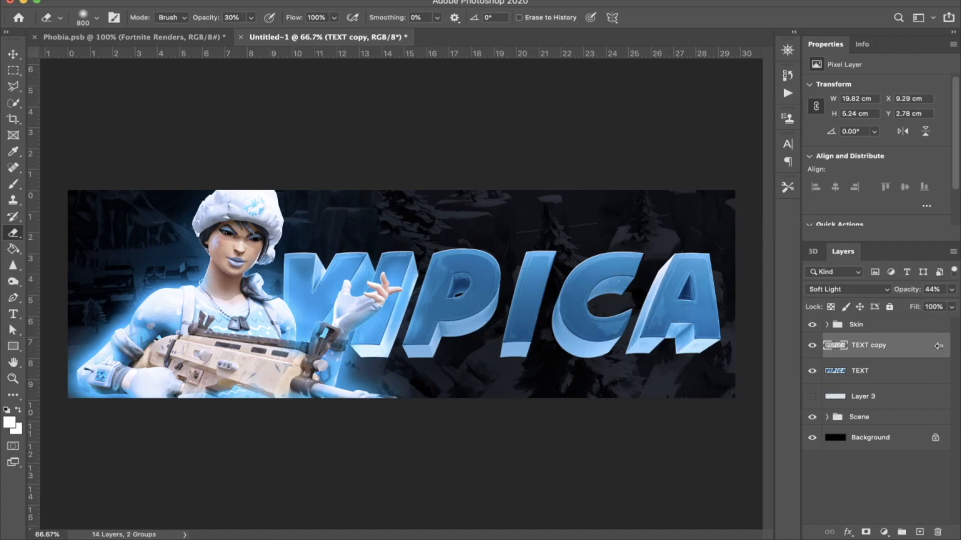
Step: Duplicate the TEXT layer above TEXT copy and apply Glowing Edges with edge width 10, edge brightness 16 and smoothness 8
left_click_drag(896, 384, 887, 353)
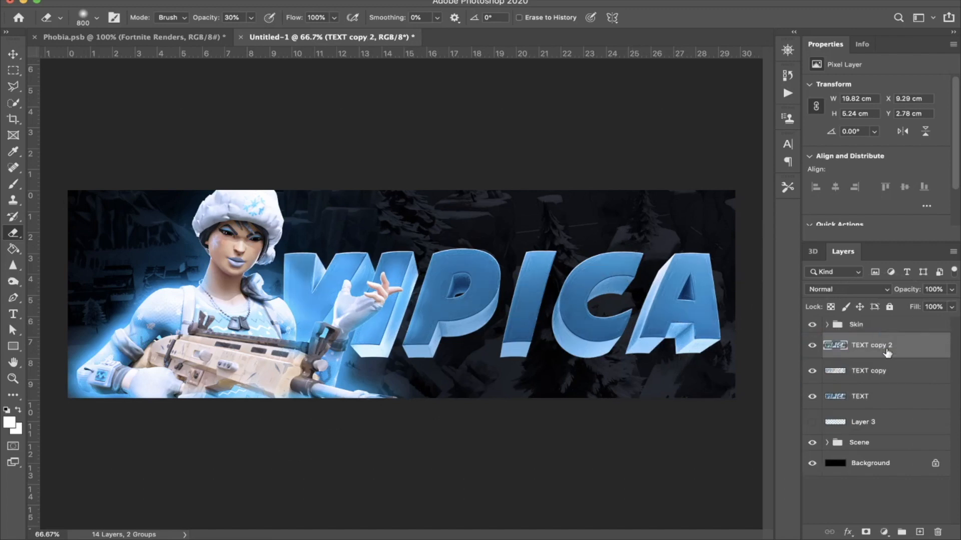
left_click(275, 0)
mouse_move(312, 0)
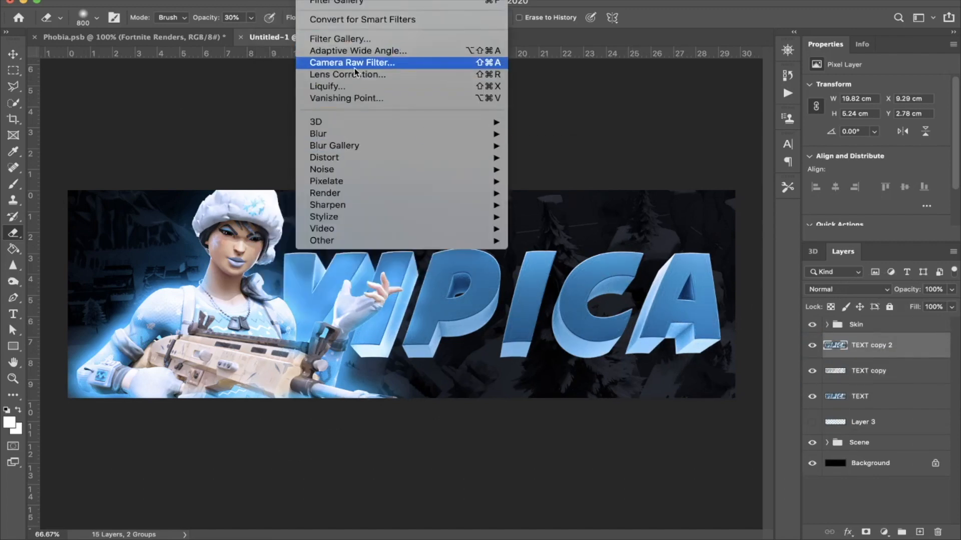
left_click(357, 43)
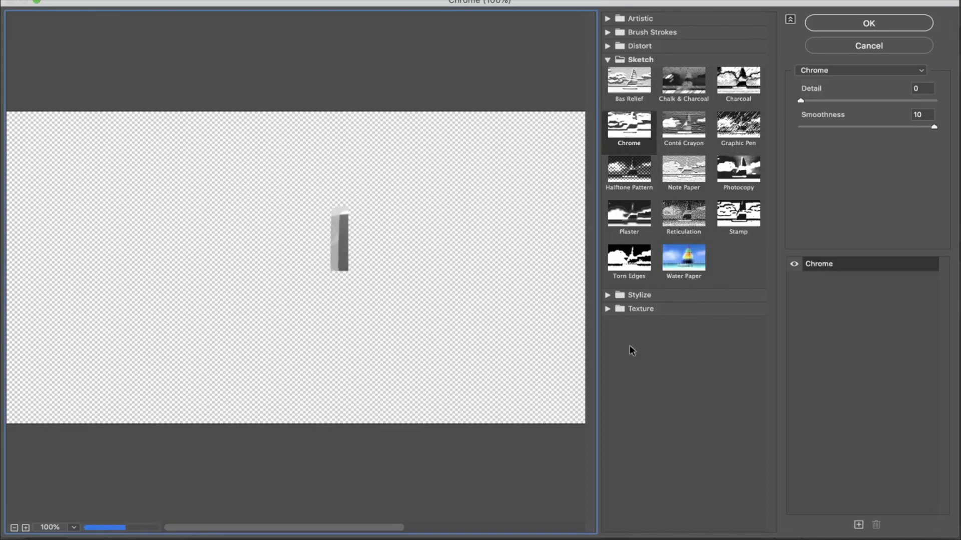
left_click(608, 296)
left_click(628, 318)
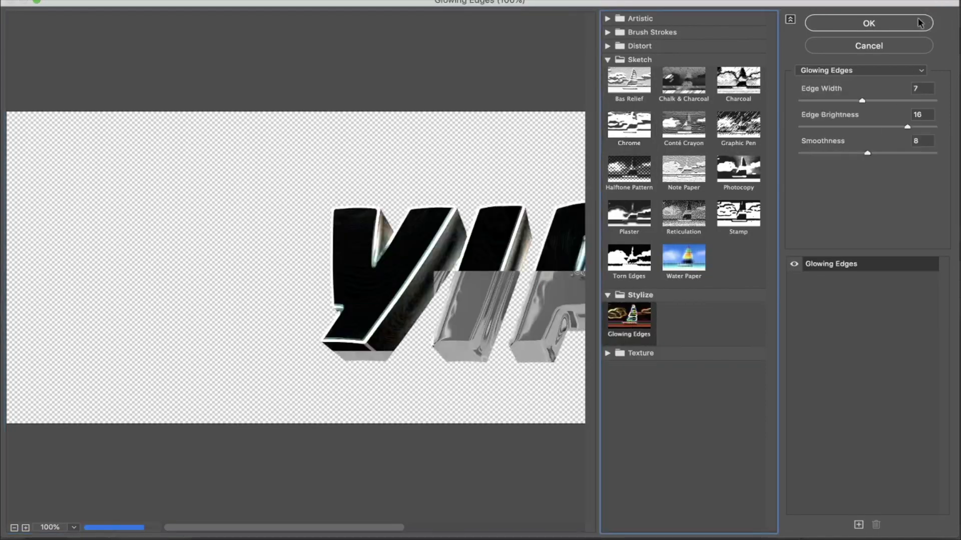
left_click(892, 100)
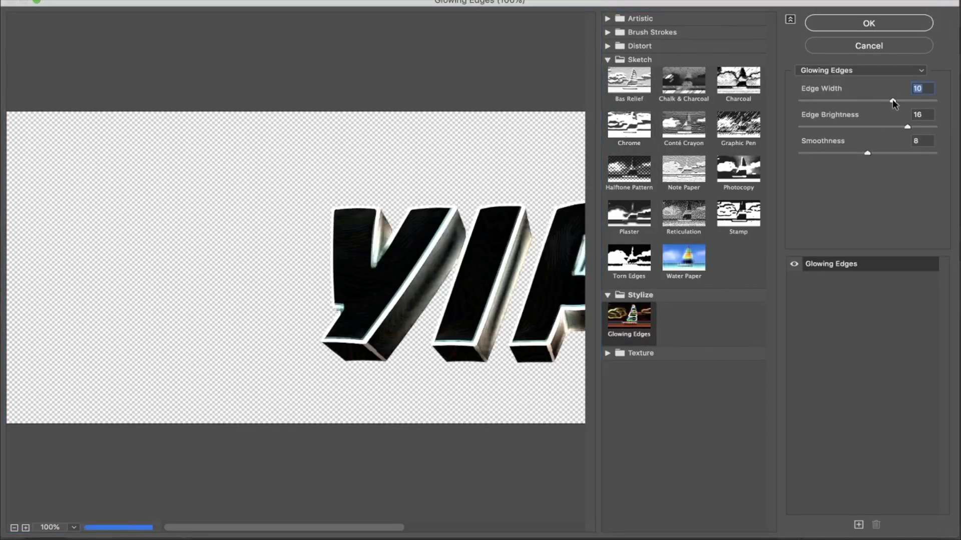
left_click(891, 153)
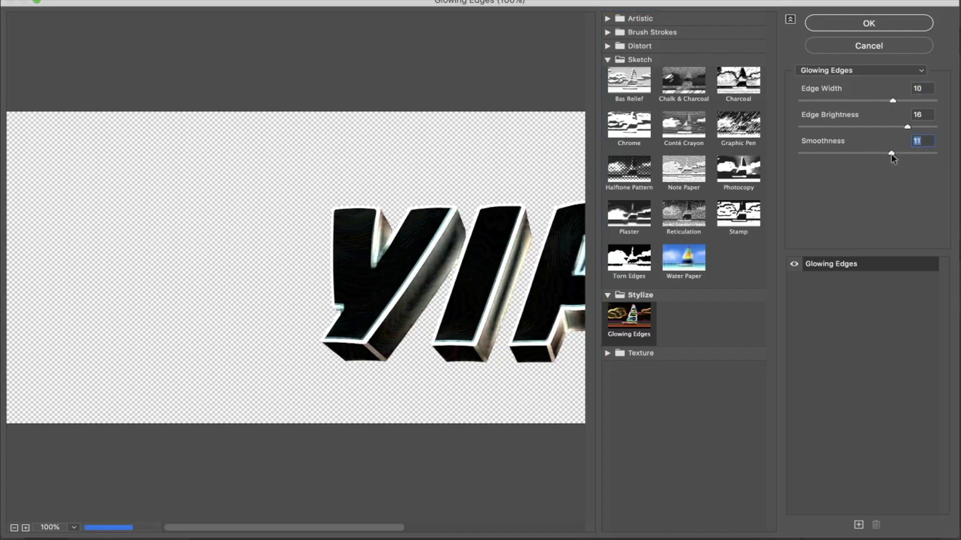
left_click(864, 154)
left_click(898, 26)
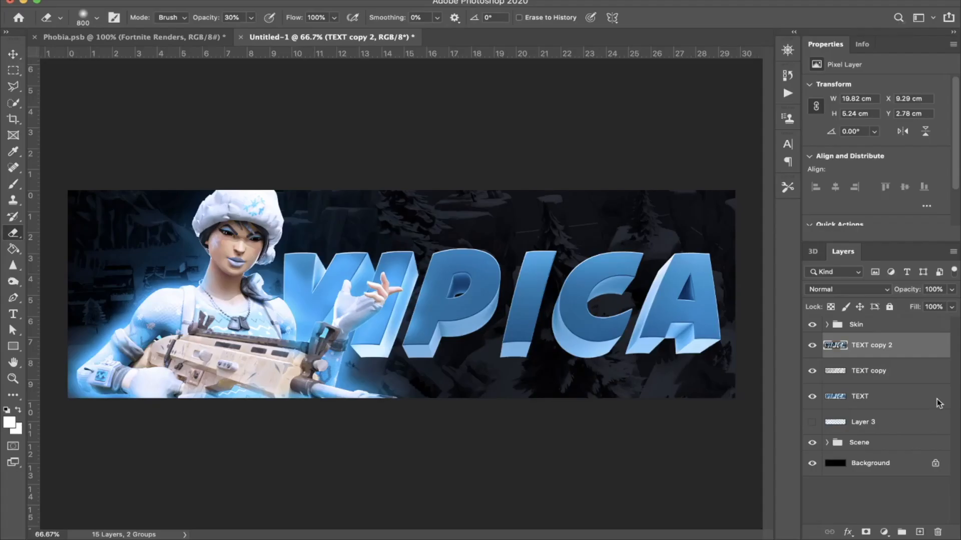
Step: Blend the glowing-edges title copy as Soft Light at 50% opacity
left_click(862, 290)
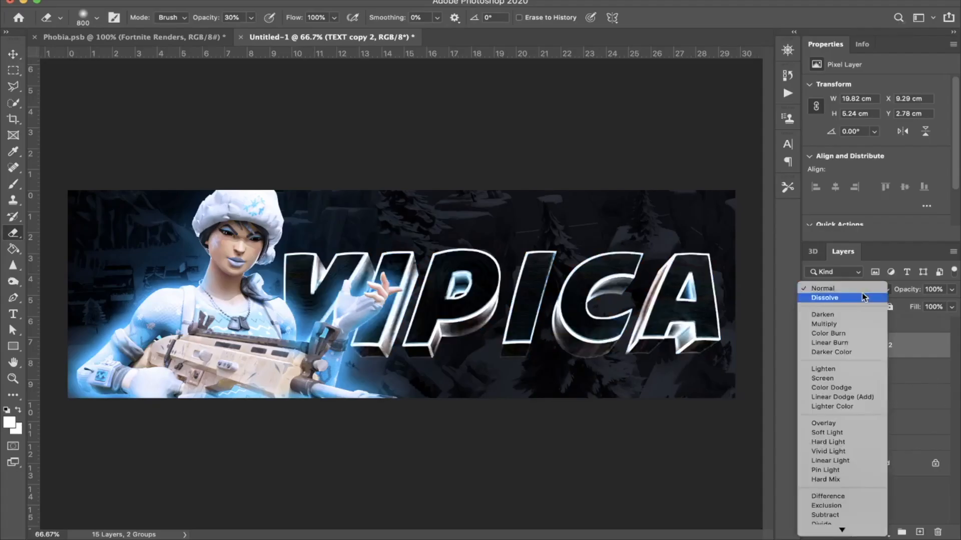
left_click(874, 433)
left_click_drag(914, 290, 885, 291)
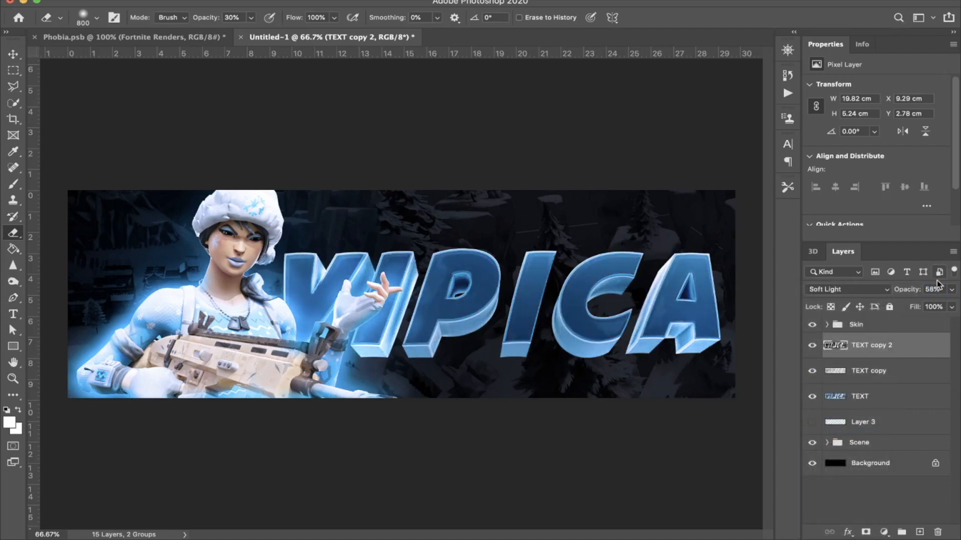
type("50")
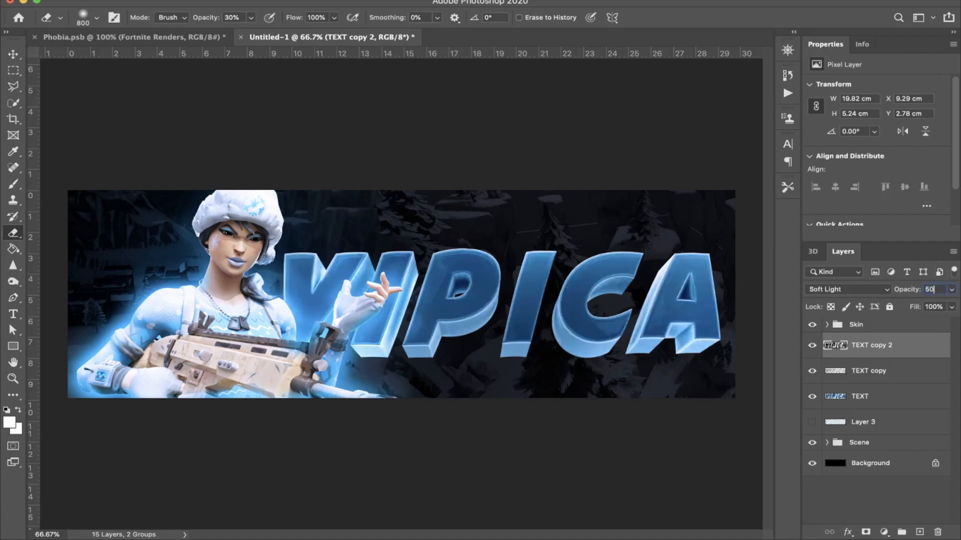
Step: Merge the TEXT layer with its two copies, place Layer 3 above the merged title and show it
left_click(860, 397, "shift")
key("ctrl+e")
left_click_drag(867, 373, 850, 350)
left_click(814, 351)
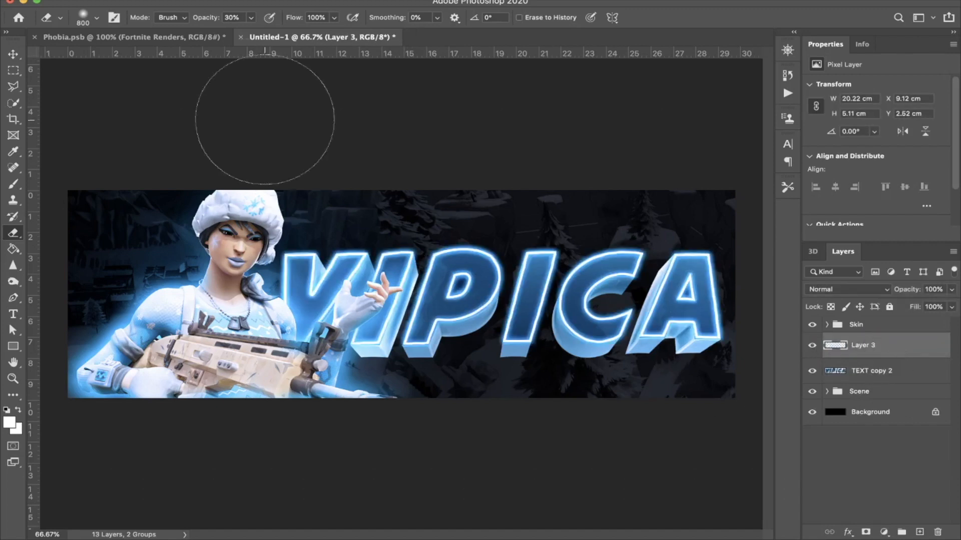
Step: Bring a Fortnite landscape screenshot from Phobia.psb into the header document, above Layer 3
left_click(201, 37)
scroll(884, 487, "down", 5)
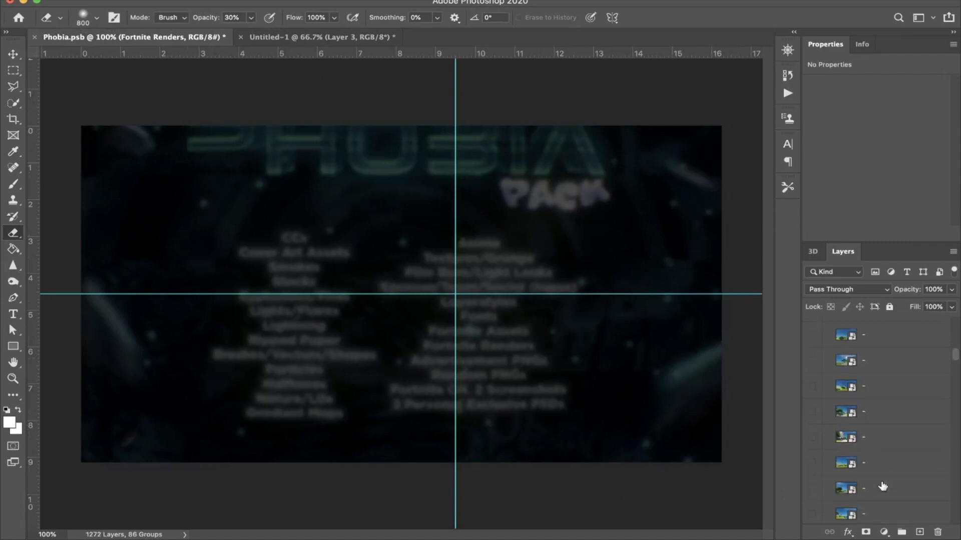
left_click(816, 413)
left_click(816, 413)
left_click_drag(323, 37, 417, 260)
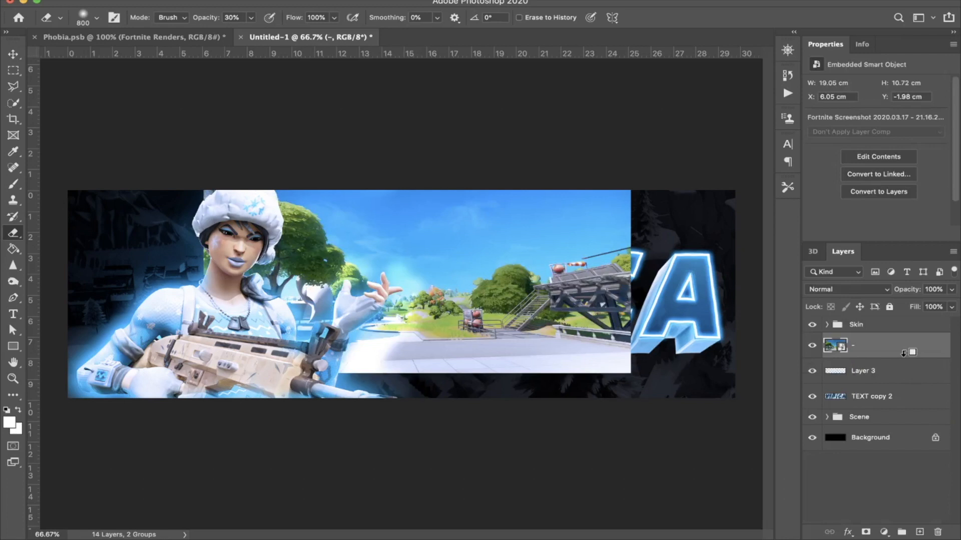
Step: Merge the Layer 3 outline with TEXT copy 2 and clip the landscape screenshot to the merged title
left_click(903, 354, "alt")
left_click(898, 381)
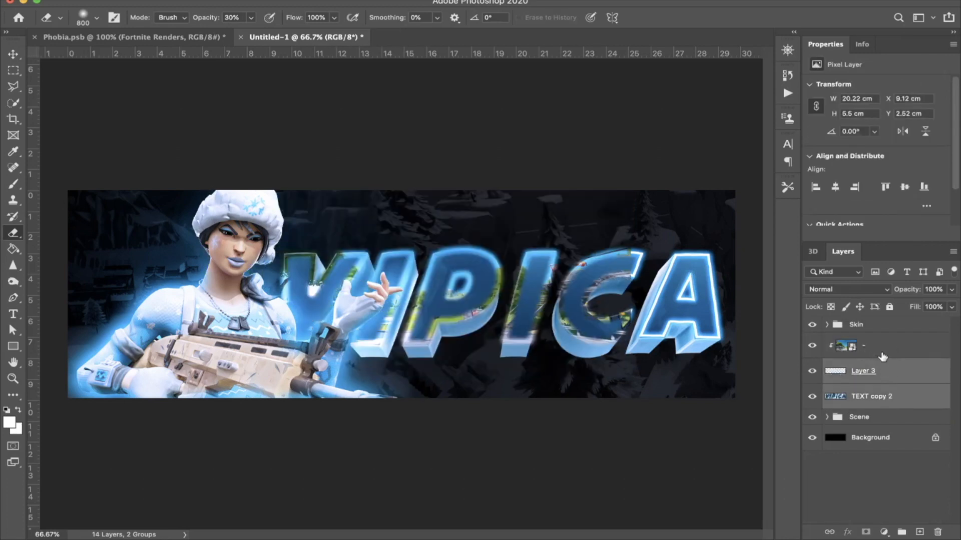
left_click(883, 359, "alt")
left_click(879, 396, "shift")
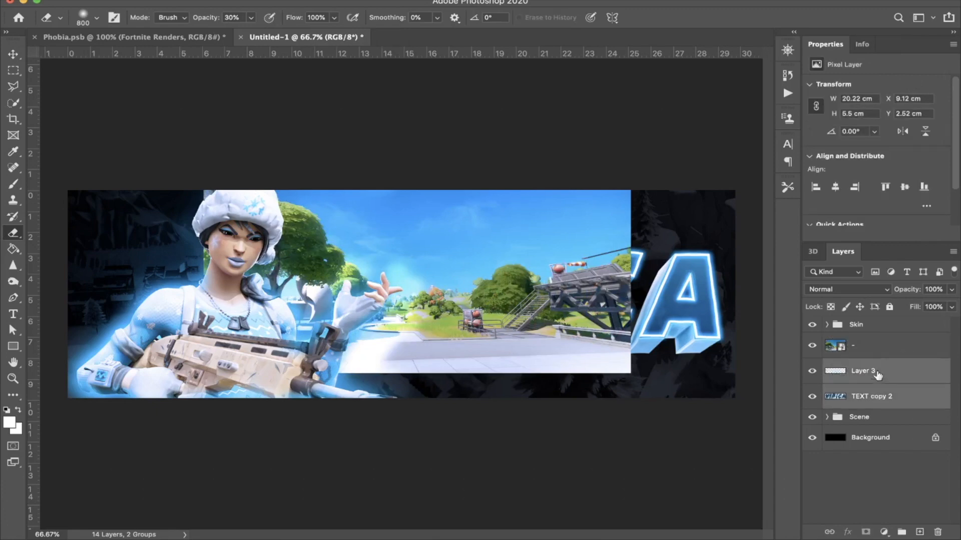
key("super+e")
left_click(881, 365, "alt")
left_click(880, 357, "alt")
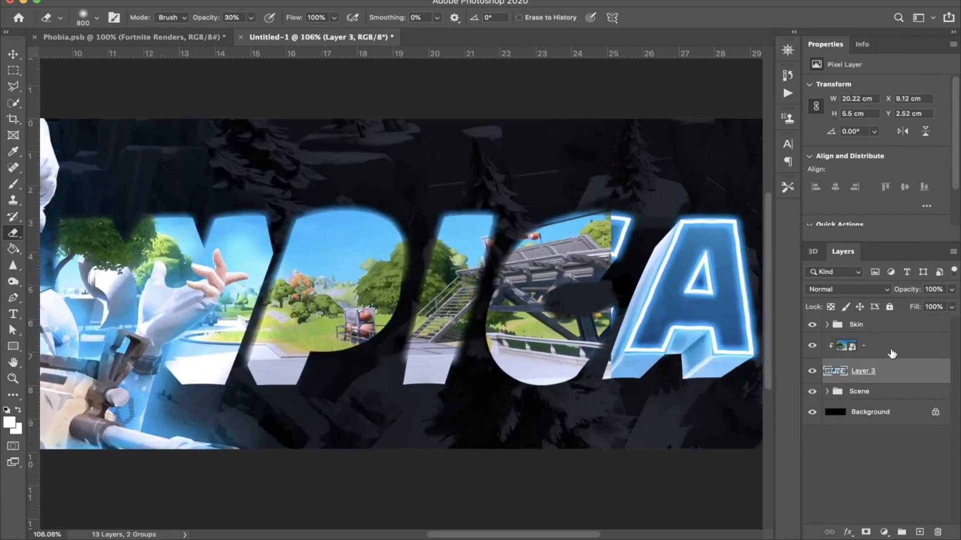
key("super+t")
key("super+minus")
key("super+minus")
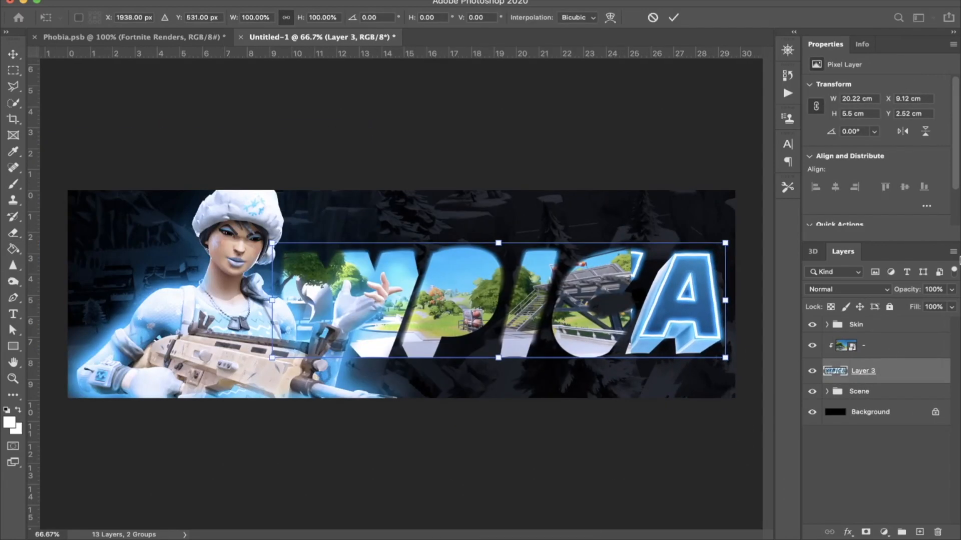
left_click_drag(723, 300, 913, 302)
key("Escape")
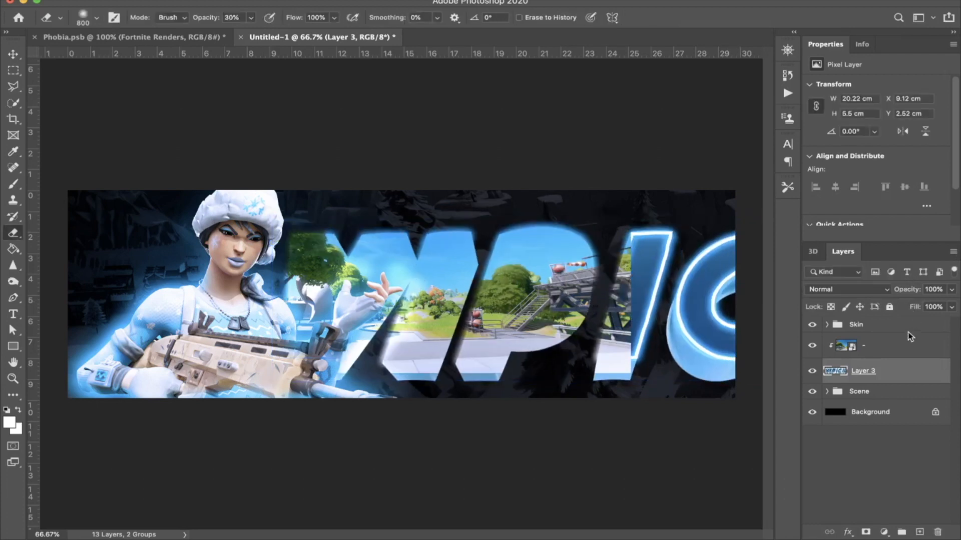
key("e")
Step: Scale the clipped landscape screenshot to about 23.71 × 13.34 cm so it covers all the title letters
left_click(899, 348)
key("super+t")
left_click_drag(630, 261, 735, 260)
key("Return")
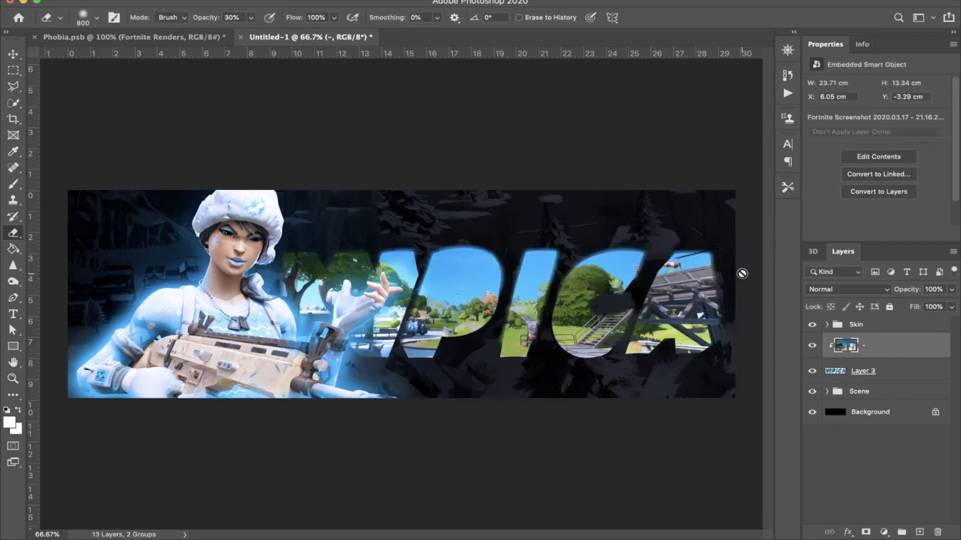
Step: Blend the clipped landscape screenshot into the title as Soft Light at 11% opacity
left_click(825, 289)
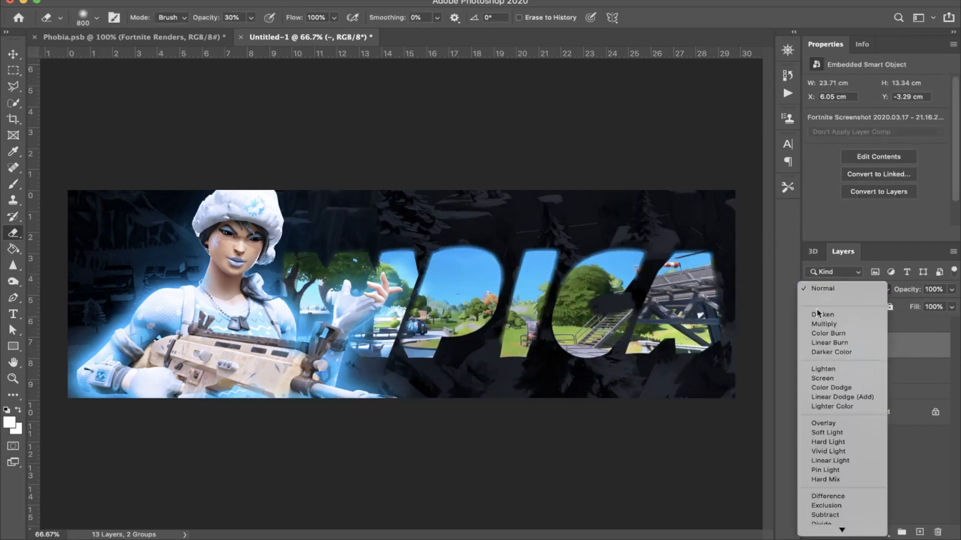
left_click(823, 430)
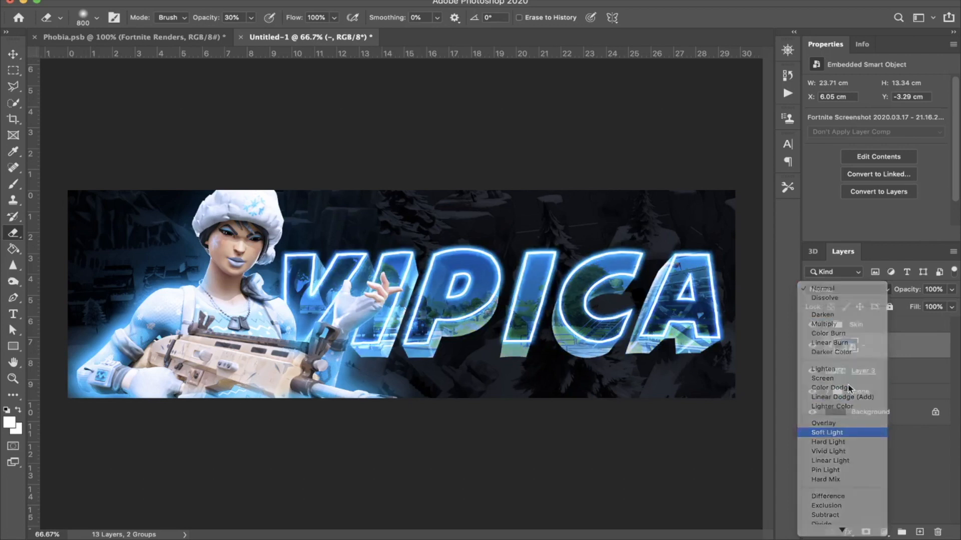
left_click_drag(911, 291, 853, 295)
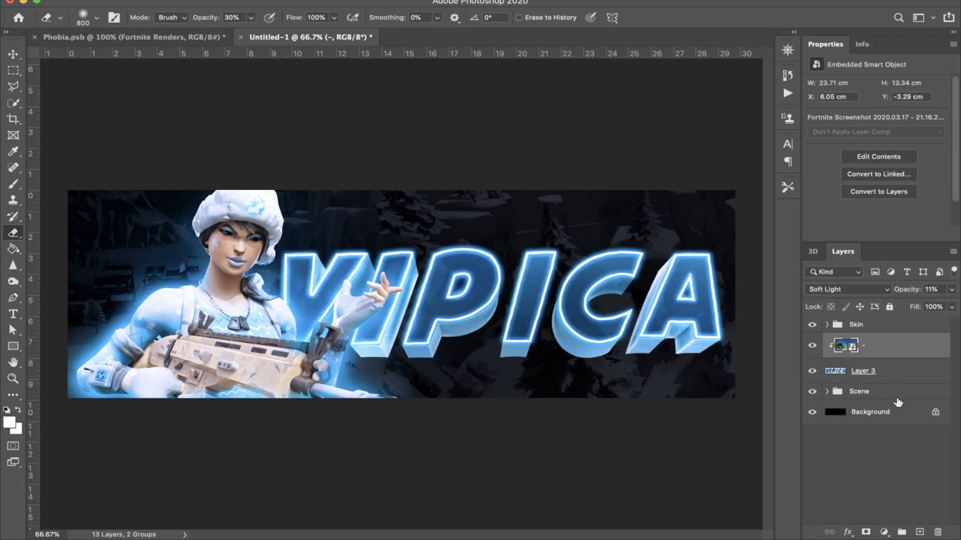
Step: Group the title layer with its clipped screenshot, name the group TEXT and select the Skin group
left_click(889, 375, "shift")
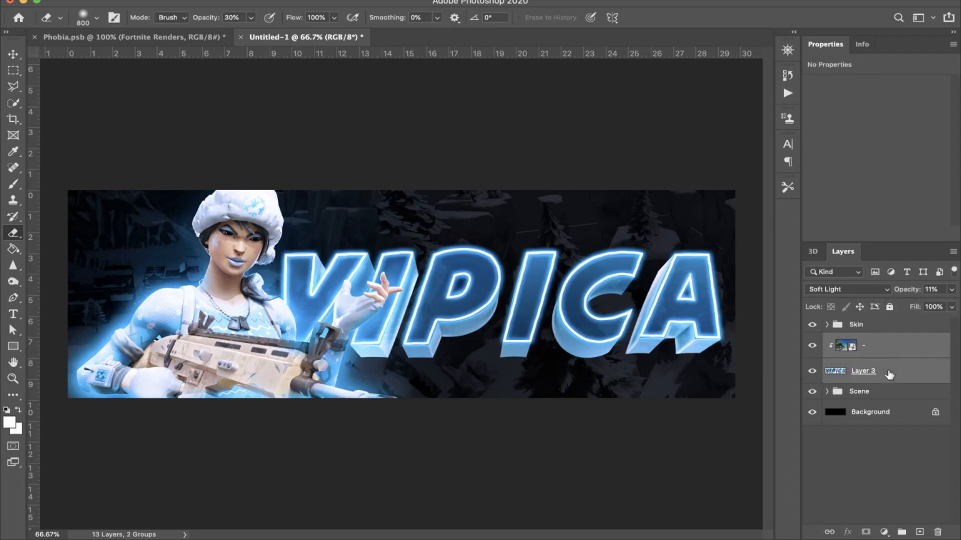
key("super+g")
double_click(859, 342)
type("TEXT")
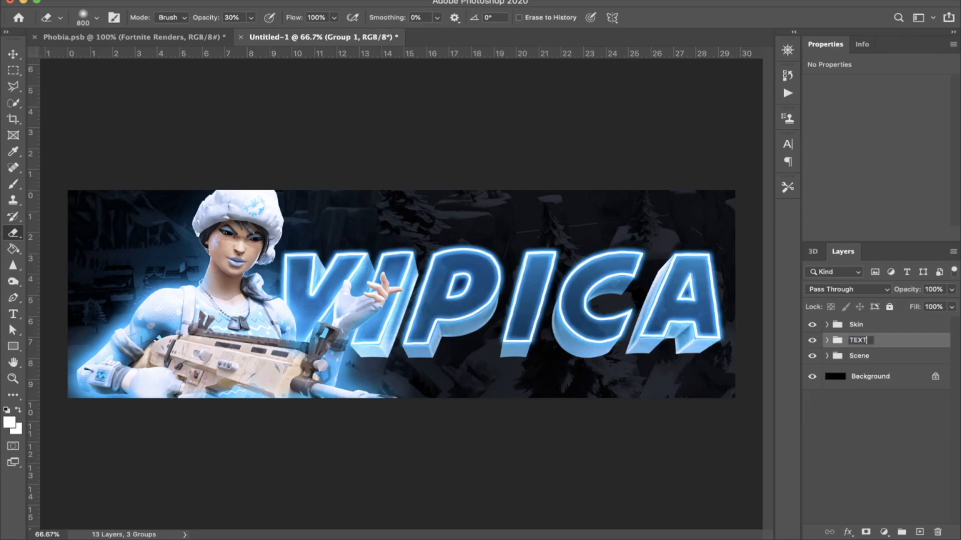
key("Return")
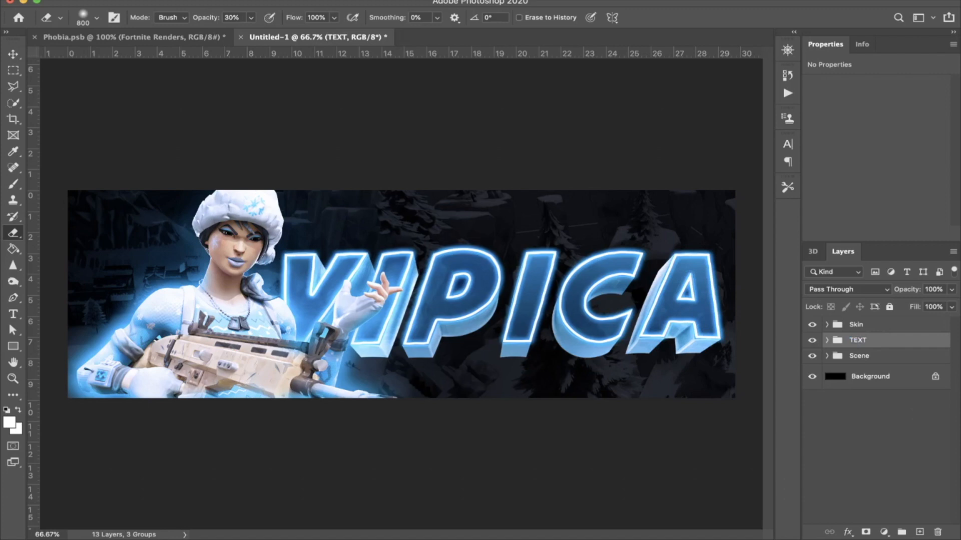
left_click(931, 330)
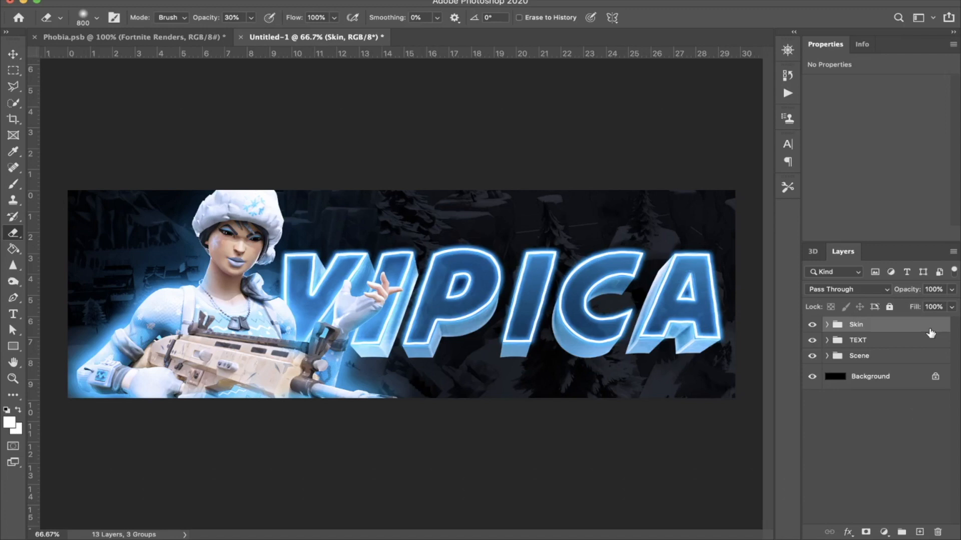
Step: Add an unclipped Brightness/Contrast adjustment above the Skin group with brightness 5 and contrast 20
left_click(884, 532)
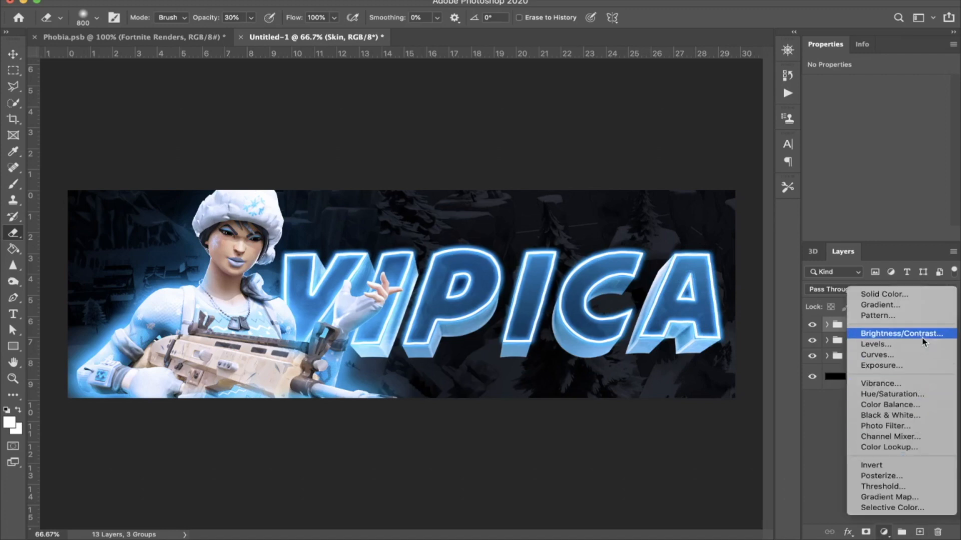
left_click(901, 333)
left_click(910, 330, "alt")
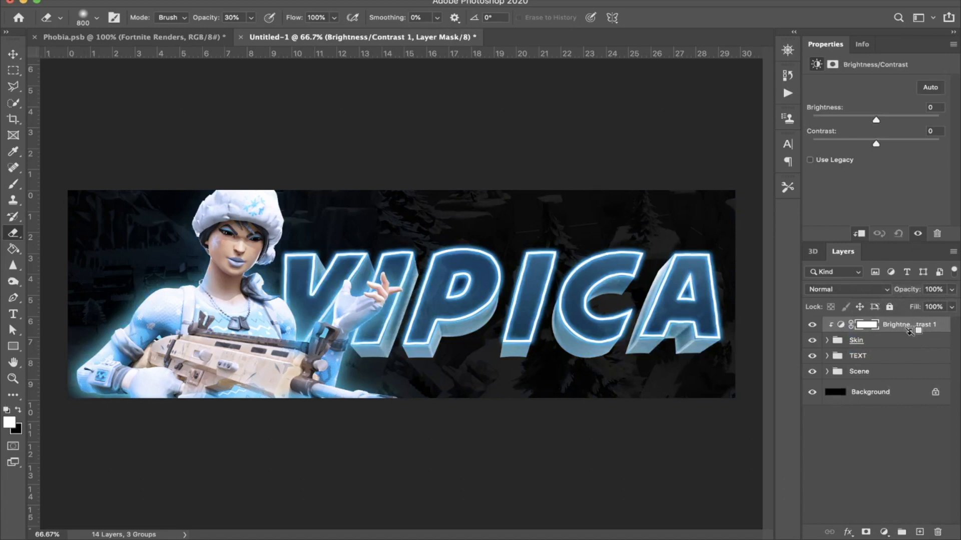
left_click(910, 330, "alt")
left_click_drag(876, 120, 881, 120)
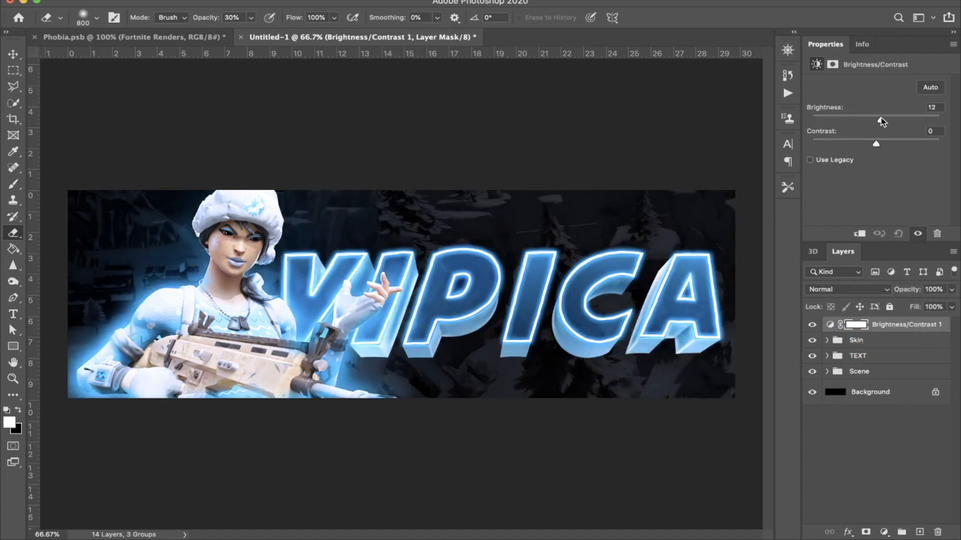
left_click_drag(896, 142, 889, 143)
Step: Add a Color Balance adjustment with midtones at Cyan/Red -5, Magenta/Green +2 and Yellow/Blue +15
left_click(884, 532)
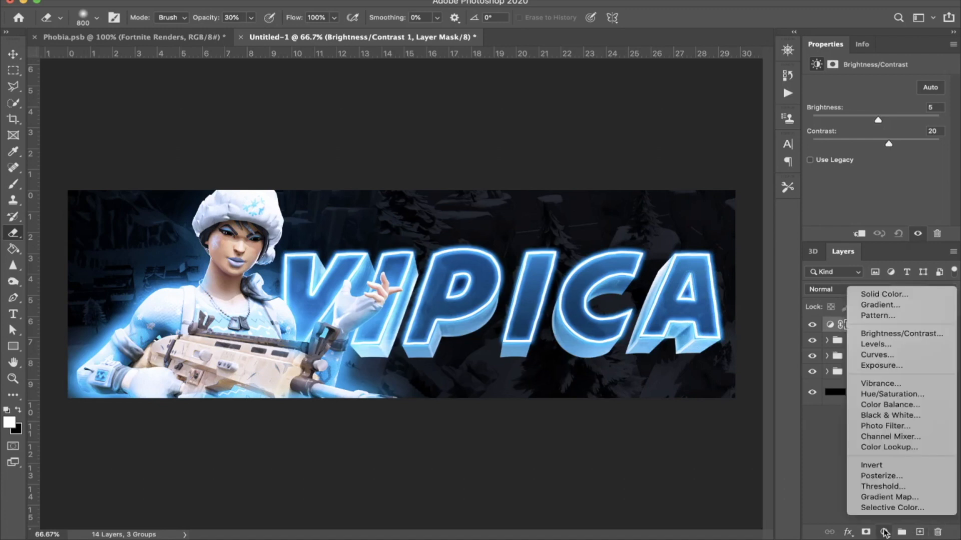
left_click(918, 406)
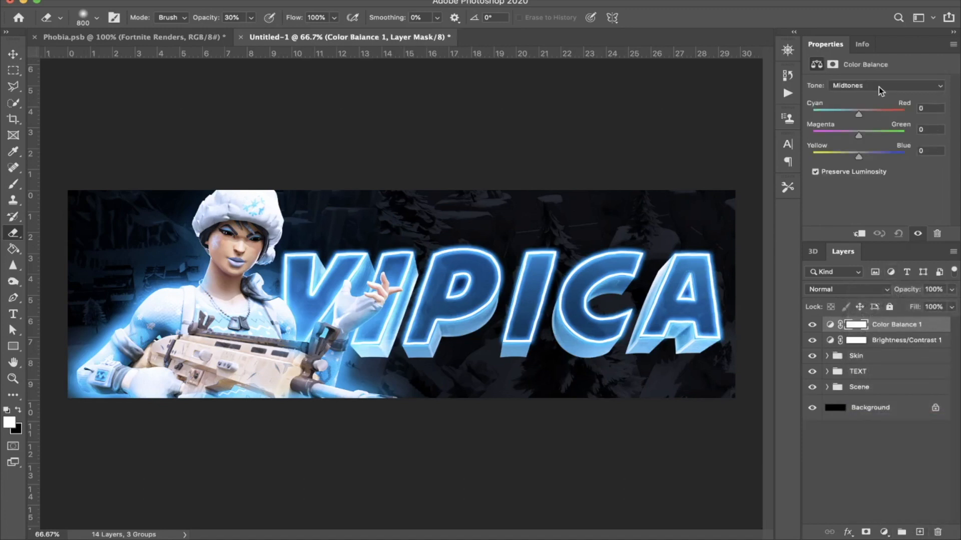
left_click_drag(861, 111, 865, 154)
Step: Add a Curves adjustment and pull the RGB curve's midtones slightly down, with a second point holding the highlights
left_click(883, 532)
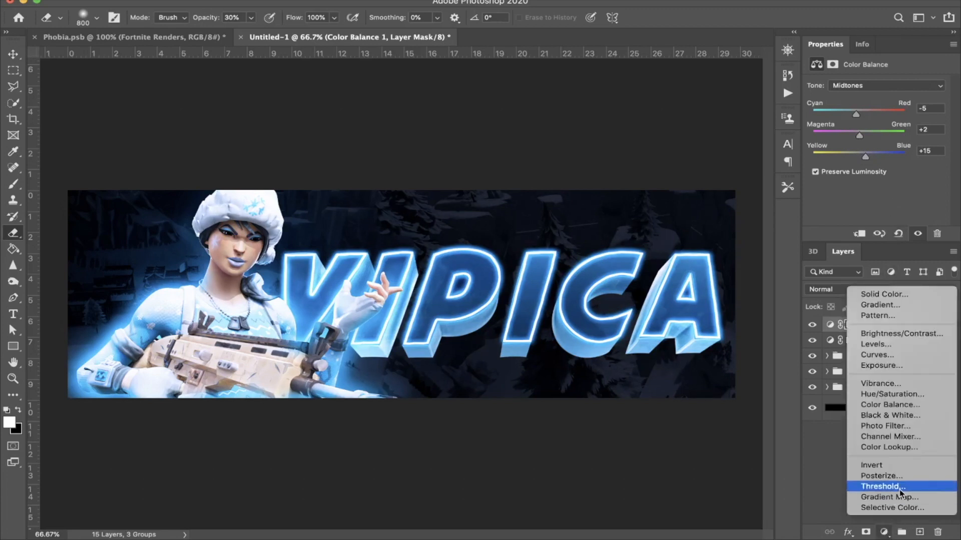
left_click(914, 354)
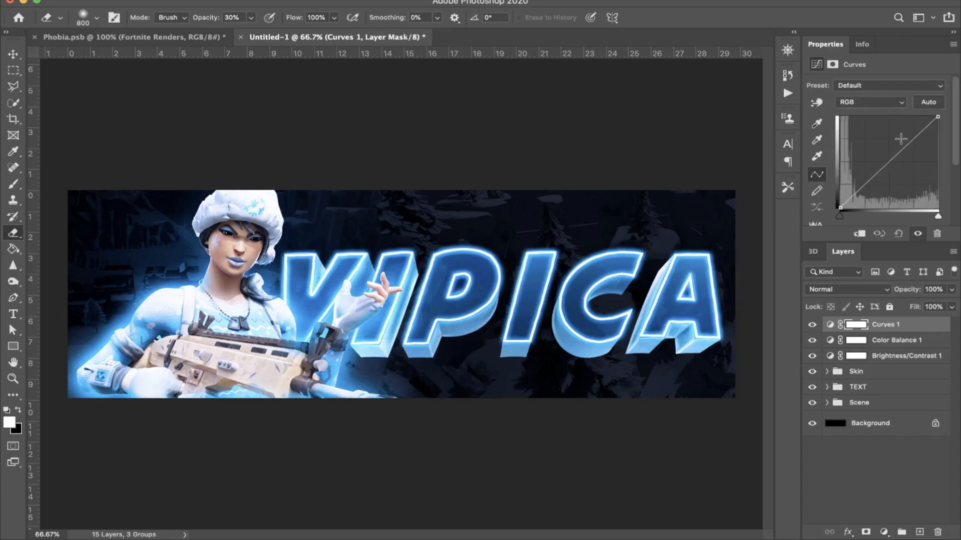
left_click_drag(910, 142, 886, 169)
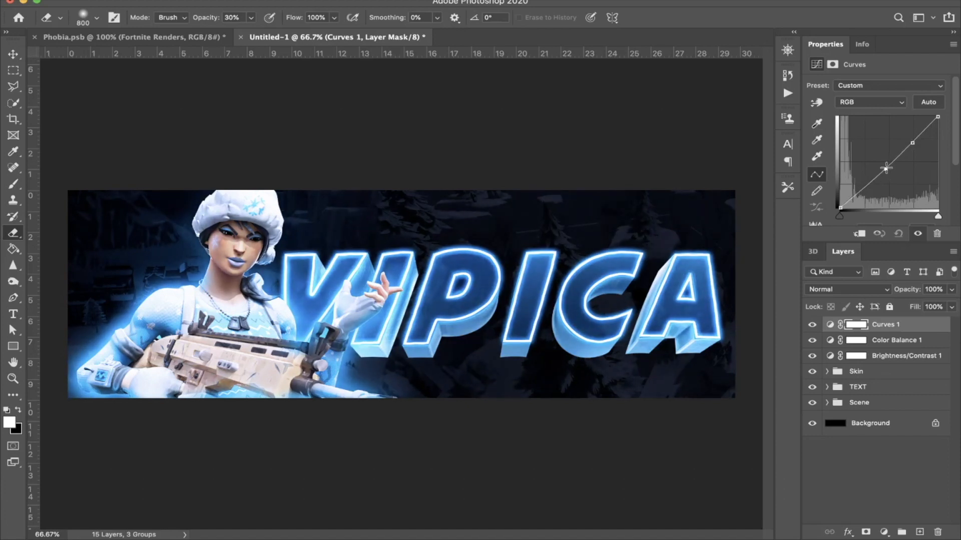
Step: Group the Curves, Color Balance and Brightness/Contrast adjustments, name the group FILTER #1 and lock it
left_click(892, 356, "shift")
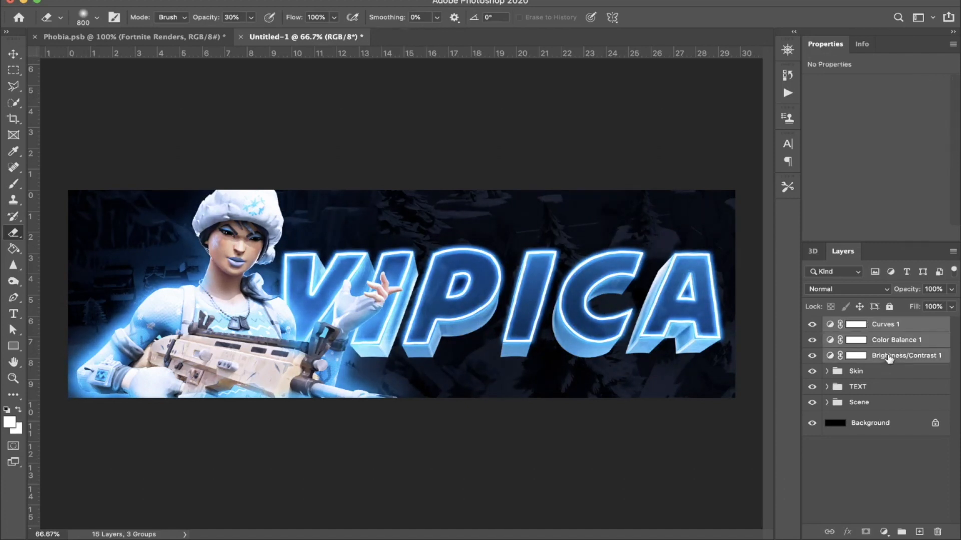
key("super+g")
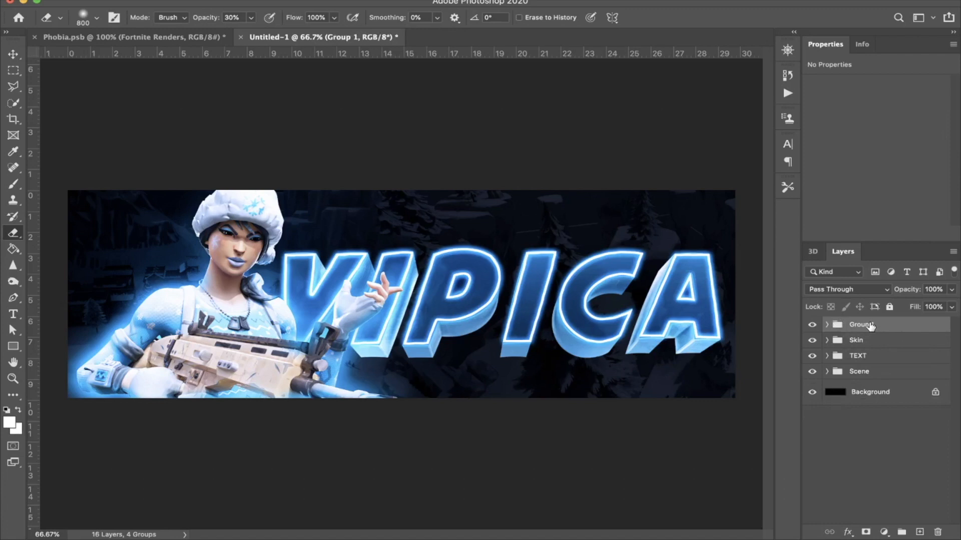
double_click(877, 326)
type("FILTER #1")
key("Return")
left_click(889, 307)
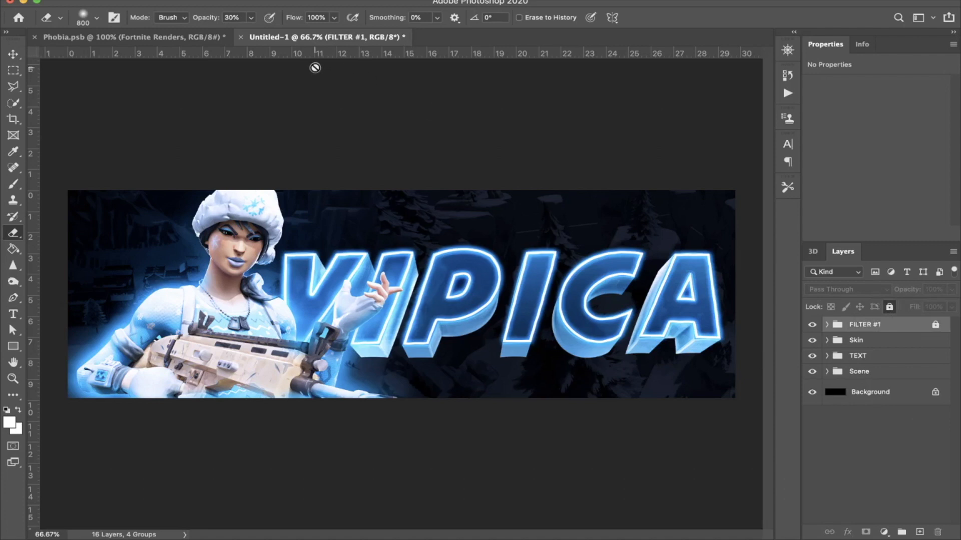
Step: Add an empty layer above the Scene group, switch to Chrome and search Google Images for "frosty overlay"
left_click(886, 374)
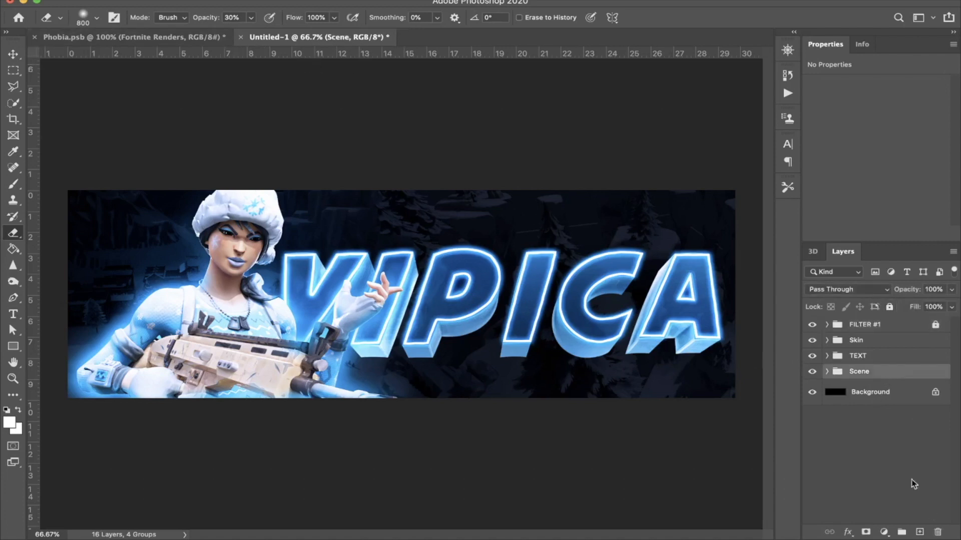
left_click(921, 533)
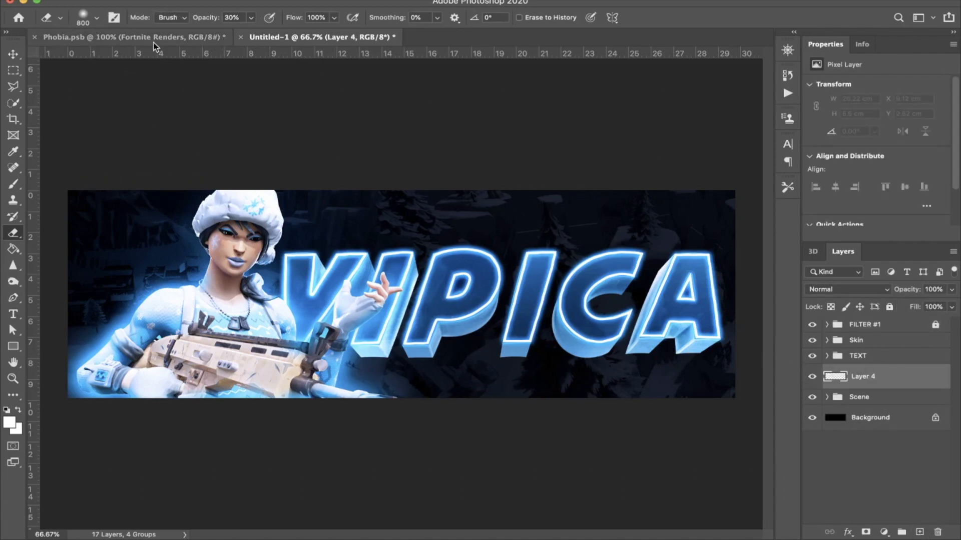
mouse_move(220, 538)
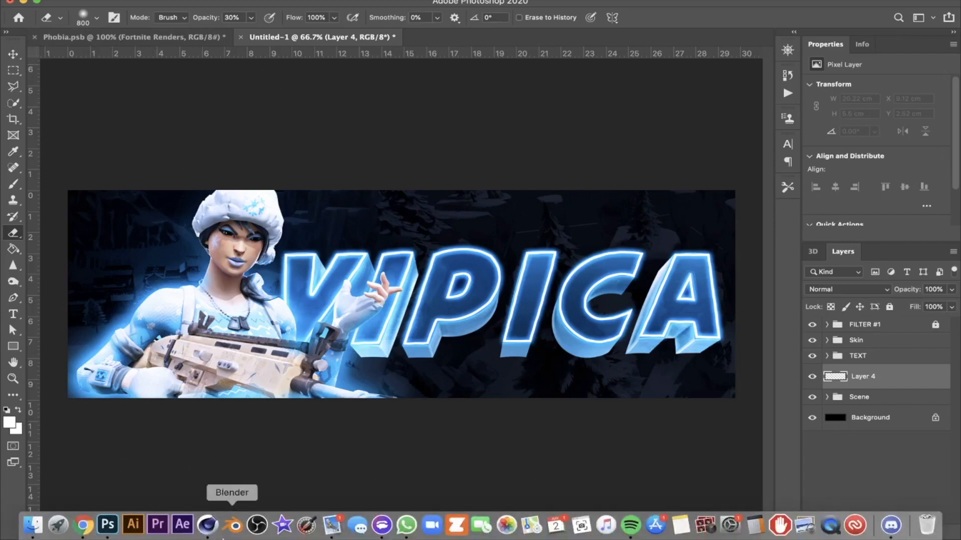
left_click(91, 529)
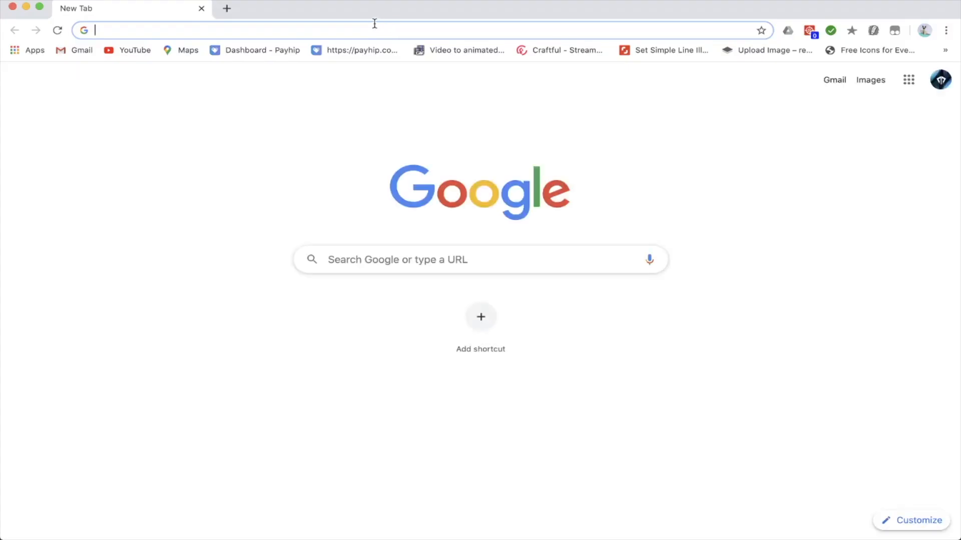
type("frost")
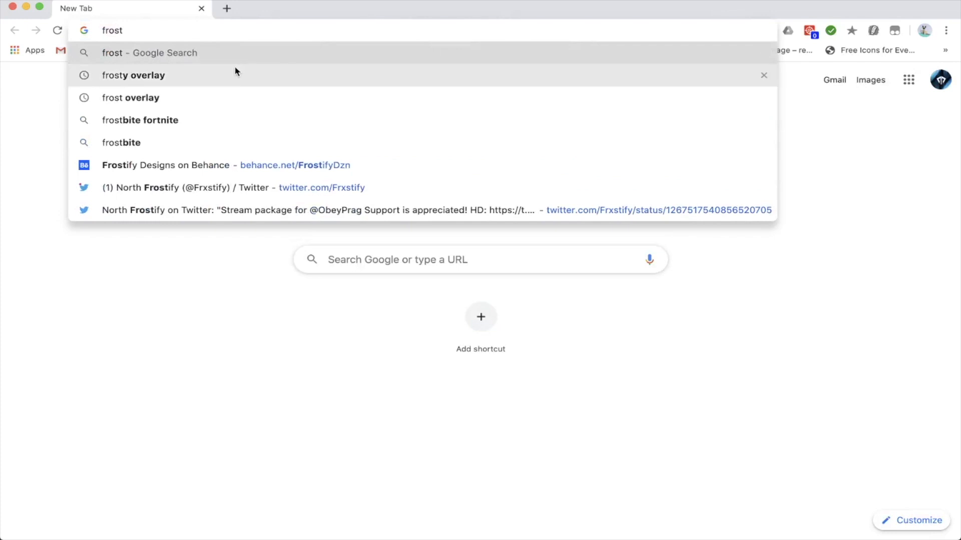
left_click(235, 71)
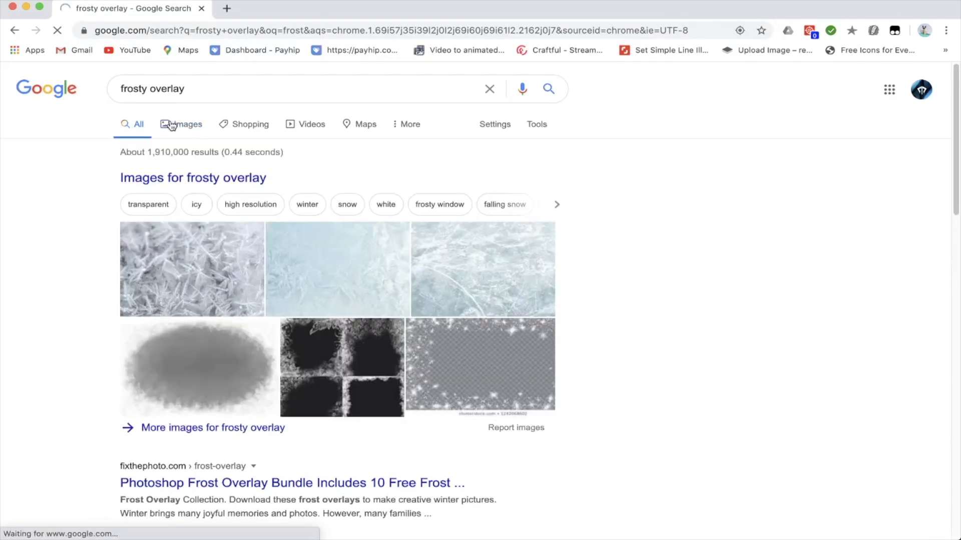
left_click(172, 125)
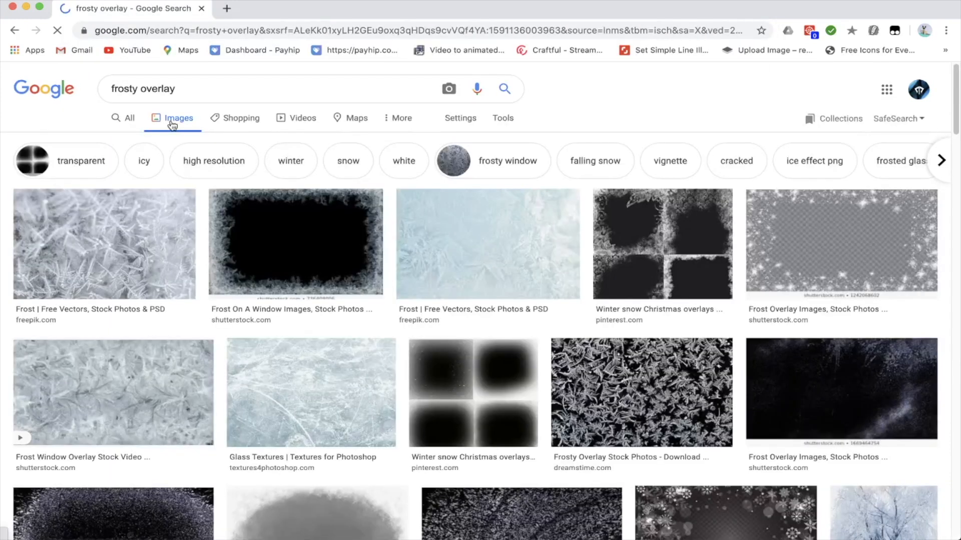
Step: Browse the frost overlays and copy the Shutterstock "Frost On A Window" image with the black centre
scroll(200, 382, "down", 10)
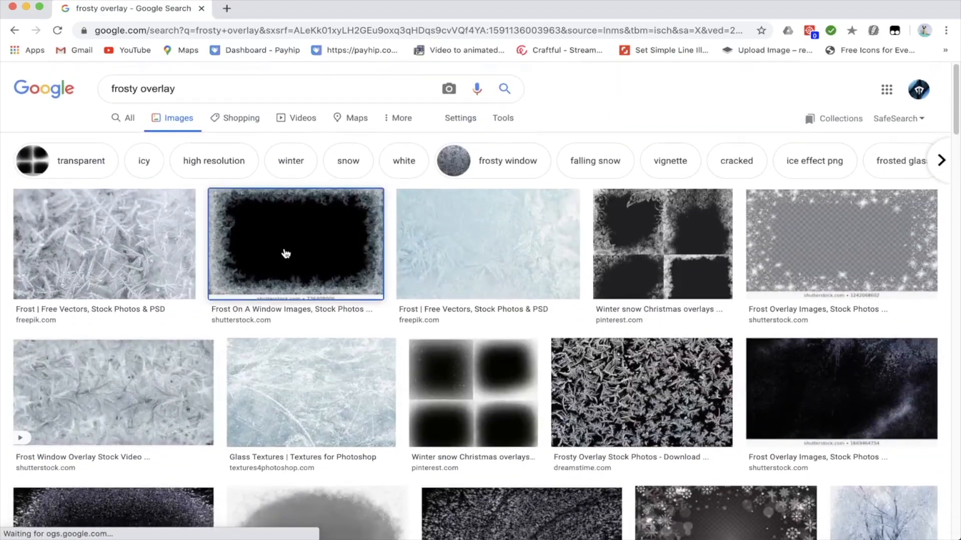
left_click(281, 253)
scroll(651, 350, "down", 5)
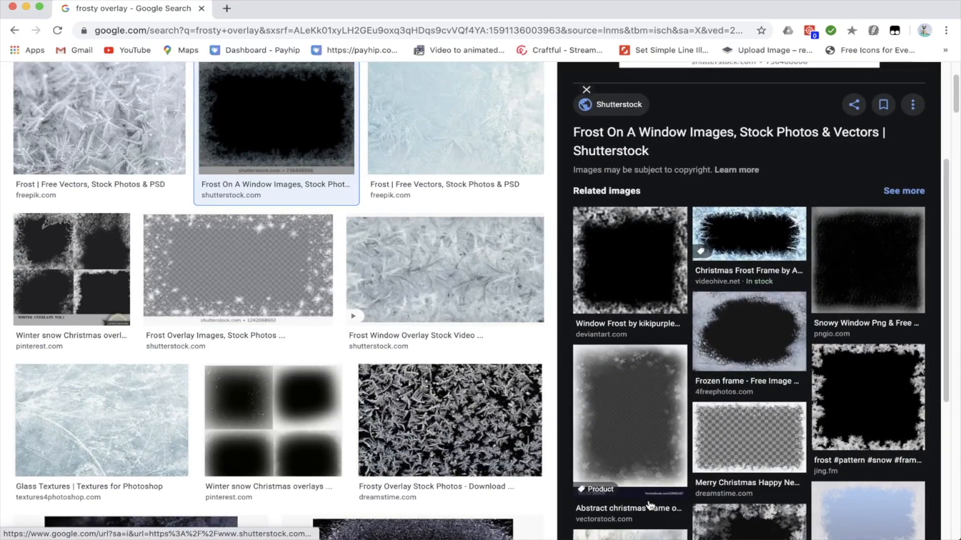
scroll(649, 505, "down", 7)
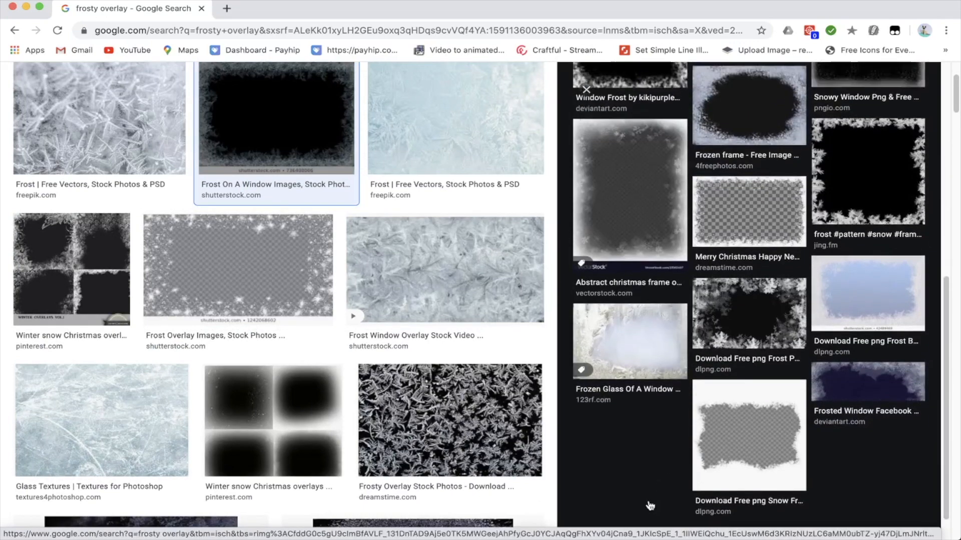
left_click(868, 150)
left_click(305, 104)
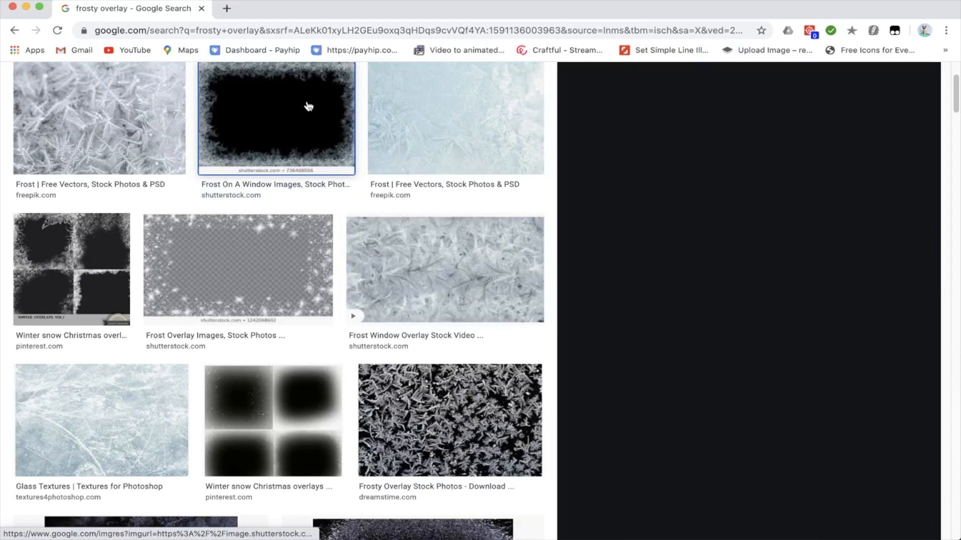
right_click(709, 121)
left_click(750, 226)
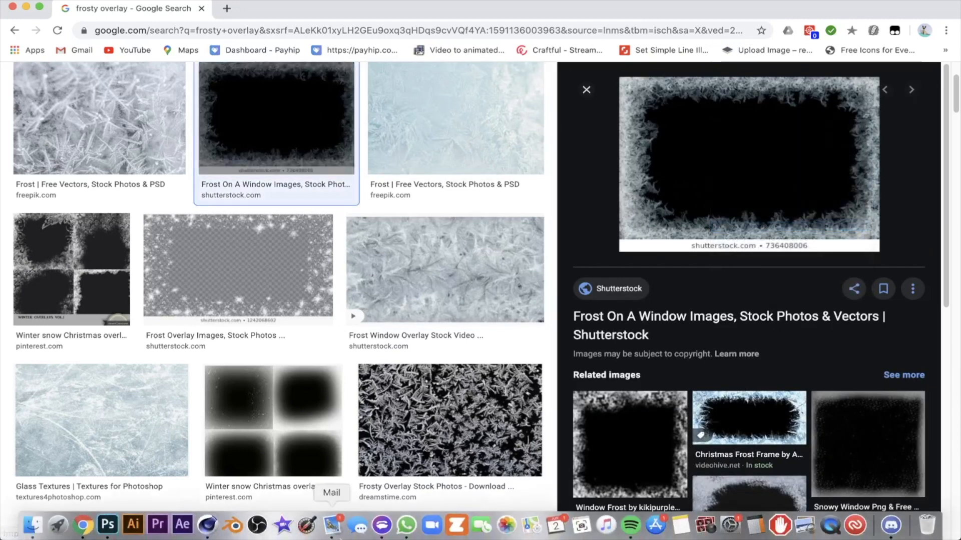
Step: Switch to Photoshop, paste the frost image into Layer 4 and scale it to about 794% so it covers the header
left_click(107, 523)
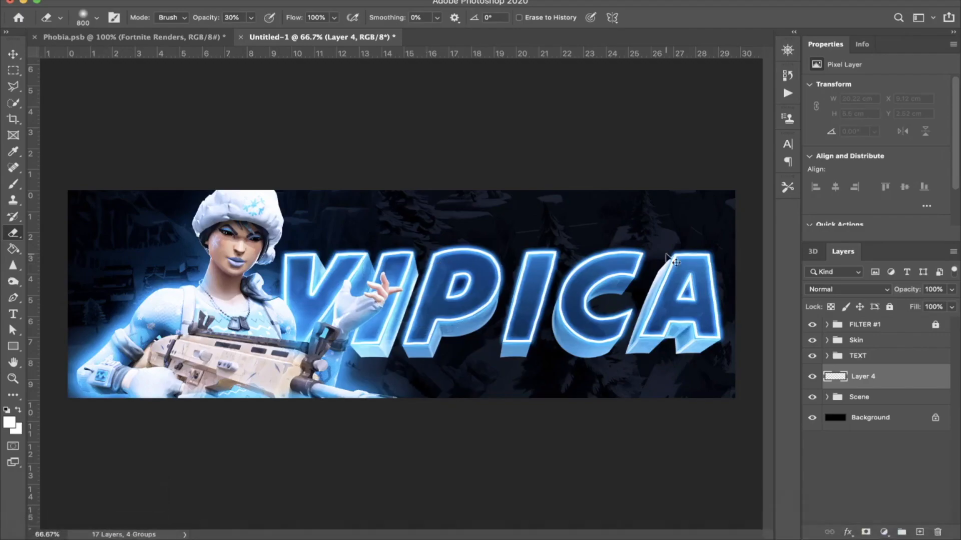
key("super+v")
key("super+t")
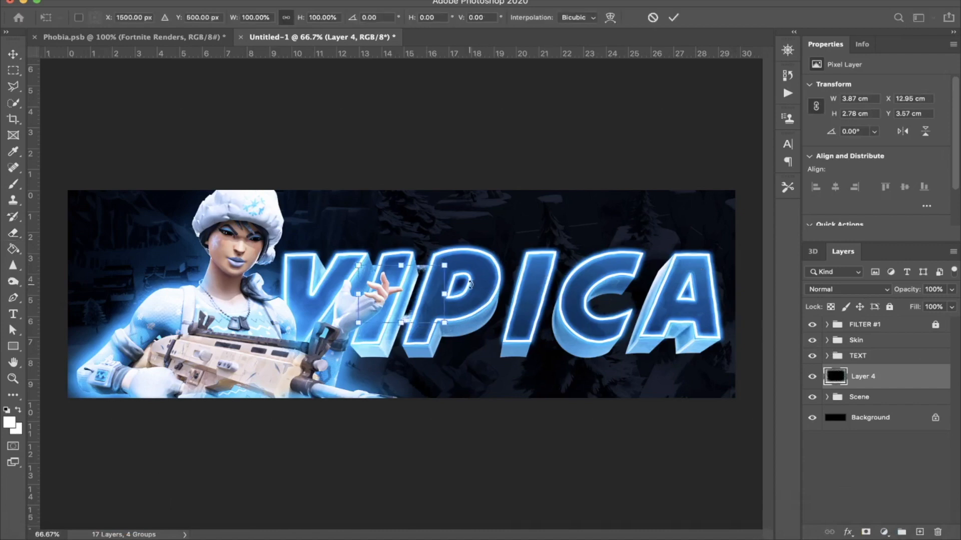
left_click_drag(437, 296, 751, 300)
key("Return")
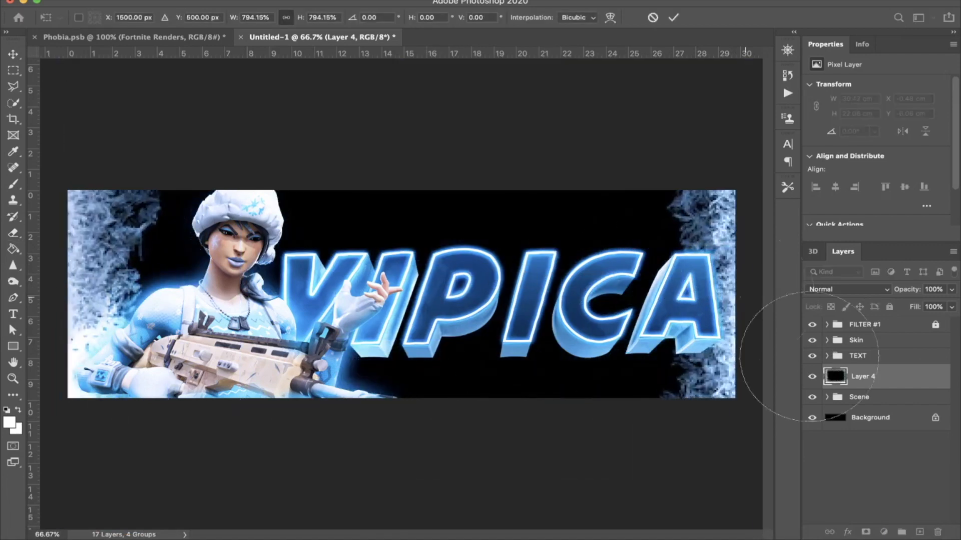
Step: Blend the frost overlay layer into the background as Screen at 8% opacity
key("e")
left_click(830, 289)
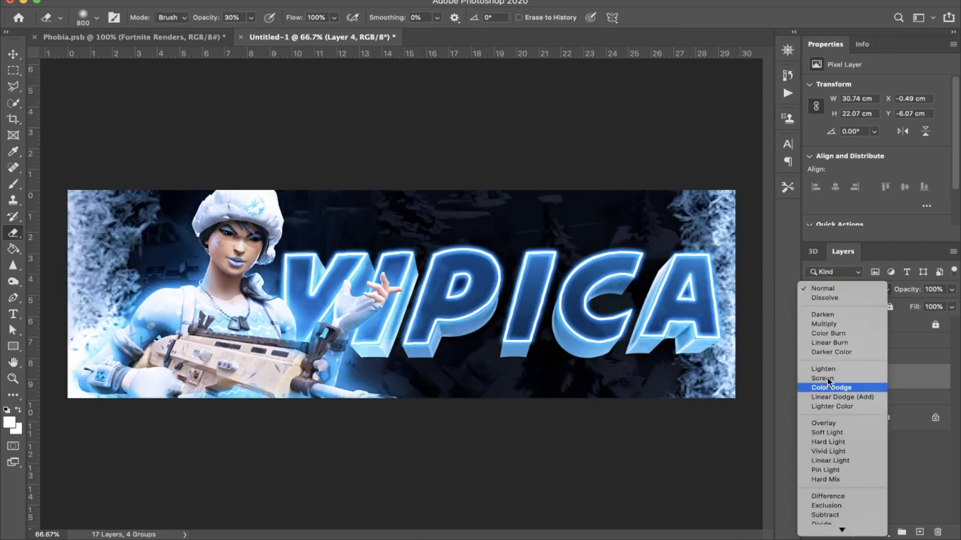
left_click(828, 380)
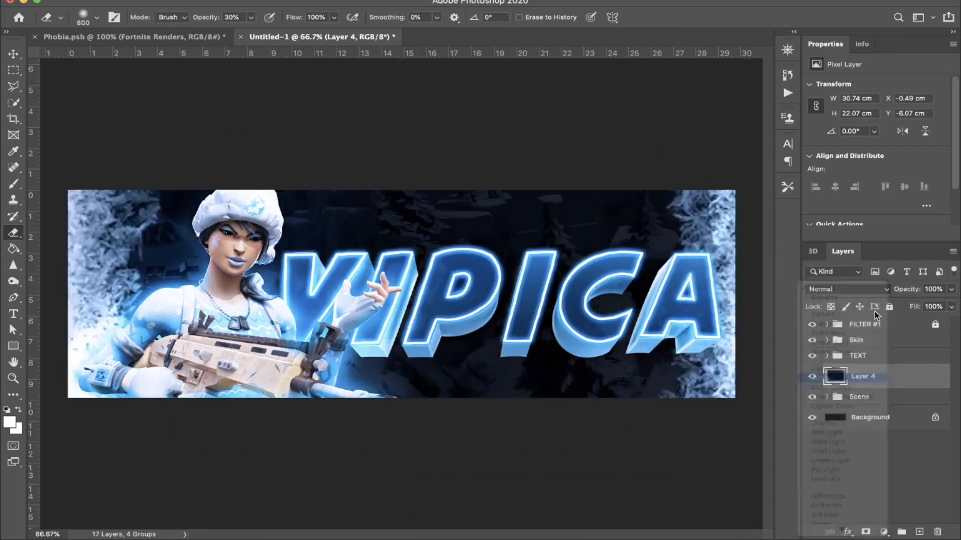
left_click_drag(906, 290, 843, 292)
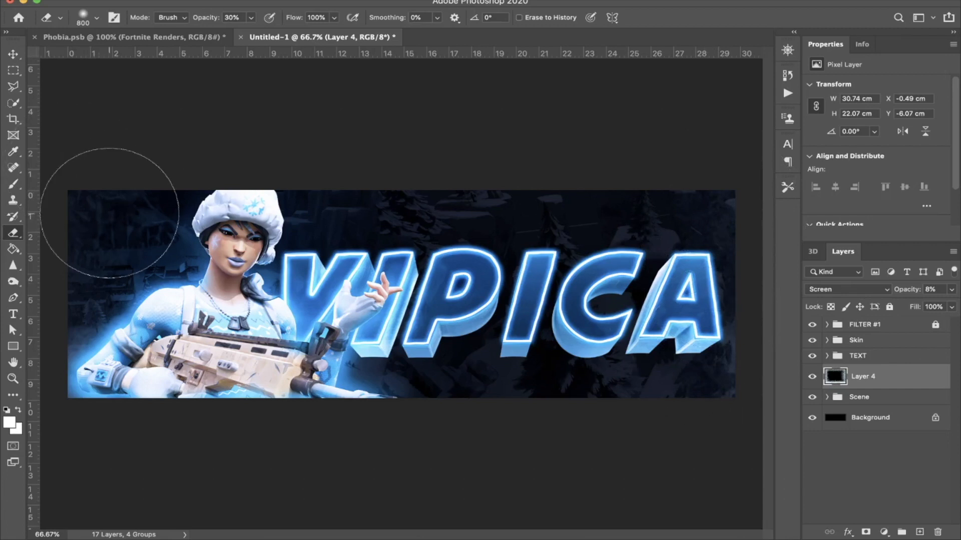
Step: Switch to the Phobia.psb document and look through its groups, expanding Textures/Grunge/Paper to reach the dark texture layers
left_click(133, 37)
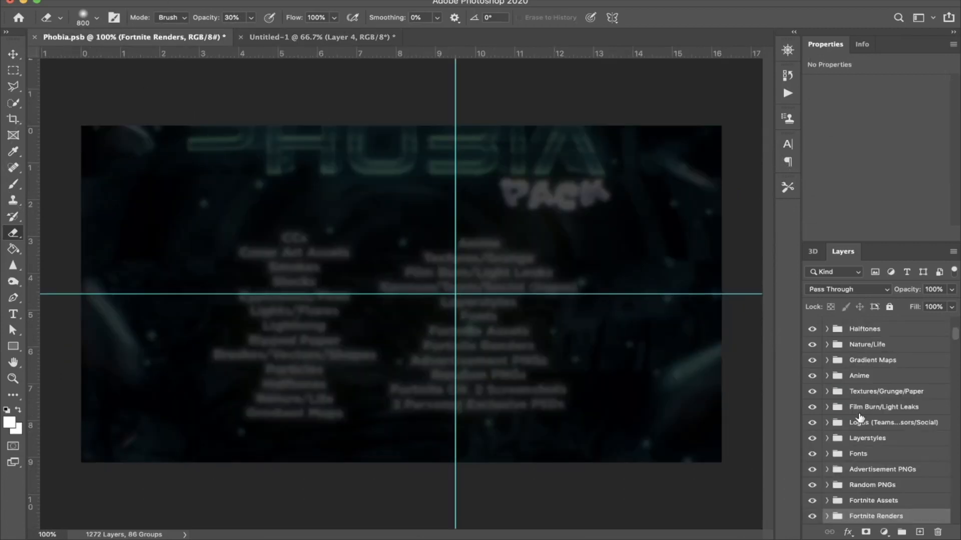
scroll(859, 418, "down", 3)
left_click(826, 483)
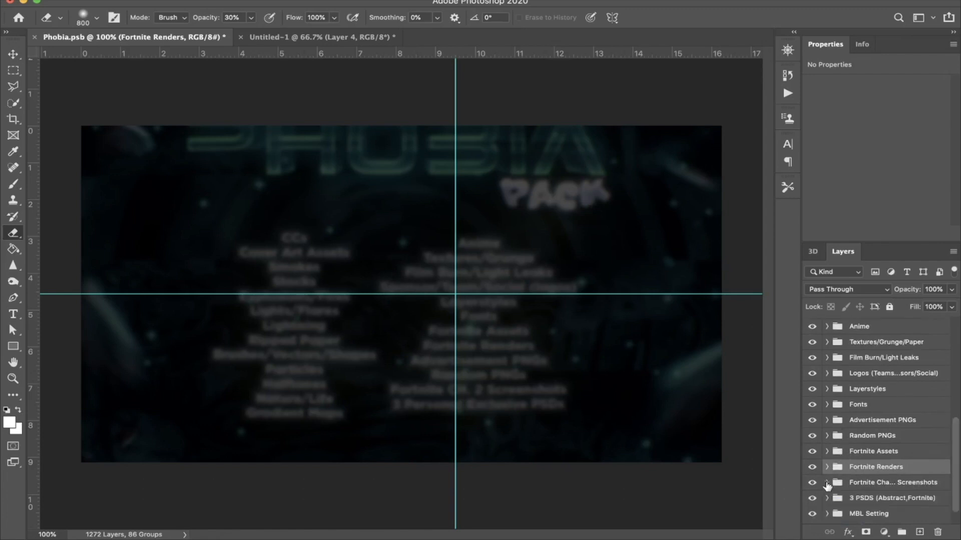
scroll(834, 428, "up", 6)
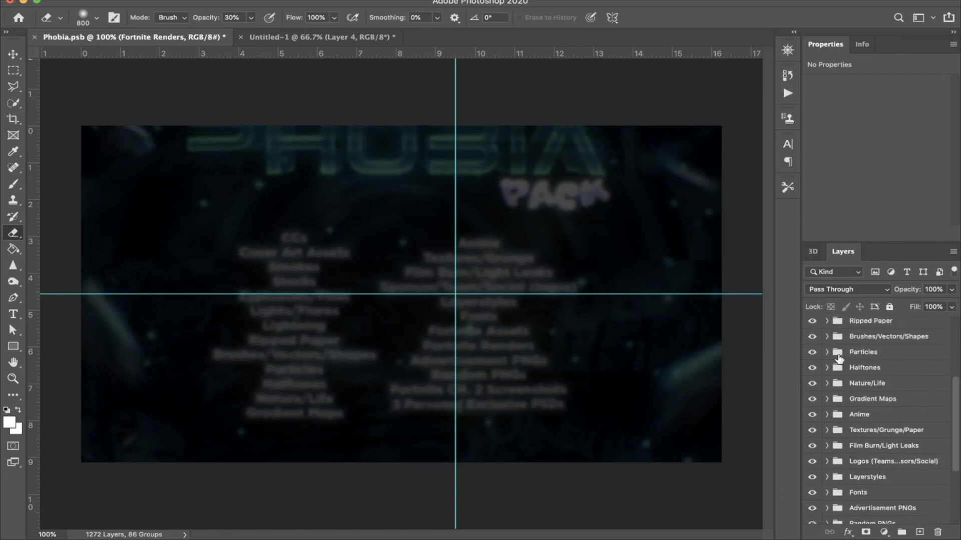
scroll(839, 358, "up", 5)
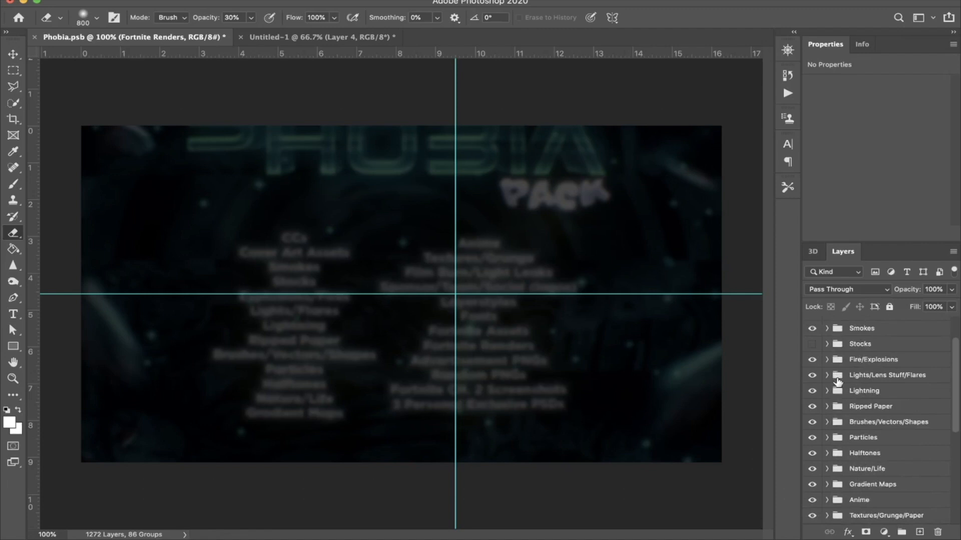
scroll(838, 382, "down", 4)
scroll(838, 484, "down", 1)
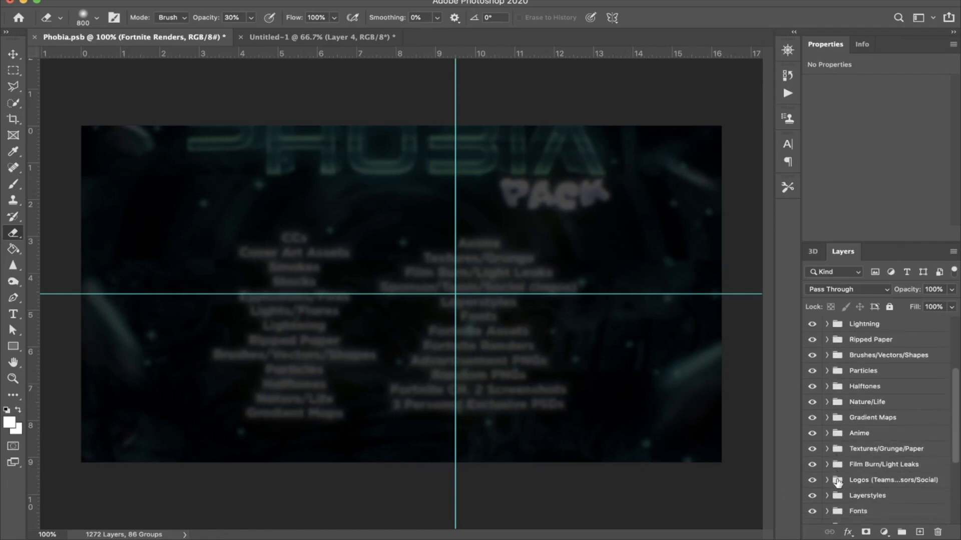
left_click(827, 449)
scroll(827, 452, "down", 4)
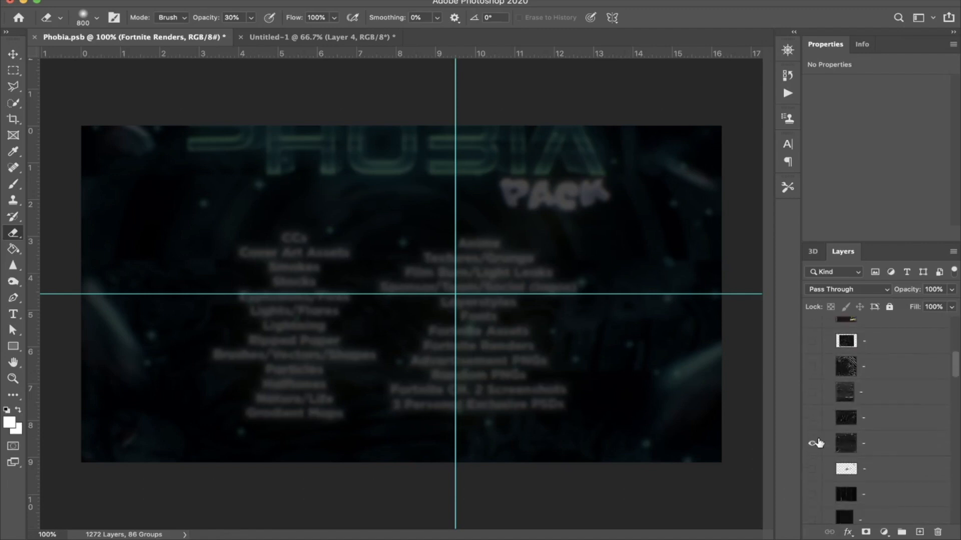
Step: Preview several dark textures and copy the crumpled plastic one into the header document above Layer 4
left_click(816, 444)
left_click(817, 442)
left_click(815, 419)
left_click(814, 419)
left_click(812, 393)
left_click(844, 418)
left_click_drag(845, 418, 387, 313)
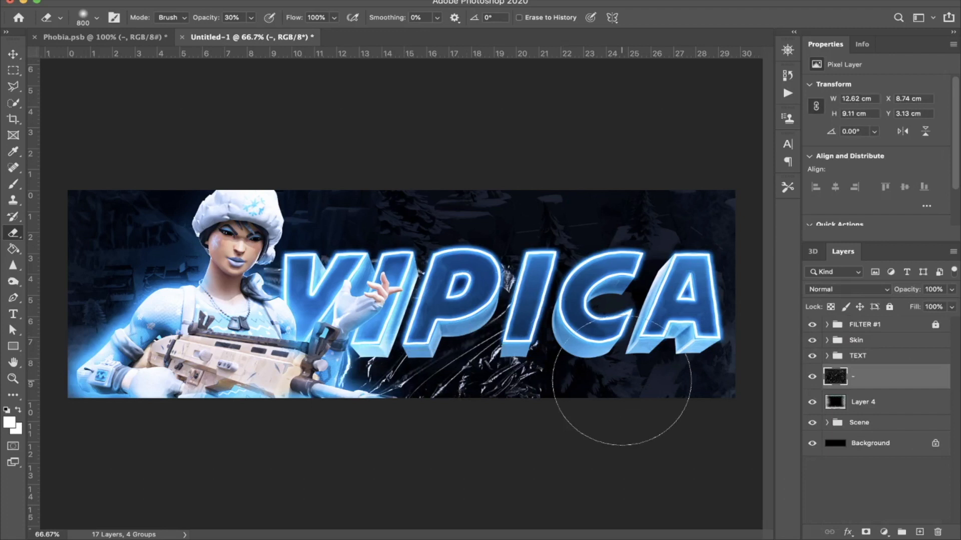
Step: Scale and position the plastic texture so it covers the whole header, about 41.13 by 29.67 cm
key("ctrl+t")
left_click_drag(543, 358, 458, 343)
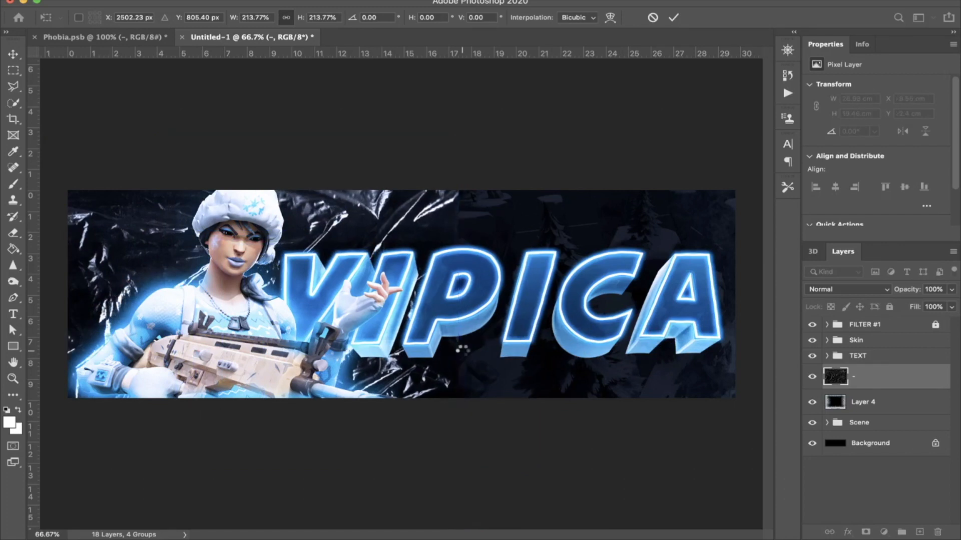
left_click_drag(759, 406, 787, 383)
Step: Blend the plastic texture as Soft Light at 26% opacity and erase its middle part behind the title
left_click(850, 290)
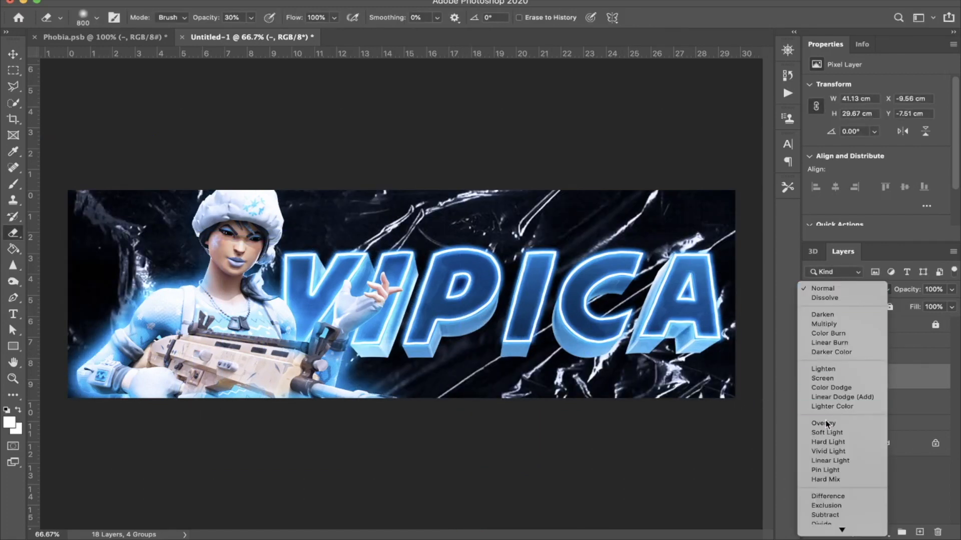
left_click(827, 434)
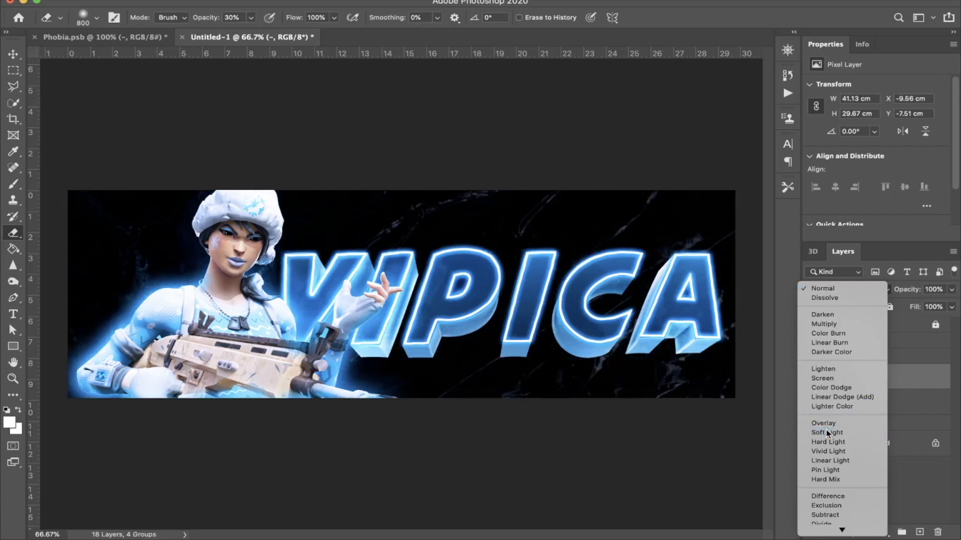
left_click_drag(917, 291, 865, 292)
mouse_move(465, 265)
left_mouse_down()
mouse_move(220, 226)
mouse_move(471, 230)
mouse_move(506, 284)
left_mouse_up()
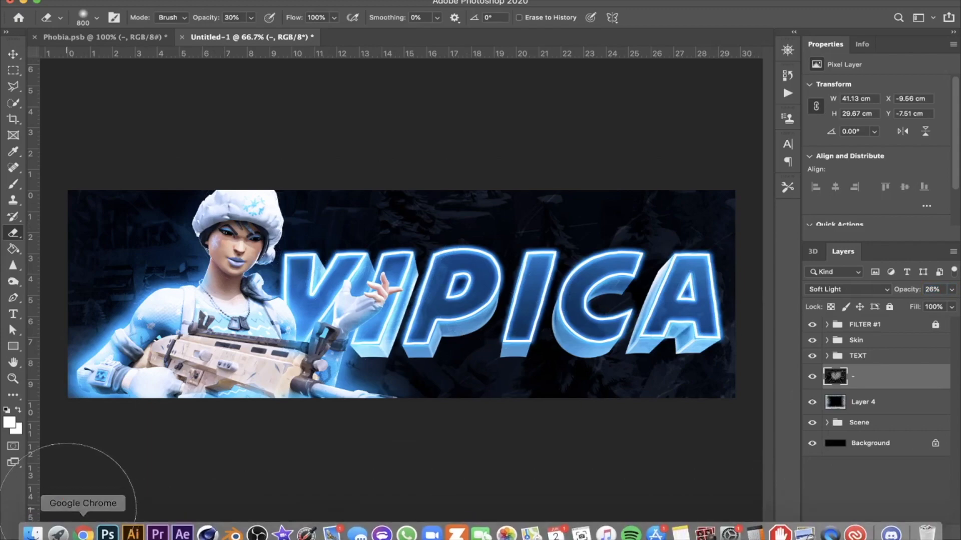
Step: Switch to Chrome and search Google Images for "snow flakes overlay"
left_click(90, 539)
left_click(385, 31)
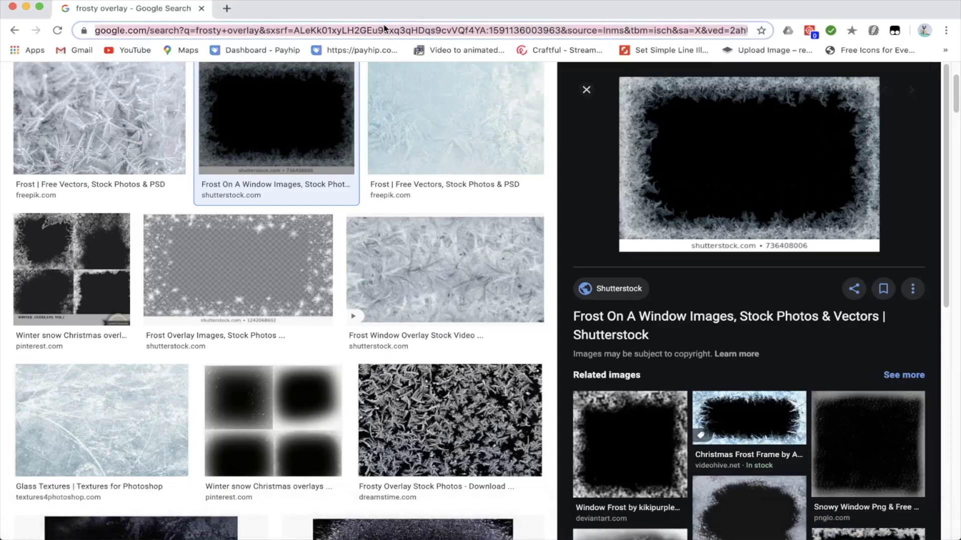
type("snow ")
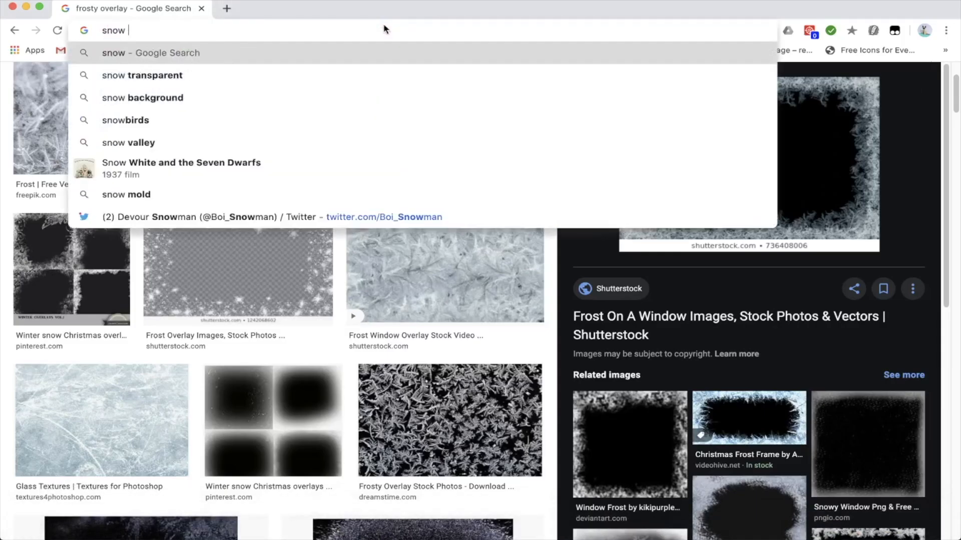
type("flakes ")
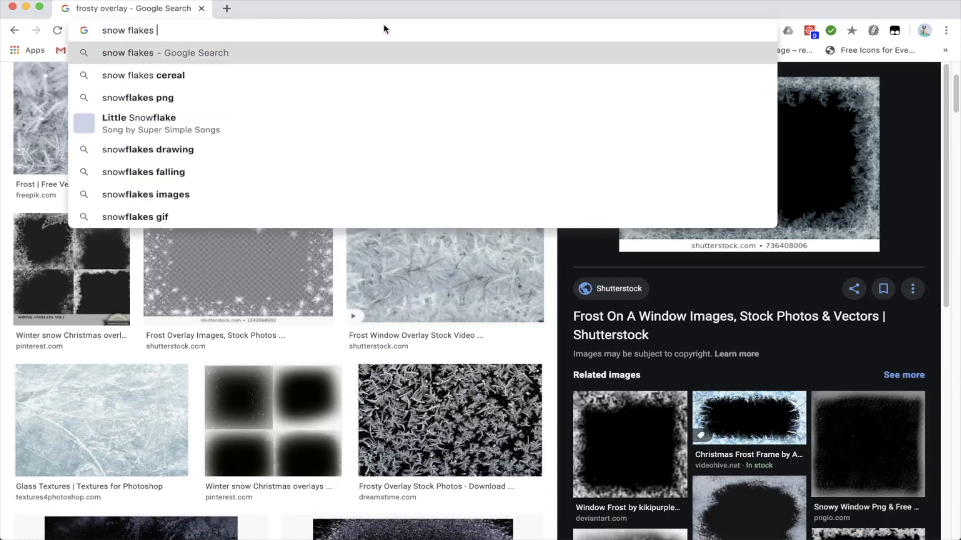
type("overlay")
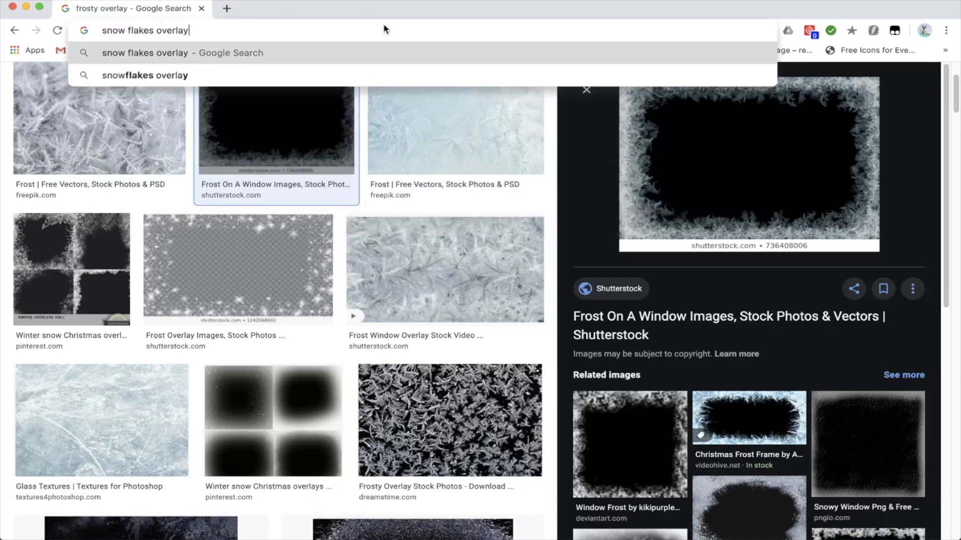
key("Return")
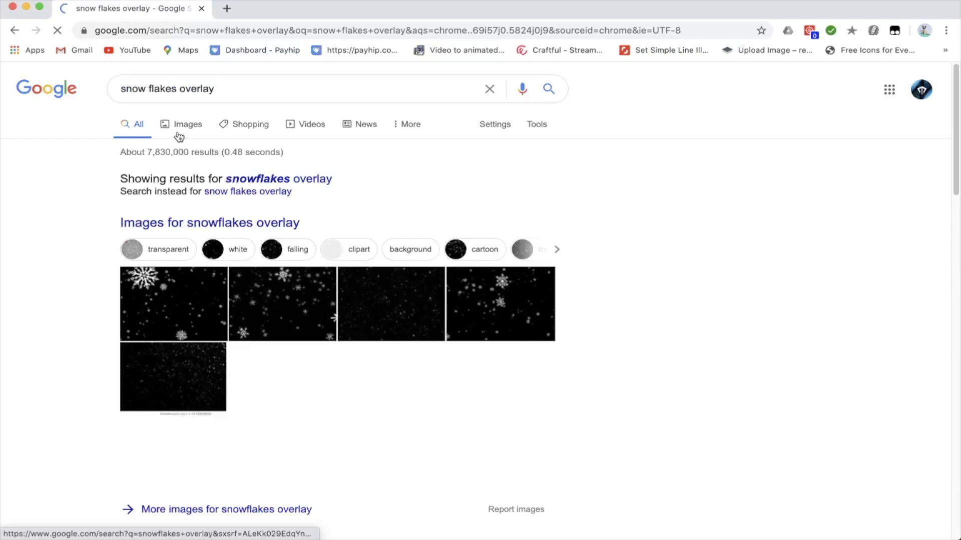
left_click(189, 125)
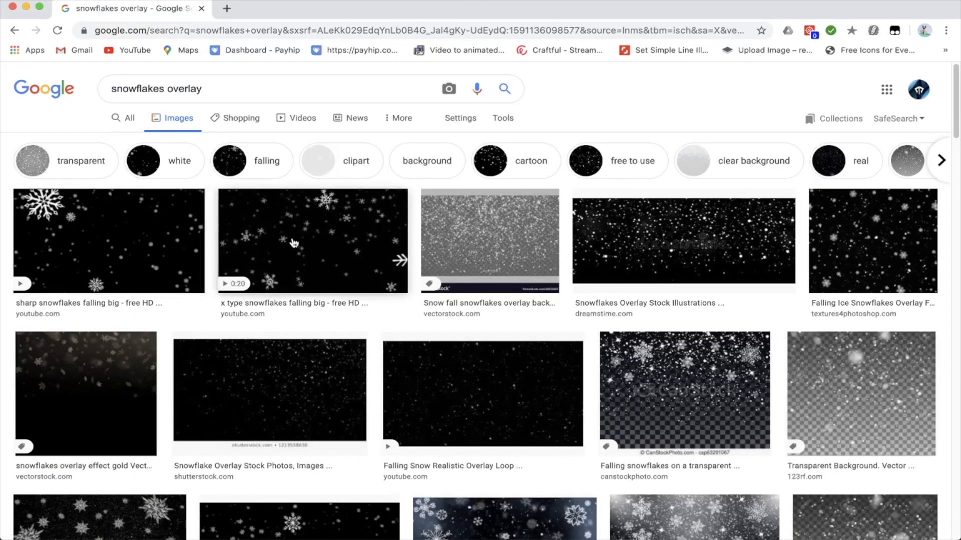
Step: Copy the "x type snowflakes falling big" image and paste it into the Photoshop header above the Skin group
left_click(310, 239)
right_click(669, 172)
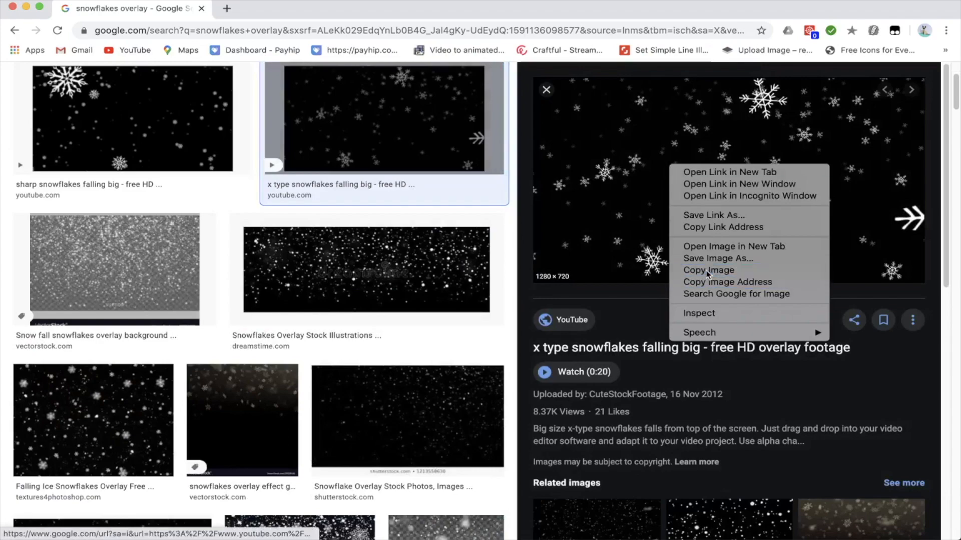
left_click(688, 269)
mouse_move(148, 535)
left_click(108, 525)
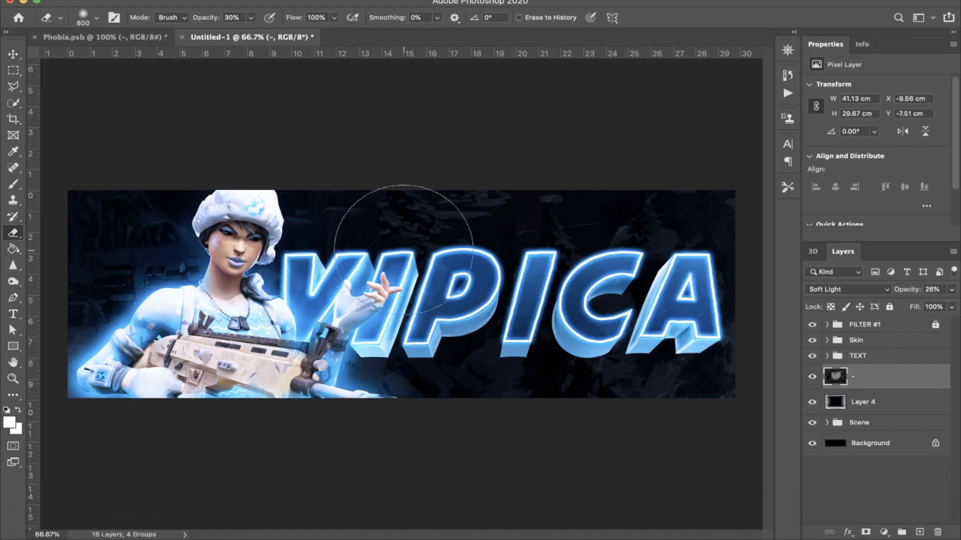
left_click(892, 343)
key("ctrl+v")
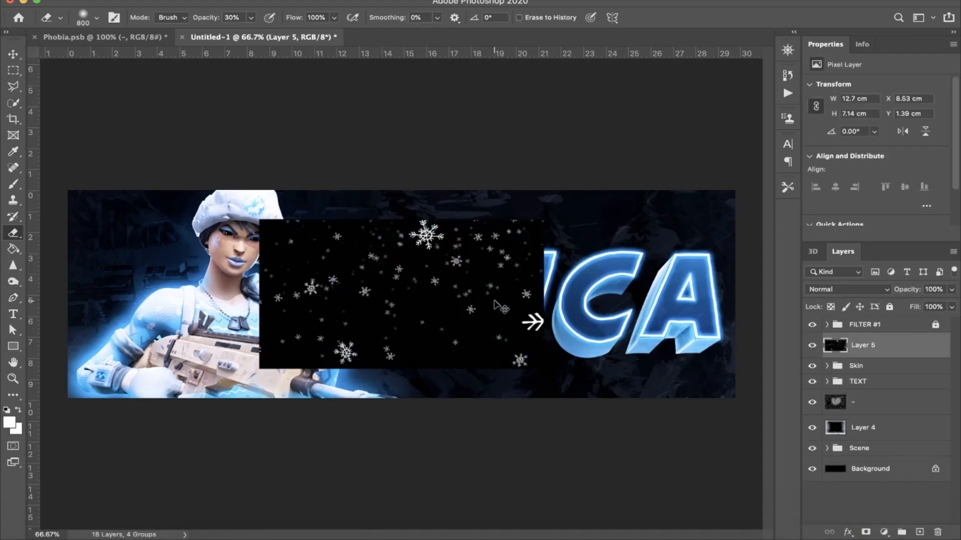
Step: Enlarge and rotate the snowflake image over the character's half of the header, about 22.71 by 17.53 cm, and blend it as Screen
key("ctrl+t")
left_click_drag(546, 192, 573, 249)
left_click_drag(525, 311, 198, 285)
mouse_move(295, 348)
left_mouse_down()
mouse_move(379, 391)
mouse_move(429, 386)
left_mouse_up()
key("Return")
key("e")
left_click(826, 292)
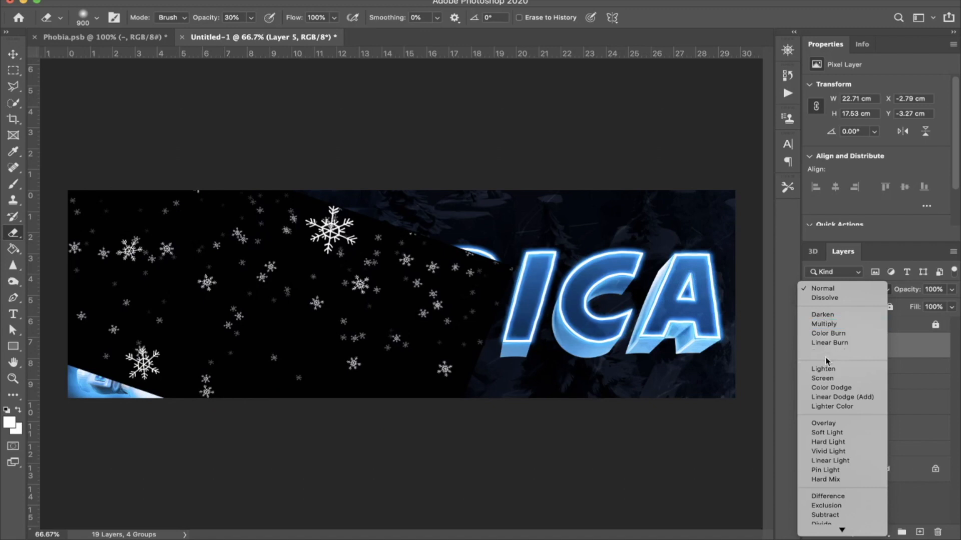
left_click(824, 379)
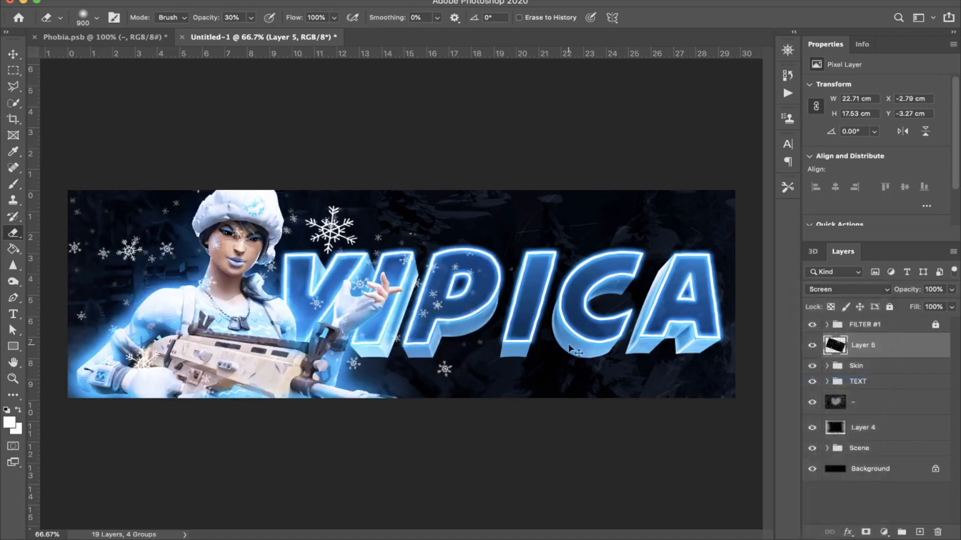
Step: Shift the snowflake layer slightly down and left to about X -3.08 cm, Y -2.39 cm
key("ctrl+t")
left_click_drag(405, 322, 401, 345)
right_click(411, 349)
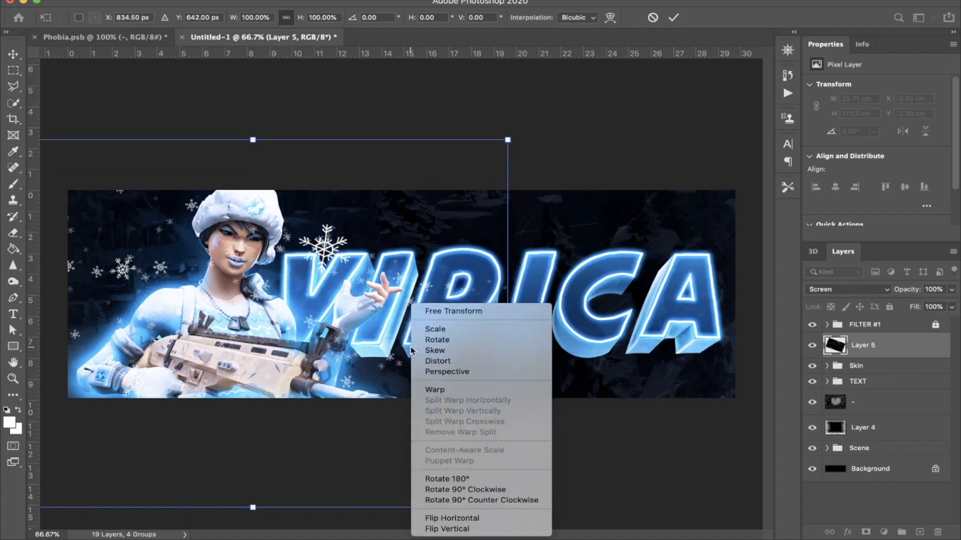
left_click(383, 411)
key("Return")
Step: Erase the snowflakes over the character and the first title letters with a soft 900 px eraser at 30% opacity
key("e")
left_click(247, 200)
left_click(247, 200)
left_click(277, 225)
left_click(278, 225)
left_click(394, 296)
left_click(349, 266)
left_click(170, 206)
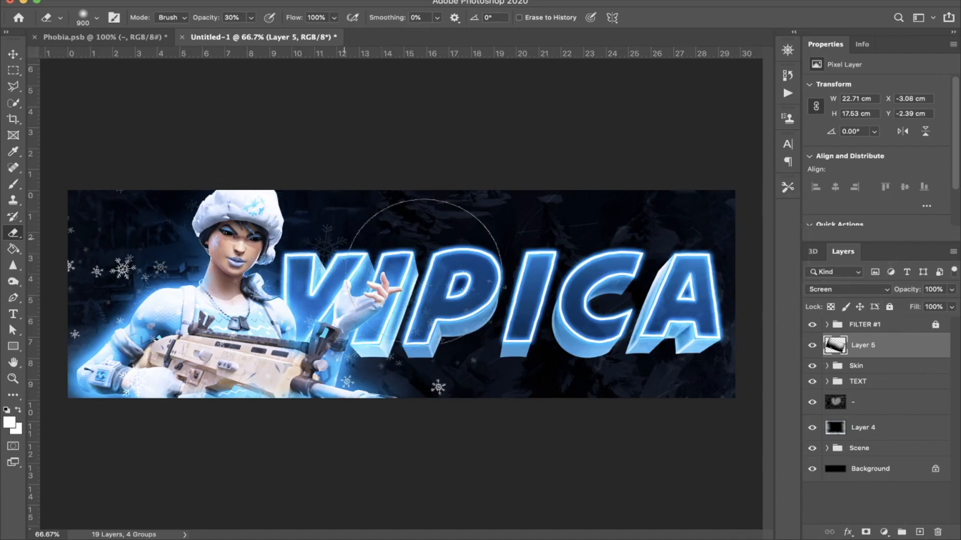
double_click(912, 354)
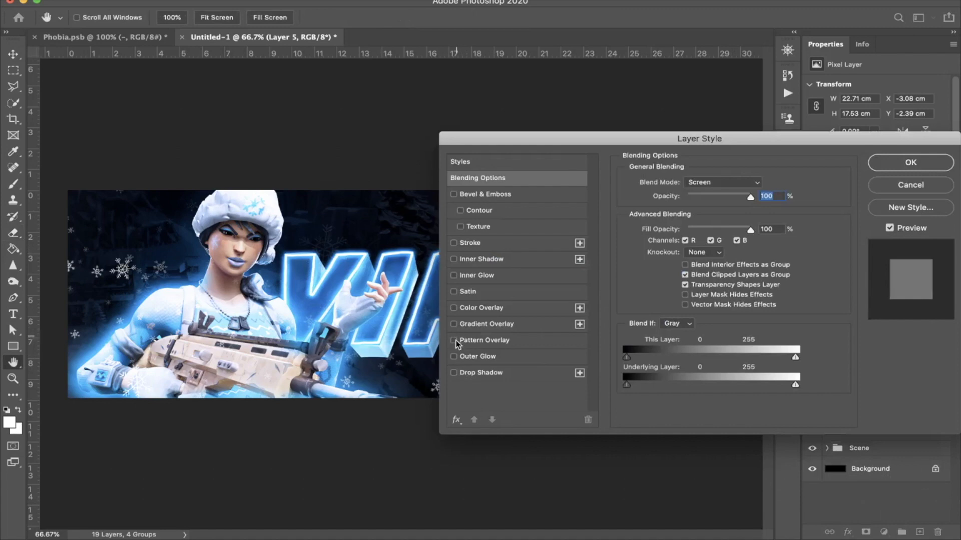
left_click(454, 357)
left_click(454, 357)
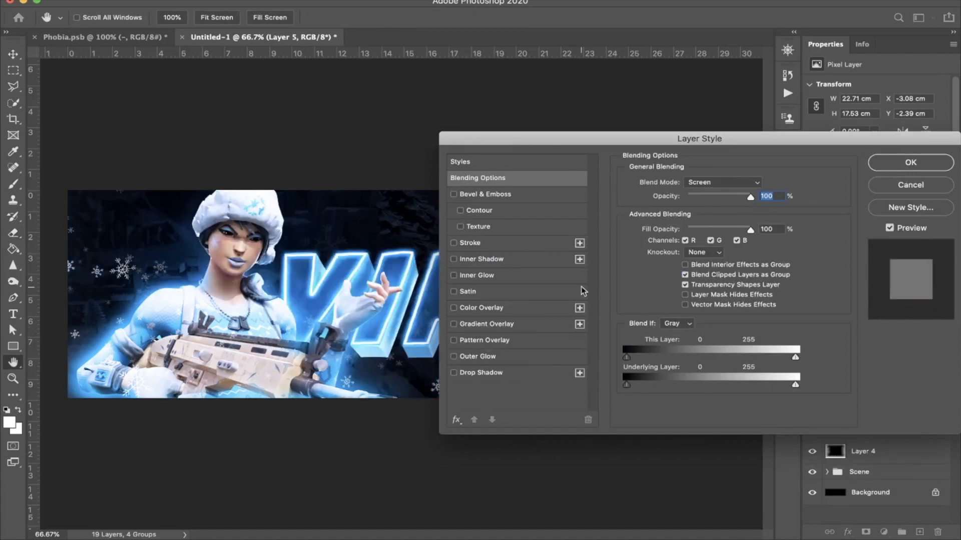
key("Escape")
Step: Colorize the snowflakes with a clipped Hue/Saturation adjustment at Hue 207, Saturation 100, Lightness -24, and merge it into Layer 5
left_click(884, 532)
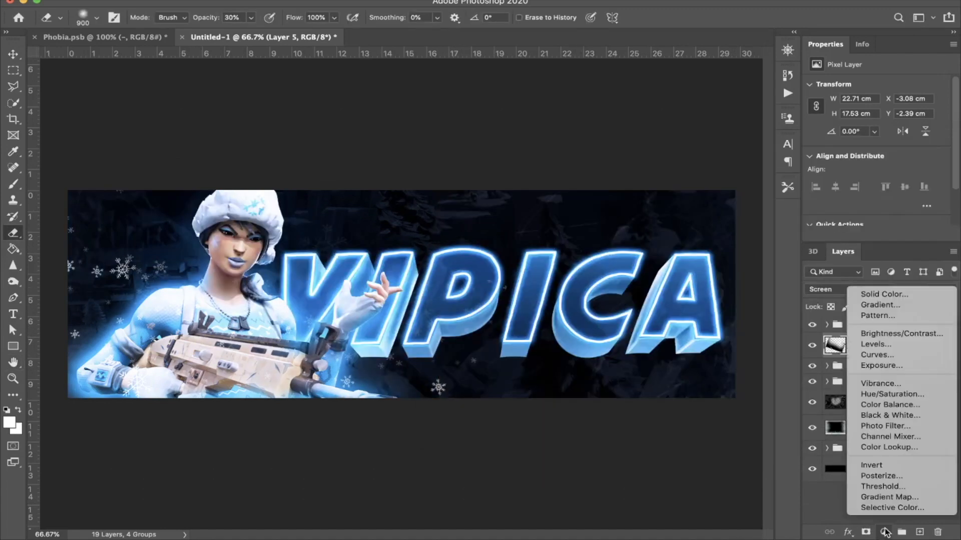
left_click(885, 395)
left_click(883, 198)
left_click_drag(907, 151, 957, 145)
left_click_drag(876, 180, 861, 178)
mouse_move(884, 133)
left_mouse_down()
mouse_move(895, 134)
mouse_move(884, 133)
left_mouse_up()
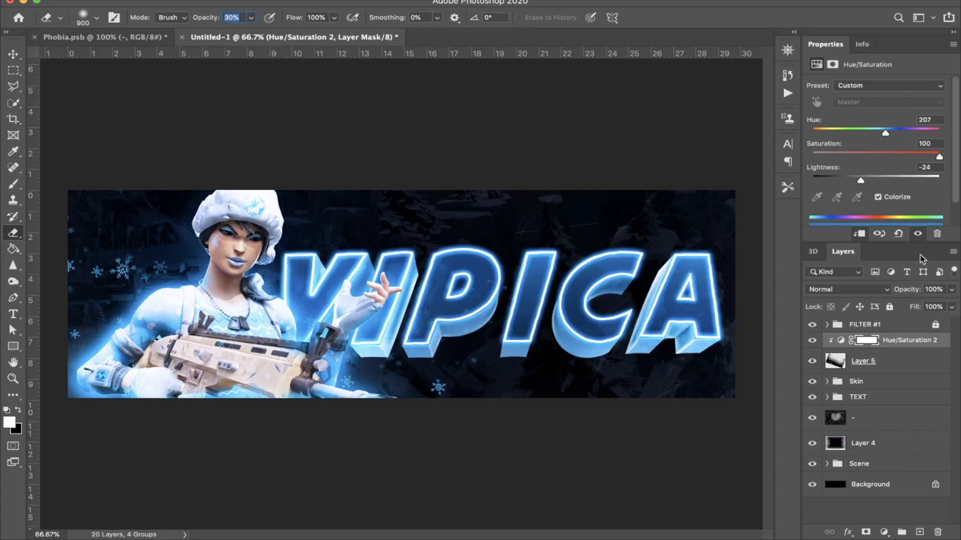
left_click(893, 363)
key("Delete")
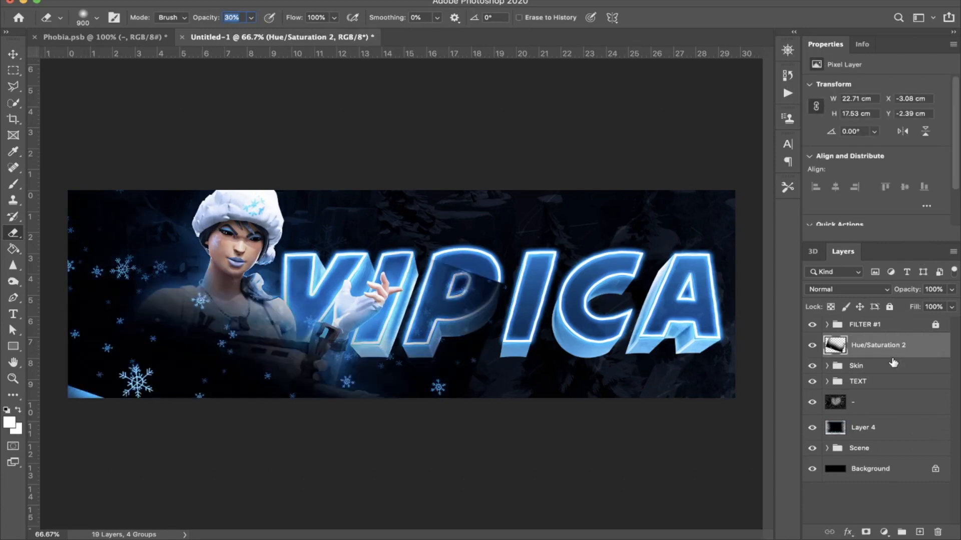
Step: Blend the merged snowflake layer as Screen at 65% opacity and place it directly above Layer 4
left_click(860, 290)
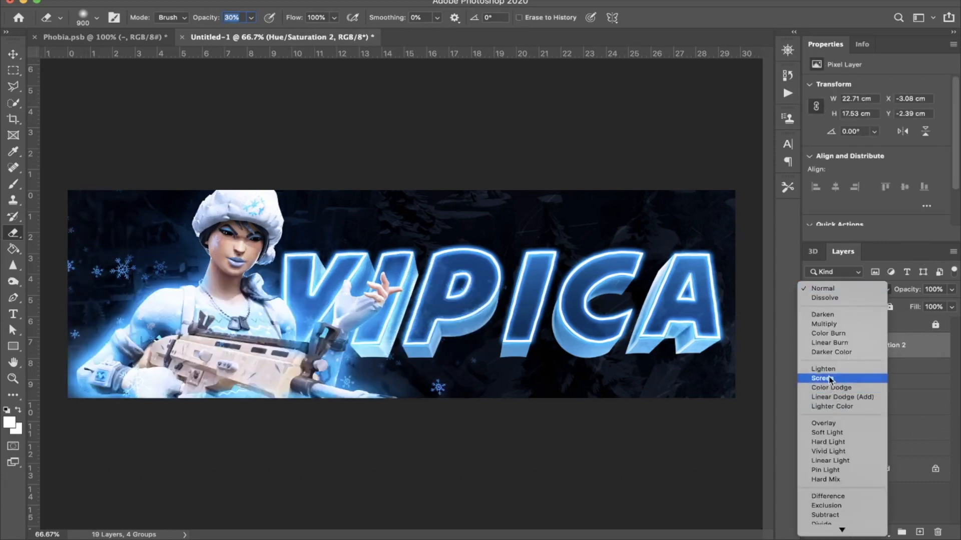
left_click(830, 380)
left_click_drag(877, 352, 864, 419)
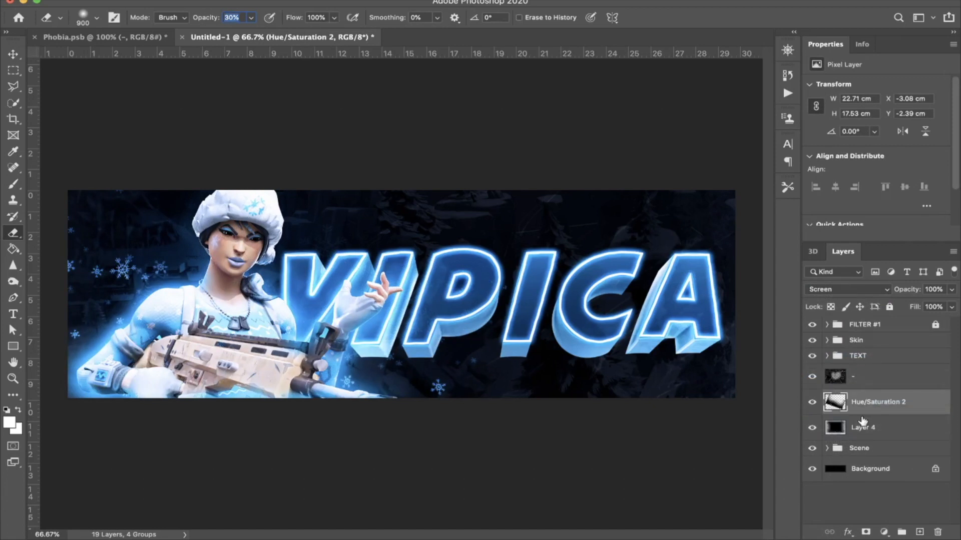
left_click_drag(906, 289, 867, 287)
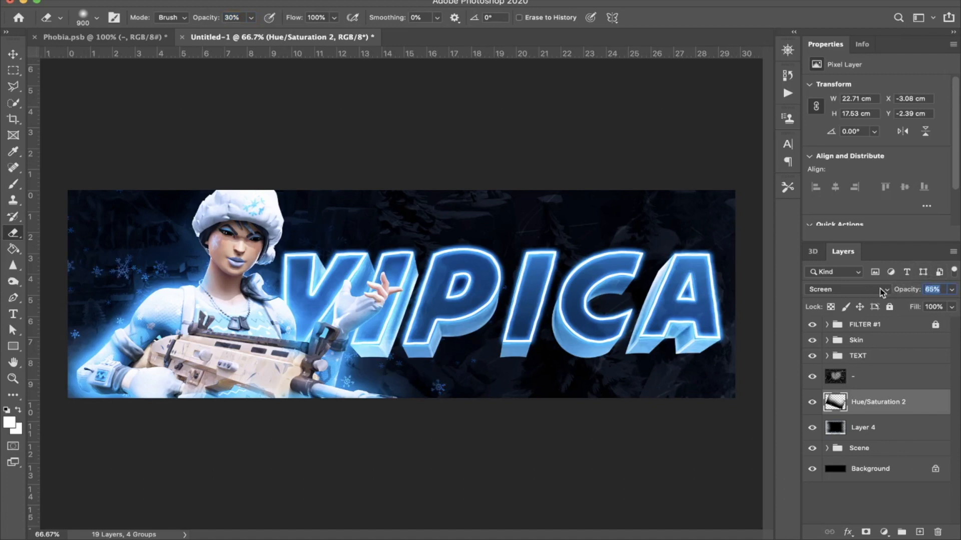
Step: Group the texture layer, Hue/Saturation 2 and Layer 4 together and name the group Snow
left_click(895, 380)
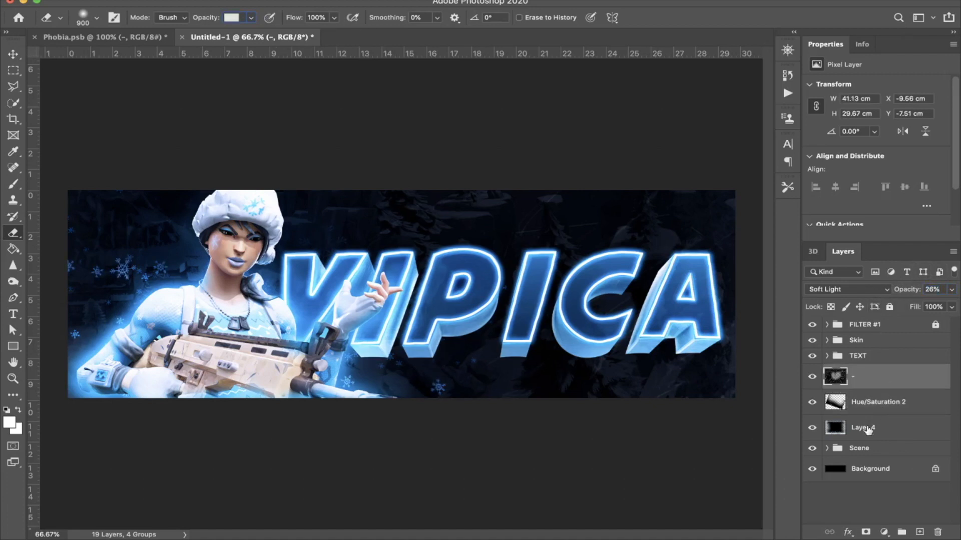
left_click(864, 434, "shift")
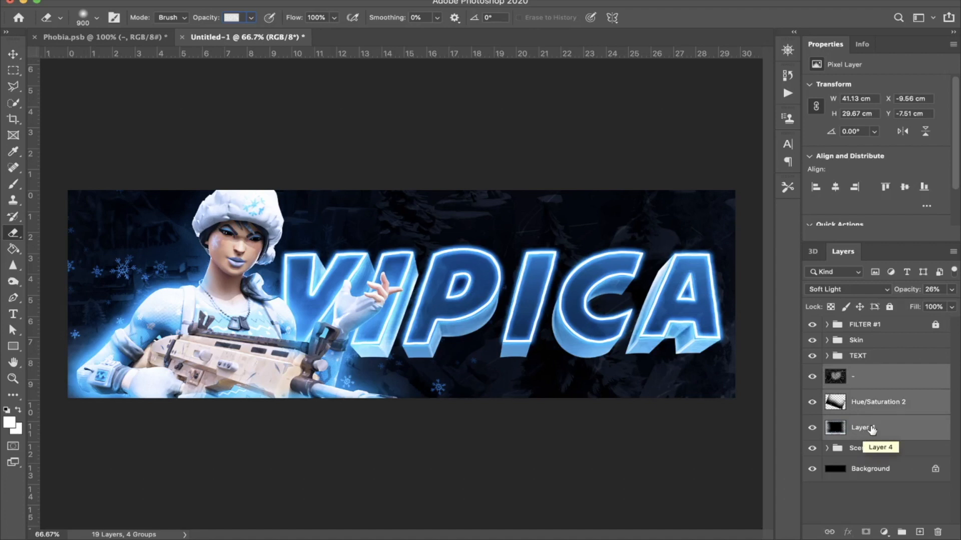
key("ctrl+g")
double_click(861, 371)
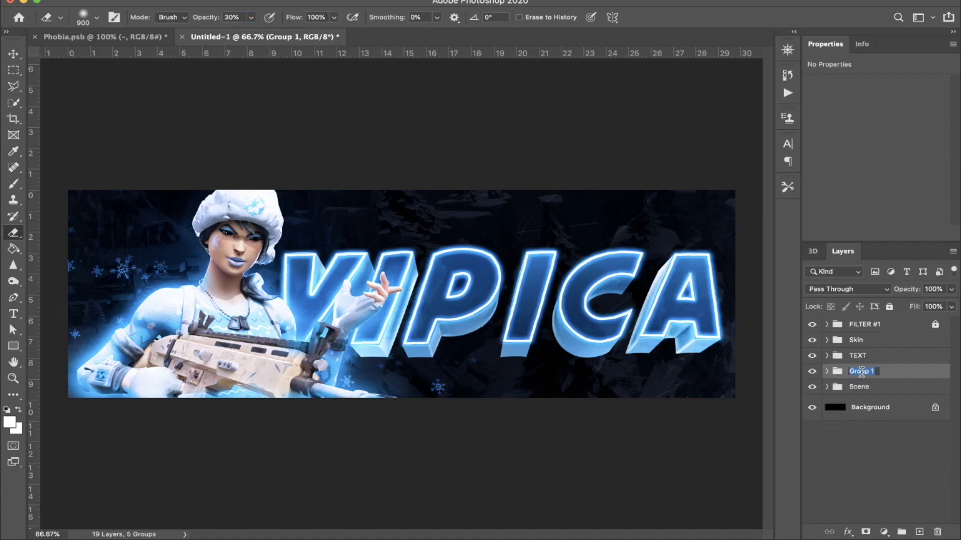
type("Sn")
key("Return")
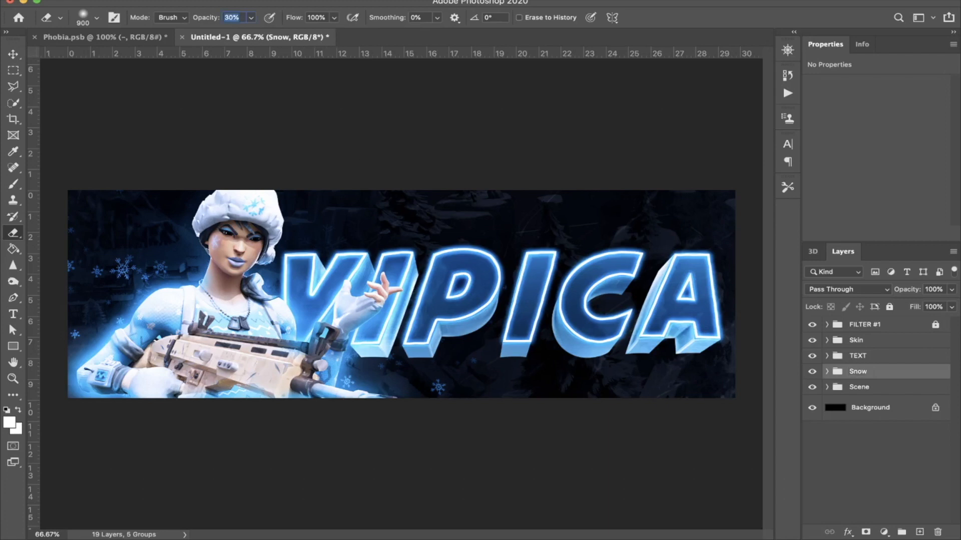
Step: Switch to Phobia.psb and examine the overlays in the Particles group one at a time
left_click(145, 37)
left_click(827, 389)
scroll(846, 395, "down", 1)
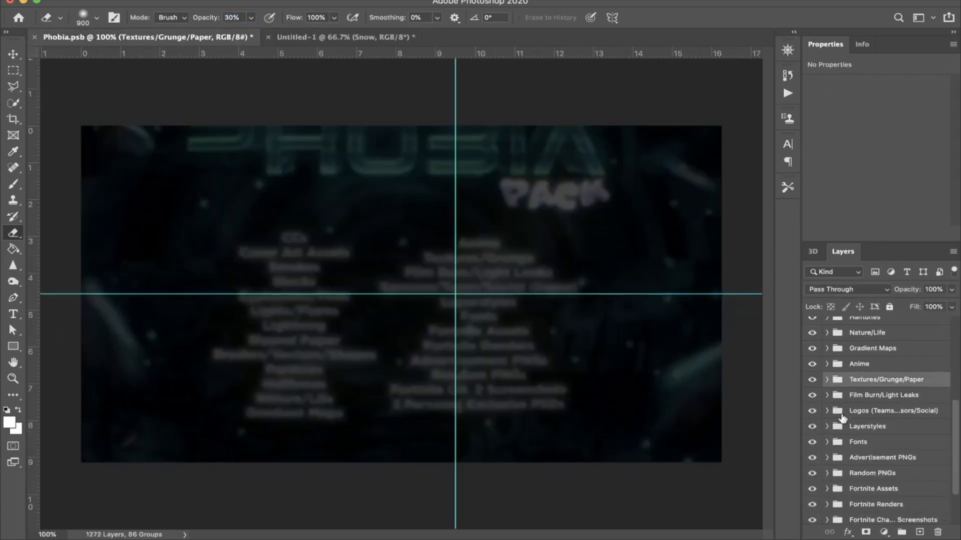
scroll(848, 382, "up", 3)
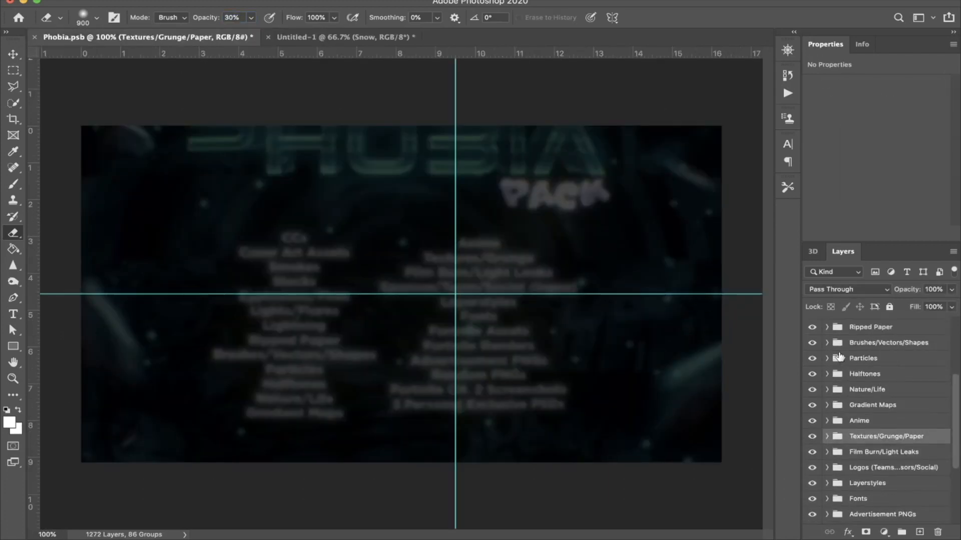
left_click(827, 359)
left_click(811, 381)
left_click(811, 381)
left_click(811, 405)
left_click(811, 405)
left_click(811, 452)
left_click(811, 452)
scroll(816, 442, "down", 2)
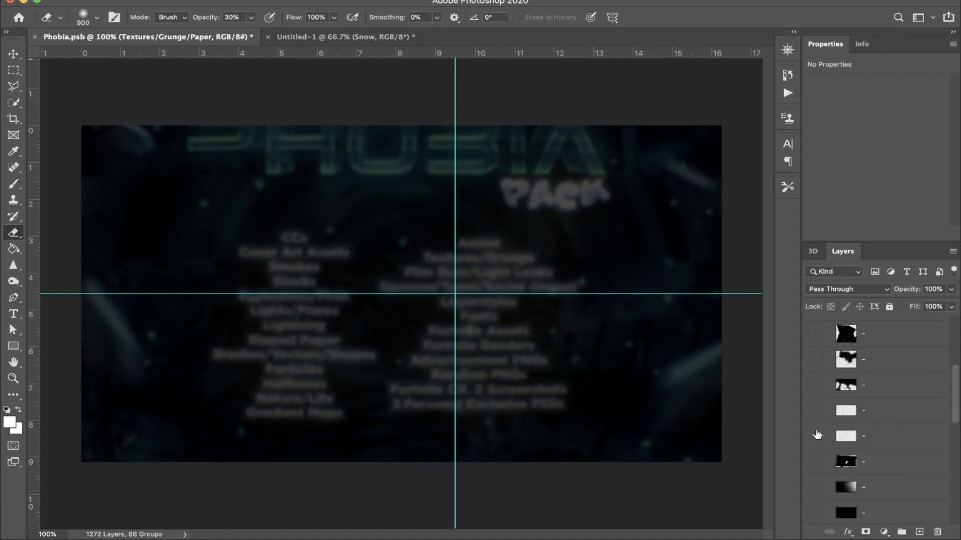
left_click(814, 420)
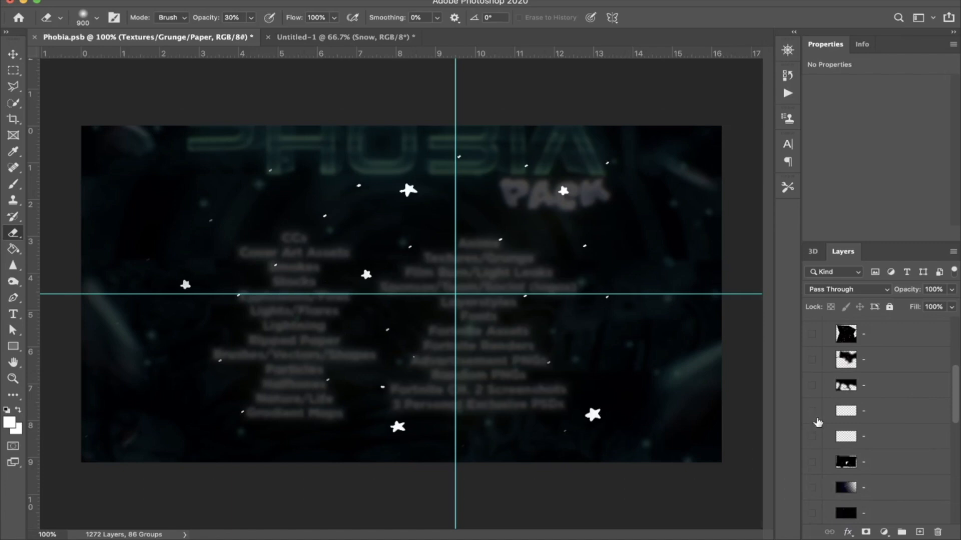
left_click(814, 420)
left_click(814, 437)
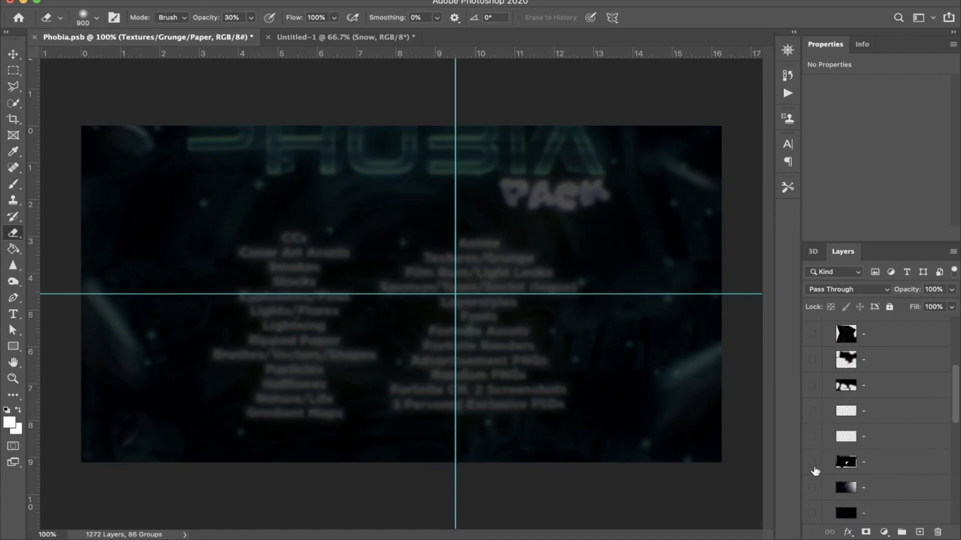
left_click(812, 489)
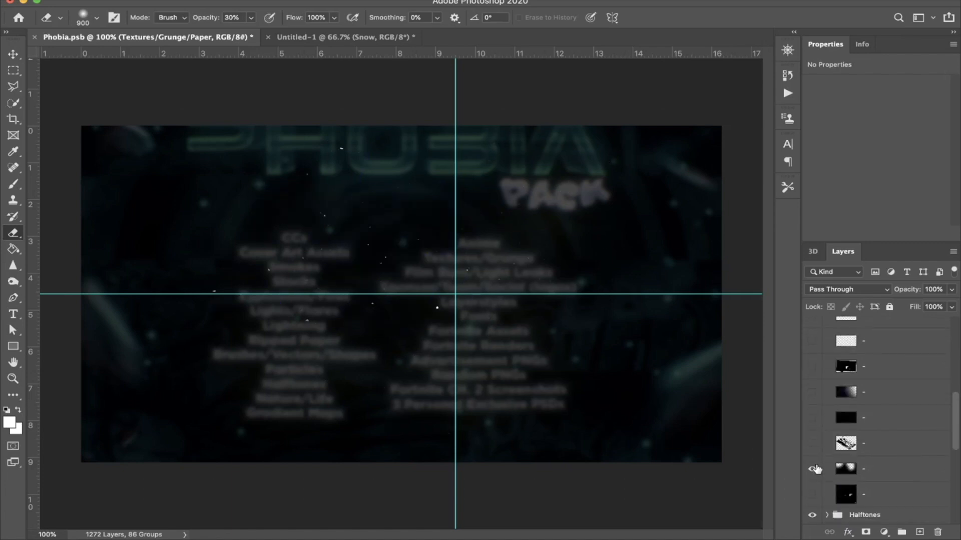
left_click(812, 469)
left_click(812, 494)
left_click(811, 494)
Step: Try a particle overlay above the Skin group, rotated and enlarged to about 18.34 × 18.36 cm, and delete it
left_click_drag(210, 6, 263, 323)
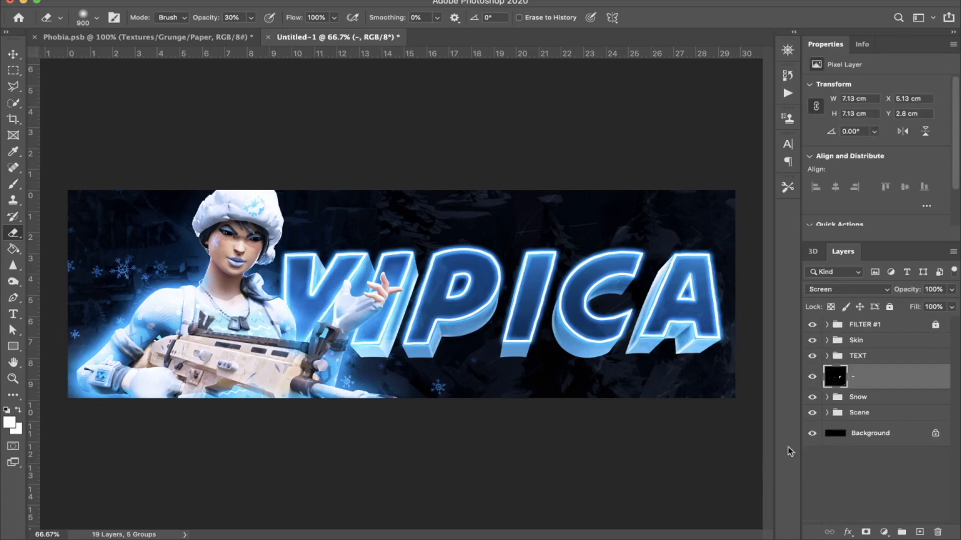
left_click_drag(865, 383, 865, 335)
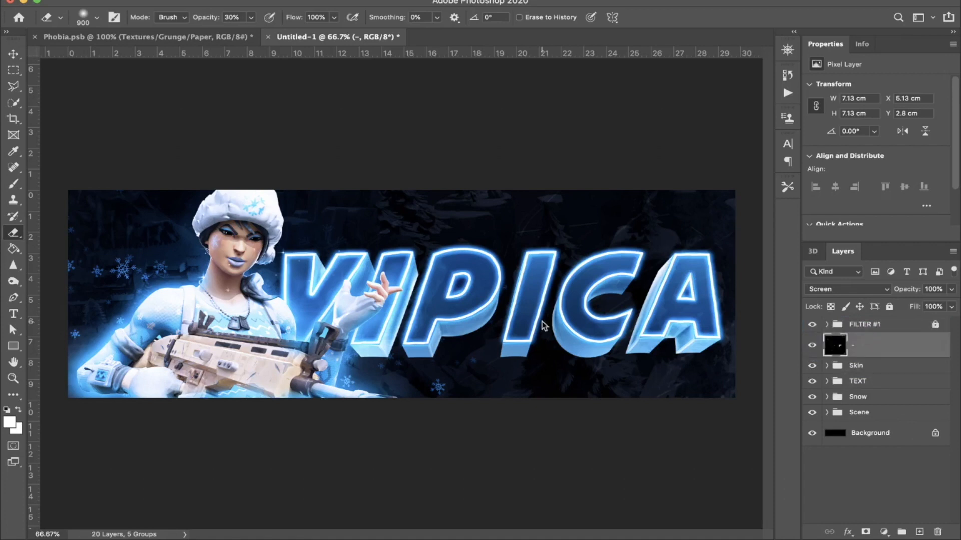
key("super+t")
left_click_drag(313, 223, 403, 232)
mouse_move(371, 307)
left_mouse_down()
mouse_move(520, 305)
mouse_move(433, 411)
mouse_move(652, 483)
mouse_move(503, 503)
mouse_move(494, 440)
left_mouse_up()
key("Return")
key("e")
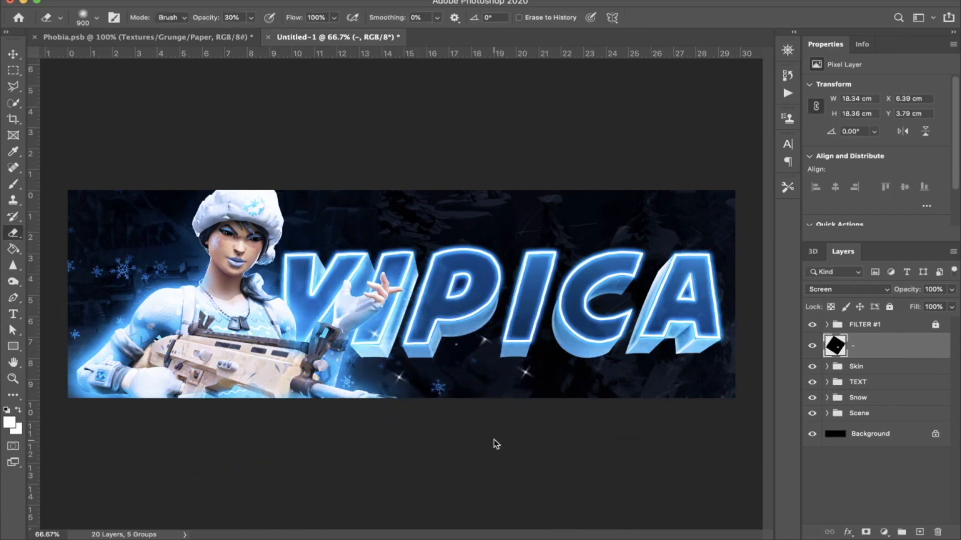
key("Delete")
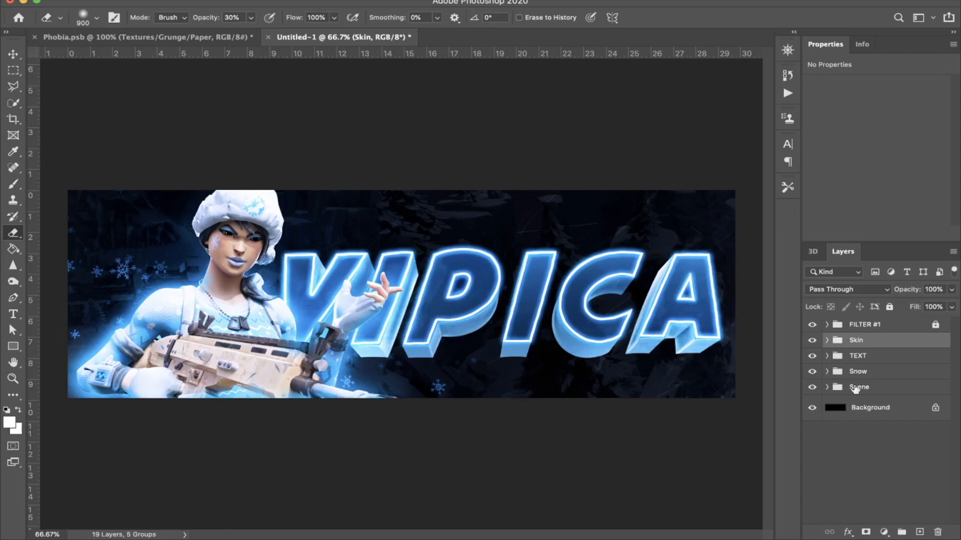
Step: Preview the Lightning overlays in Phobia.psb and copy the branching white bolt into the header above FILTER #1
left_click(888, 329)
left_click(259, 38)
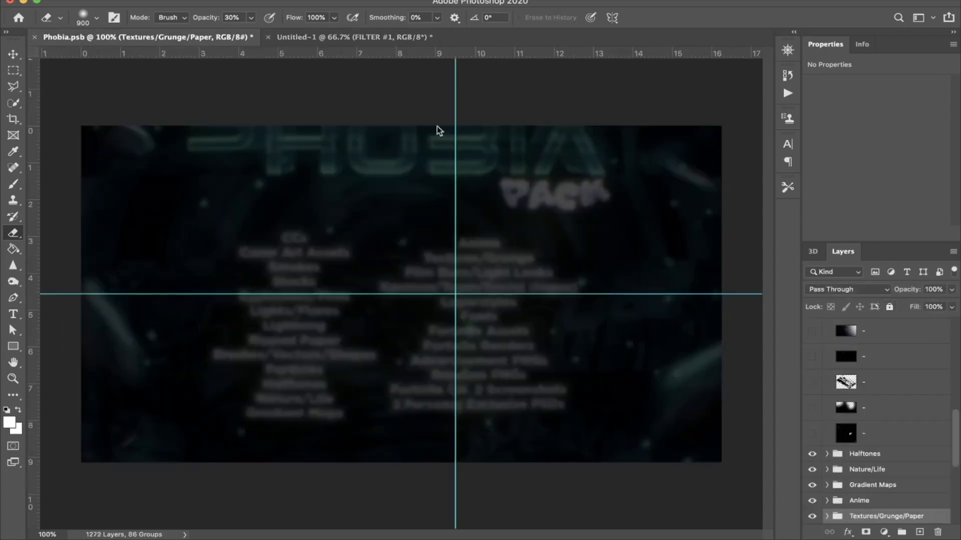
left_click(827, 461)
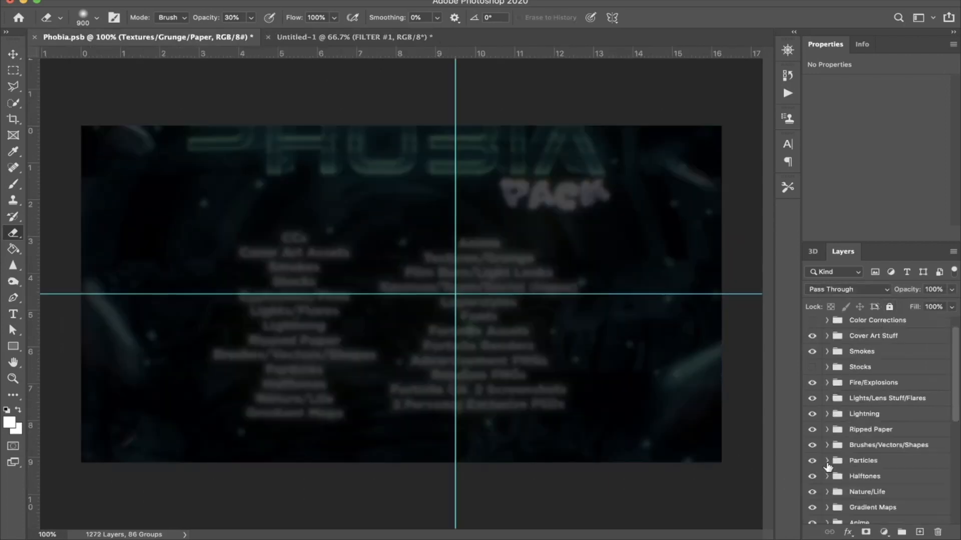
left_click(826, 420)
scroll(821, 450, "down", 5)
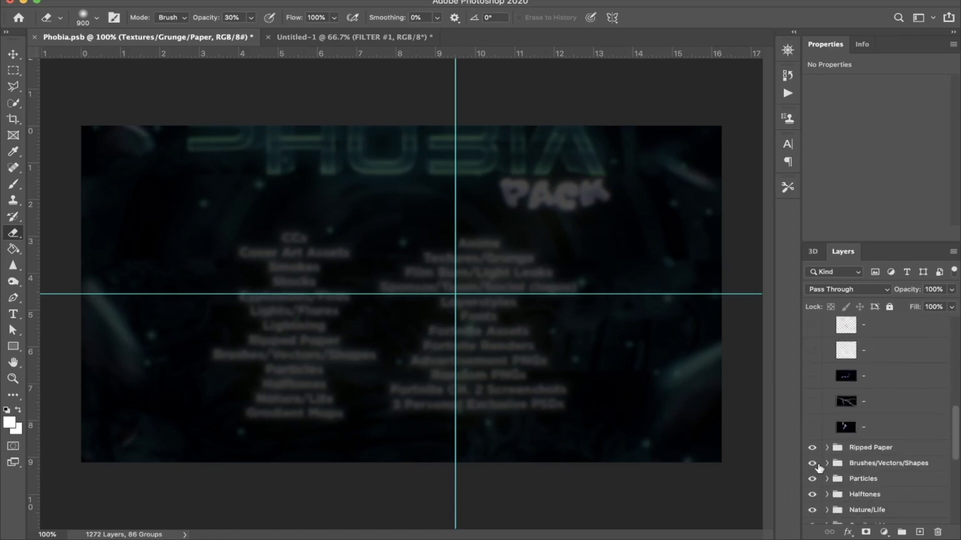
left_click(813, 402)
left_click(813, 402)
left_click(813, 376)
left_click(813, 377)
left_click(862, 401)
left_click_drag(824, 393, 679, 236)
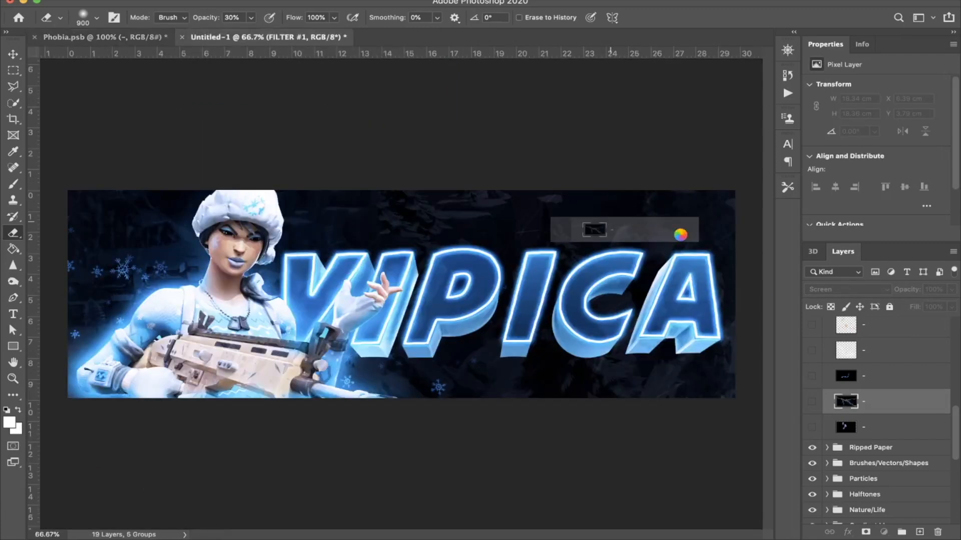
left_click_drag(680, 234, 680, 235)
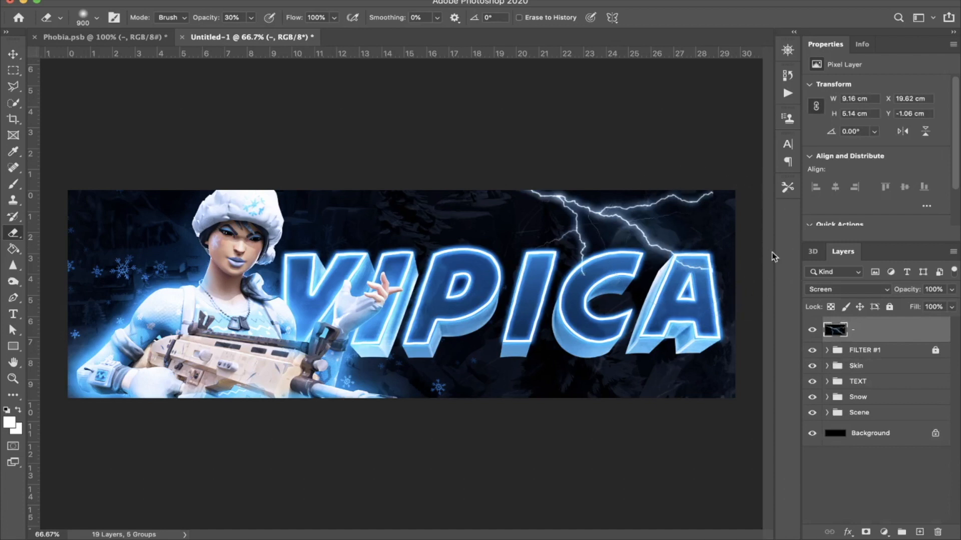
Step: Rotate and enlarge the lightning to about 16.62 × 17.55 cm over the title's last letters, and place its layer between Skin and TEXT
key("ctrl+t")
left_click_drag(662, 130, 649, 298)
left_click_drag(720, 182, 801, 180)
left_click_drag(644, 233, 702, 272)
key("Return")
key("e")
left_click_drag(870, 327, 867, 372)
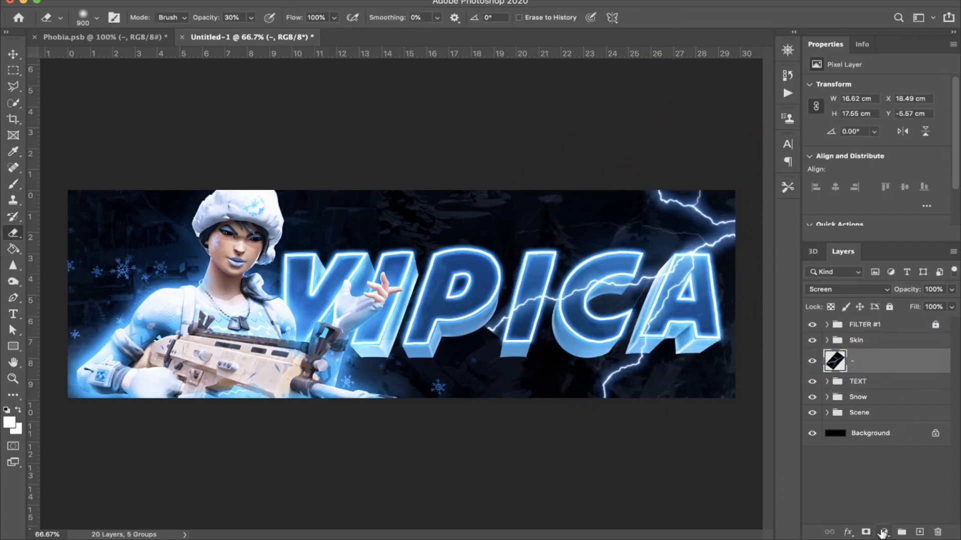
Step: Tint the lightning with a clipped Hue/Saturation adjustment at Hue +2, merge it into the lightning layer, and blend the result as Screen
left_click(884, 532)
left_click(888, 394)
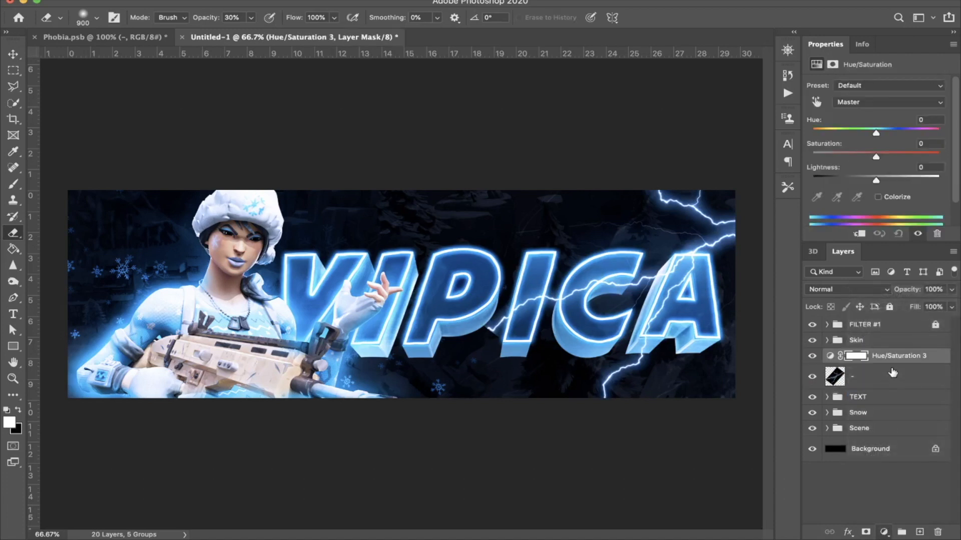
key("alt+super+g")
mouse_move(883, 133)
left_mouse_down()
mouse_move(864, 134)
mouse_move(879, 133)
left_mouse_up()
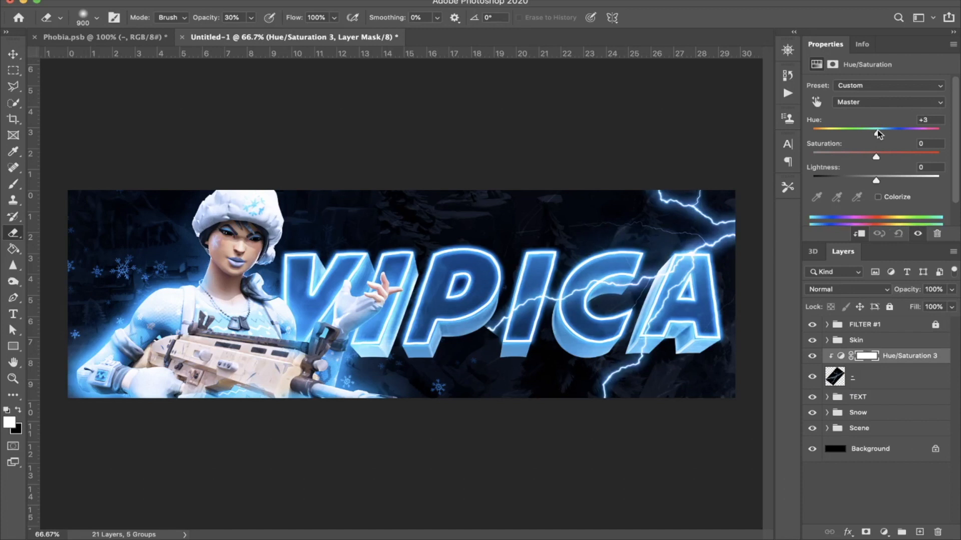
left_click(893, 379, "shift")
key("super+e")
left_click(856, 289)
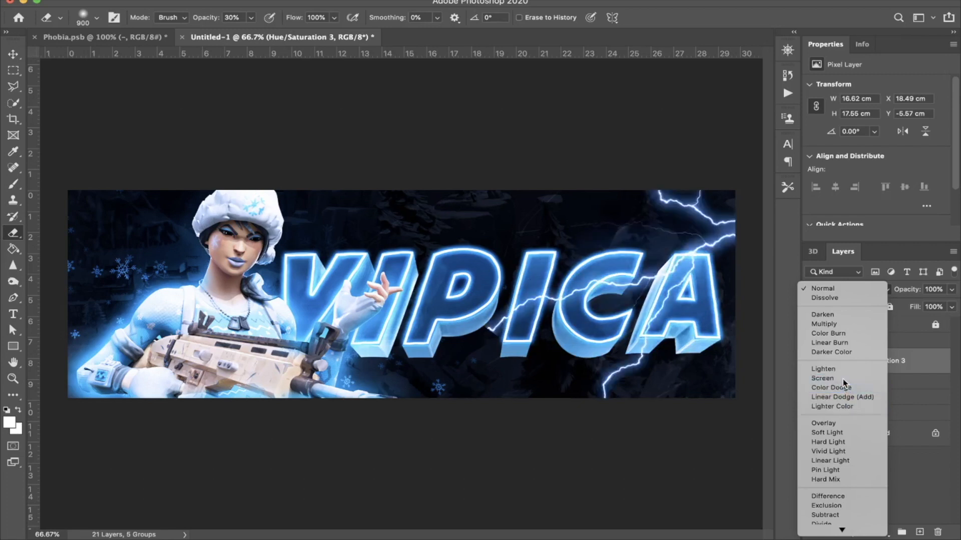
left_click(843, 379)
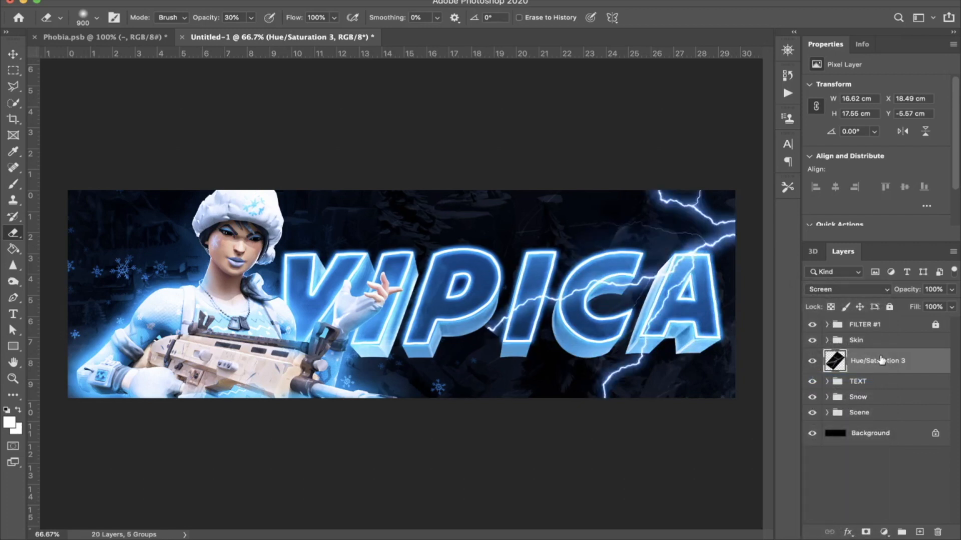
Step: Duplicate the merged lightning layer and place the copy directly below the TEXT group
left_click_drag(881, 361, 876, 387)
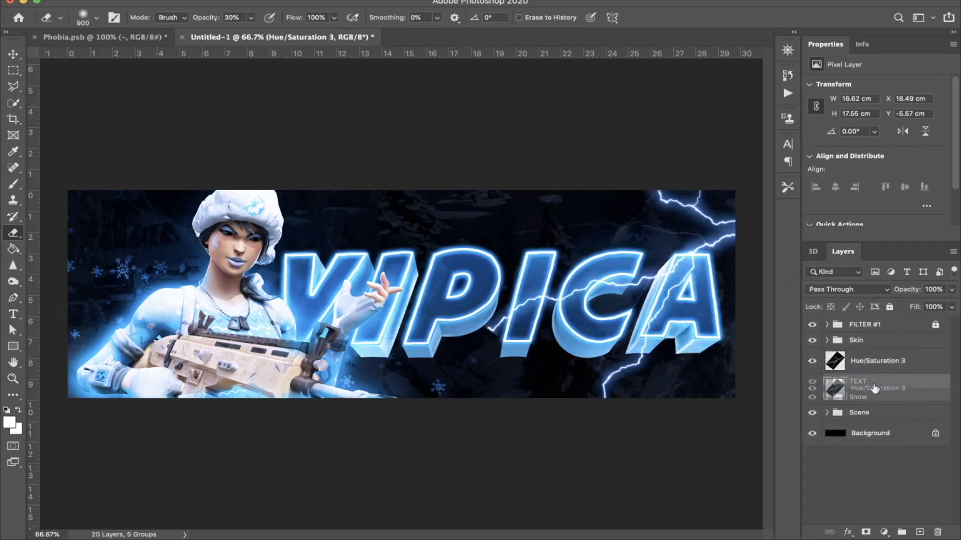
left_click(883, 372)
left_click_drag(888, 367, 888, 394)
Step: Erase the upper lightning layer where it crosses the letter A with a soft 300 px eraser at 30% opacity
left_click(883, 367)
key("r")
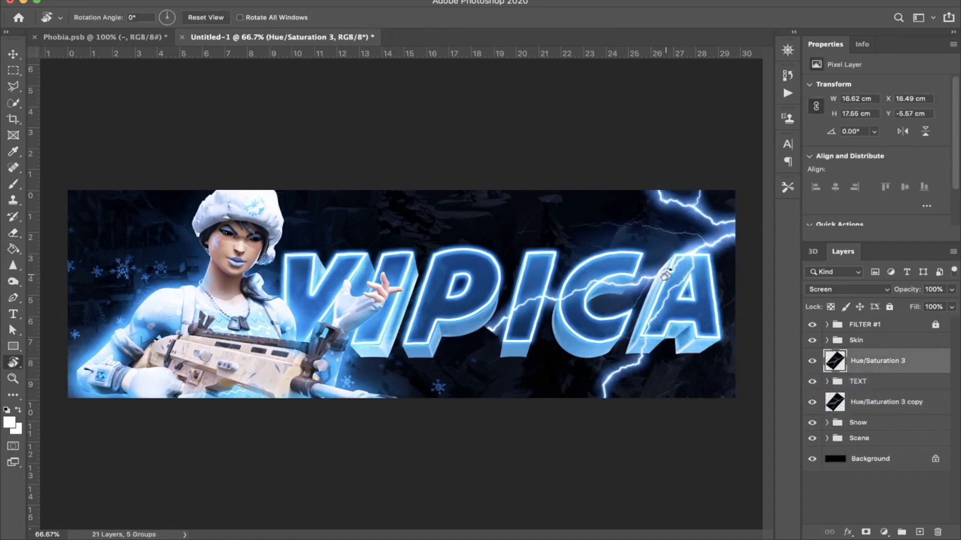
key("e")
key("bracketleft")
key("bracketleft")
key("bracketleft")
key("bracketleft")
key("bracketleft")
key("bracketleft")
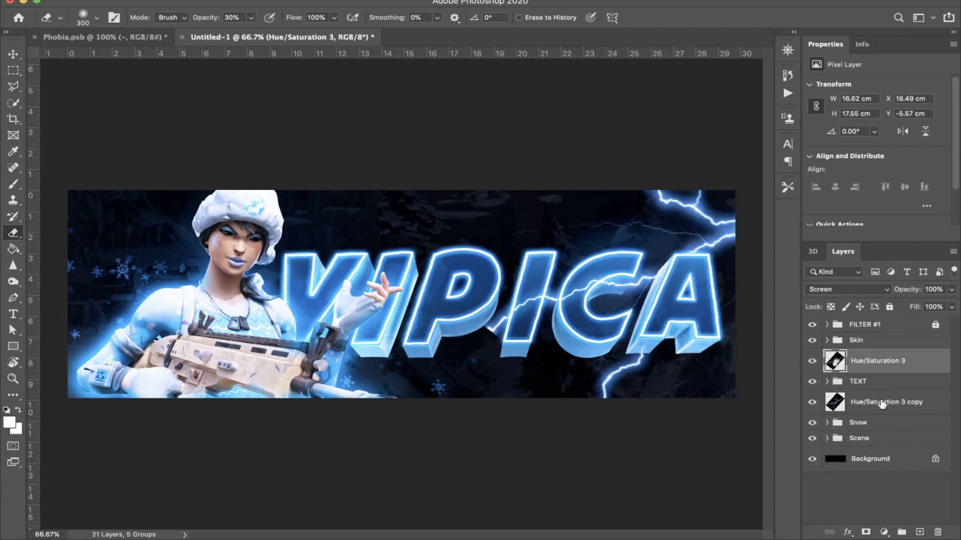
Step: Put the upper lightning layer above TEXT in its own group named Lighting
key("super+g")
left_click(827, 356)
type("Lighting")
key("Return")
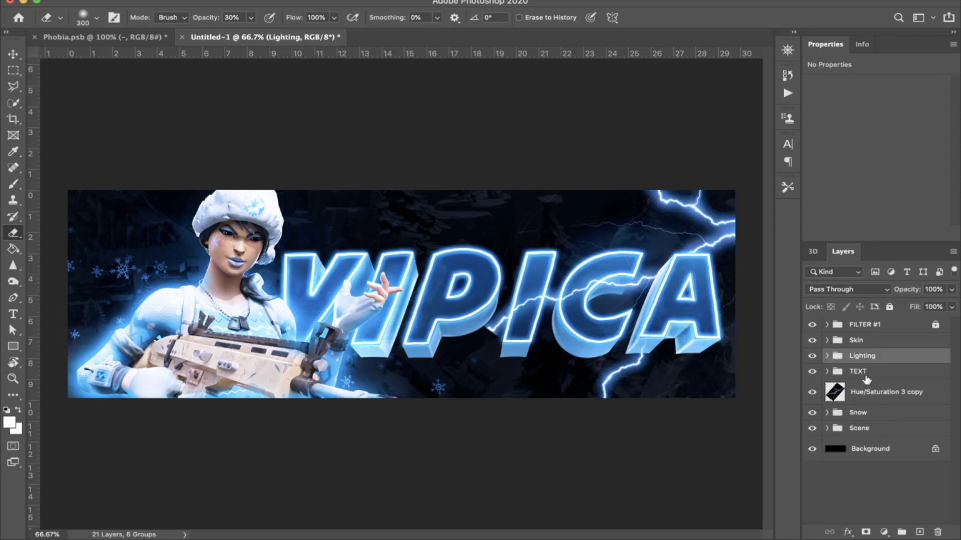
Step: Put the lightning copy below TEXT in a separate group, also named Lighting
left_click(871, 392)
key("super+g")
left_click(827, 387)
double_click(866, 389)
type("Lighting")
key("Return")
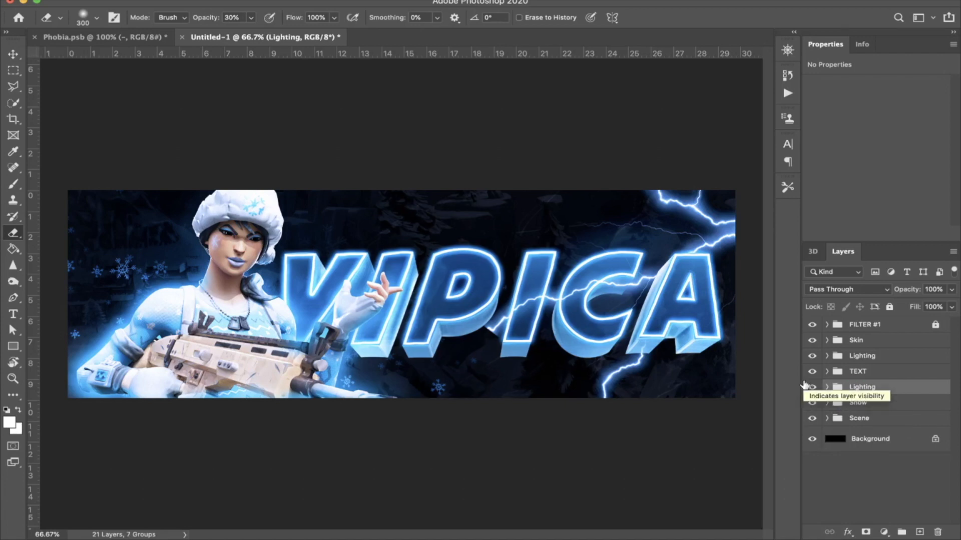
Step: Add the text BH in the Plateia font at the top of the TEXT group
left_click(846, 373)
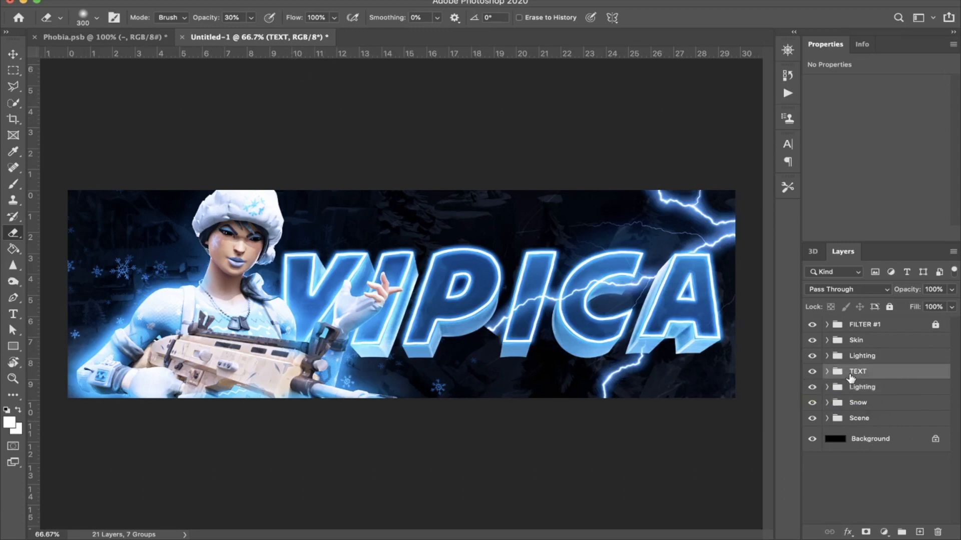
left_click(826, 371)
left_click(857, 393)
key("t")
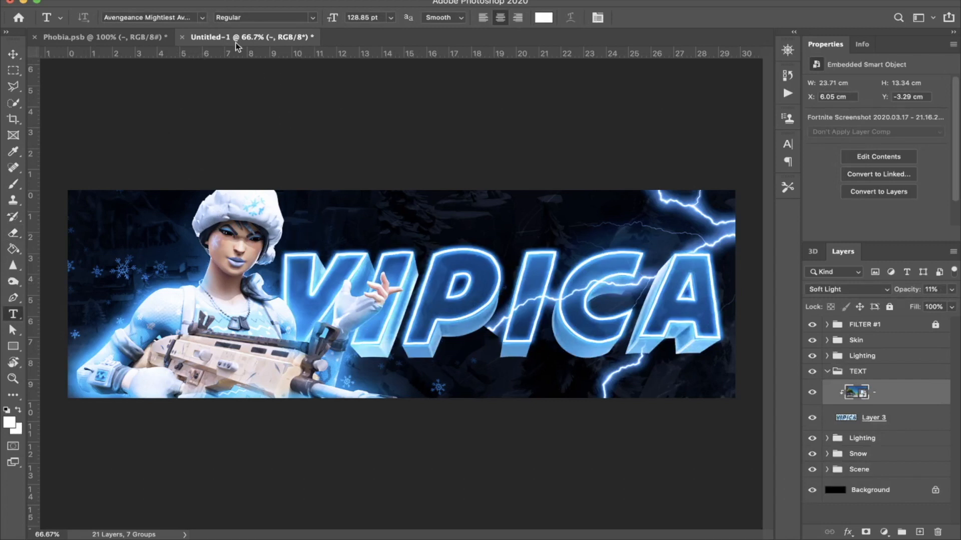
left_click(202, 18)
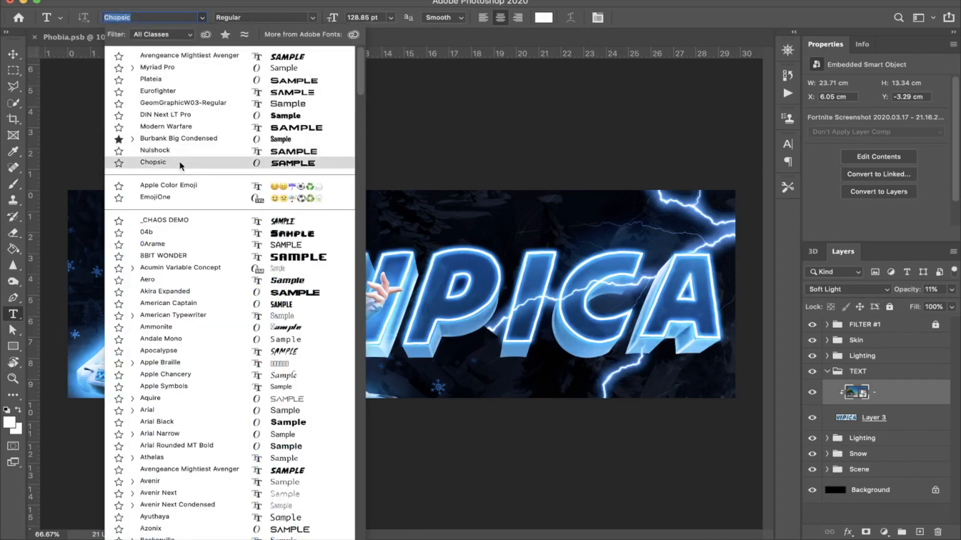
left_click(184, 85)
left_click(313, 223)
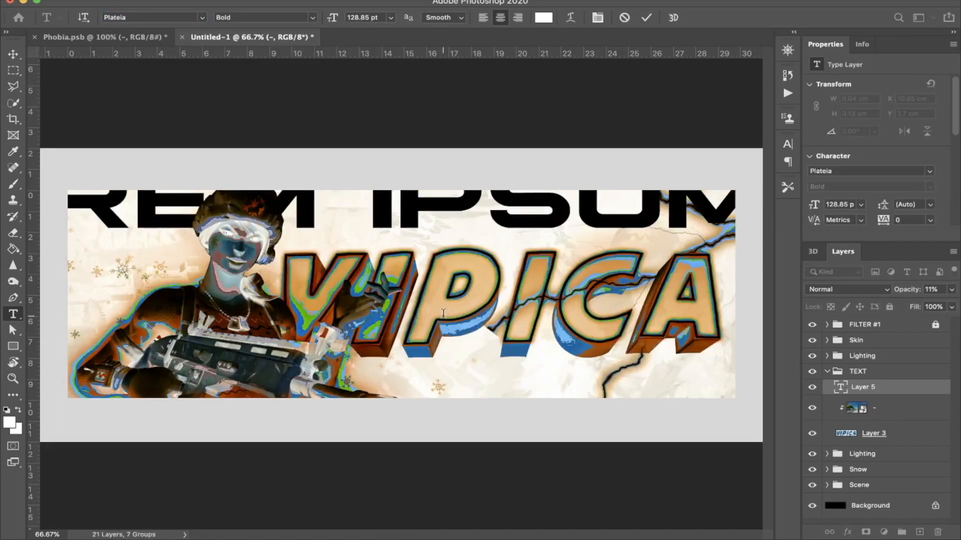
type("SH")
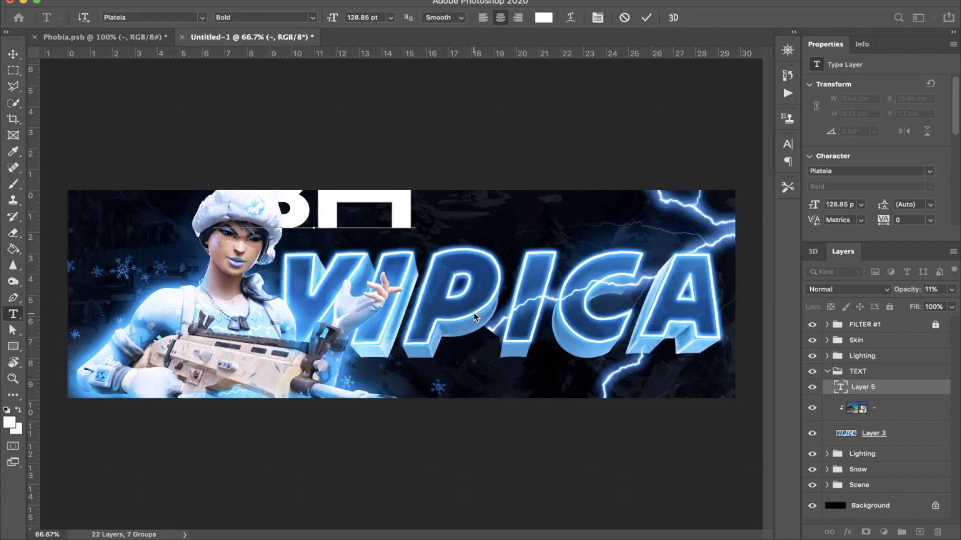
Step: Scale the BH text down to about 22 pt above the title's first letter and put its layer below Layer 3
key("ctrl+t")
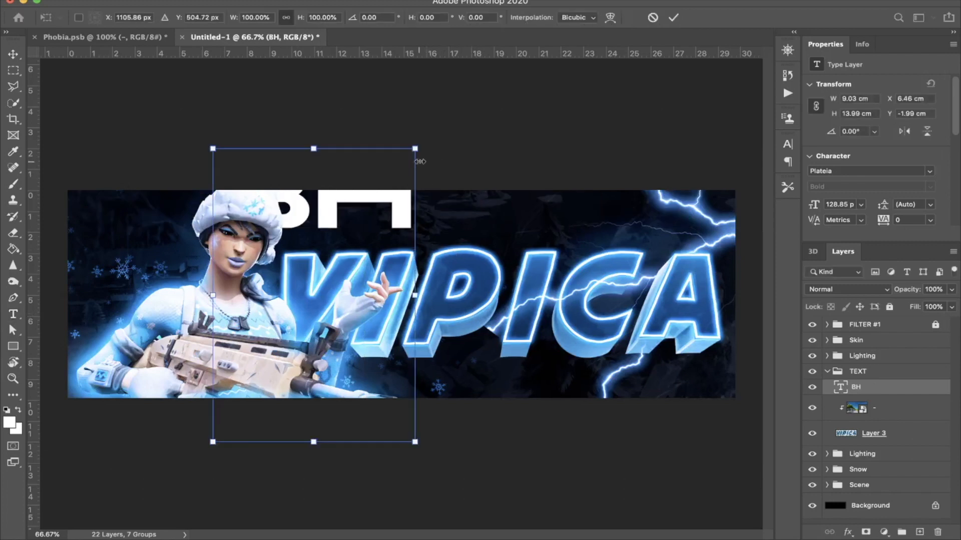
left_click_drag(411, 182, 318, 239)
left_click_drag(329, 287, 390, 247)
left_click_drag(384, 299, 357, 303)
key("Return")
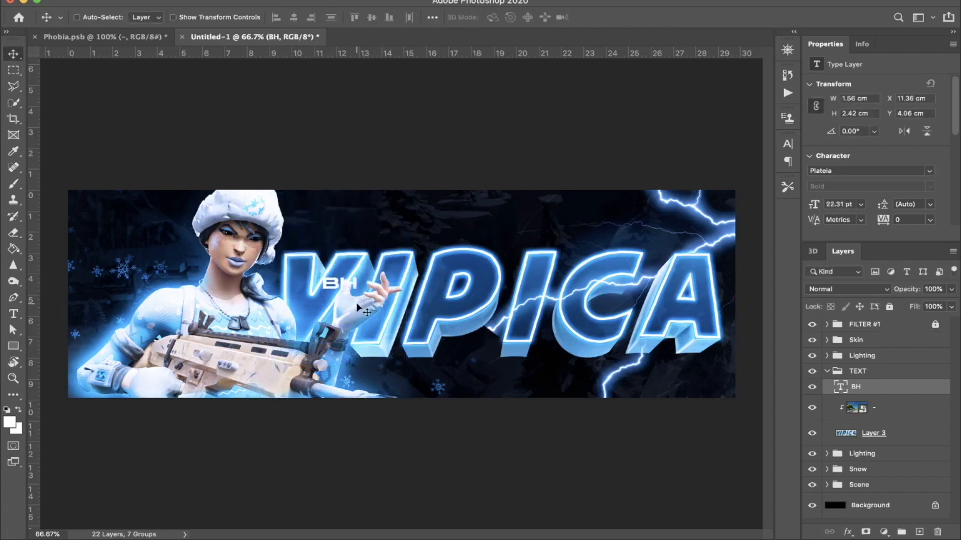
key("ctrl+t")
left_click_drag(336, 297, 319, 256)
key("Return")
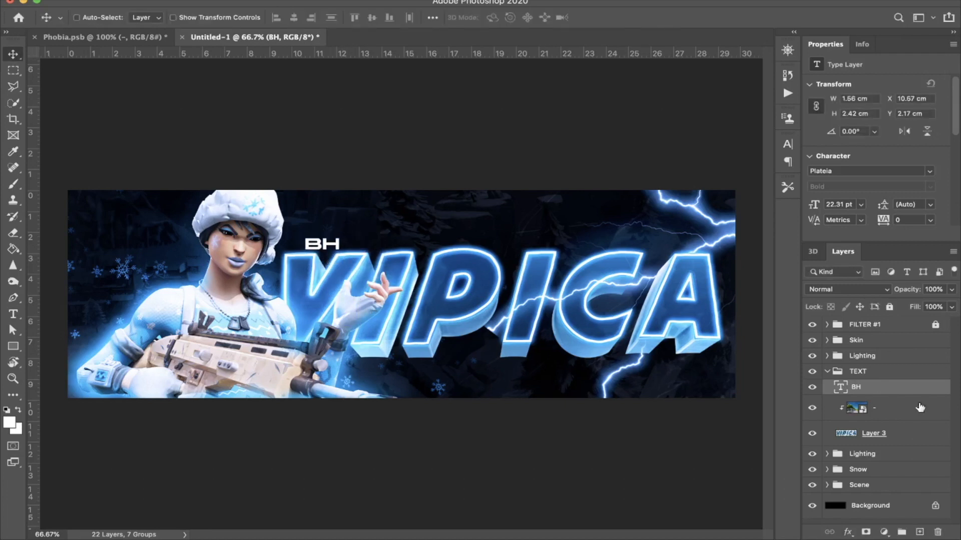
left_click_drag(899, 397, 895, 446)
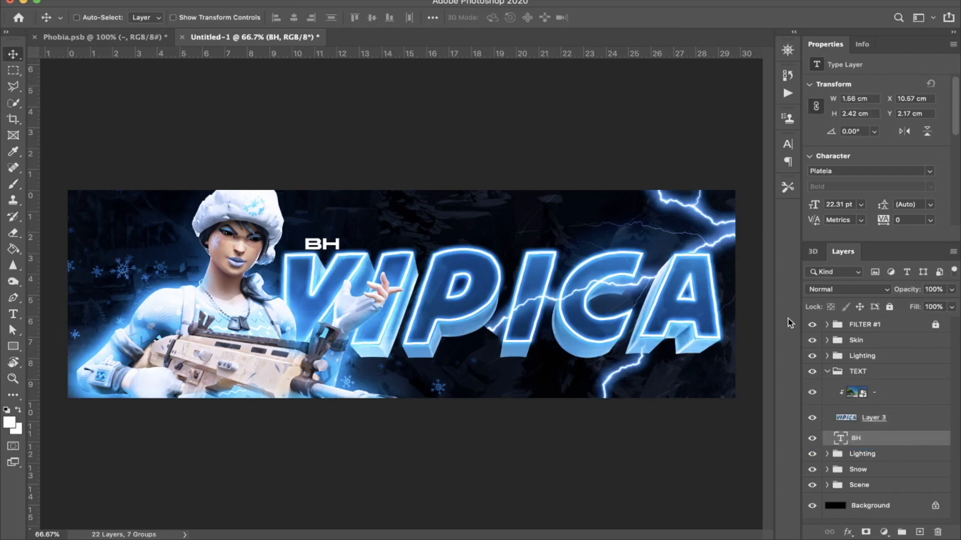
key("super+t")
right_click(319, 259)
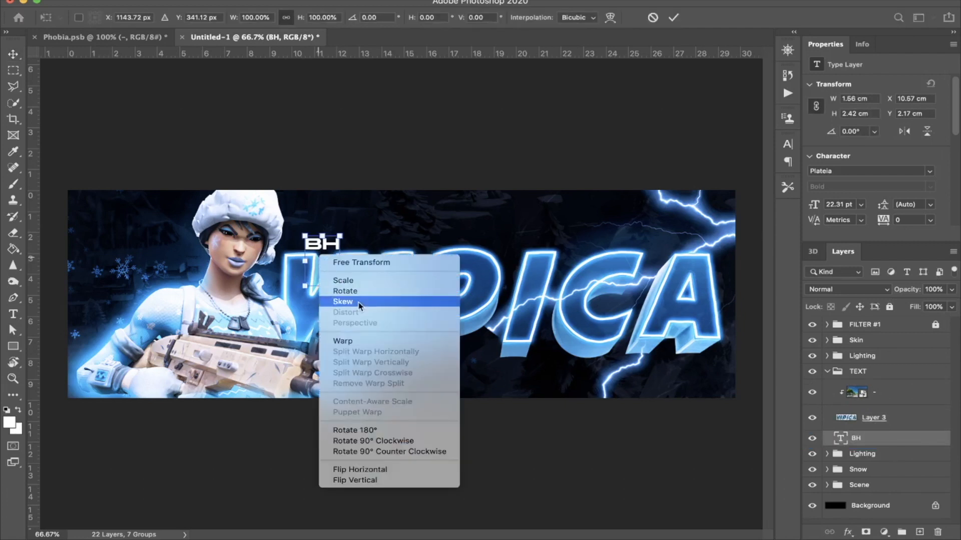
left_click(343, 340)
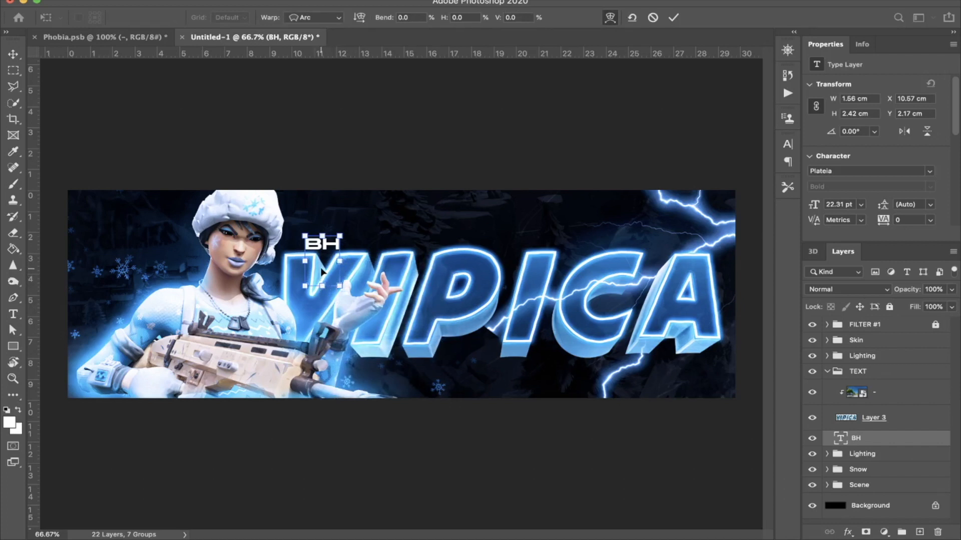
key("Return")
Step: Apply a horizontal Wave warp with a slight bend to the BH text
key("super+t")
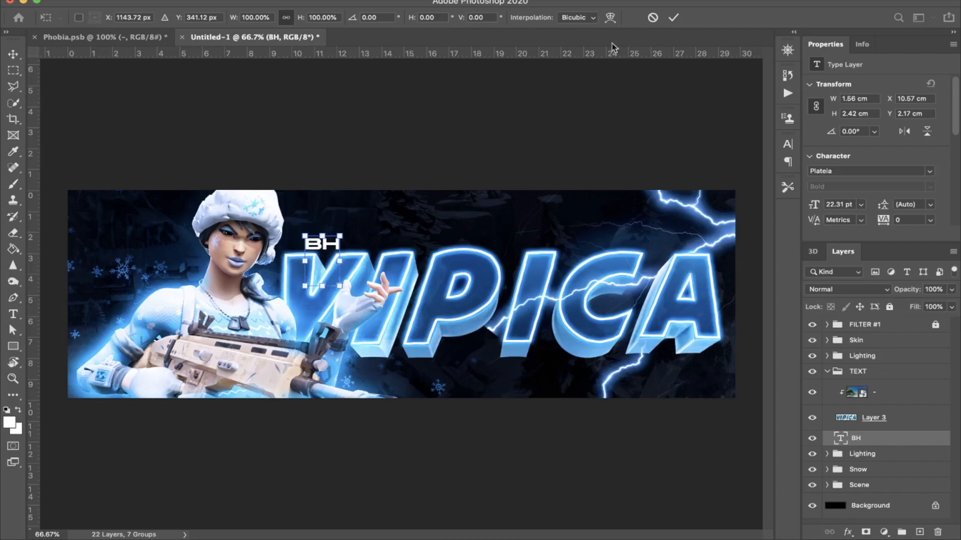
left_click(610, 18)
left_click(332, 20)
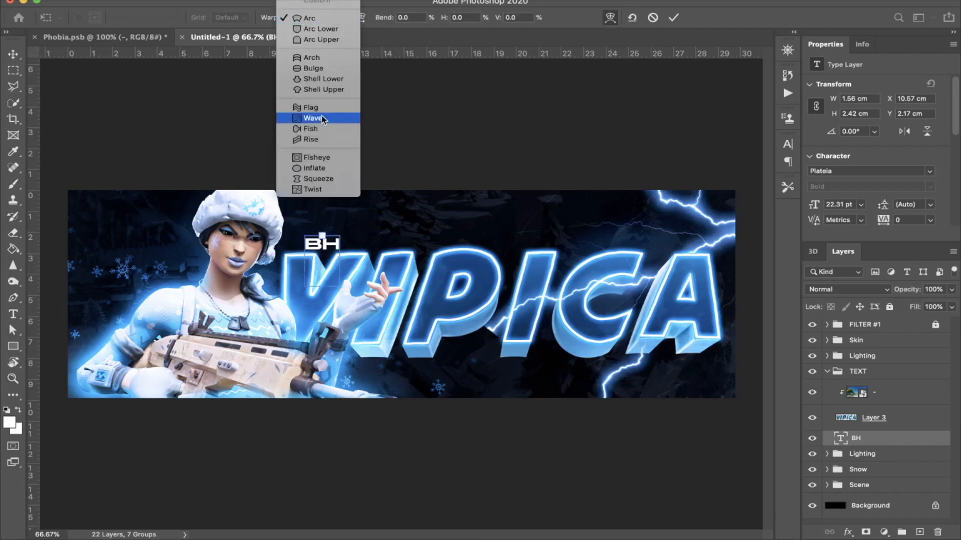
left_click(312, 118)
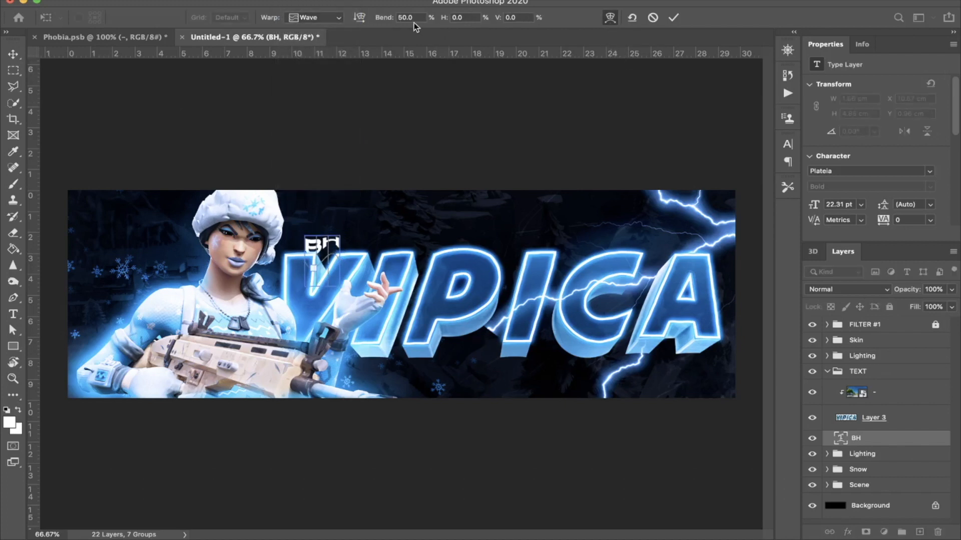
type("20")
key("BackSpace")
type("15")
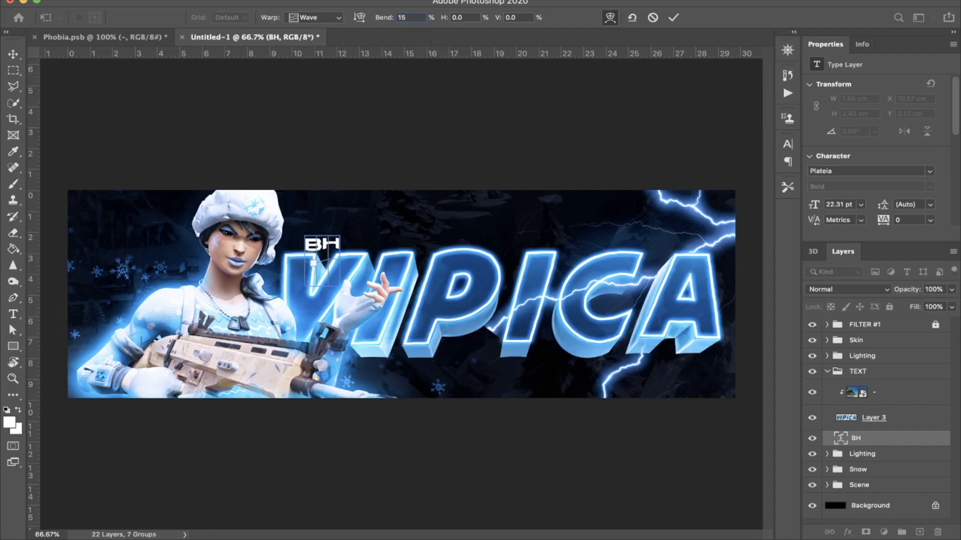
key("Return")
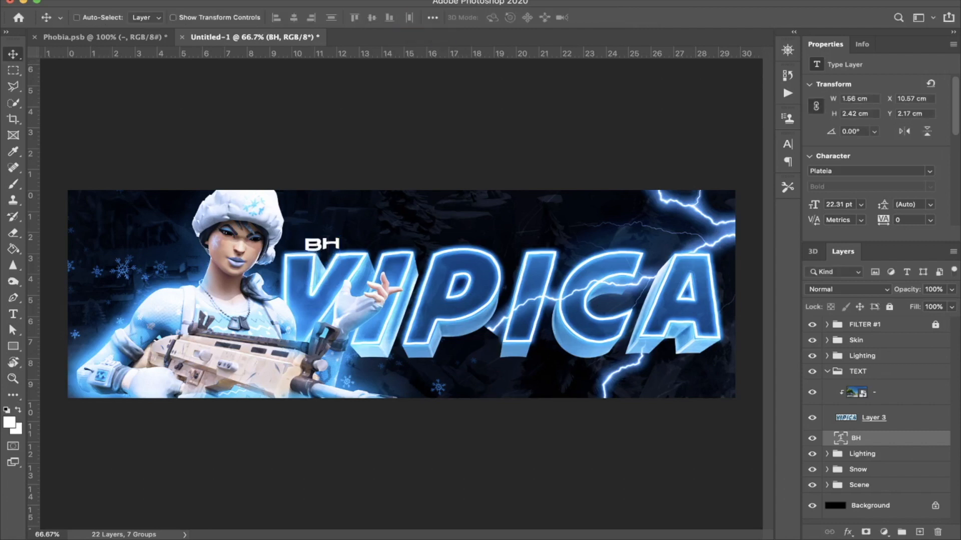
Step: Nudge the BH text down and to the left to X 10.33 cm and Y 2.25 cm
key("Down")
key("Down")
key("Down")
key("Left")
key("Left")
key("Left")
key("Left")
key("Left")
key("Left")
key("Left")
key("Left")
key("Left")
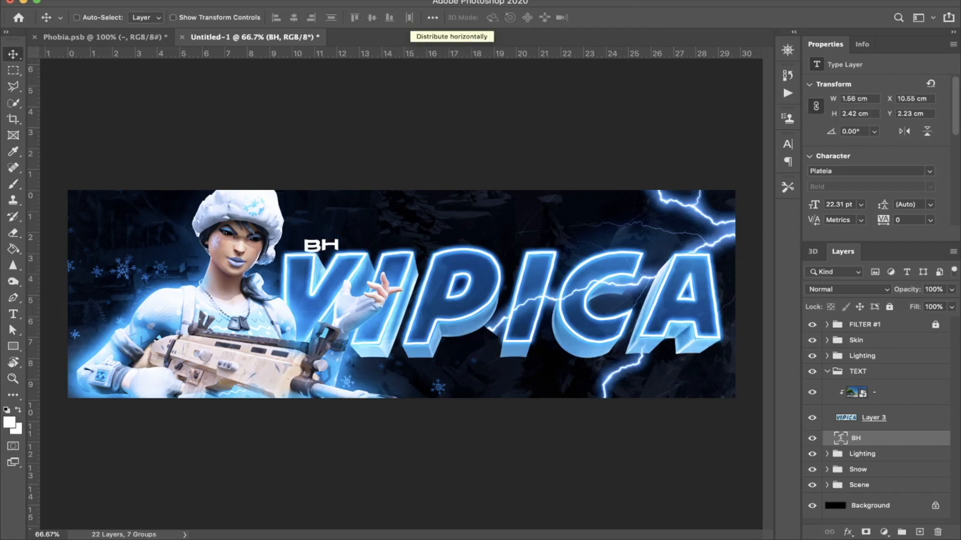
key("Left")
key("Left")
key("Left")
key("Left")
key("Left")
key("Left")
key("Down")
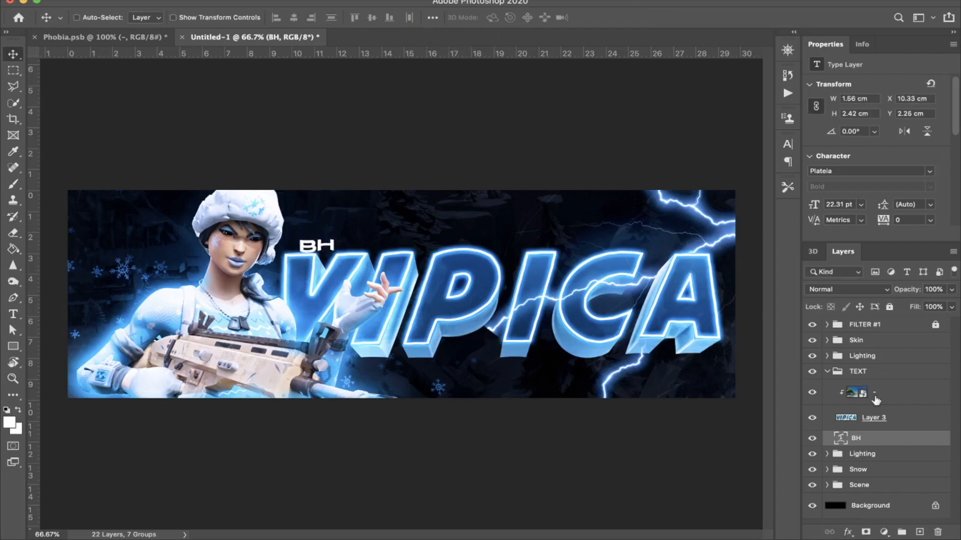
Step: Try a blue Outer Glow and a blue Color Overlay at 53% opacity on the BH text
double_click(901, 445)
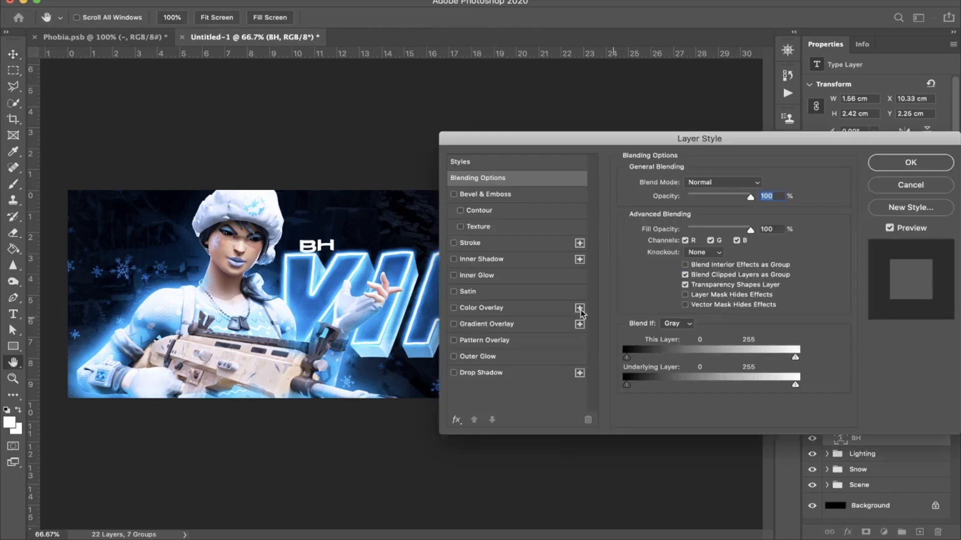
left_click(453, 356)
left_click(485, 360)
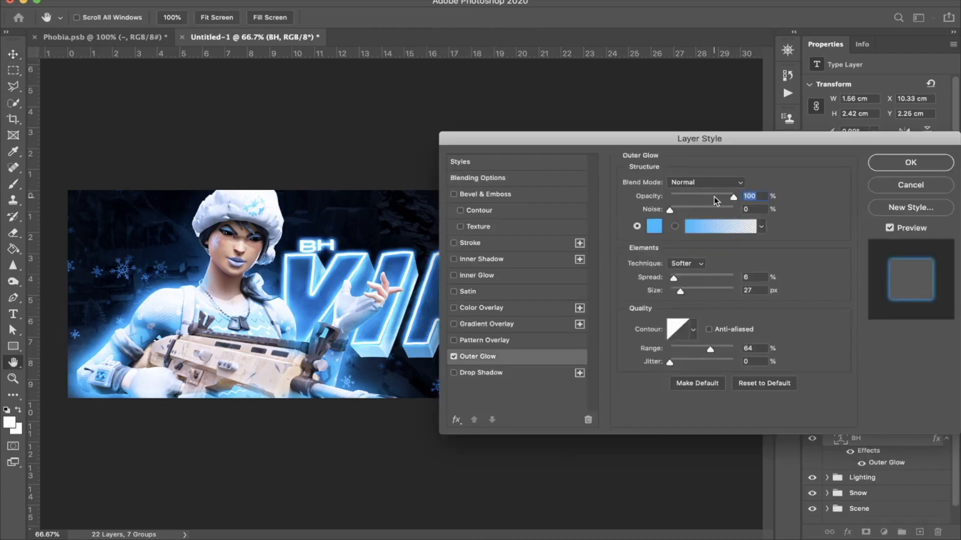
left_click_drag(680, 291, 679, 291)
left_click(454, 309)
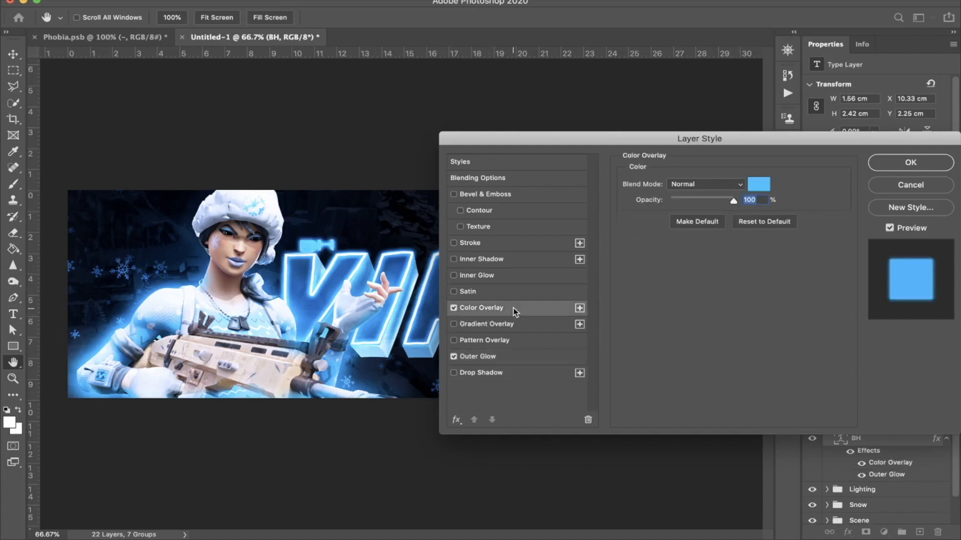
left_click_drag(723, 199, 704, 201)
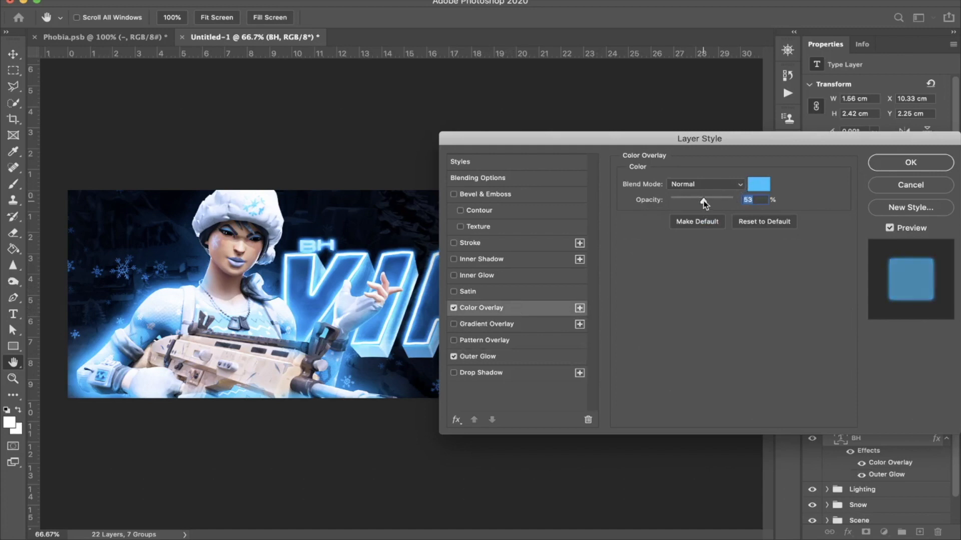
left_click(909, 186)
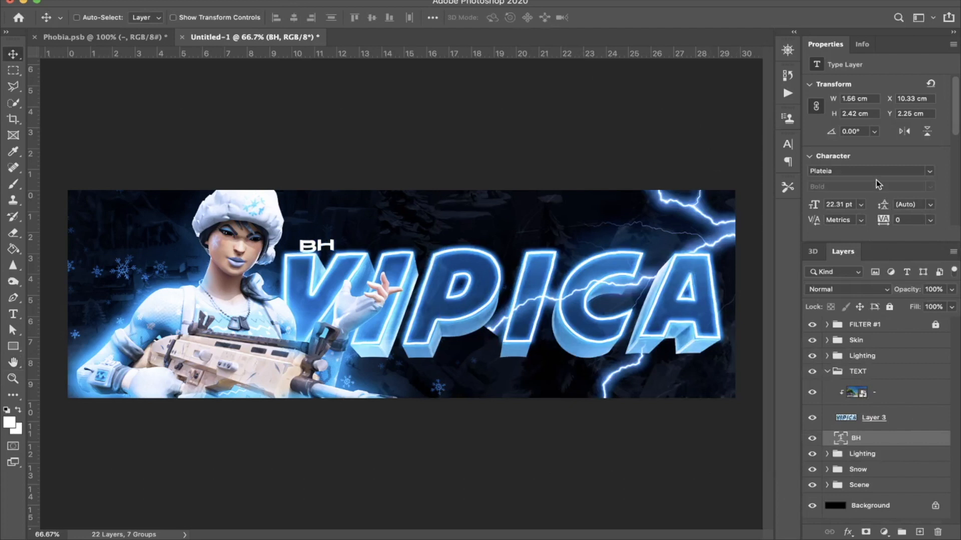
Step: Set the BH text color to the blue #007cdb
scroll(879, 180, "down", 3)
left_click(911, 172)
left_click(797, 299)
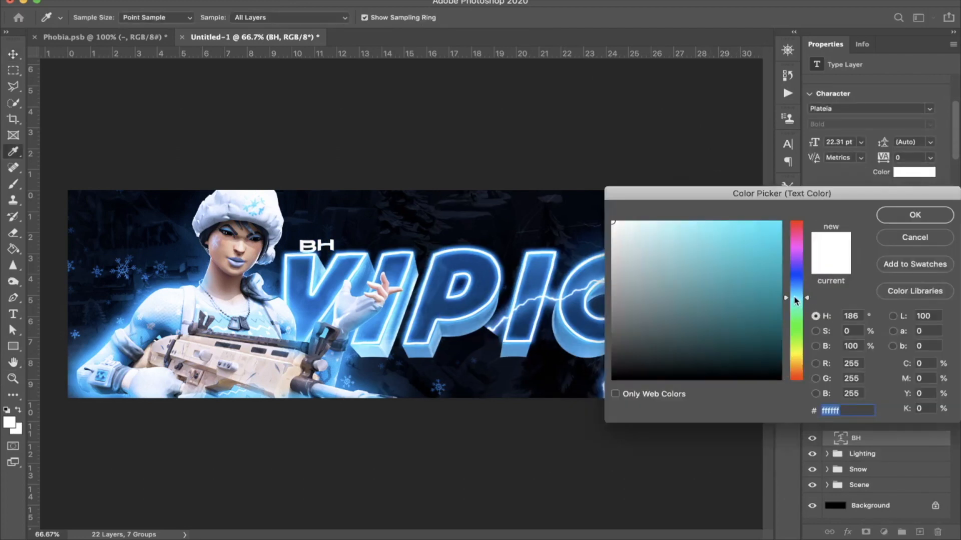
left_click(779, 222)
left_click(794, 289)
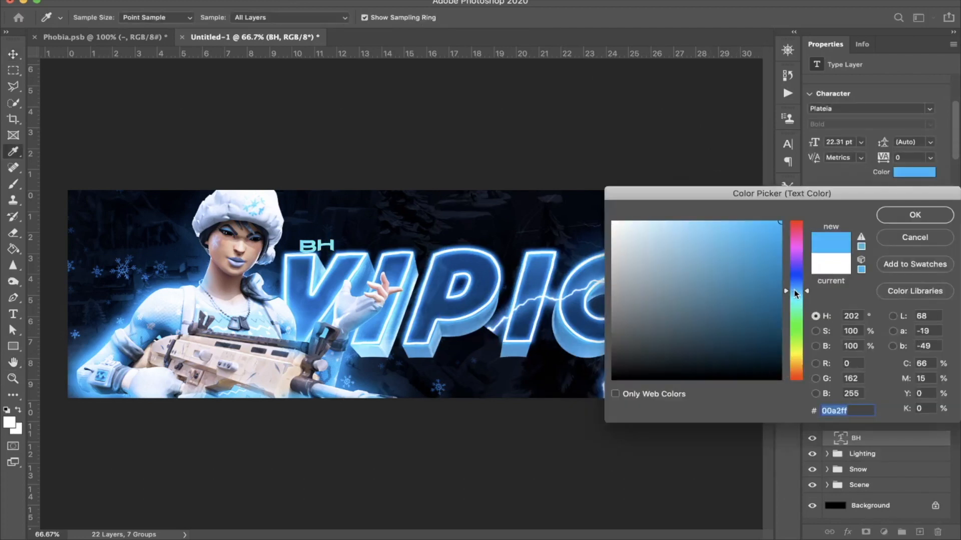
left_click(795, 287)
left_click(794, 291)
left_click(794, 287)
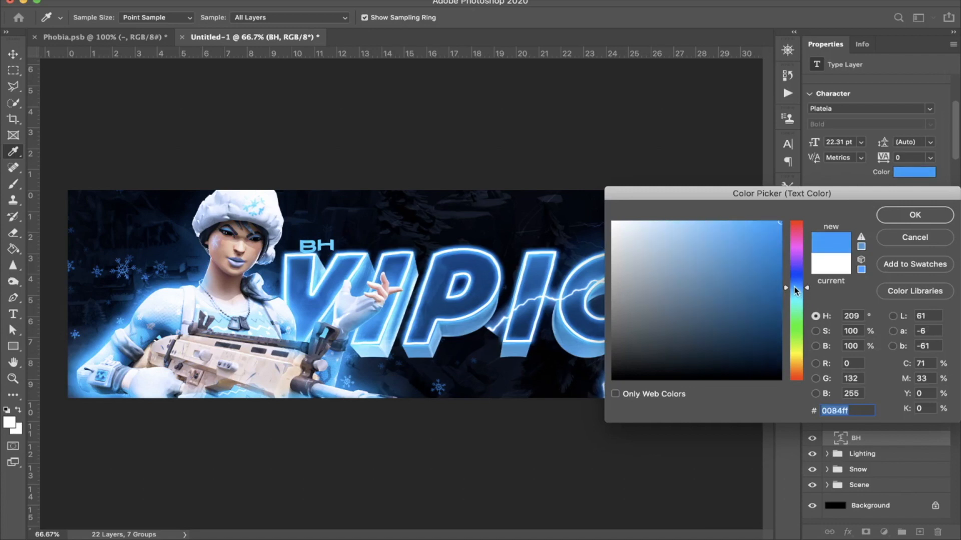
left_click(493, 278)
left_click(379, 334)
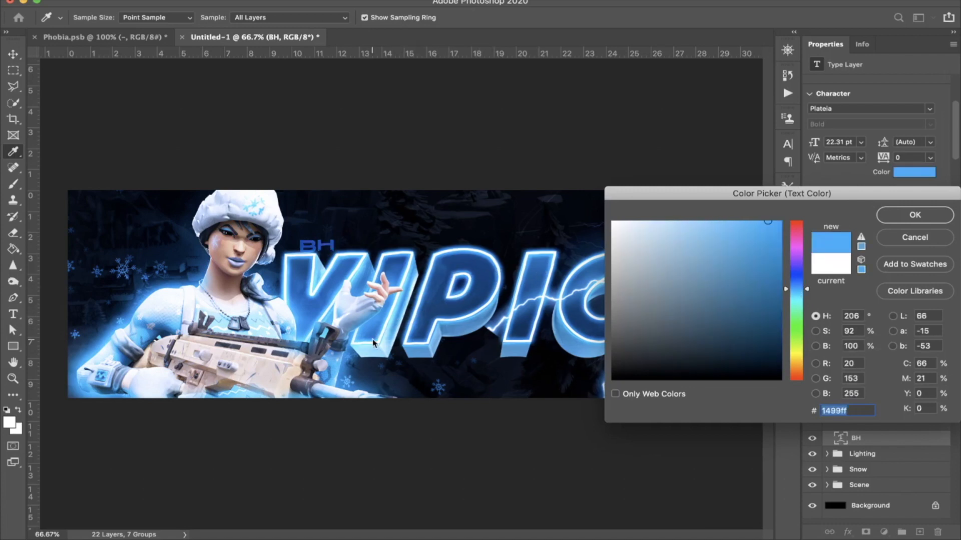
left_click(779, 258)
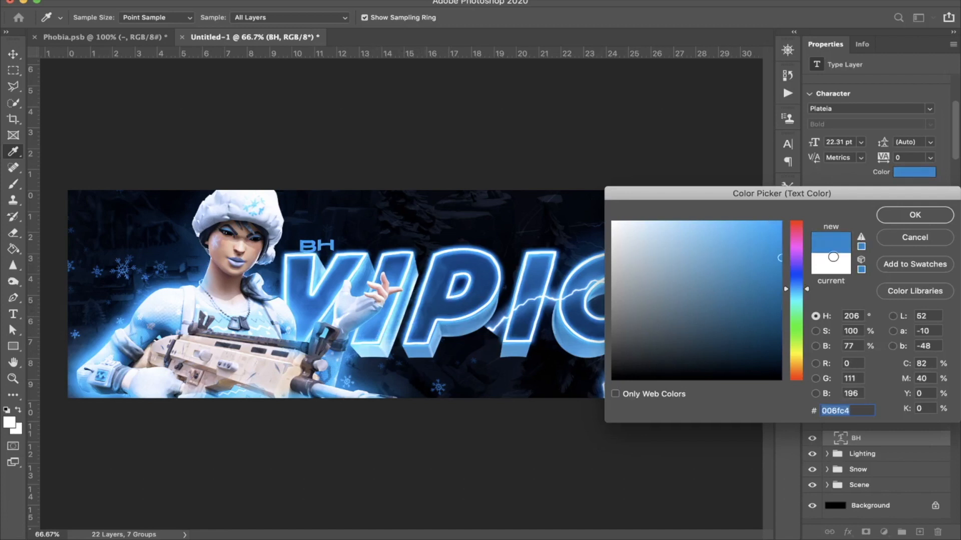
left_click_drag(770, 258, 808, 244)
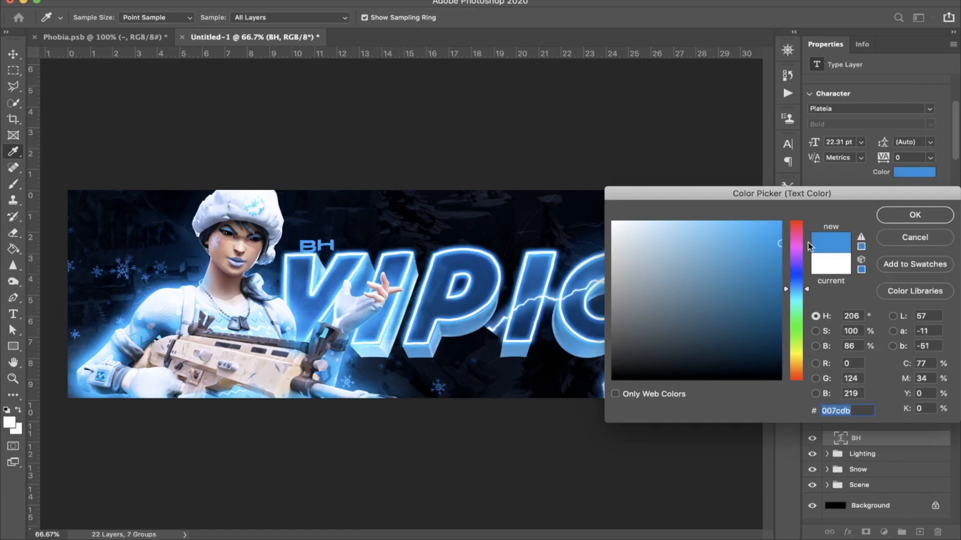
key("Return")
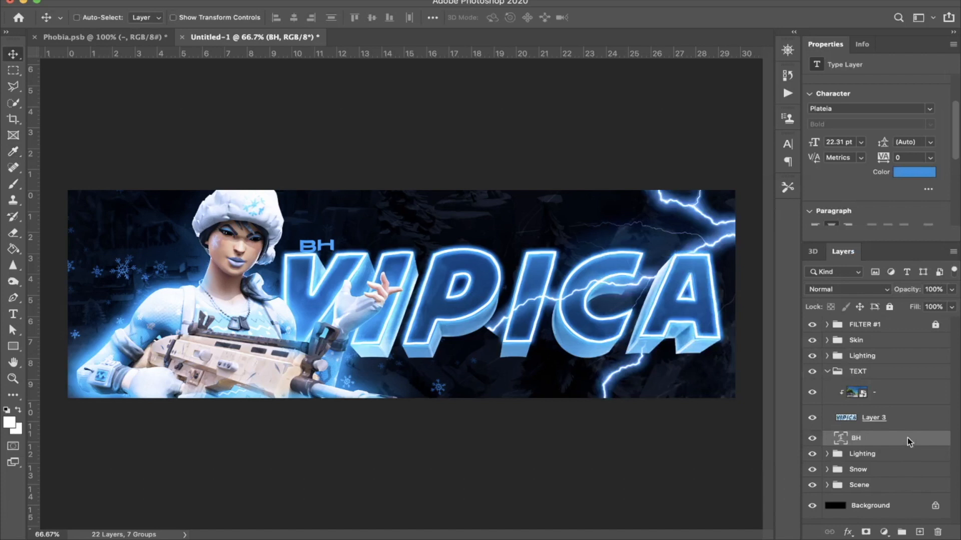
Step: Add a blue Outer Glow to the BH text with 33% opacity, 0% spread and 7 px size
double_click(907, 437)
left_click(502, 358)
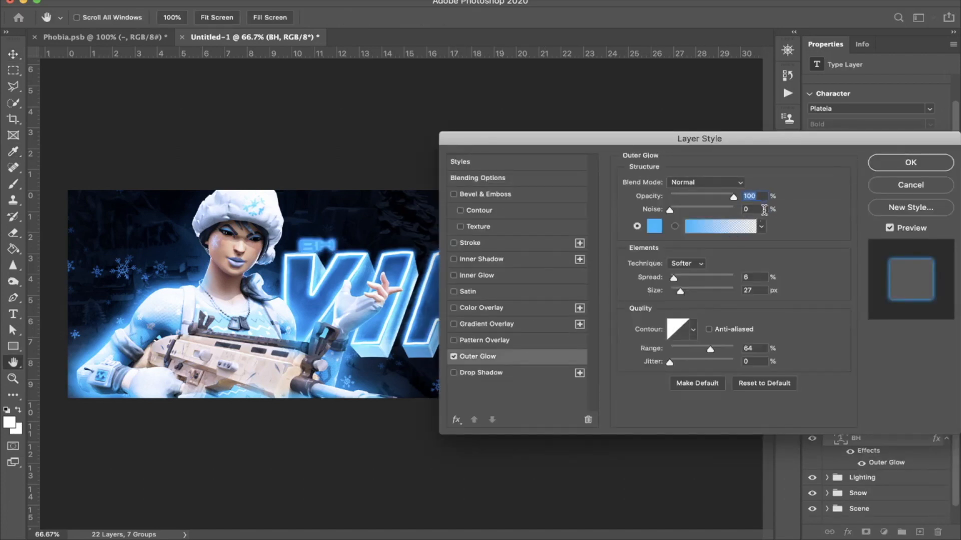
left_click_drag(675, 292, 644, 281)
left_click(691, 197)
left_click_drag(691, 196, 691, 196)
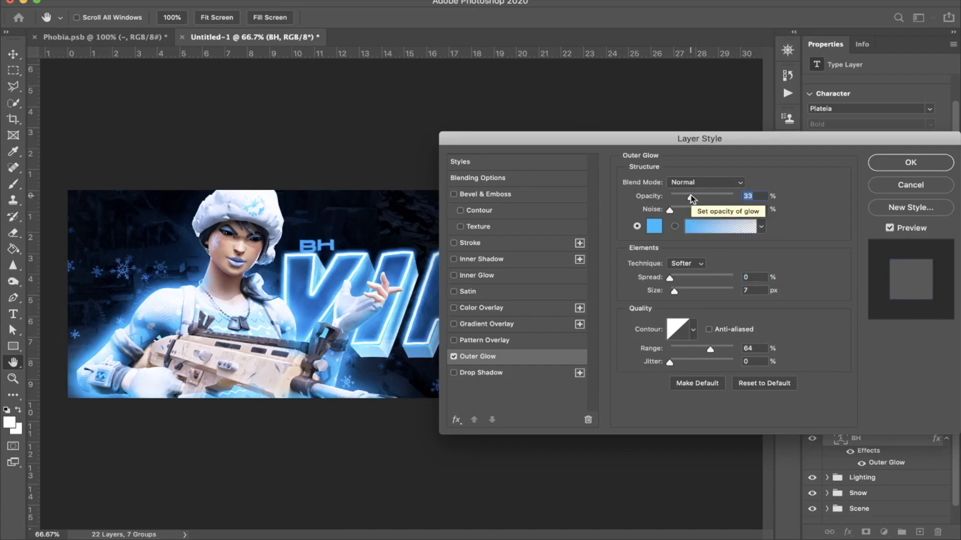
key("Return")
Step: Rasterize the BH text together with its layer style and duplicate the resulting layer
right_click(886, 443)
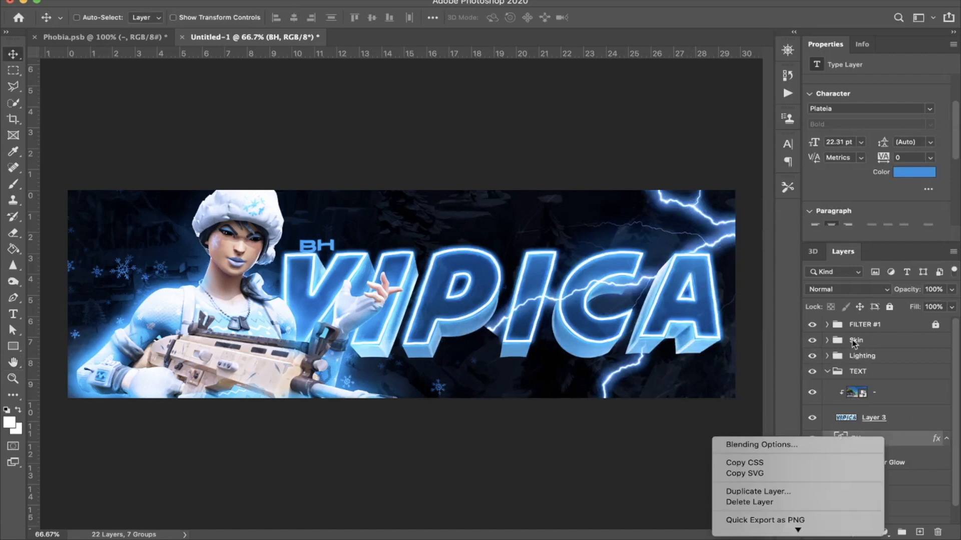
left_click(811, 455)
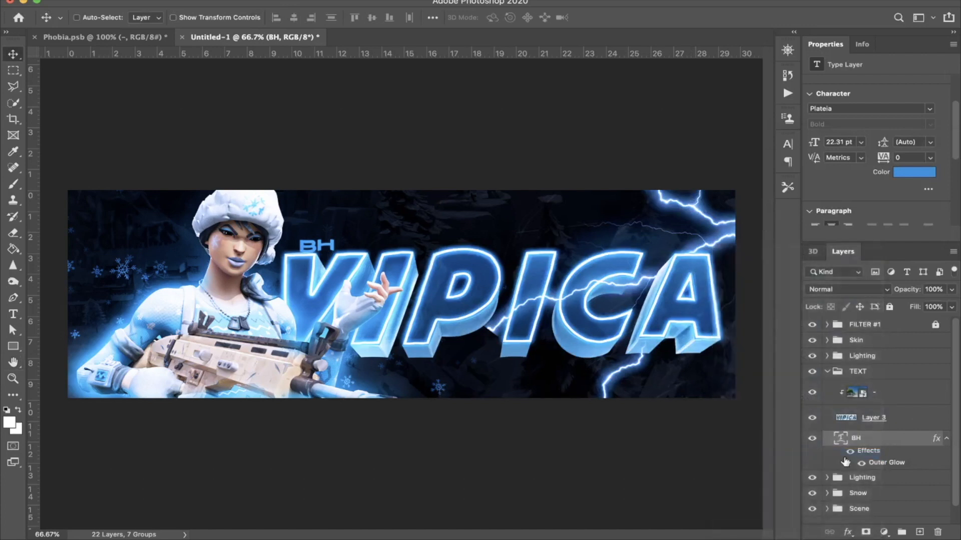
key("super+j")
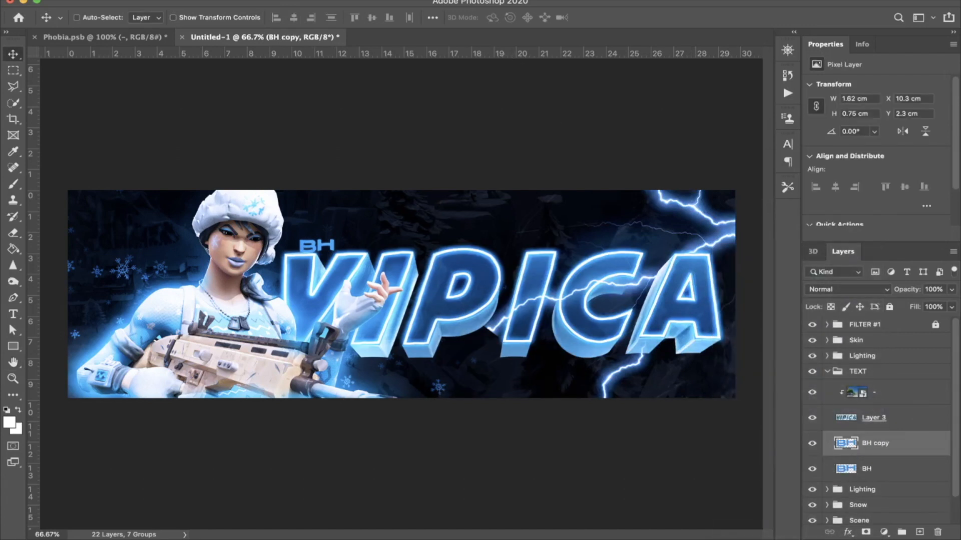
Step: Apply a filter to the BH copy layer and set its blend mode to Soft Light
left_click(310, 0)
left_click(341, 38)
left_click(608, 60)
left_click(622, 138)
key("Return")
left_click(837, 286)
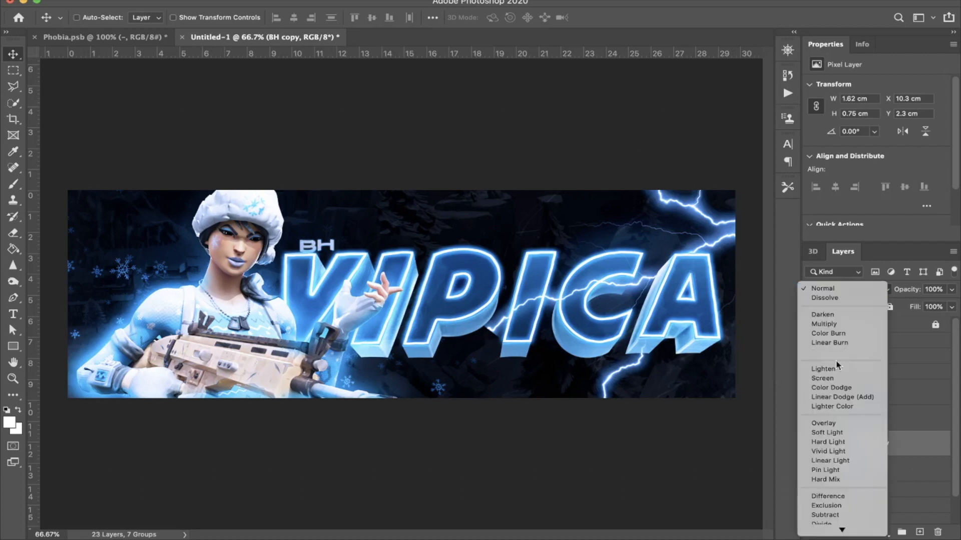
left_click(833, 433)
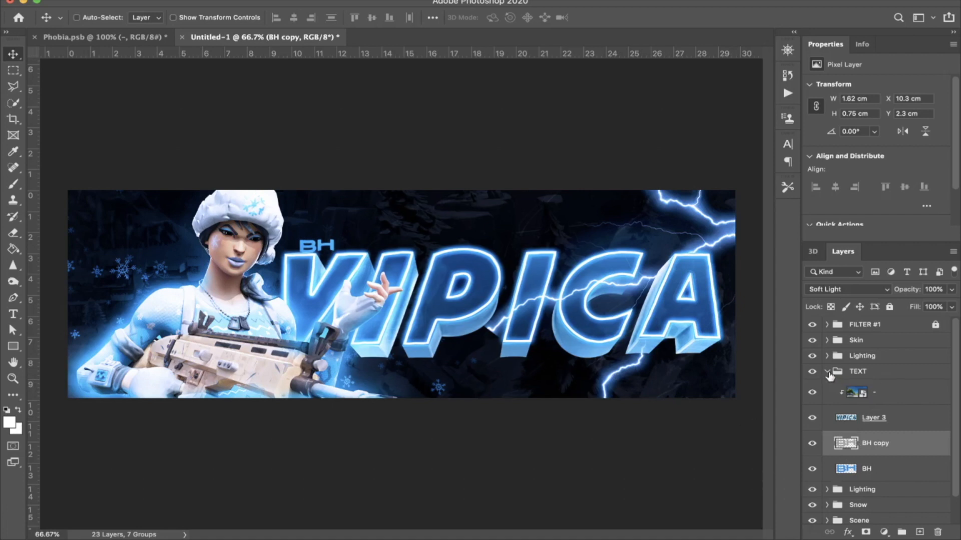
Step: Add a white Inner Glow in Overlay mode to the VIPICA title on Layer 3, adjusting its opacity and size
double_click(910, 420)
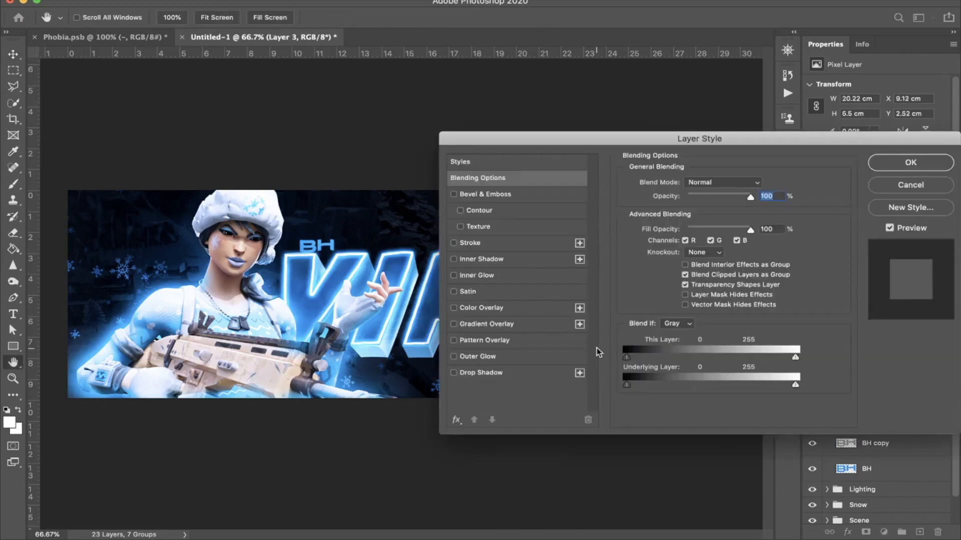
left_click_drag(540, 139, 656, 177)
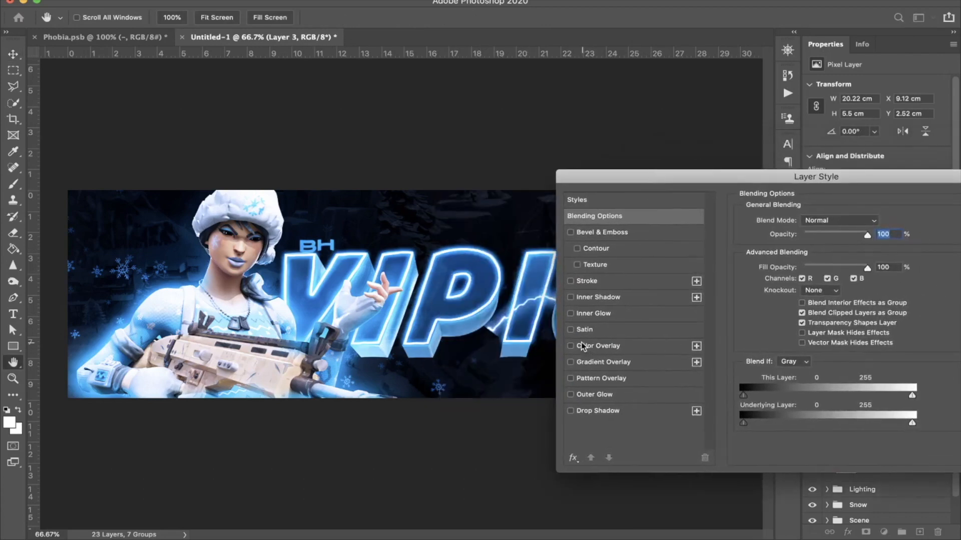
left_click(570, 313)
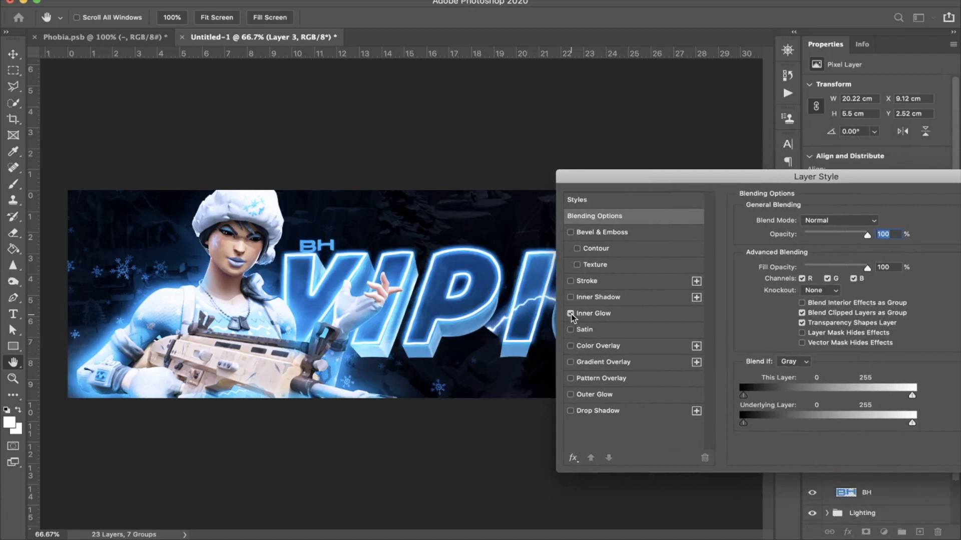
left_click(622, 313)
left_click_drag(815, 234, 809, 235)
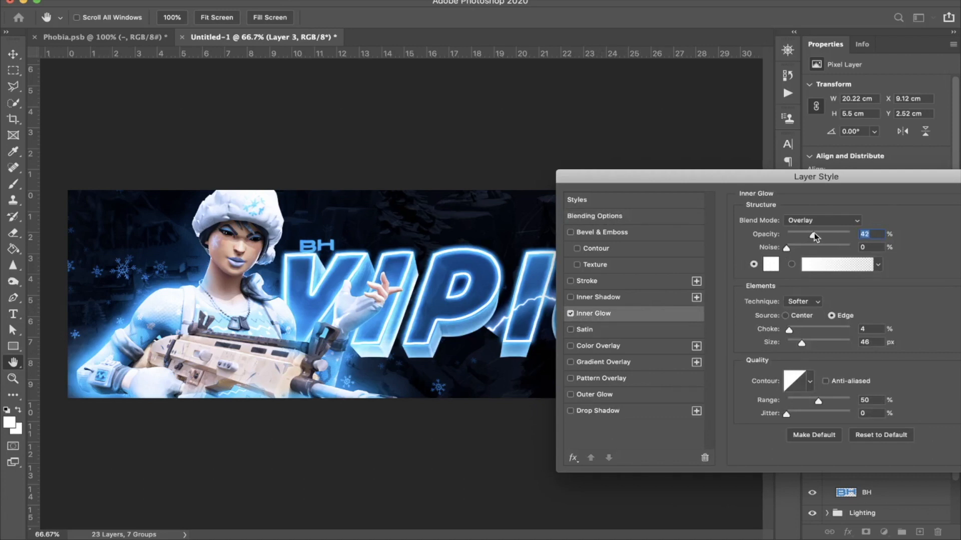
left_click_drag(801, 345, 803, 346)
left_click(805, 342)
Step: Add a Pattern Overlay to the title using the yellow forest pattern from the Trees set
left_click(601, 378)
left_click(803, 254)
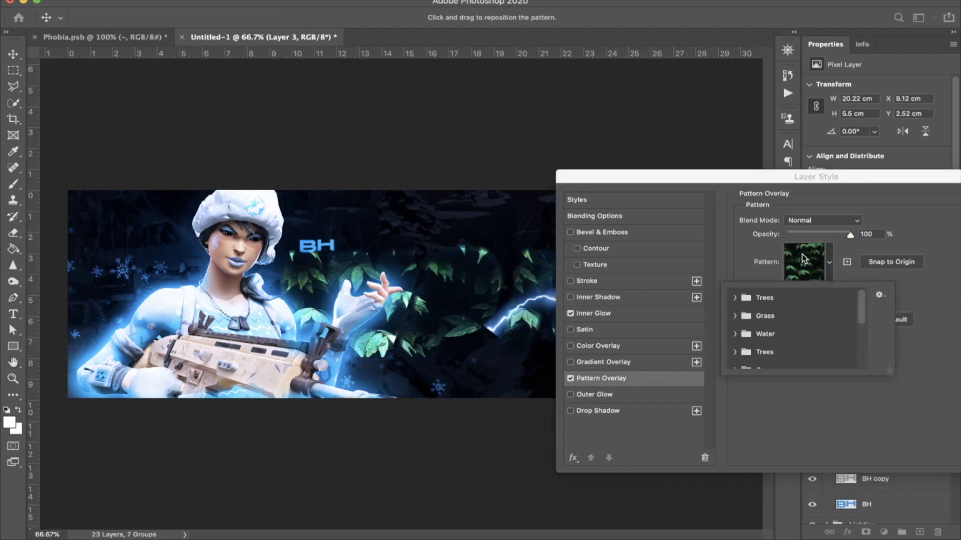
left_click(735, 297)
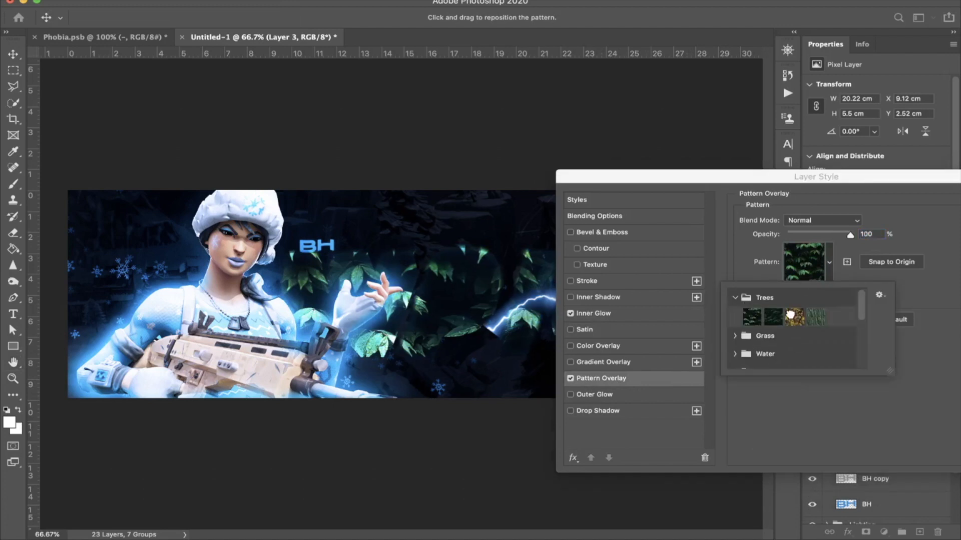
left_click(794, 317)
left_click(735, 297)
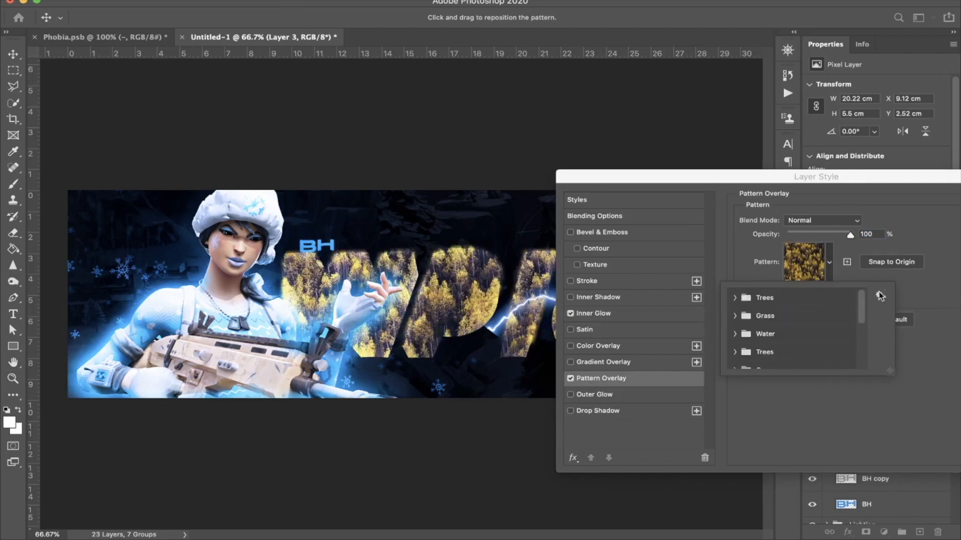
left_click(907, 272)
Step: Set the title's Pattern Overlay to Soft Light, lower its opacity to a faint level and fine-tune its scale
left_click(823, 221)
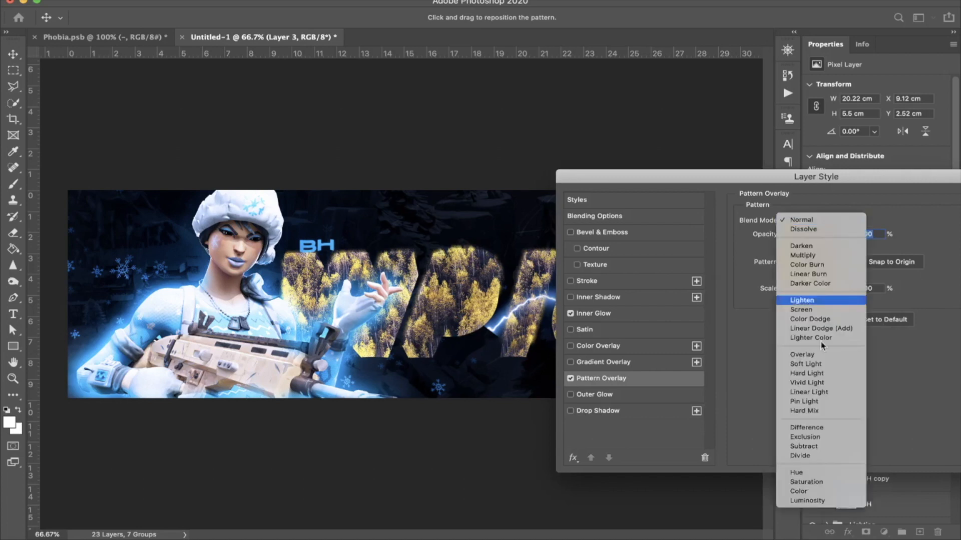
left_click(814, 364)
left_click(801, 235)
left_click_drag(800, 235, 799, 235)
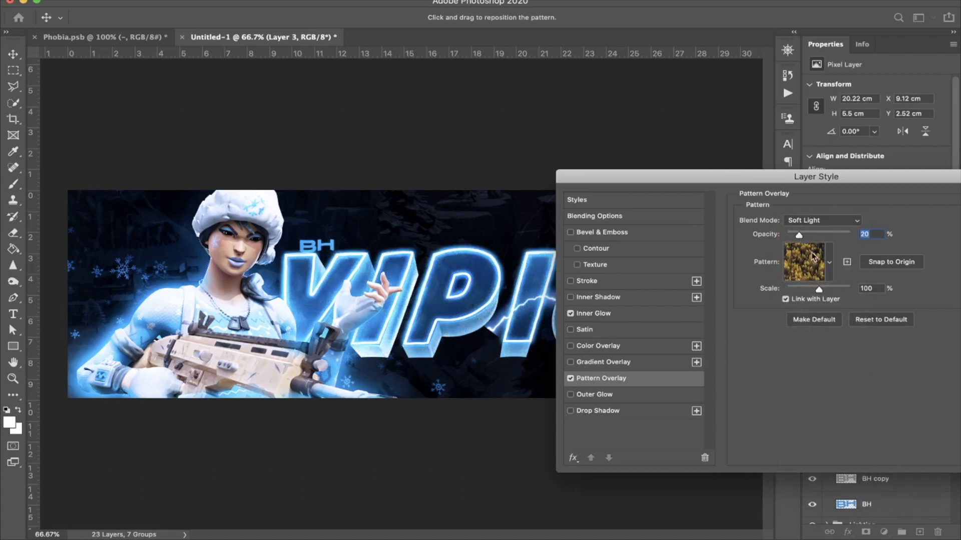
left_click(803, 288)
left_click_drag(820, 286, 822, 285)
left_click(792, 232)
left_click_drag(794, 232, 795, 232)
Step: Add a white Color Dodge Inner Shadow to the title with 5% opacity, 4 px distance and 90 px size, and apply the layer style
left_click(570, 300)
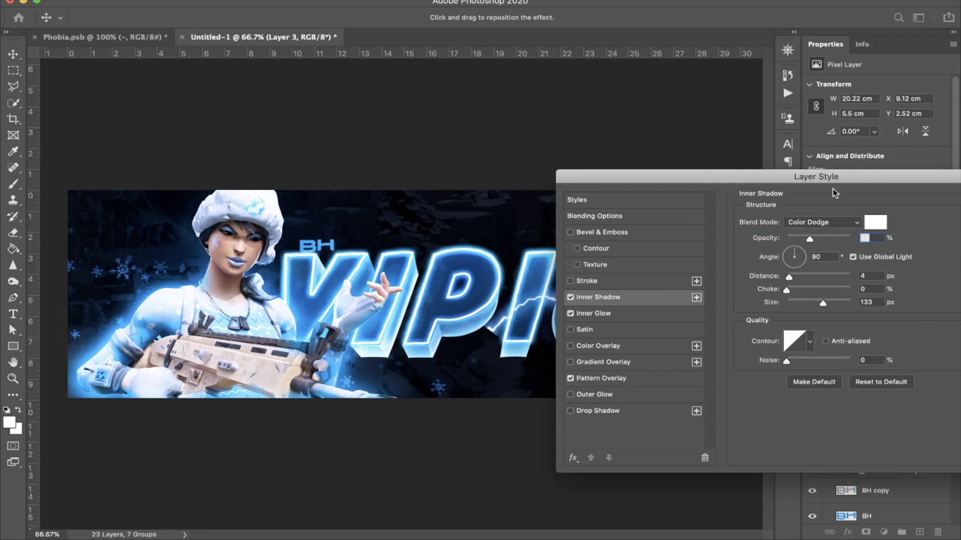
left_click(792, 239)
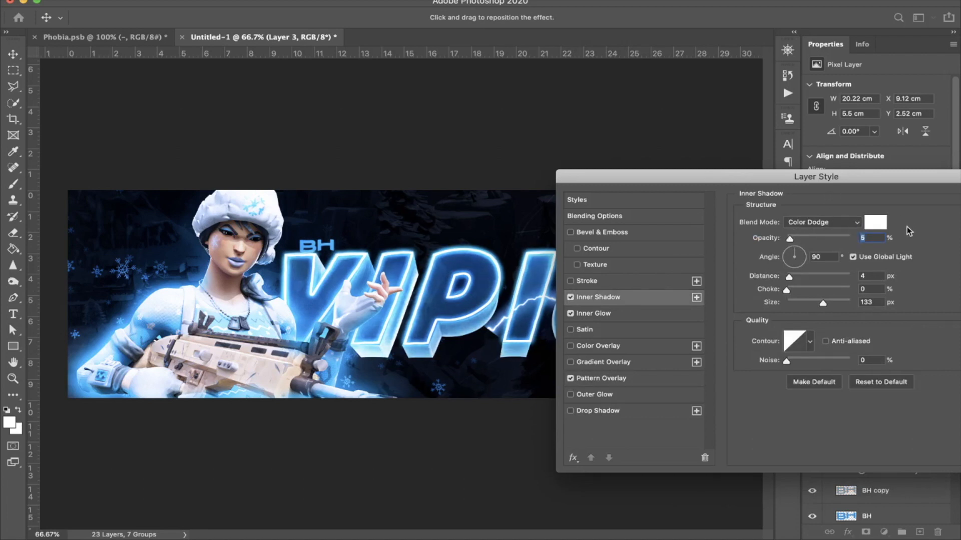
left_click(801, 302)
left_click_drag(801, 303, 812, 303)
left_click(571, 233)
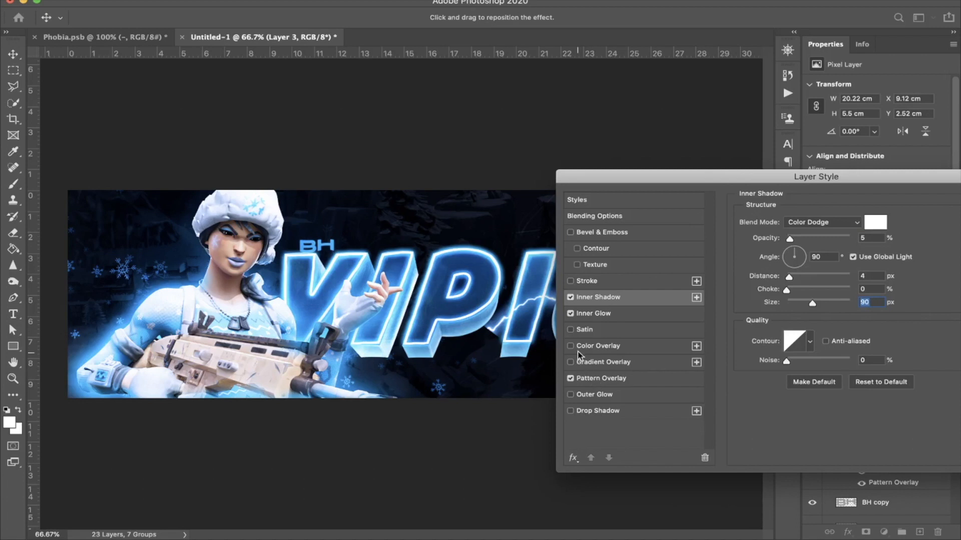
left_click(571, 394)
left_click(570, 395)
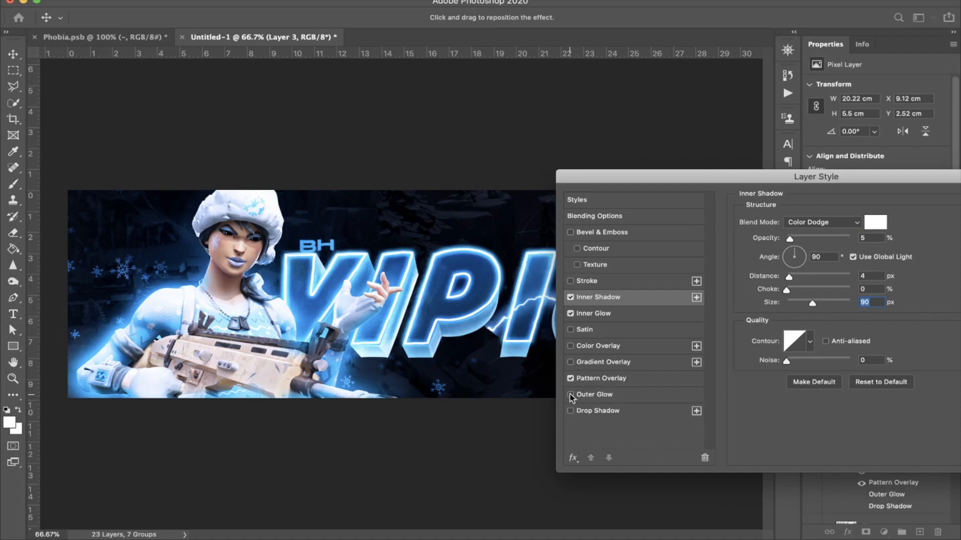
key("Return")
Step: Collapse the title layer's effects list and the TEXT group, leaving the group selected
left_click(946, 418)
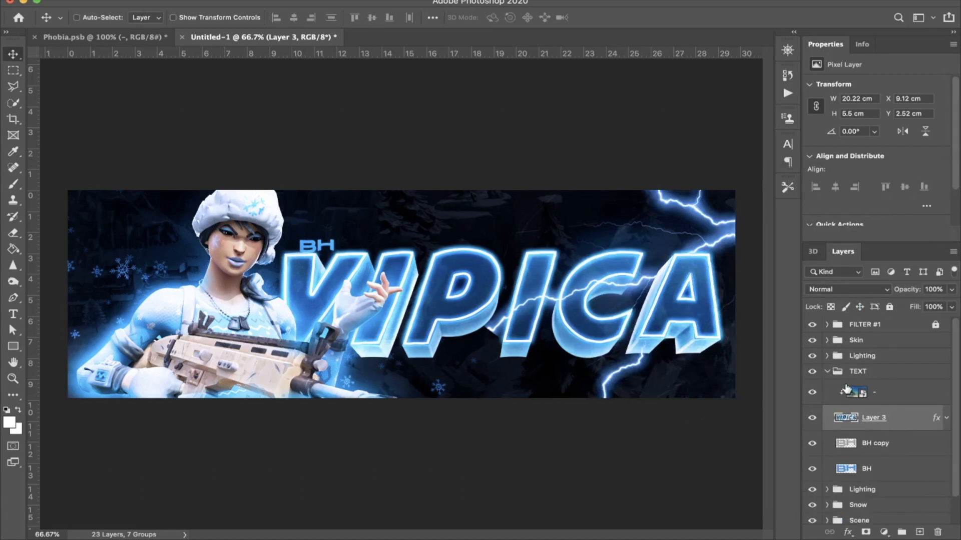
left_click(830, 375)
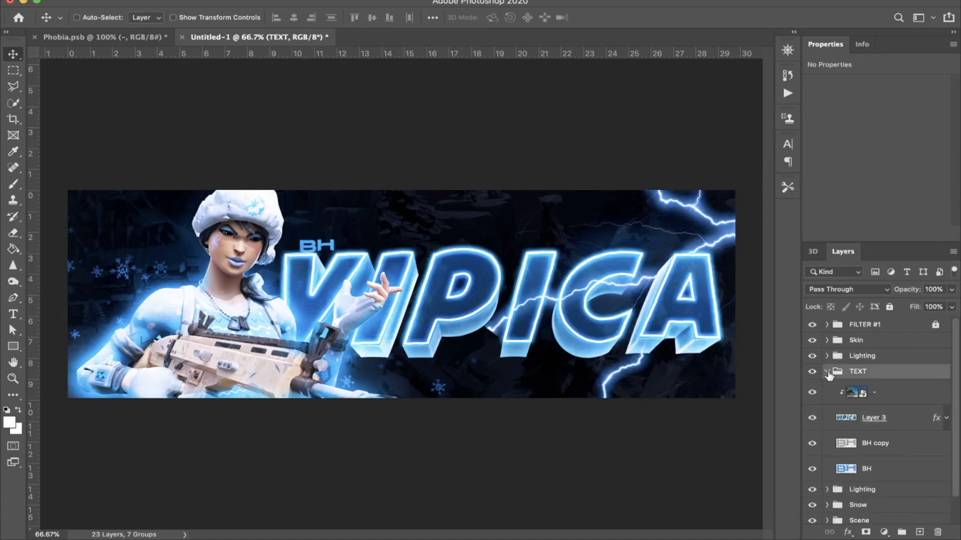
left_click(827, 372)
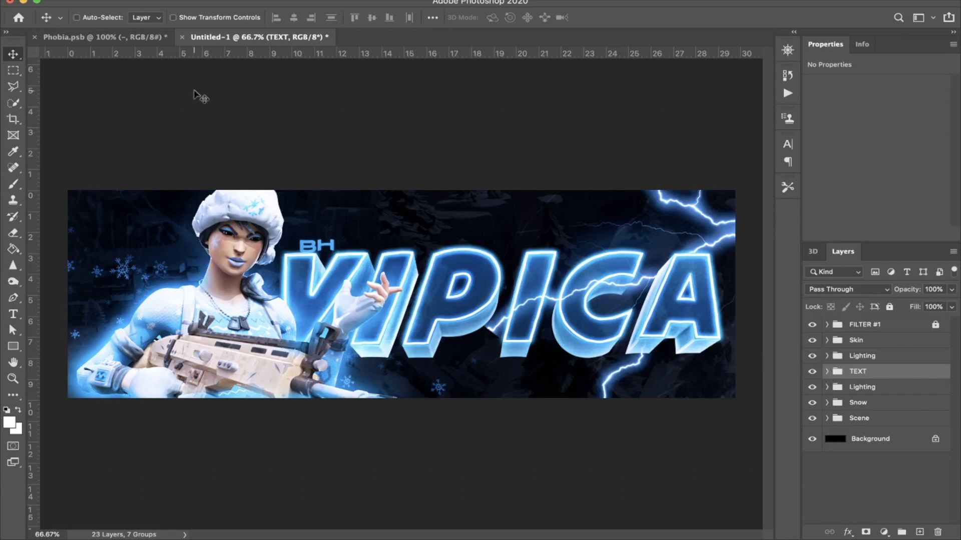
Step: In Phobia.psb, collapse the Lightning group and expand the Fortnite Assets group
left_click(129, 38)
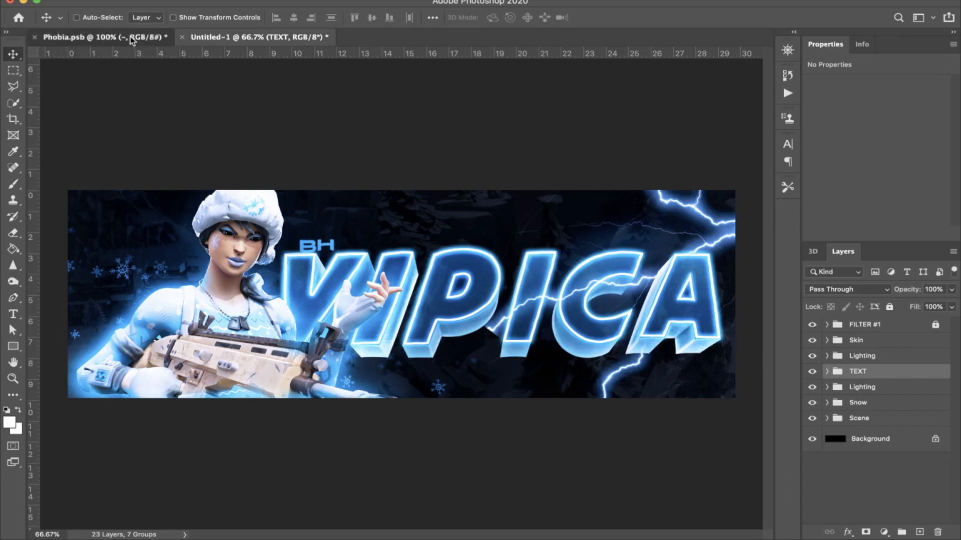
scroll(842, 382, "up", 3)
scroll(842, 382, "up", 2)
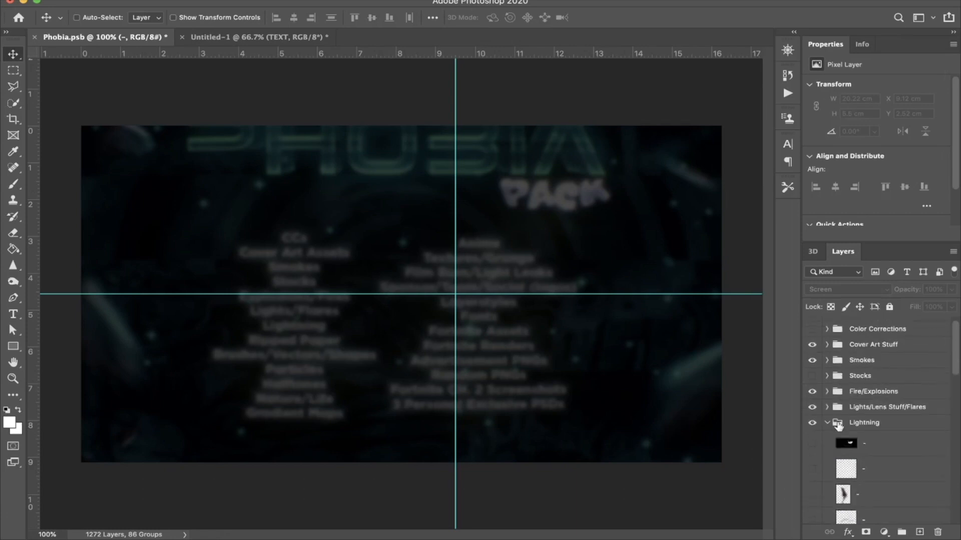
left_click(826, 425)
scroll(833, 440, "down", 5)
scroll(833, 442, "down", 5)
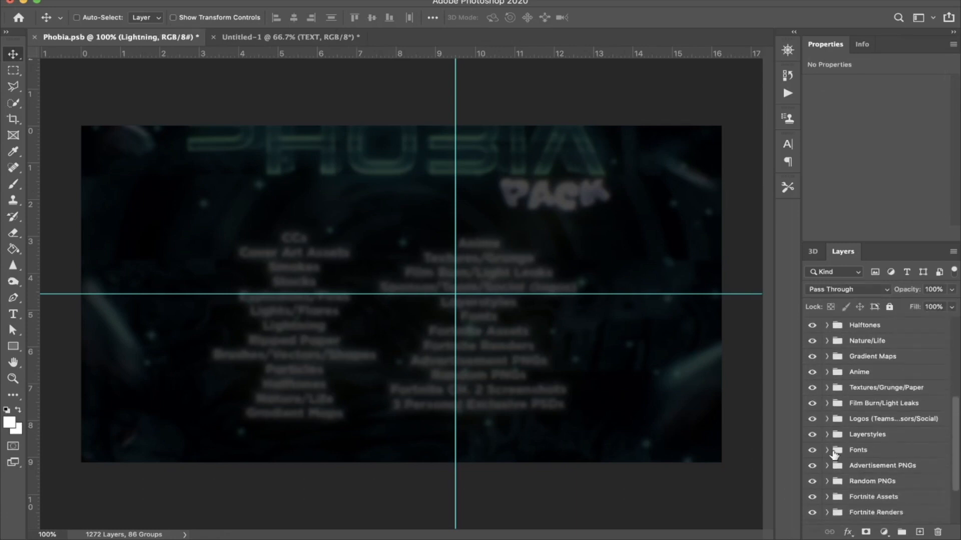
left_click(826, 429)
Step: Find the Small Shield Potion among the Fortnite assets and copy it into the header document above the TEXT group
scroll(827, 430, "down", 10)
scroll(828, 430, "down", 10)
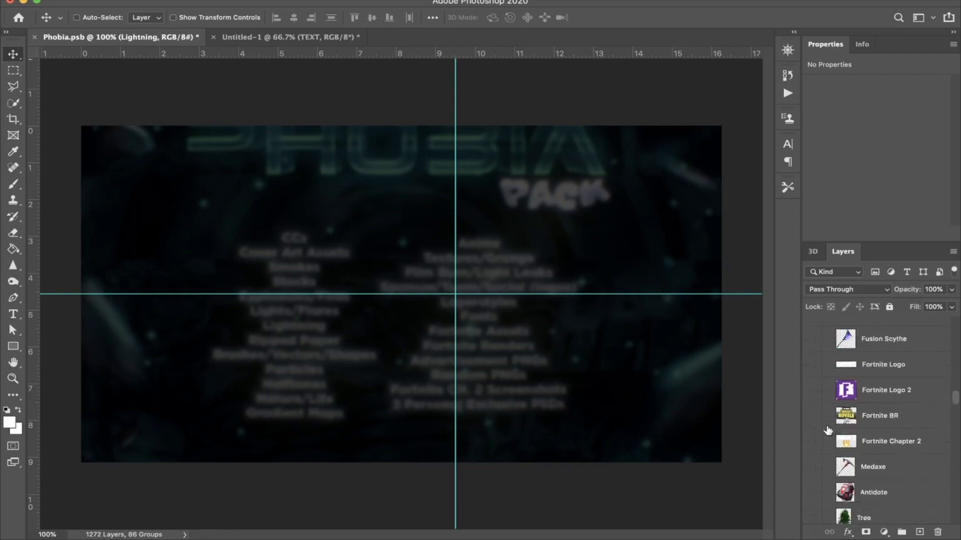
scroll(825, 426, "down", 10)
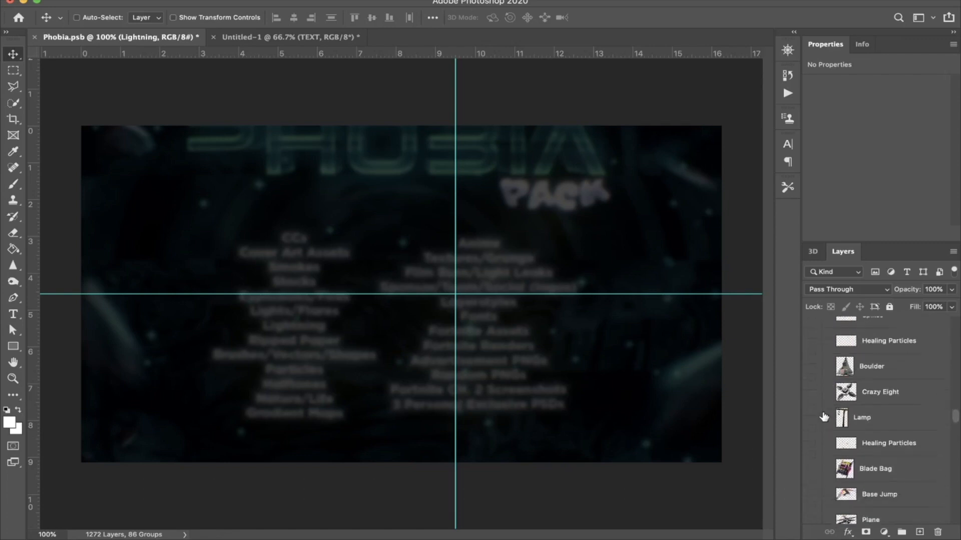
scroll(824, 418, "down", 10)
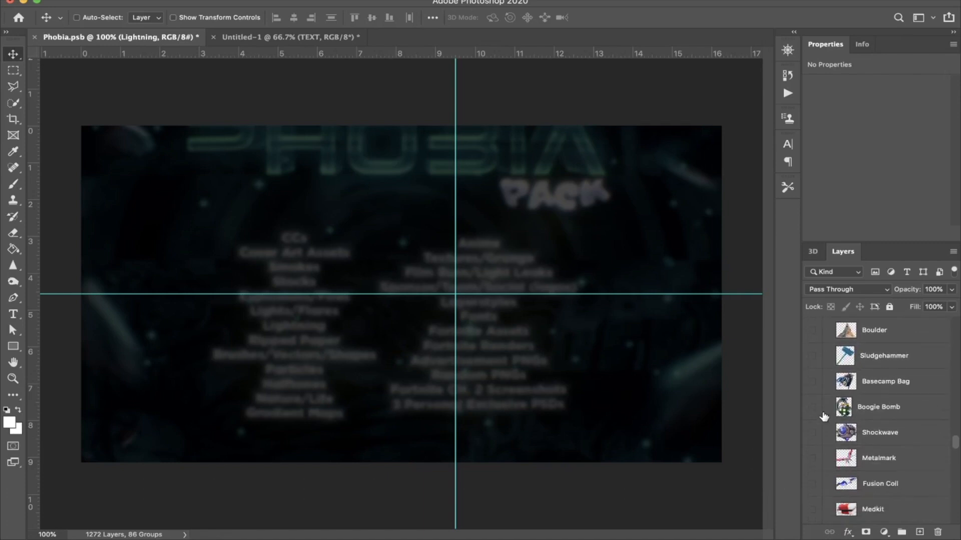
scroll(824, 418, "down", 10)
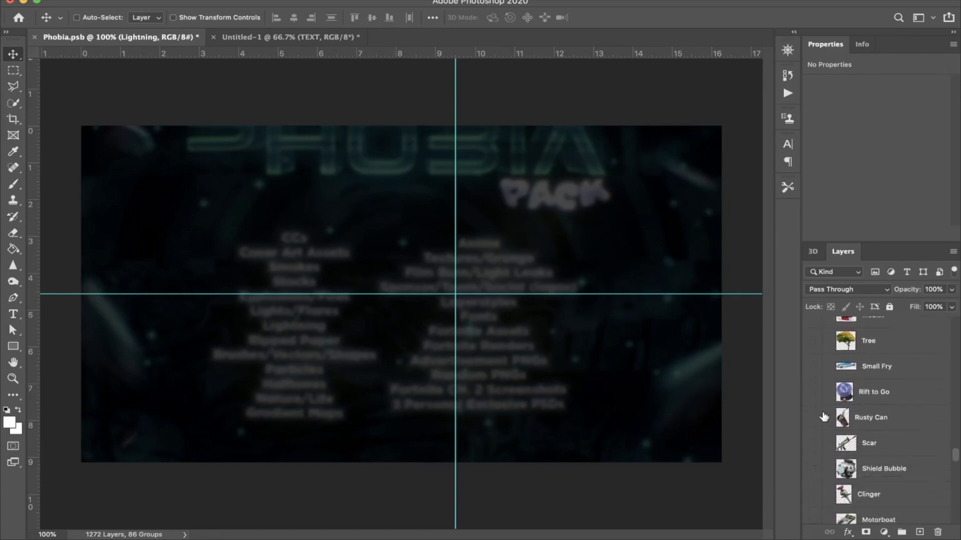
scroll(824, 418, "down", 1)
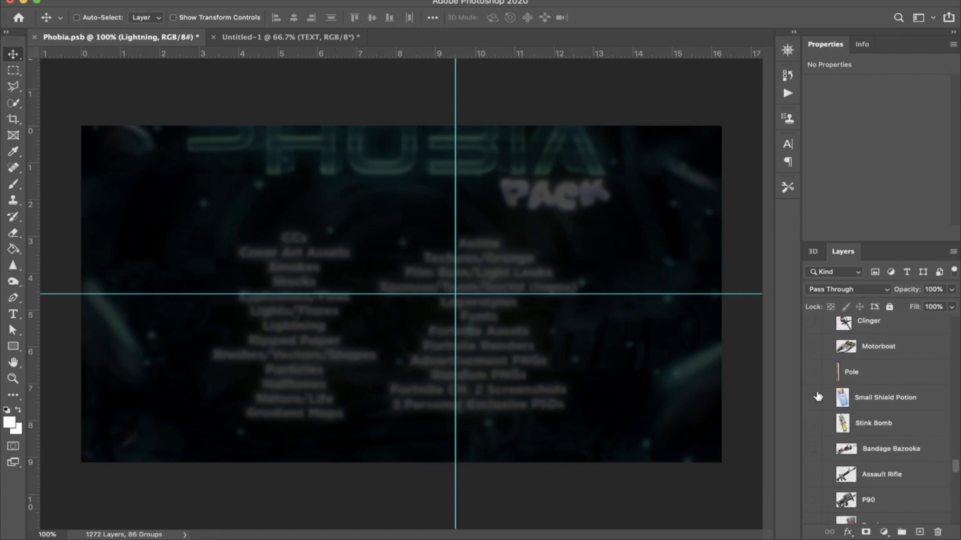
left_click(845, 395)
mouse_move(845, 395)
left_mouse_down()
mouse_move(221, 20)
mouse_move(289, 42)
mouse_move(270, 43)
mouse_move(428, 399)
mouse_move(421, 368)
left_mouse_up()
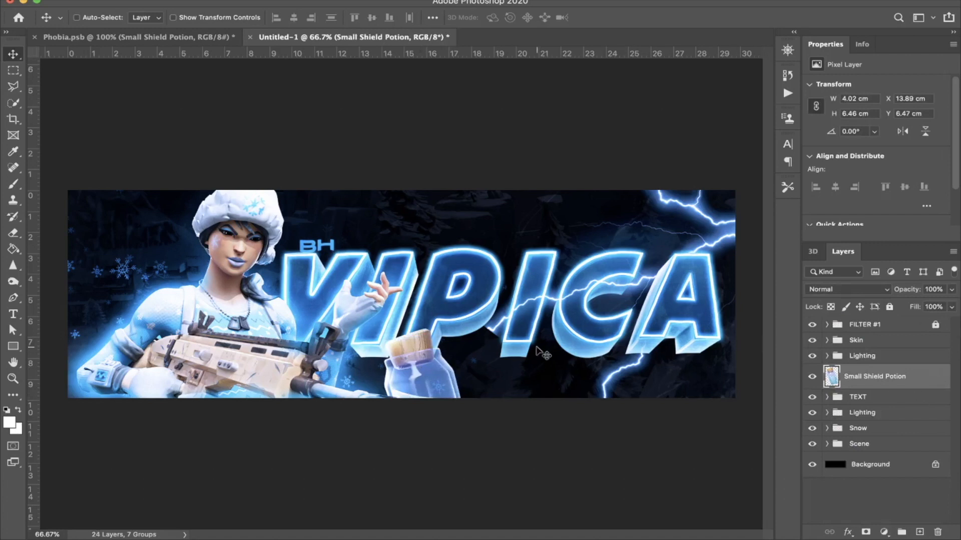
Step: Shrink and tilt the shield potion to about 3 by 3.35 cm and place it beneath the rifle barrel at the canvas's lower edge
key("super+t")
left_click_drag(520, 320, 538, 445)
left_click_drag(440, 379, 363, 388)
left_click_drag(436, 401, 339, 387)
key("Return")
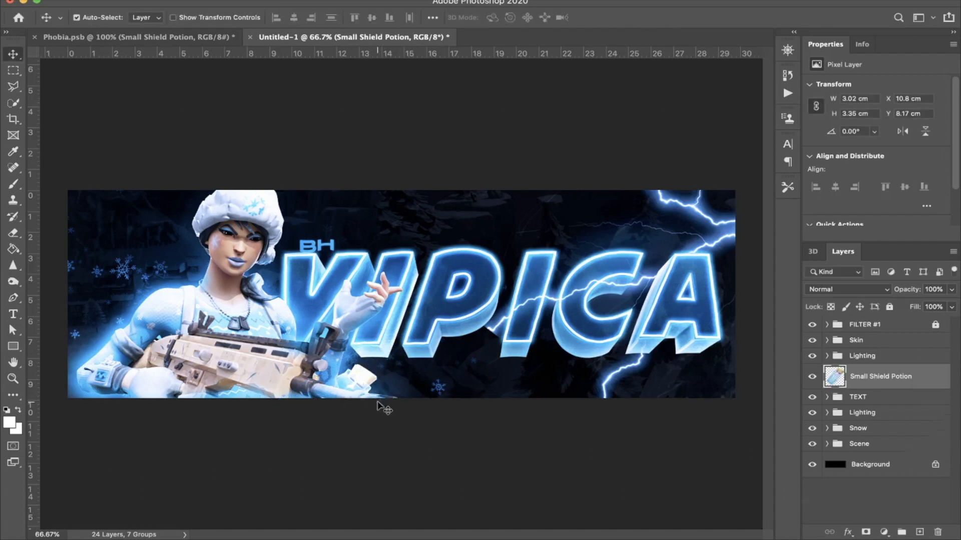
Step: Try a duplicate of the shield potion, tilted the other way beside the character's elbow, and remove it
key("ctrl+j")
key("ctrl+t")
left_click_drag(351, 392, 147, 353)
left_click_drag(85, 337, 103, 307)
left_click_drag(177, 367, 128, 351)
key("Return")
key("ctrl+t")
key("Return")
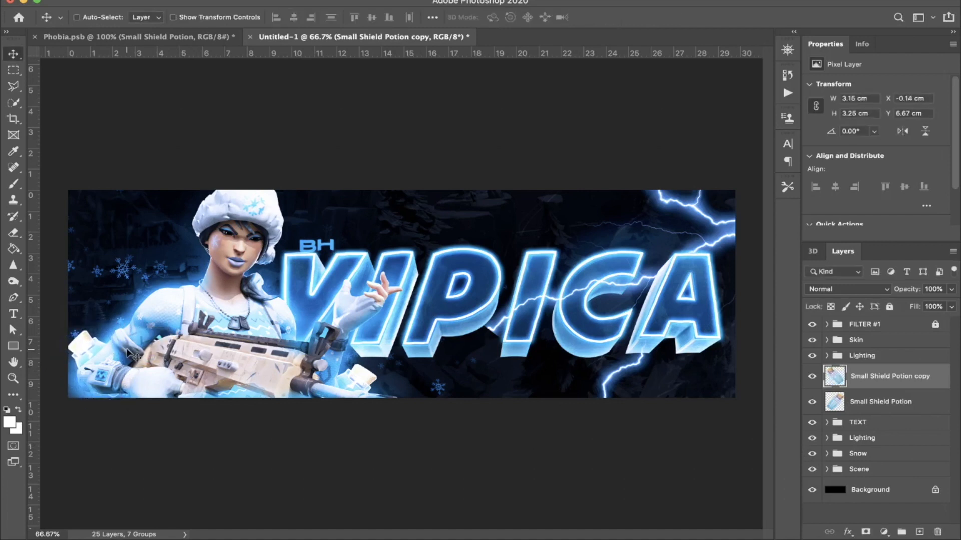
key("ctrl+e")
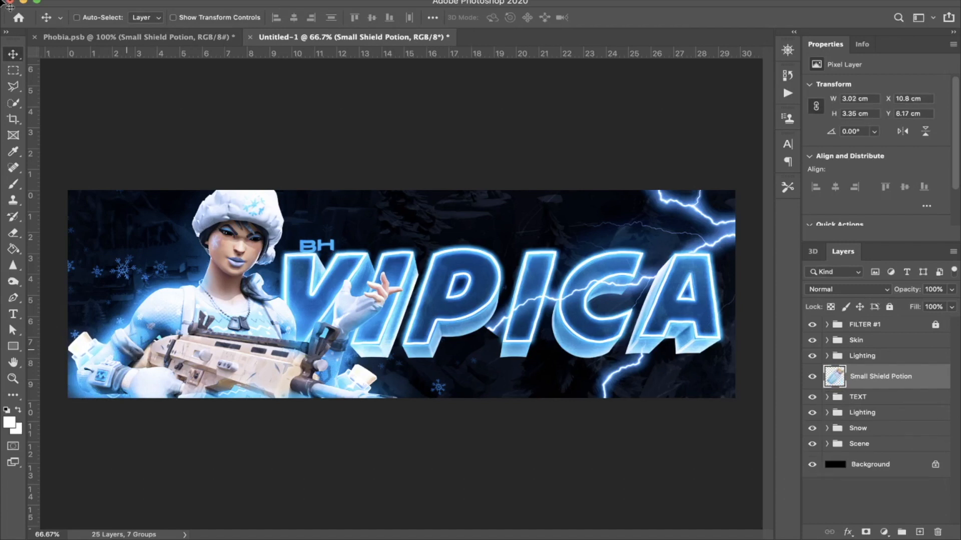
Step: Copy the Scar rifle from Phobia.psb into the header document and move it behind the character
left_click(152, 38)
scroll(890, 443, "down", 10)
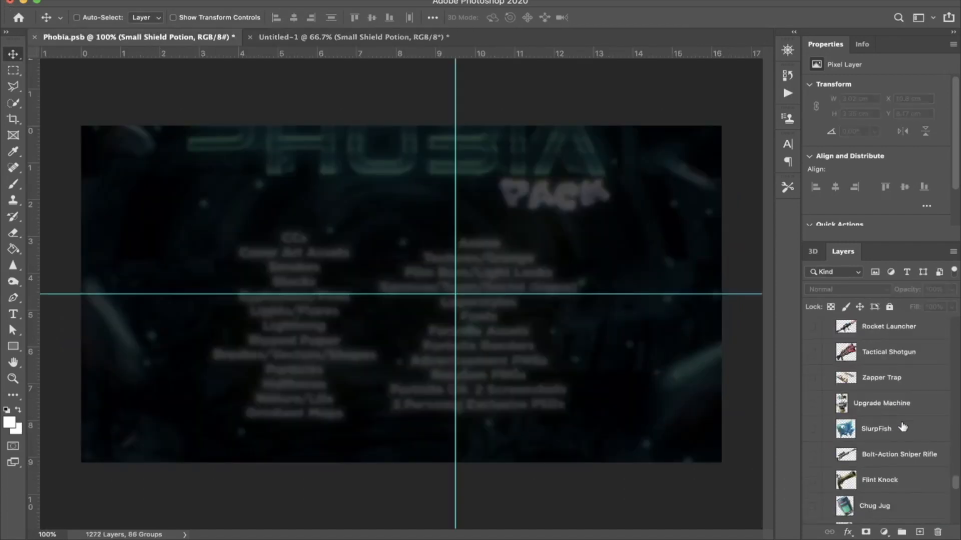
scroll(860, 464, "down", 15)
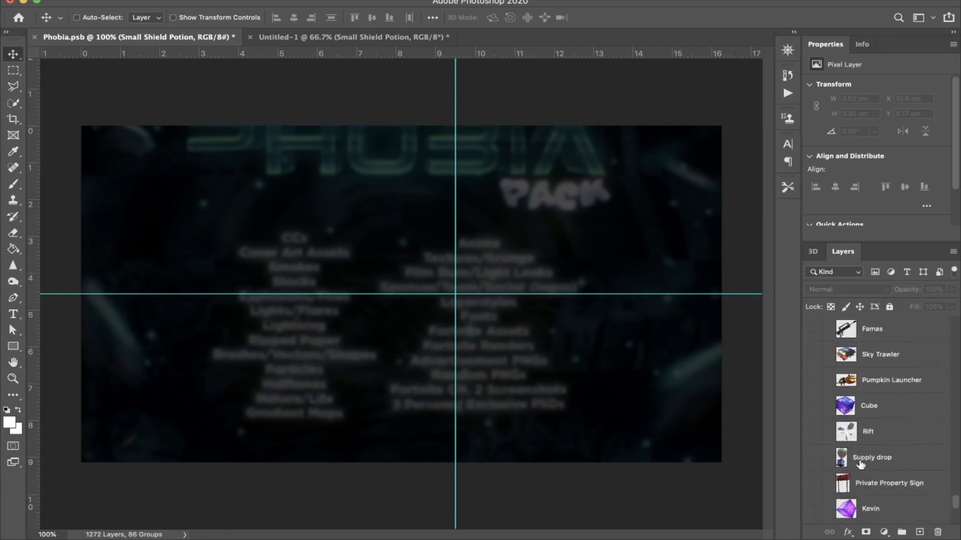
scroll(857, 456, "up", 4)
scroll(857, 456, "up", 6)
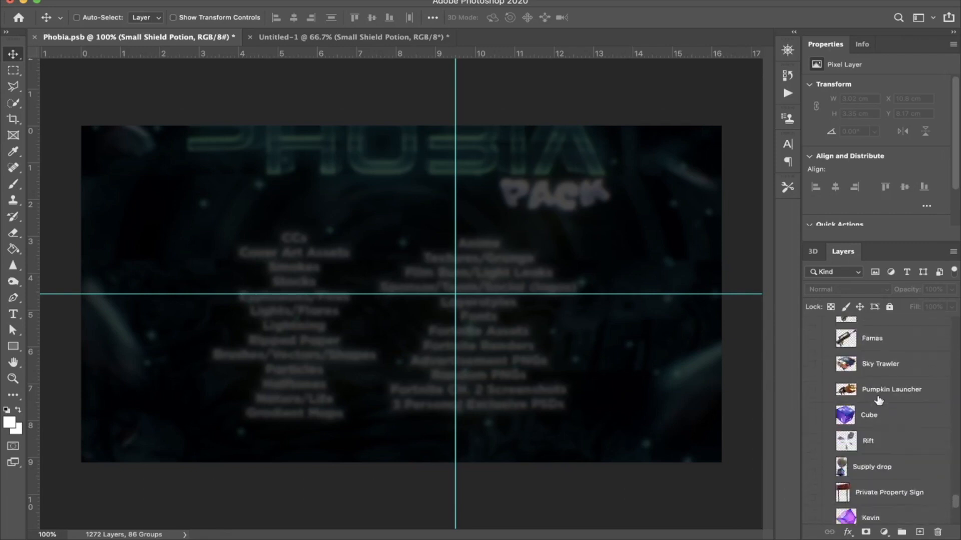
scroll(886, 388, "up", 4)
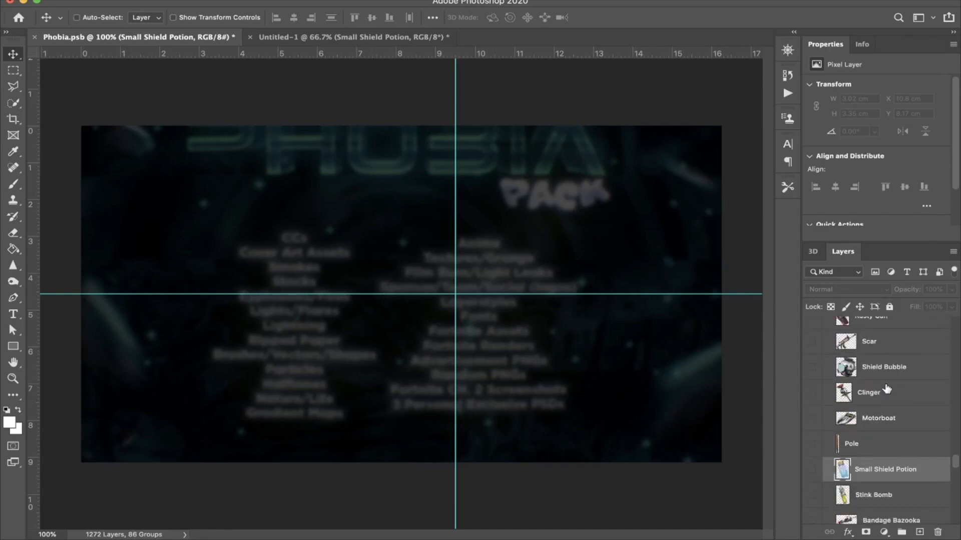
left_click(887, 354)
left_click_drag(887, 354, 570, 199)
left_click_drag(745, 292, 247, 340)
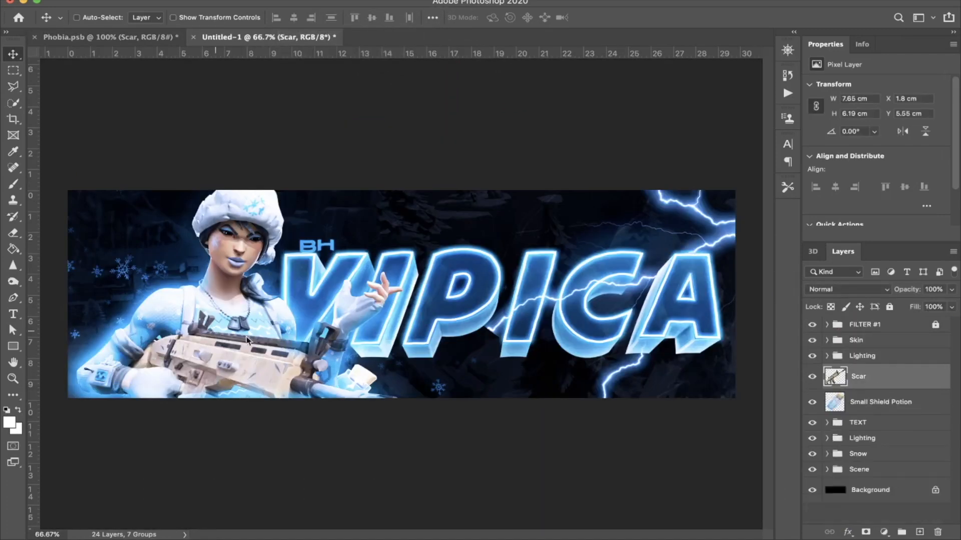
Step: Try the Scar rifle flipped horizontally and shifted towards the canvas's left edge behind the character, and remove it
key("ctrl+t")
left_click_drag(224, 361, 196, 325)
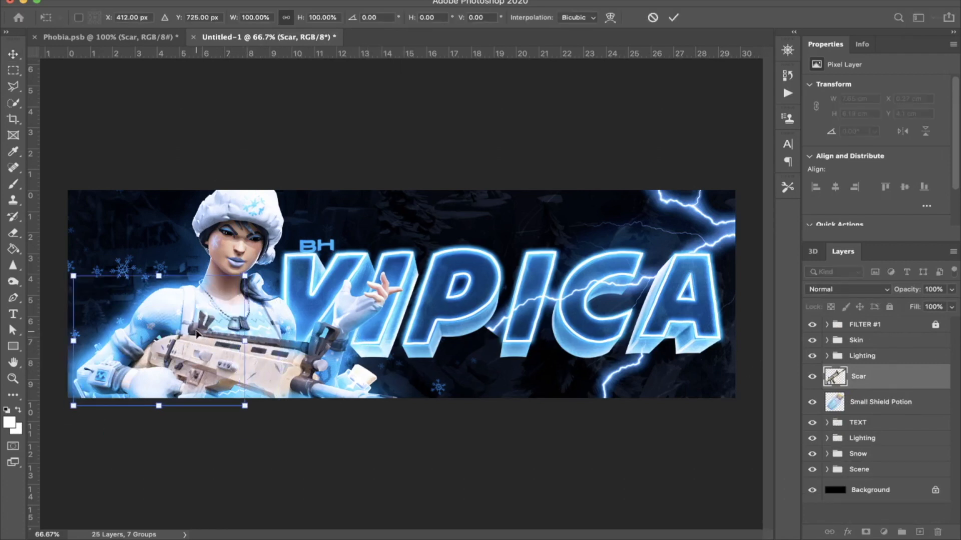
right_click(196, 325)
left_click(240, 518)
left_click_drag(195, 373, 134, 382)
key("Return")
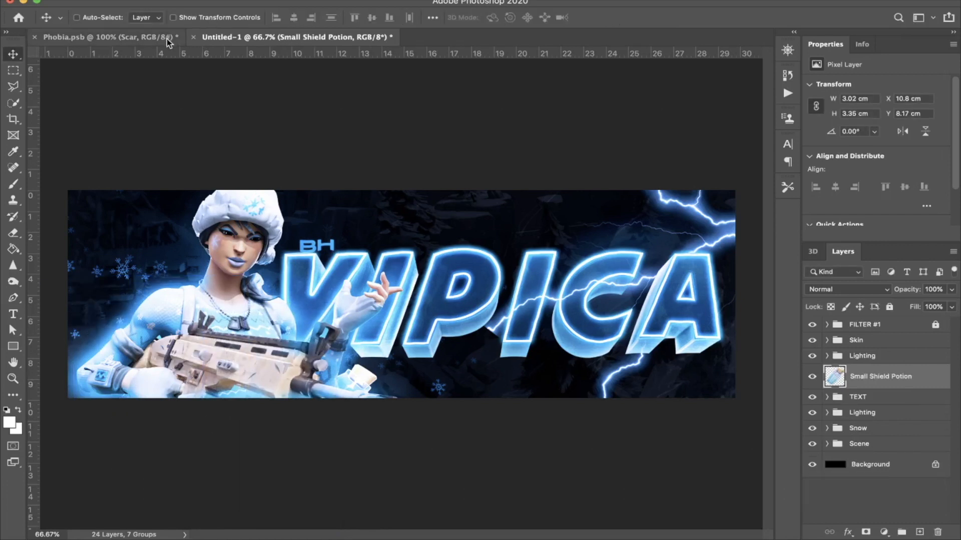
Step: Find the P90 among the Fortnite assets in Phobia.psb and copy it into the header document above the Small Shield Potion layer
left_click(167, 38)
scroll(907, 402, "up", 10)
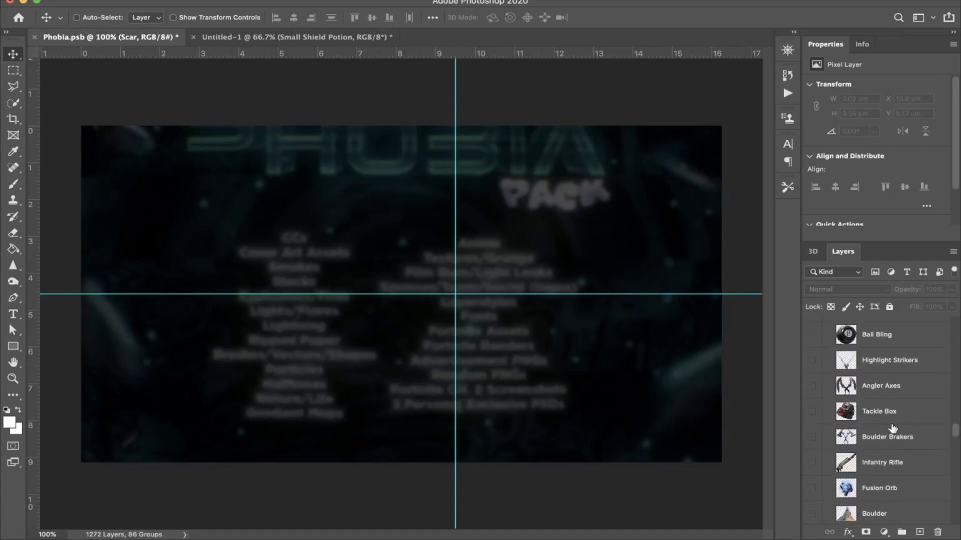
scroll(893, 443, "down", 10)
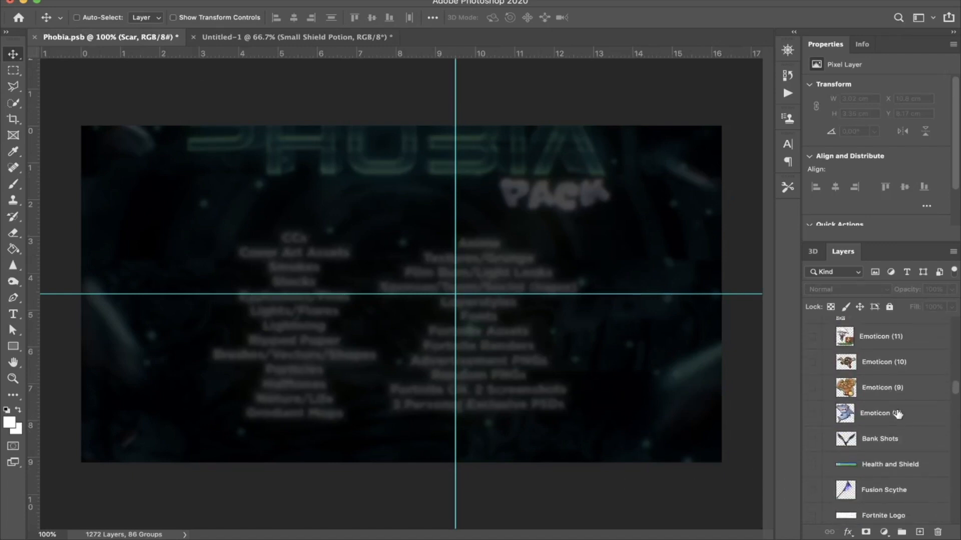
scroll(898, 415, "down", 5)
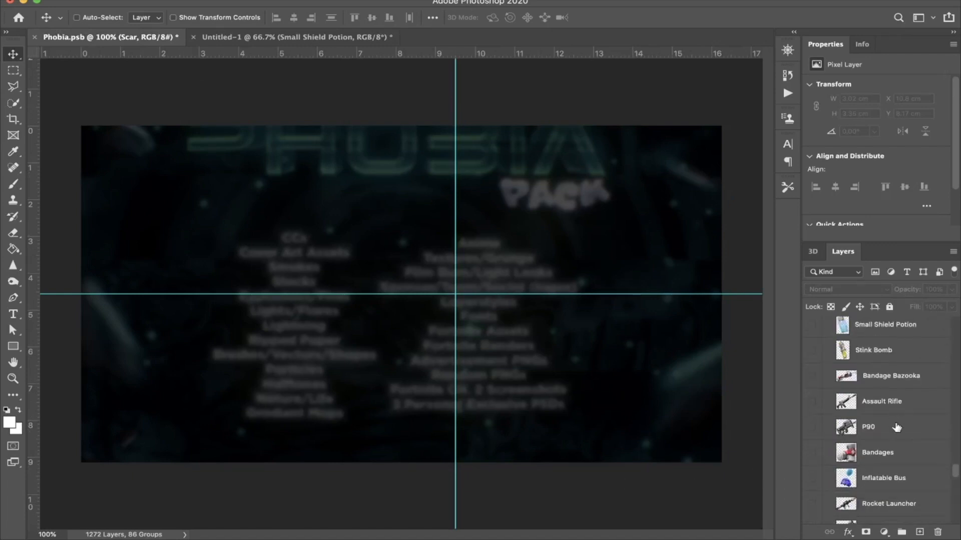
double_click(898, 424)
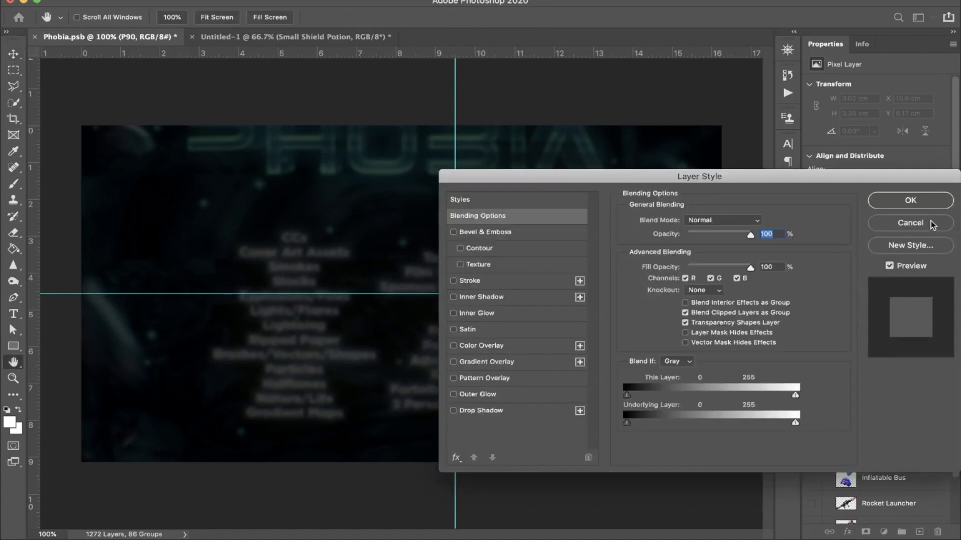
left_click(934, 223)
left_click_drag(915, 434, 230, 326)
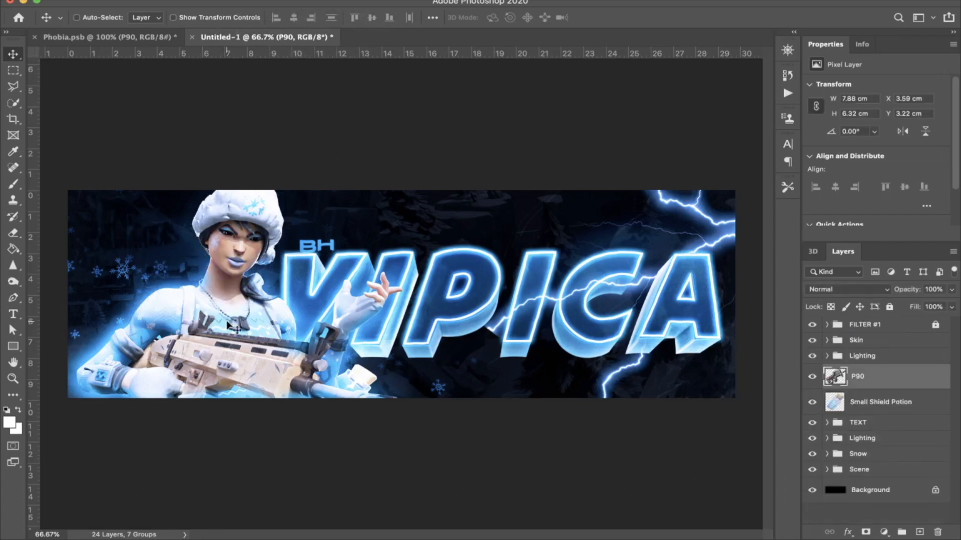
Step: Flip the P90 horizontally, shrink it to about 5.11 by 4.1 cm and place it behind the character's arm at the canvas's left edge
key("super+t")
right_click(258, 310)
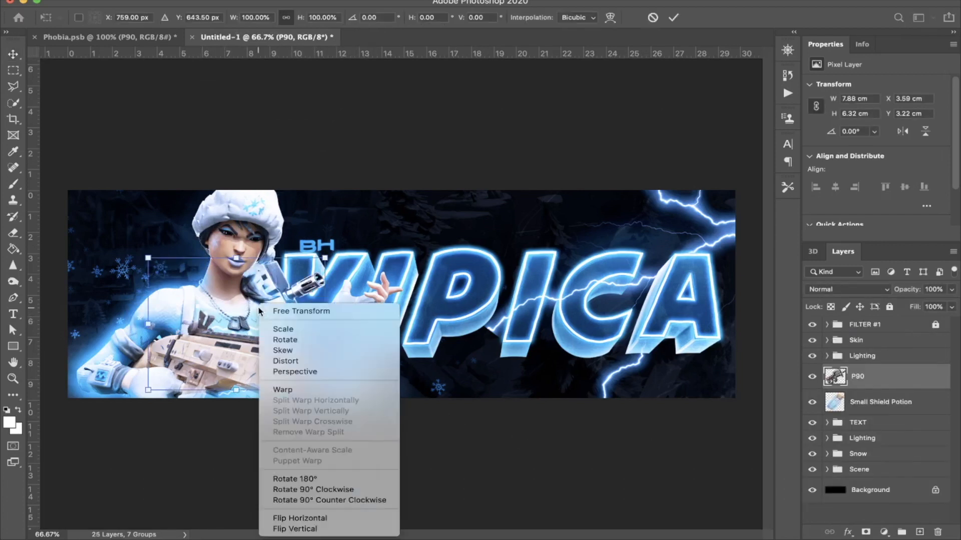
left_click(304, 518)
left_click_drag(275, 321, 276, 320)
left_click_drag(188, 322, 102, 328)
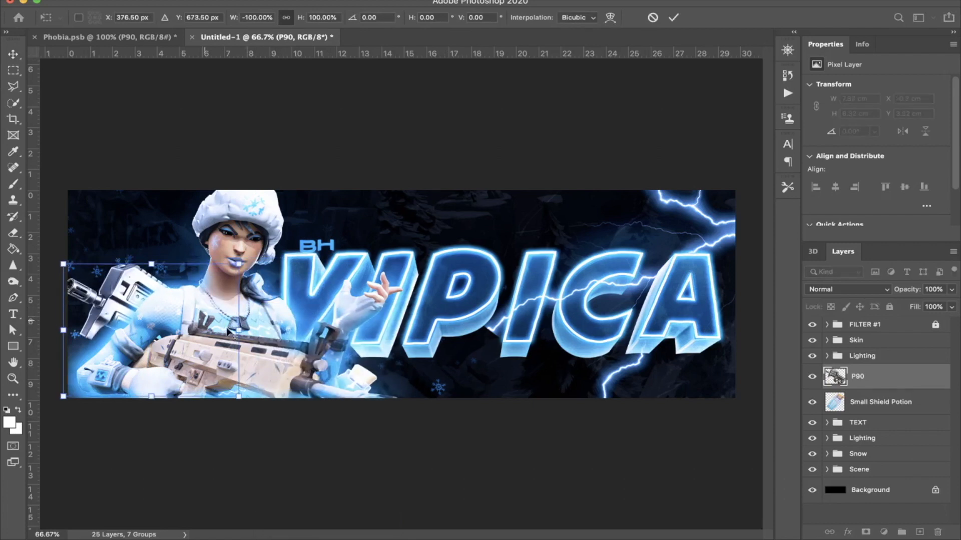
left_click_drag(238, 329, 192, 331)
left_click_drag(134, 343, 179, 352)
key("Return")
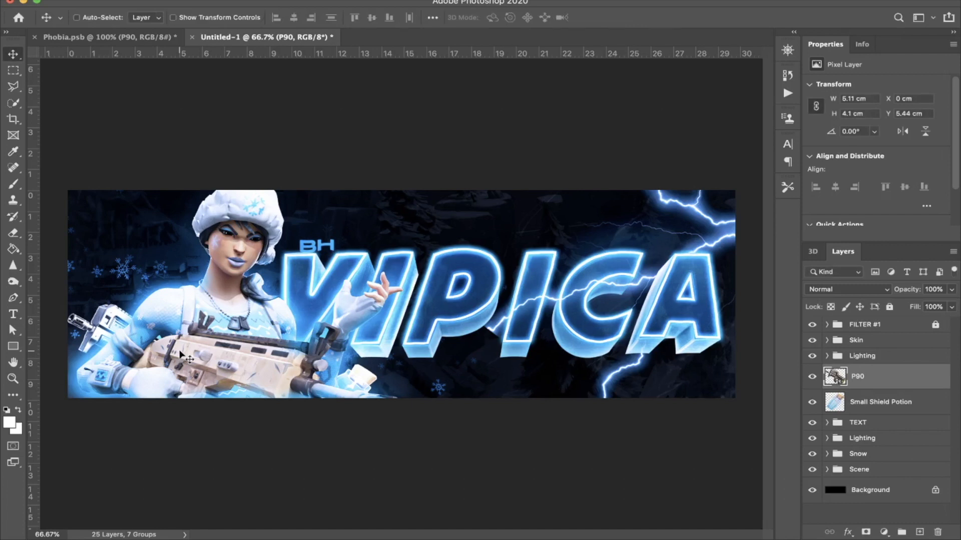
Step: Nudge the P90 slightly left and down to about X -0.16 cm and Y 5.62 cm
key("Left")
key("Left")
key("Left")
key("Left")
key("Left")
key("Left")
key("Left")
key("Left")
key("Left")
key("Left")
key("Left")
key("Left")
key("Down")
key("Down")
key("Down")
key("Left")
key("Left")
key("Left")
key("Left")
key("Down")
key("Down")
key("Down")
key("Down")
key("Down")
key("Down")
key("Down")
key("Down")
key("Down")
key("Down")
key("Down")
key("Down")
key("Down")
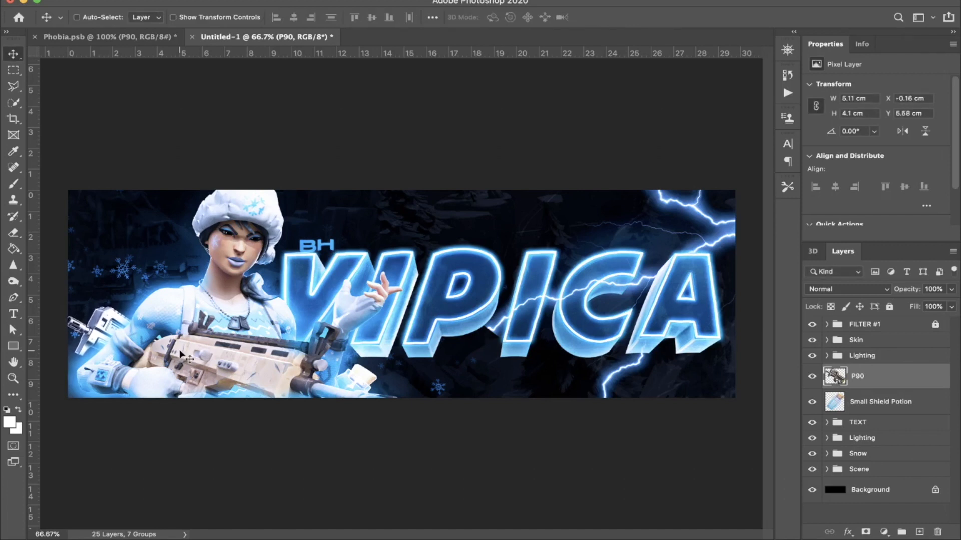
key("Down")
key("Down")
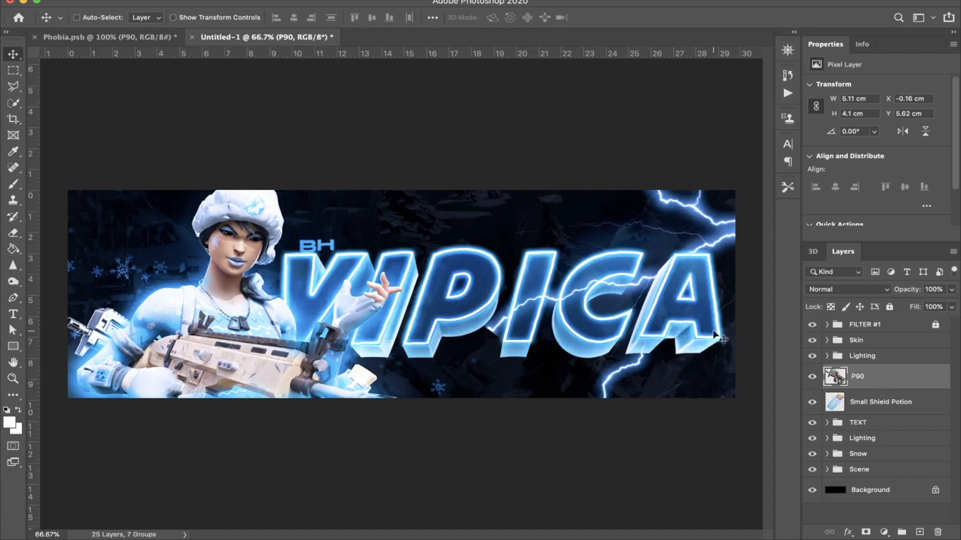
Step: Compare the header with and without the P90, and delete the P90 layer
left_click(815, 381)
left_click(815, 381)
key("Delete")
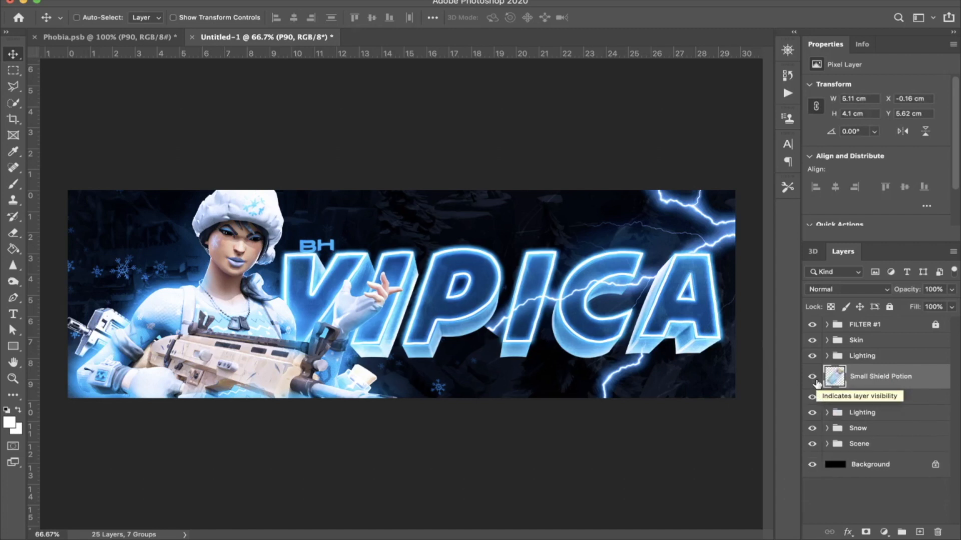
Step: Find the Battle Bus among the Fortnite assets in Phobia.psb and copy it into the header document at the canvas's left edge
left_click(157, 40)
scroll(956, 460, "down", 6)
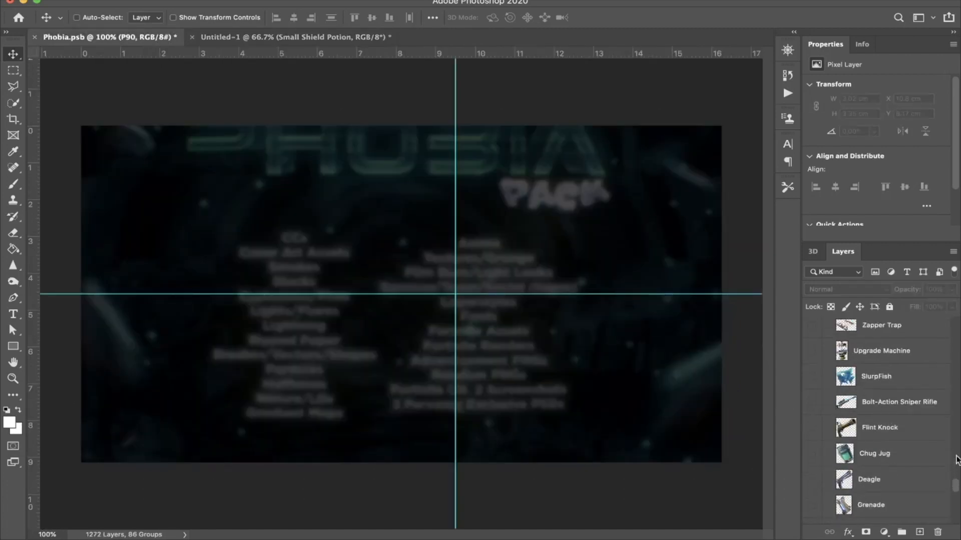
scroll(929, 459, "down", 4)
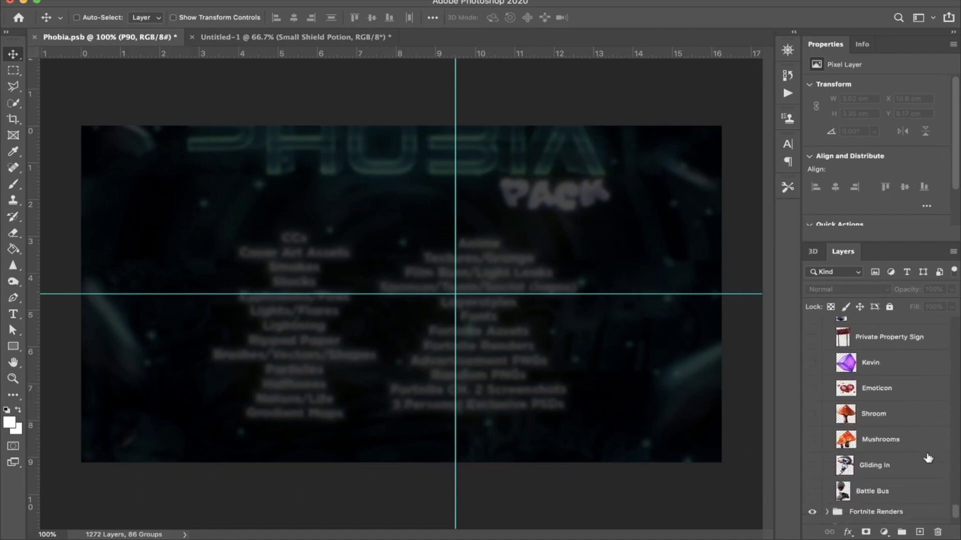
left_click(878, 498)
left_click_drag(882, 497, 115, 278)
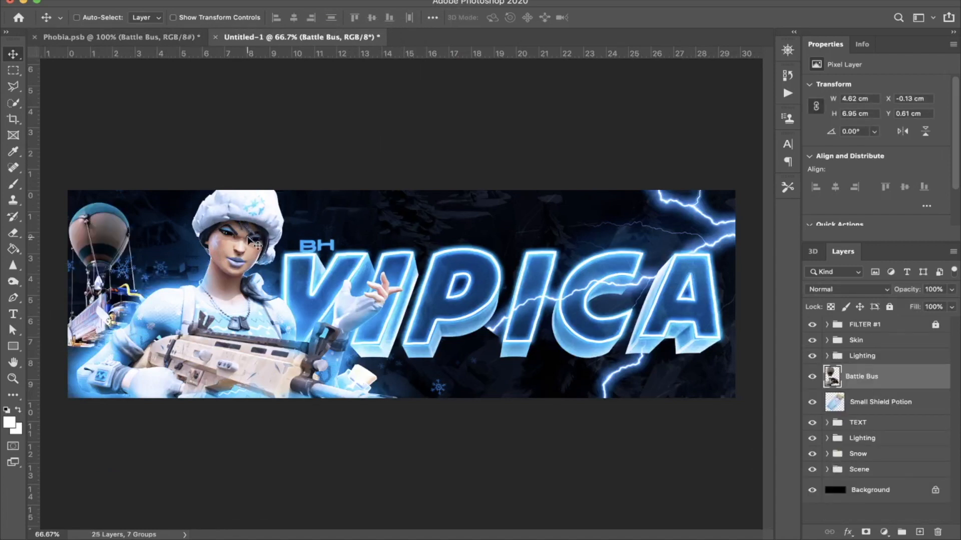
Step: Tilt and resize the Battle Bus to about 4.21 by 5.37 cm, partly cut off by the canvas's upper left corner
key("super+t")
left_click_drag(129, 254, 121, 191)
left_click_drag(146, 110, 110, 253)
key("Return")
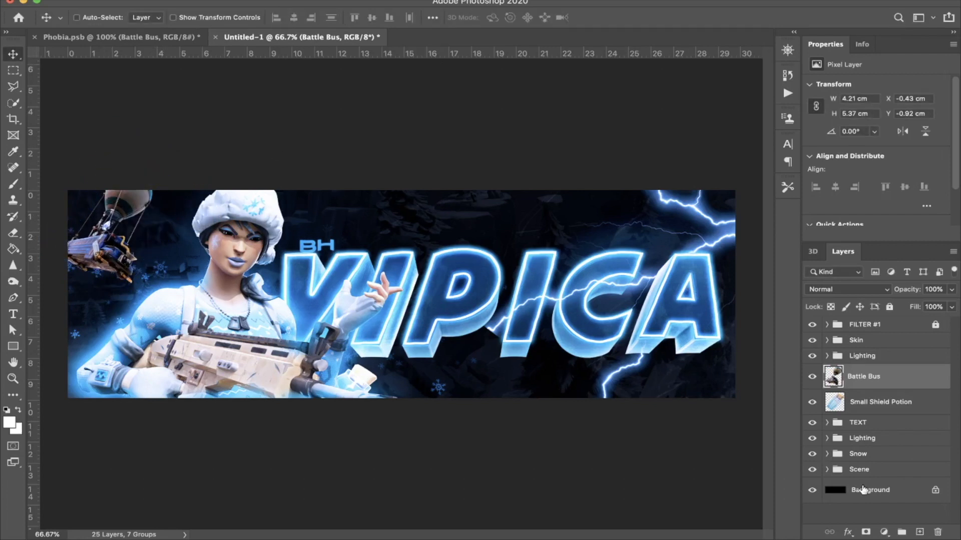
Step: Brighten the Battle Bus with a clipped Exposure adjustment of +0.73 and merge the two layers
left_click(884, 532)
left_click(908, 366)
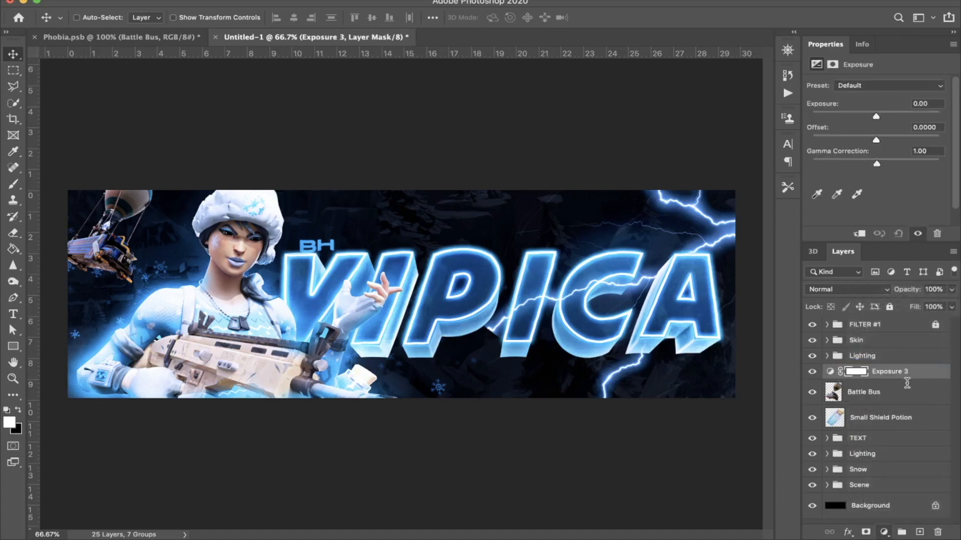
left_click(907, 380, "alt")
left_click_drag(875, 116, 884, 116)
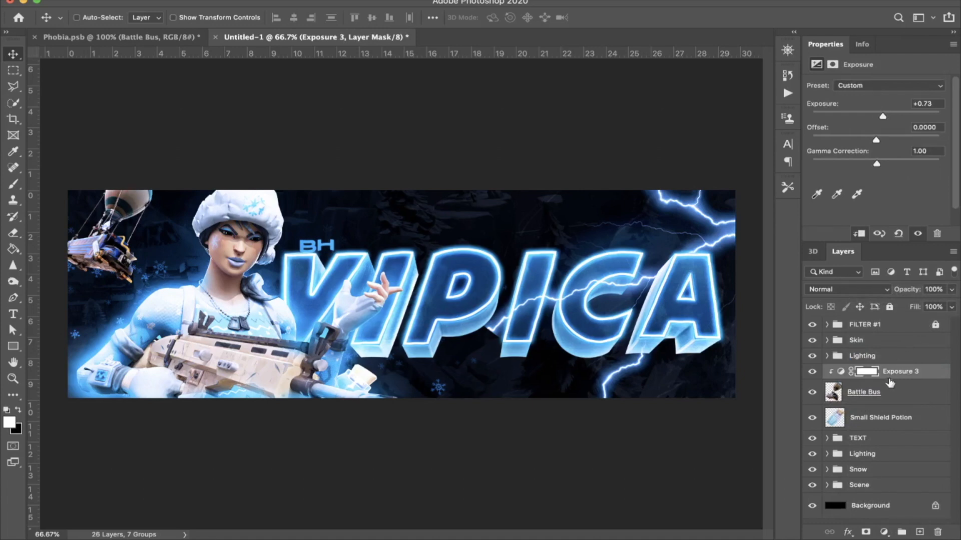
left_click(887, 392)
key("super+e")
Step: Apply a Motion Blur to the merged bus layer at an angle of -57° and a distance of 10 pixels
left_click(334, 1)
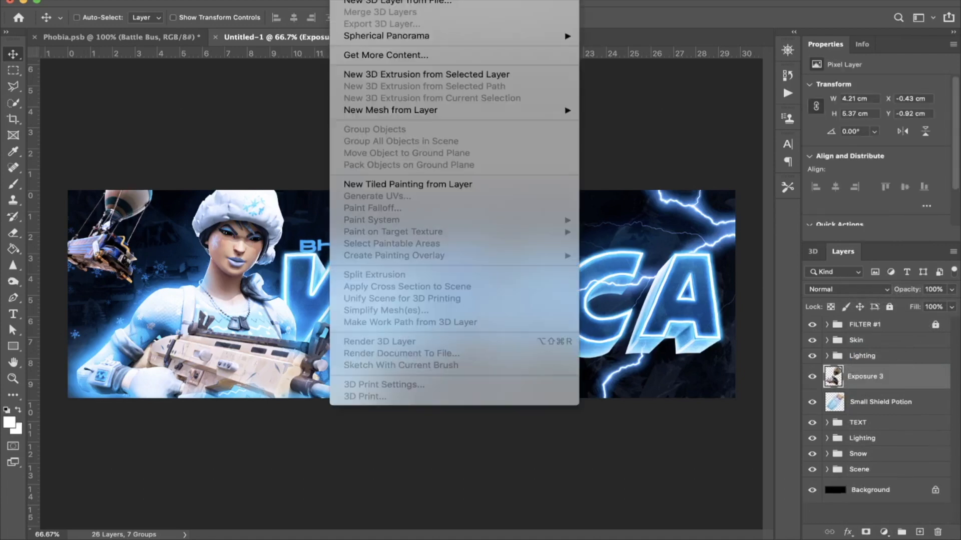
mouse_move(311, 1)
mouse_move(344, 136)
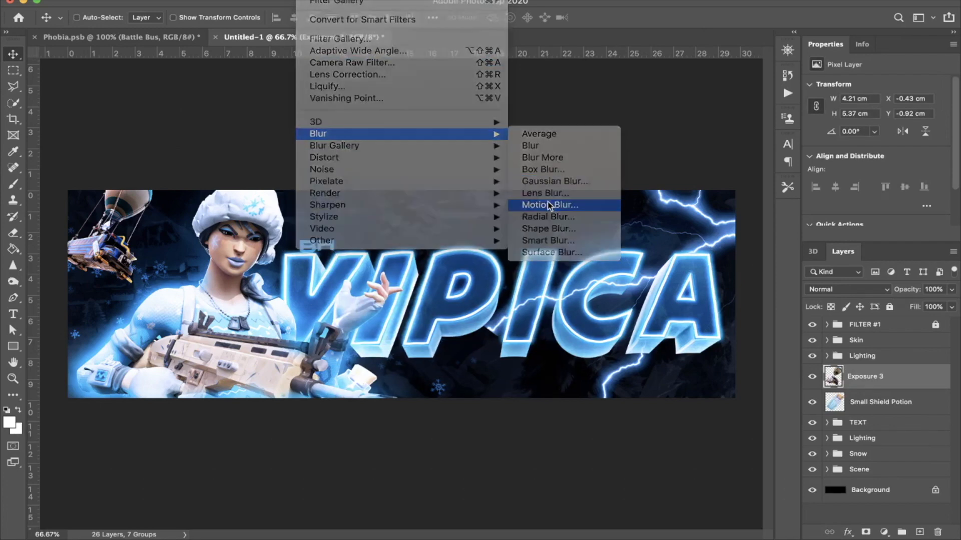
left_click(548, 203)
left_click_drag(849, 293, 857, 299)
left_click_drag(772, 331, 745, 334)
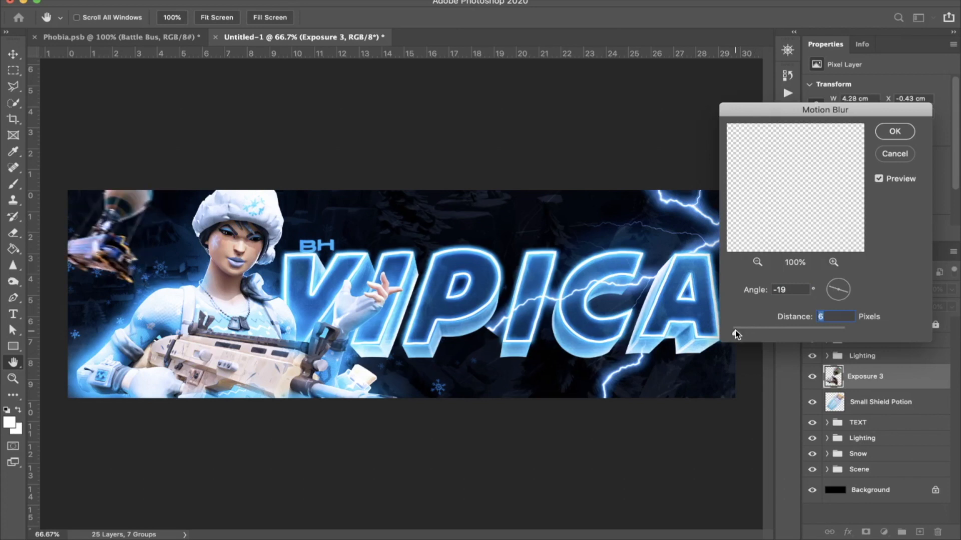
left_click_drag(849, 294, 843, 298)
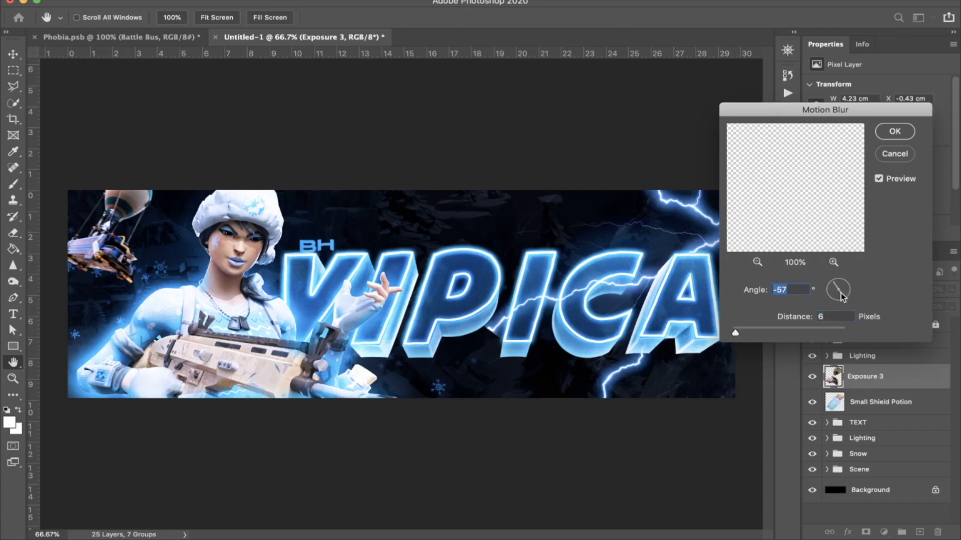
double_click(835, 316)
type("10")
key("Return")
Step: Add a Color Overlay to the bus layer with the Color blend mode at 55% opacity
double_click(932, 385)
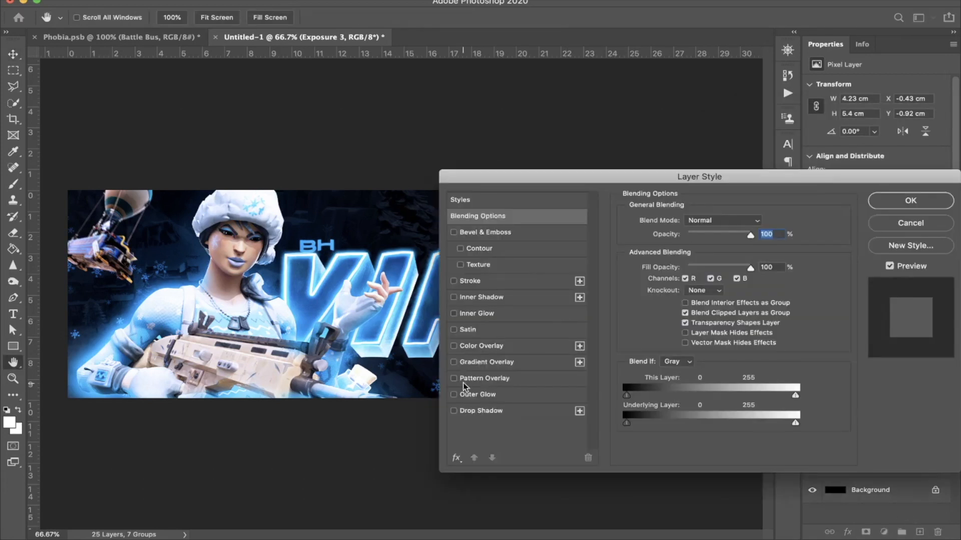
left_click(453, 346)
left_click(520, 349)
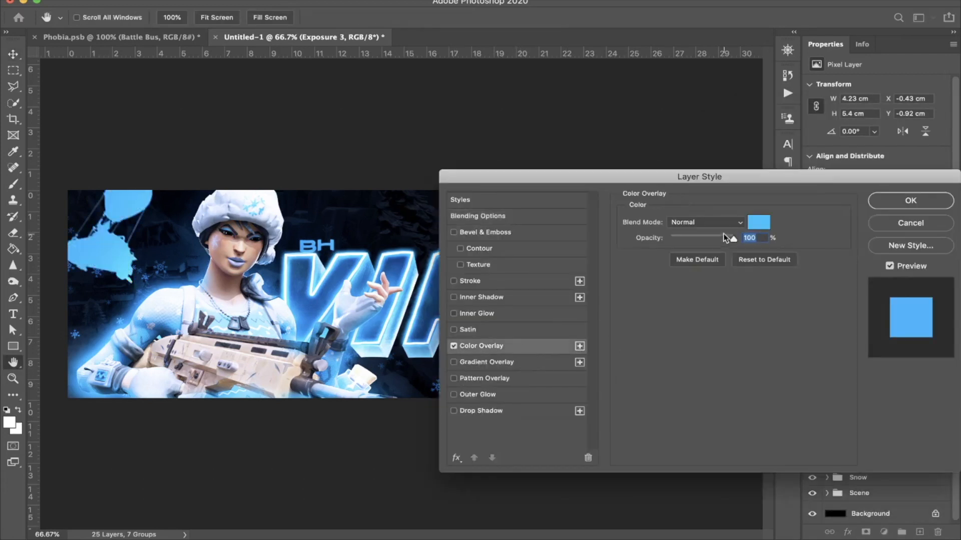
left_click(715, 222)
left_click(689, 492)
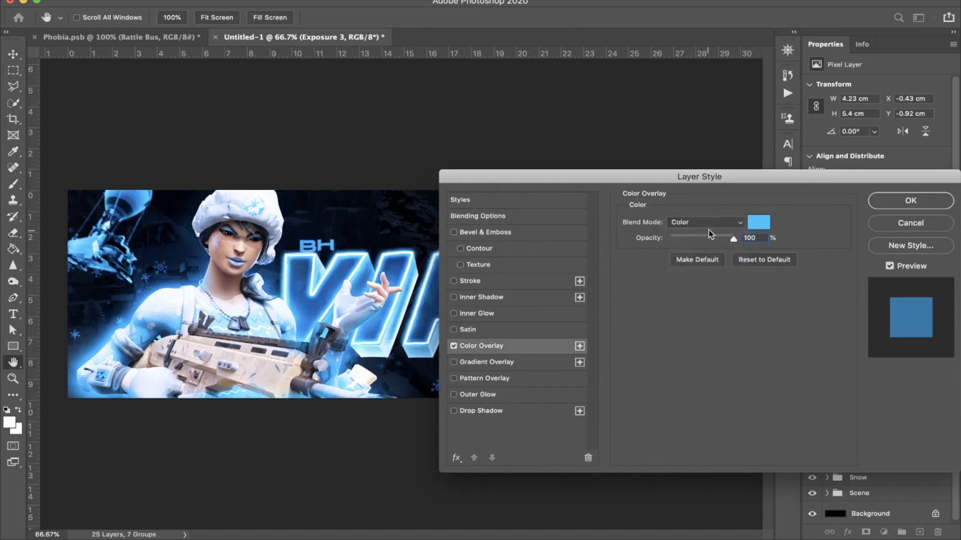
left_click_drag(716, 237, 697, 240)
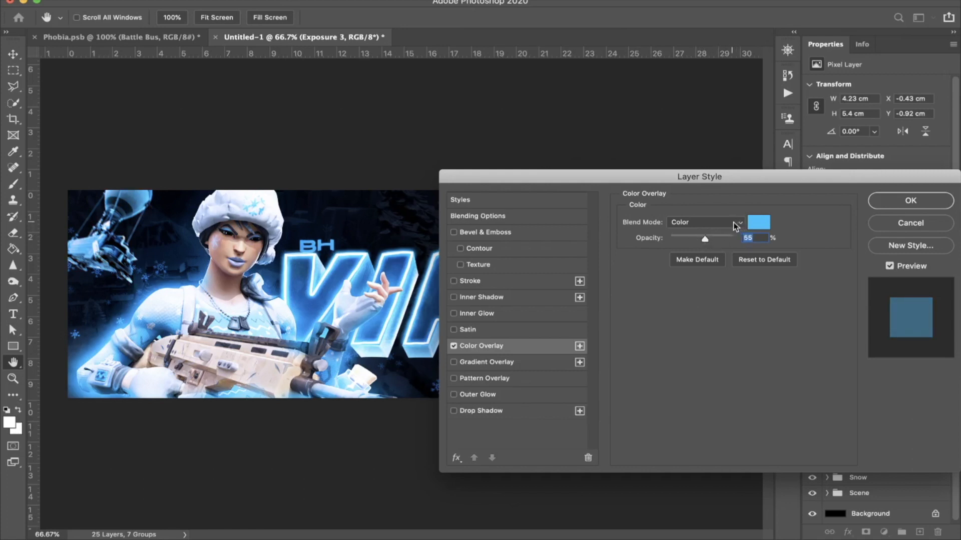
Step: Set the bus's overlay colour to the deeper blue 0067c6 and apply the layer style
left_click(758, 222)
left_click_drag(769, 256, 797, 259)
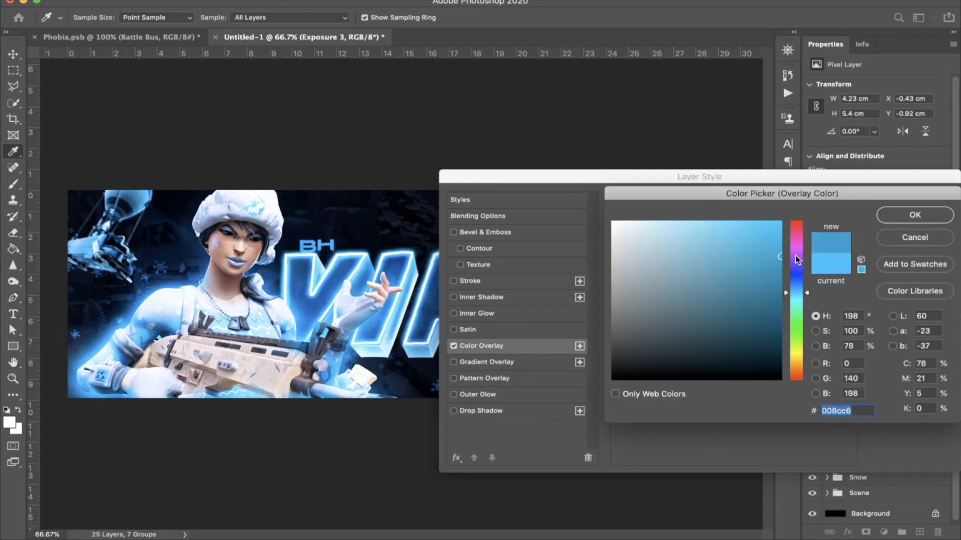
left_click(796, 288)
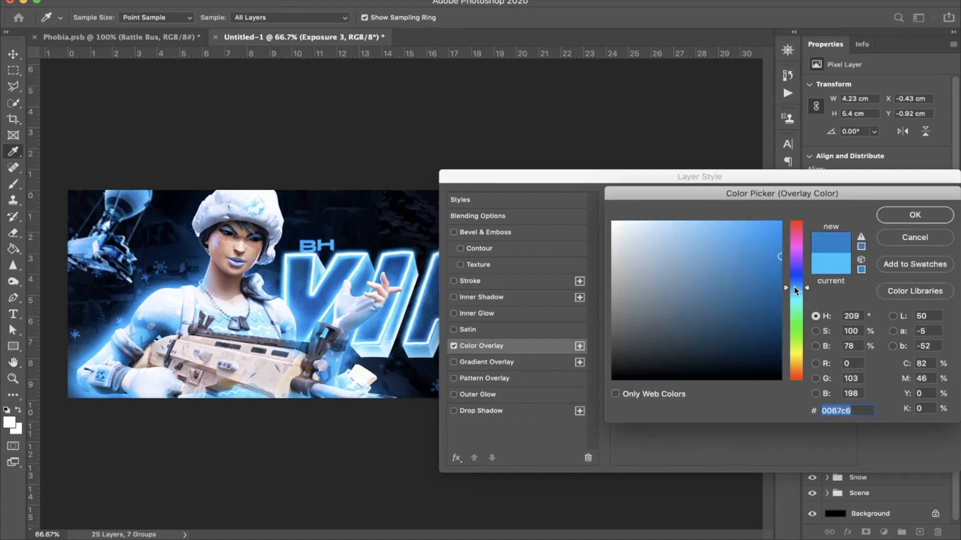
key("Return")
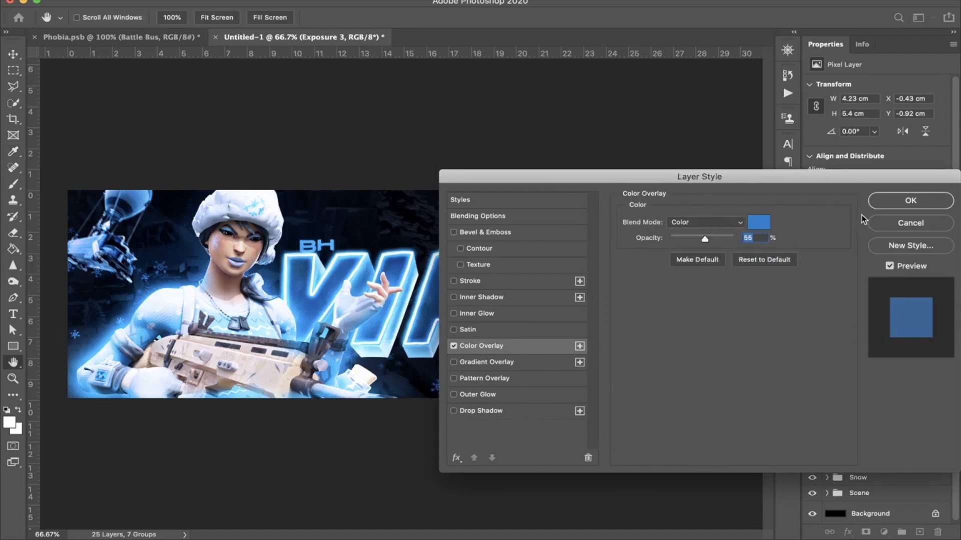
key("Return")
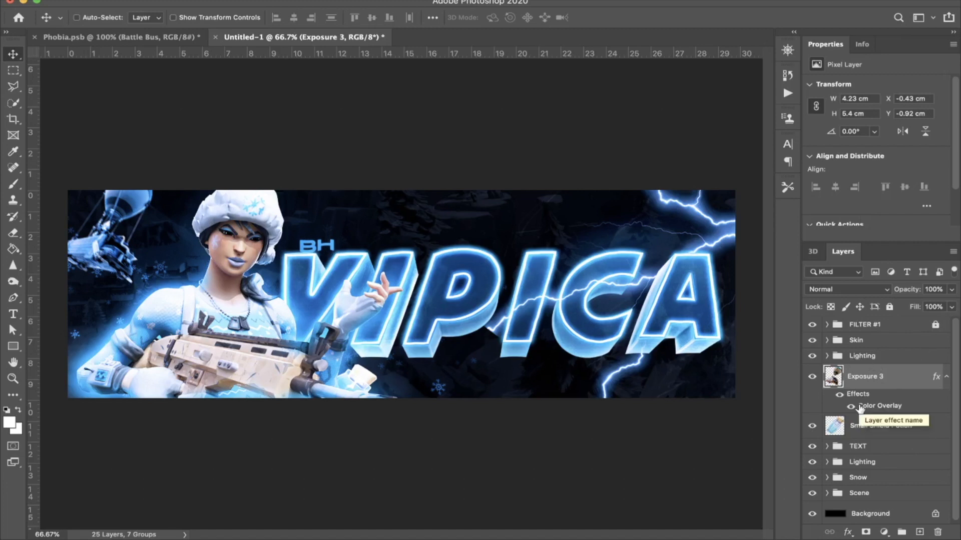
Step: Group the bus and Small Shield Potion layers and name the group "Items/battle Bus"
left_click(871, 426, "shift")
key("super+g")
double_click(867, 372)
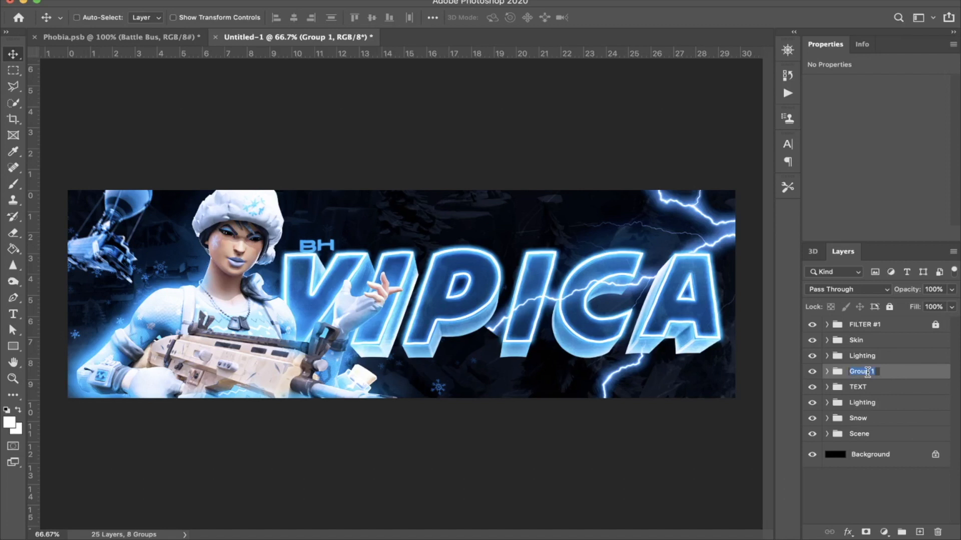
key("BackSpace")
type("Items/battle Bus")
key("Return")
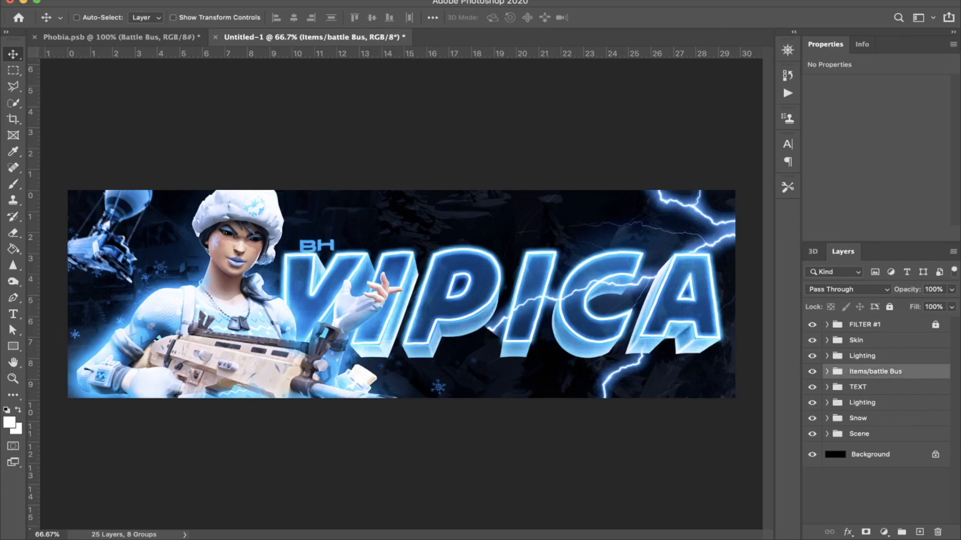
key("m")
left_click_drag(319, 165, 689, 307)
key("super+d")
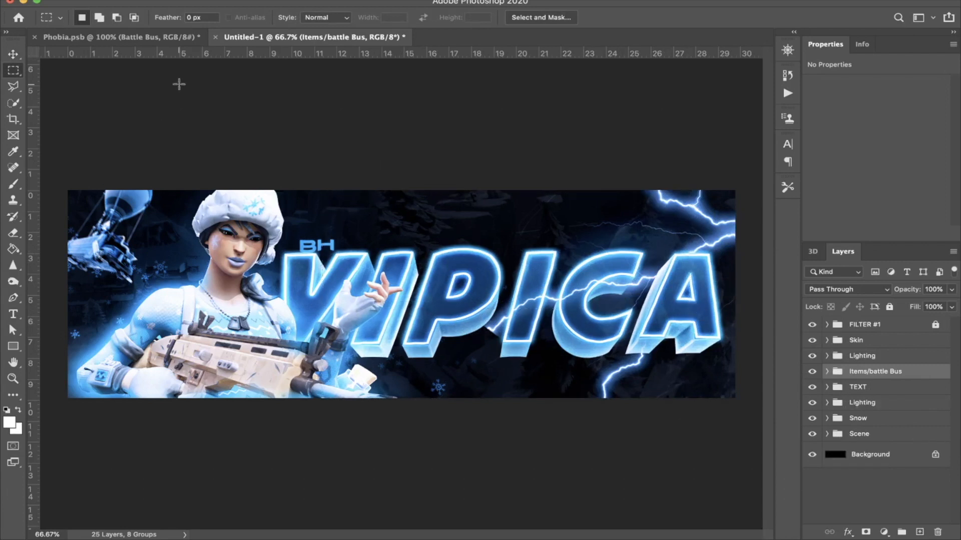
Step: Copy the Cube layer from the Phobia.psb document into the header document
left_click(165, 38)
scroll(891, 439, "down", 2)
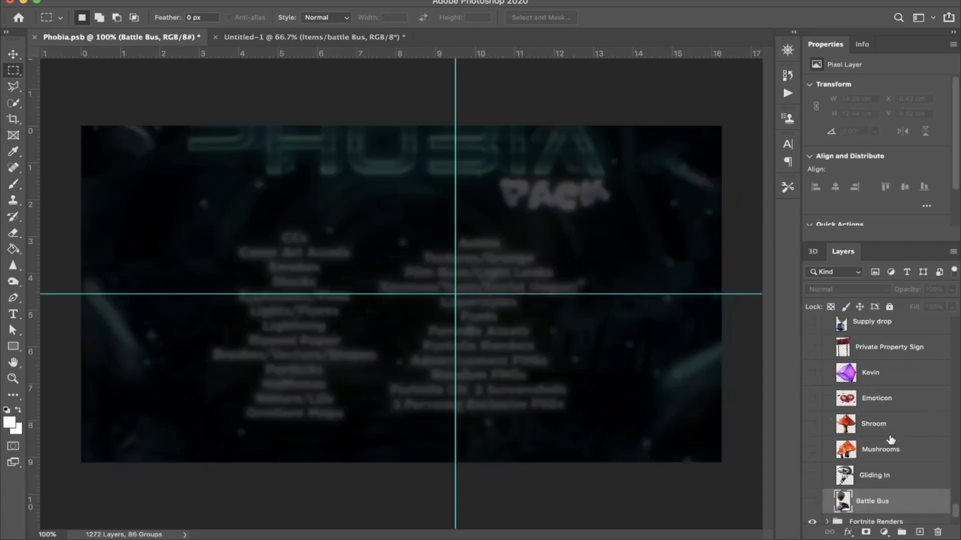
left_click(385, 36)
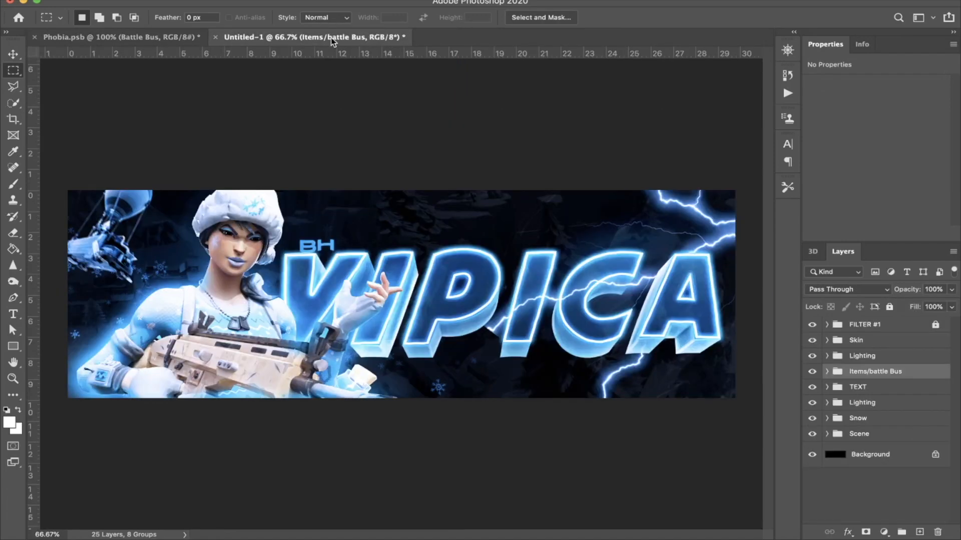
left_click(171, 40)
scroll(824, 364, "up", 1)
scroll(824, 365, "down", 10)
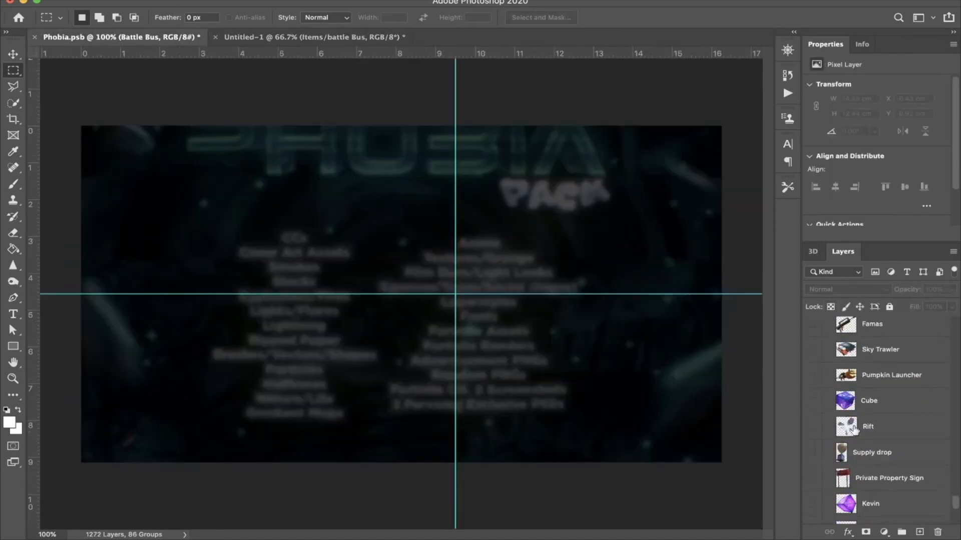
left_click_drag(874, 406, 413, 277)
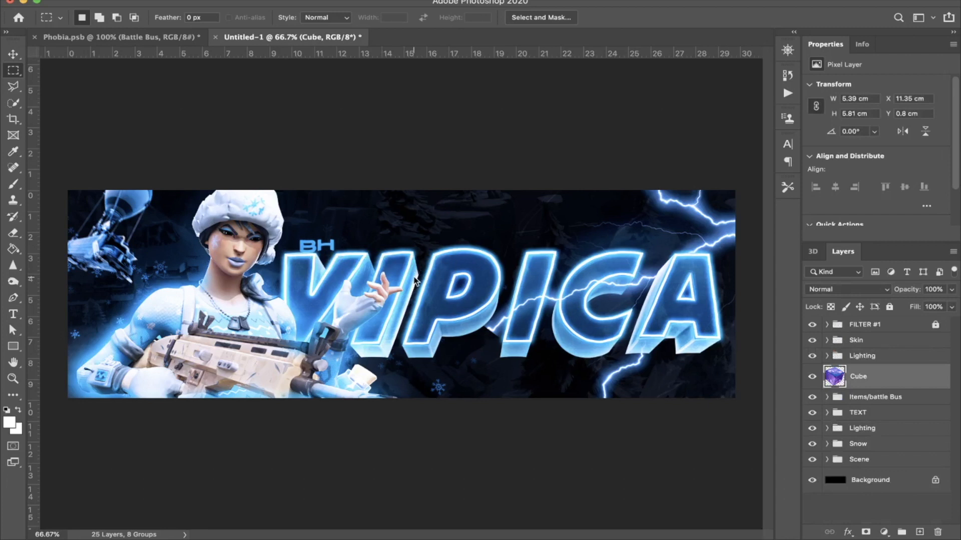
Step: Move the Cube layer above the Skin group, scale it to 31.12% and place it in the character's raised hand
left_click_drag(828, 383, 830, 333)
key("super+t")
left_click_drag(444, 270, 353, 287)
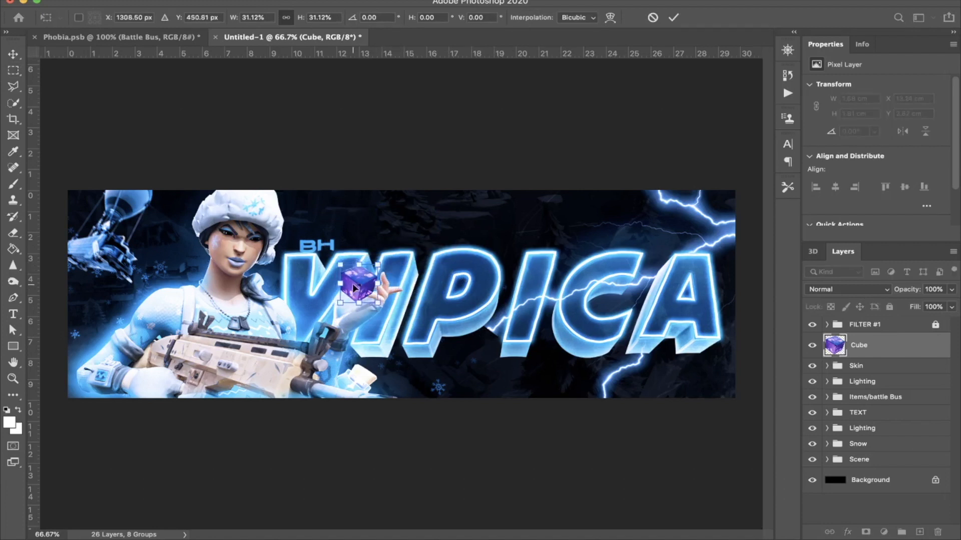
key("Return")
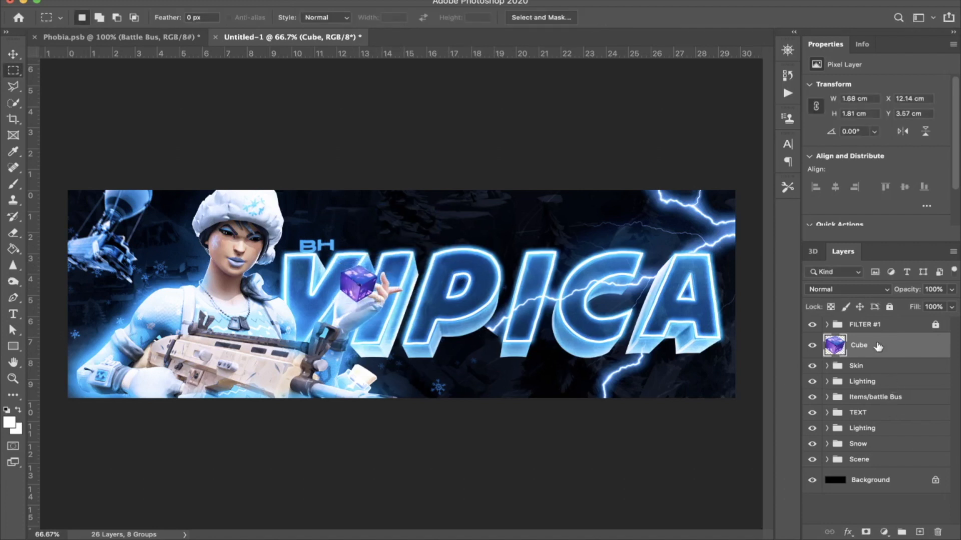
Step: Duplicate the cube below the Skin group and erase the upper cube where it covers the fingers at 30% opacity
left_click_drag(875, 347, 873, 377)
key("super+equal")
key("super+equal")
key("super+equal")
key("super+equal")
key("super+equal")
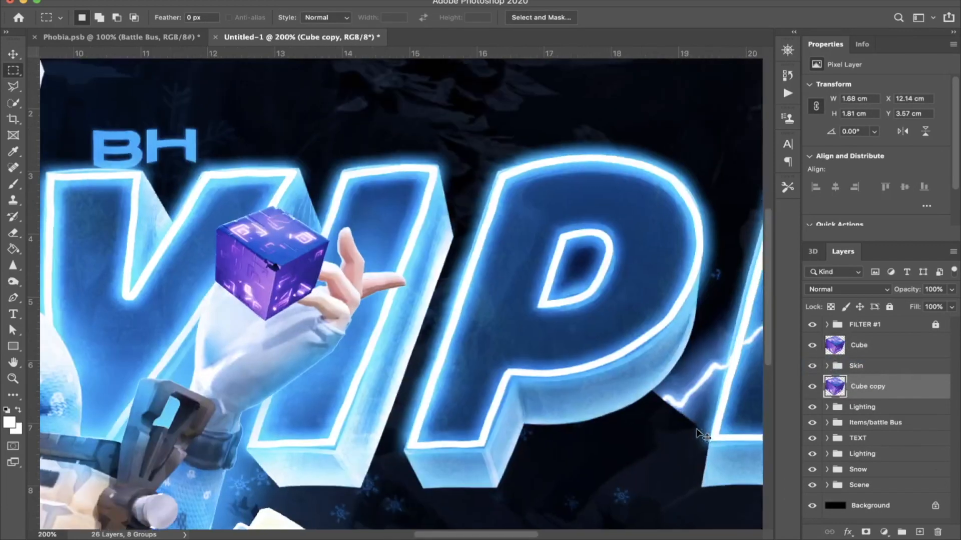
key("e")
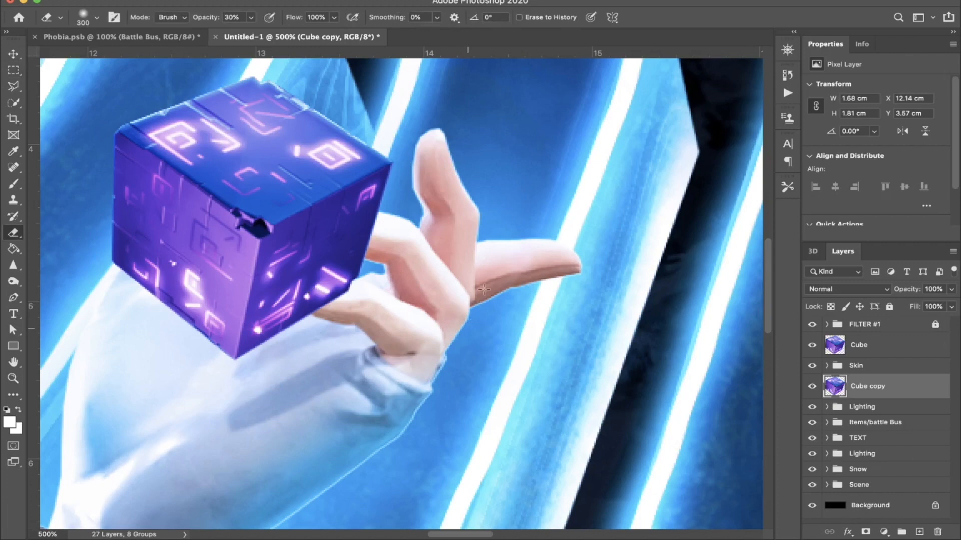
key("bracketleft")
key("bracketleft")
key("bracketleft")
left_click(910, 350)
mouse_move(350, 280)
left_mouse_down()
mouse_move(331, 270)
mouse_move(346, 293)
mouse_move(295, 297)
mouse_move(287, 310)
mouse_move(366, 295)
mouse_move(391, 254)
left_mouse_up()
Step: Trace the fingertip area over the cube with the Pen tool, convert the path to a selection and invert it
key("p")
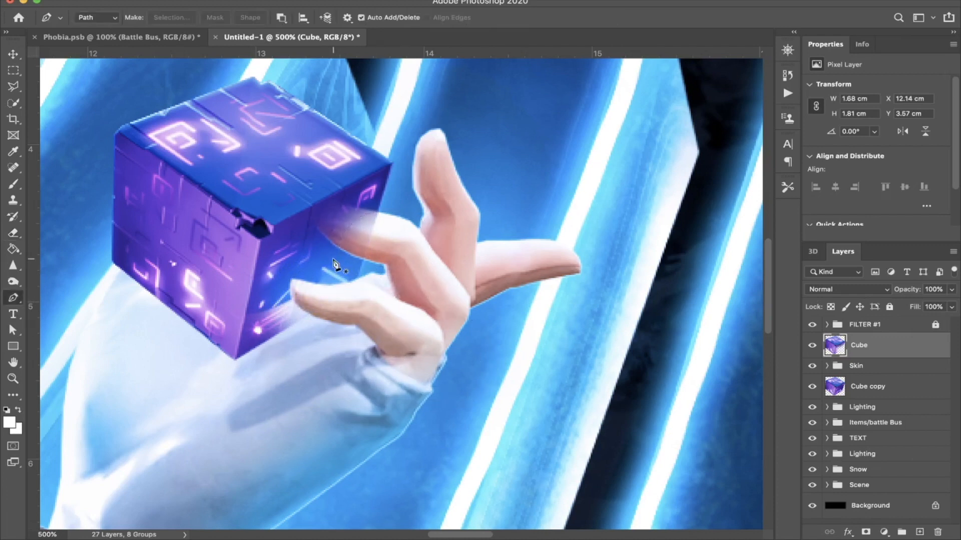
left_click(369, 263)
left_click(305, 229)
left_click(309, 205)
left_click(329, 197)
left_click(357, 197)
left_click(389, 202)
left_click(390, 253)
left_click(368, 262)
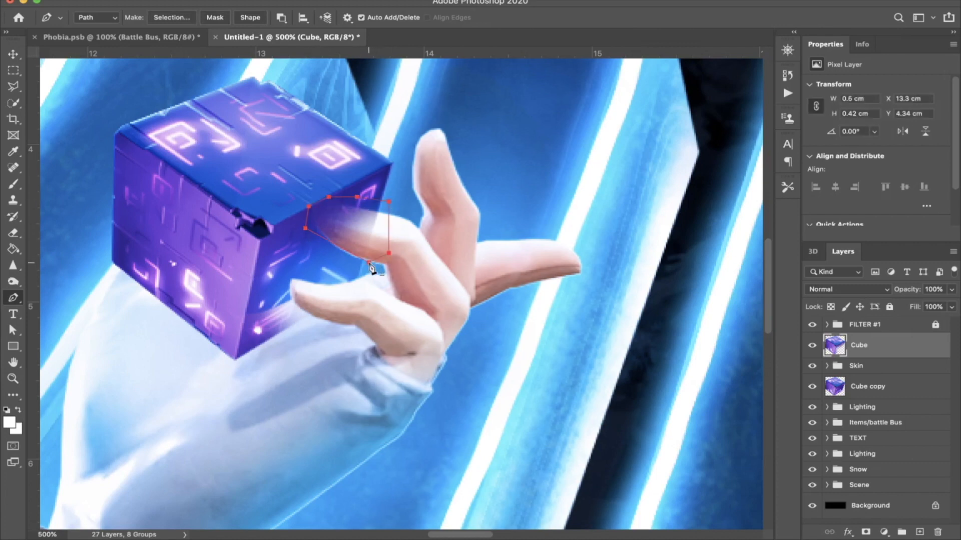
key("super+Return")
key("m")
right_click(367, 245)
left_click(406, 262)
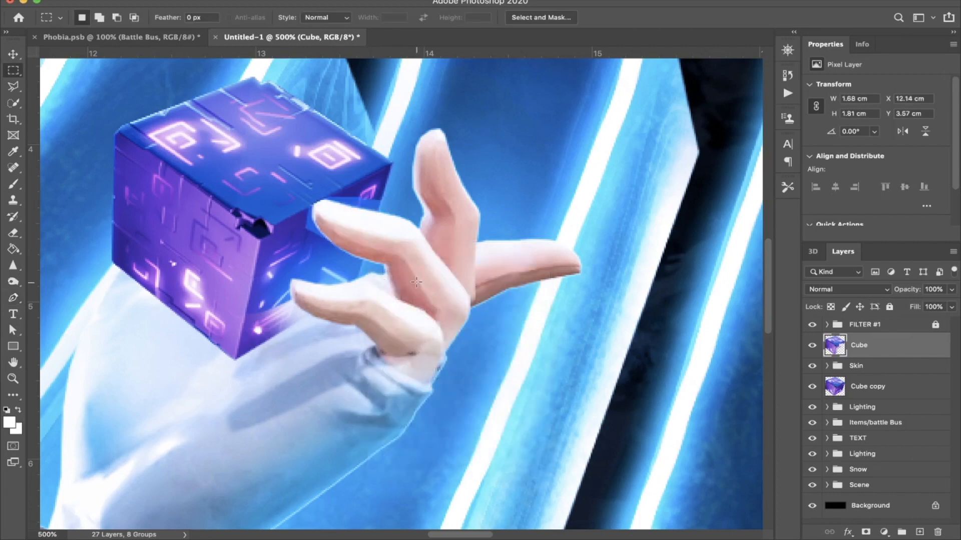
Step: Undo the last selection edits, deselect, and erase more of the cube over the finger with a 70-pixel eraser
key("super+z")
key("super+z")
key("super+d")
key("e")
left_click_drag(372, 233, 351, 236)
scroll(349, 234, "left", 3)
scroll(348, 234, "up", 2)
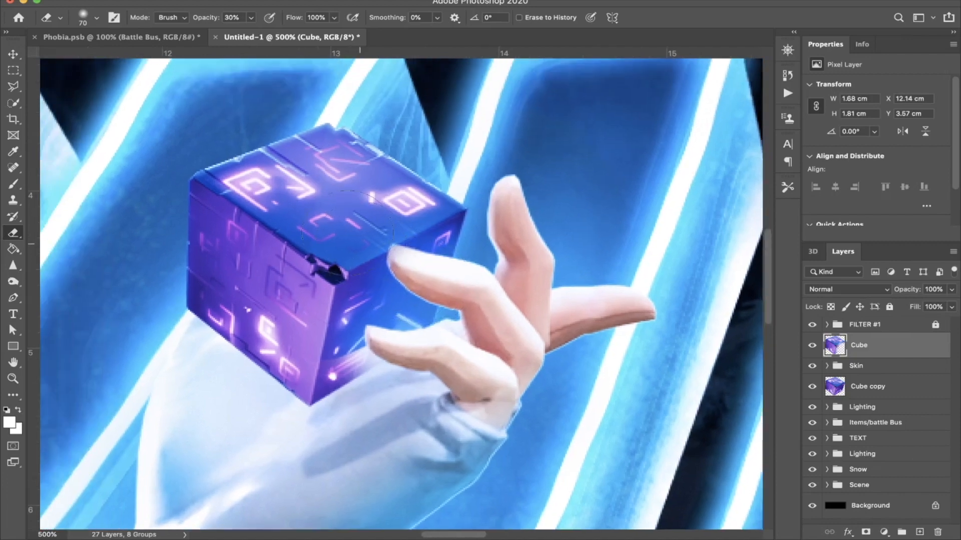
key("super+0")
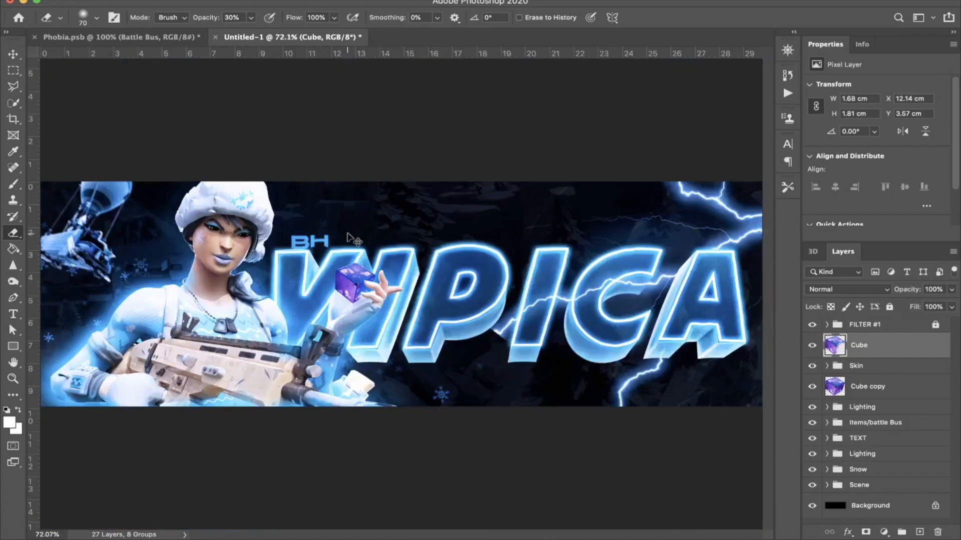
key("super+minus")
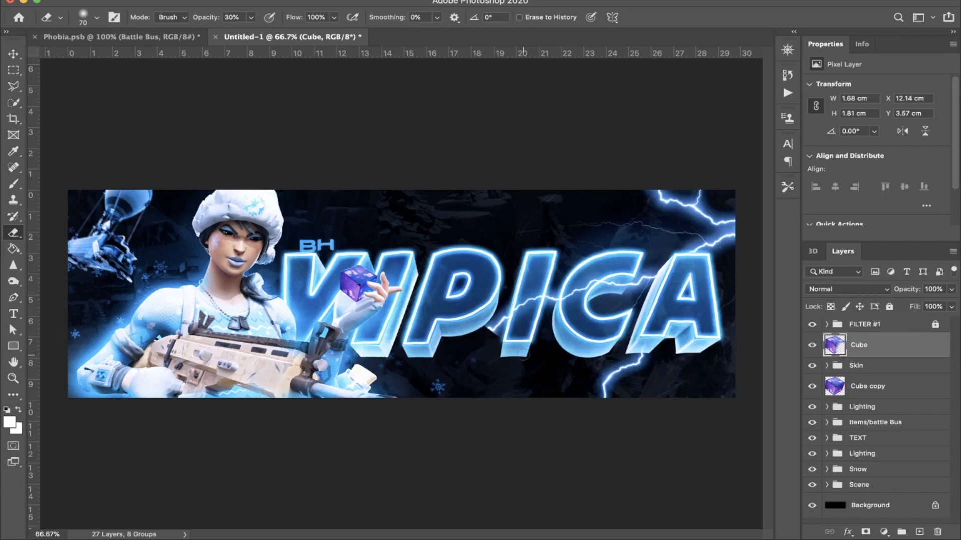
Step: Add a blue Color Overlay with the Color blend mode at 100% opacity to the upper cube layer
double_click(907, 353)
left_click(453, 346)
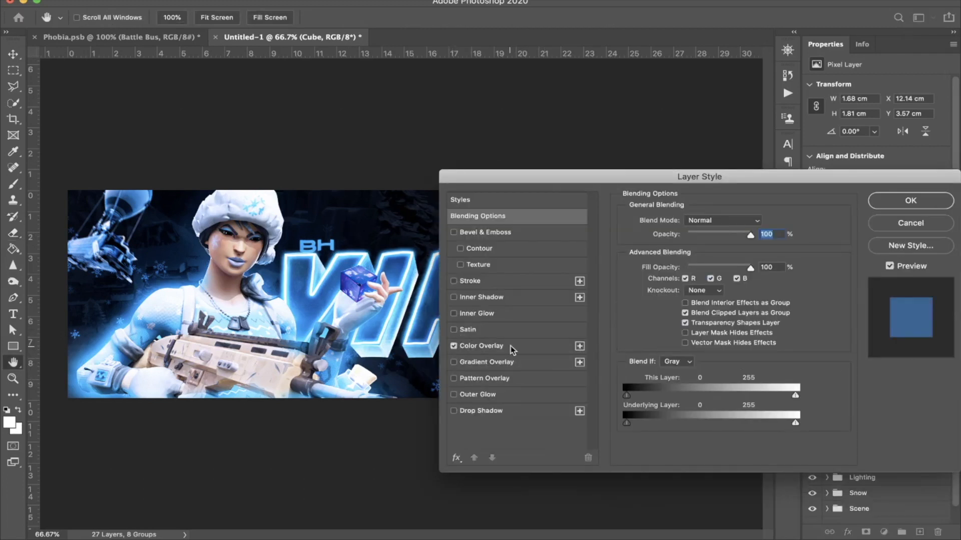
left_click(511, 351)
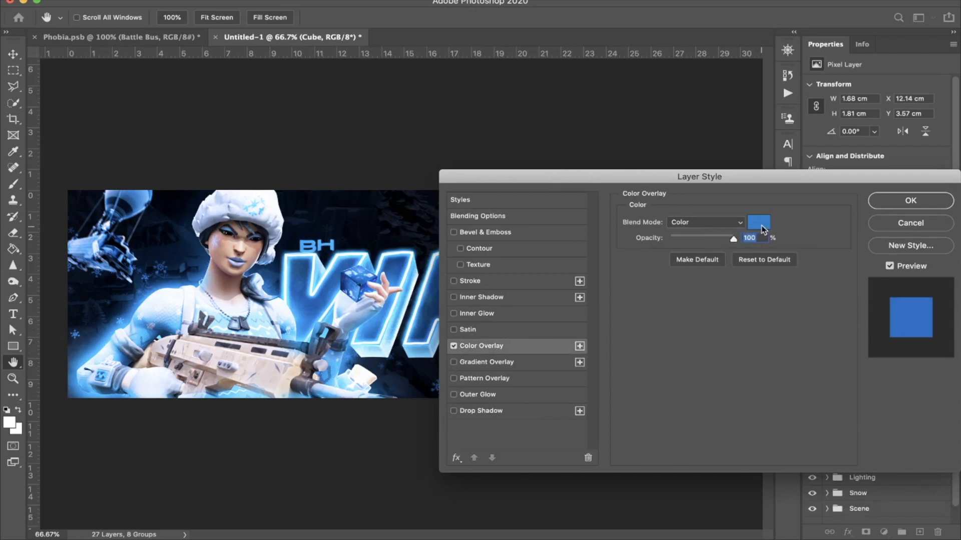
key("Return")
key("e")
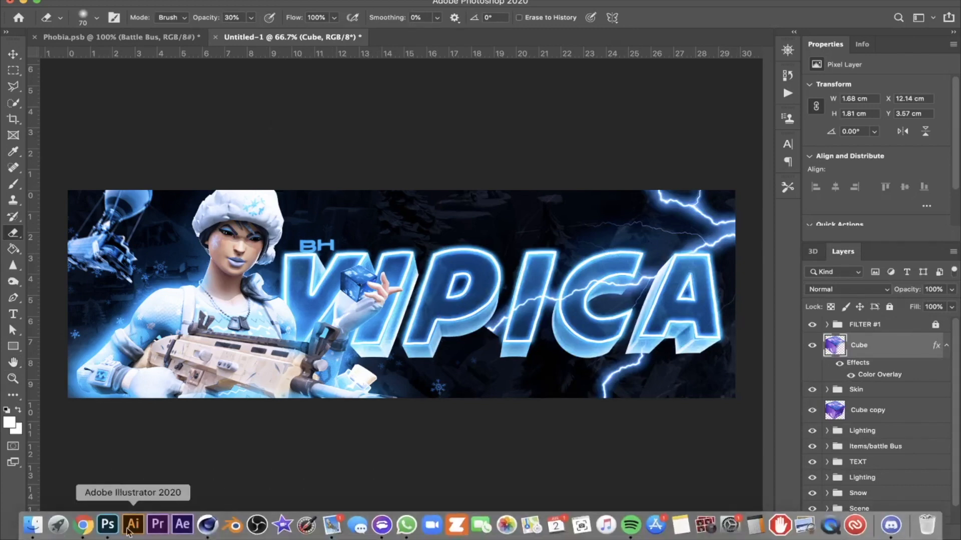
Step: Switch to Chrome and search Google Images for "snowball fortnite png"
left_click(88, 521)
left_click(349, 32)
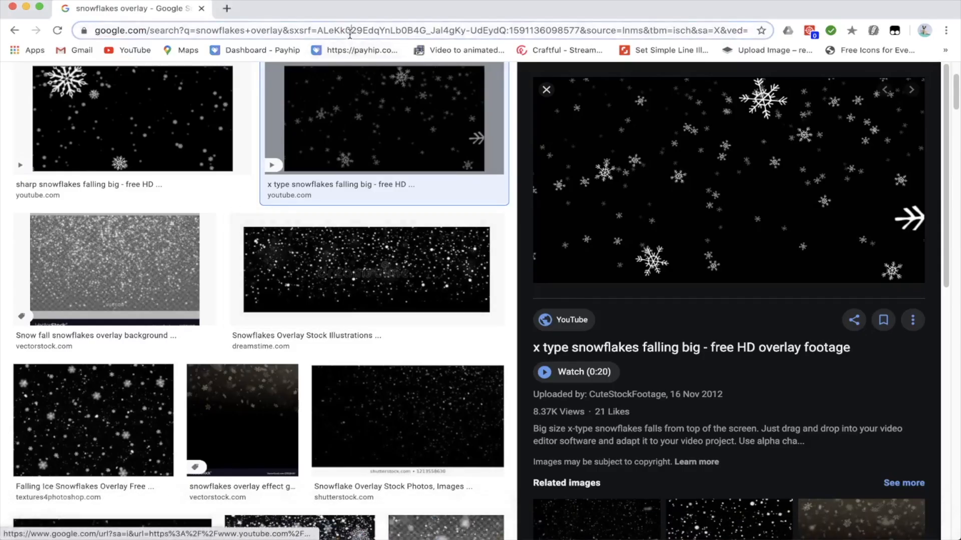
type("snowb")
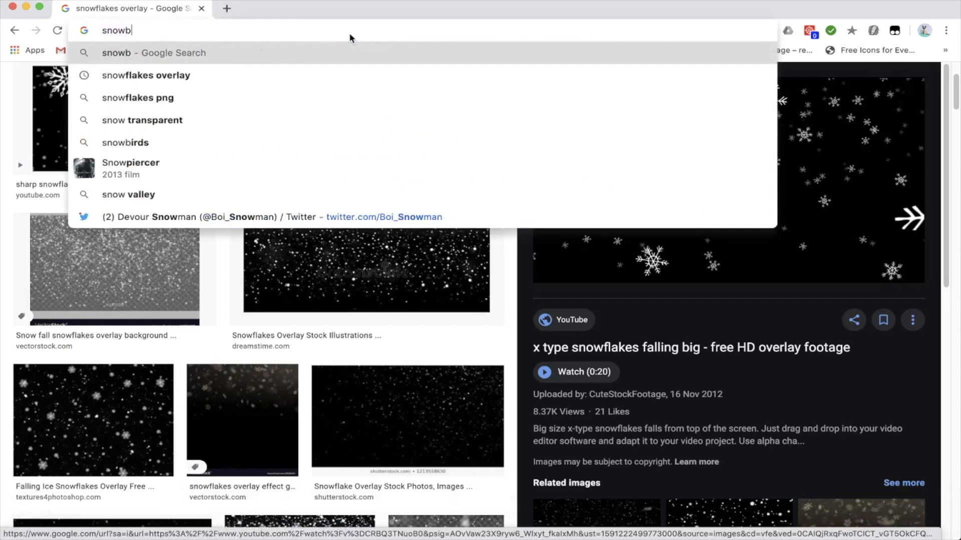
type("all fortnite png")
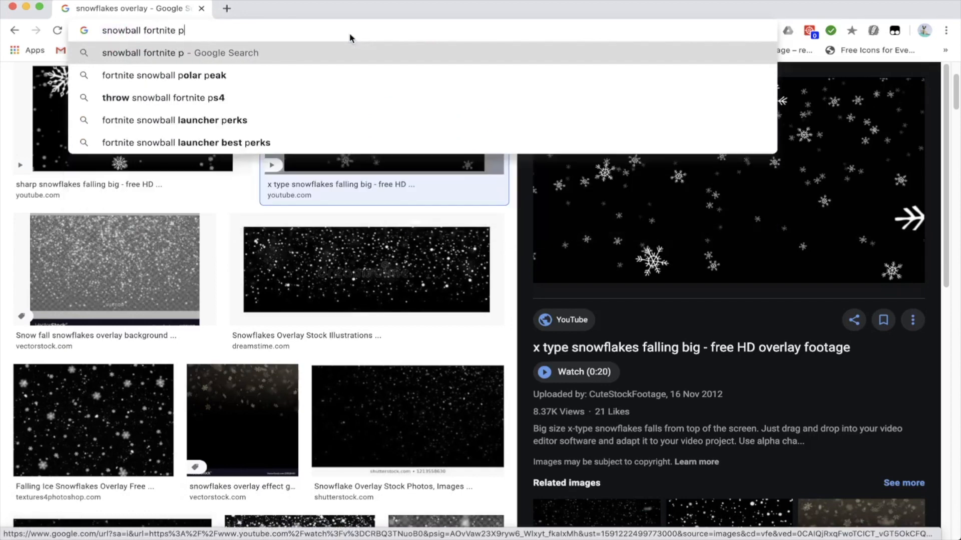
key("Return")
left_click(200, 125)
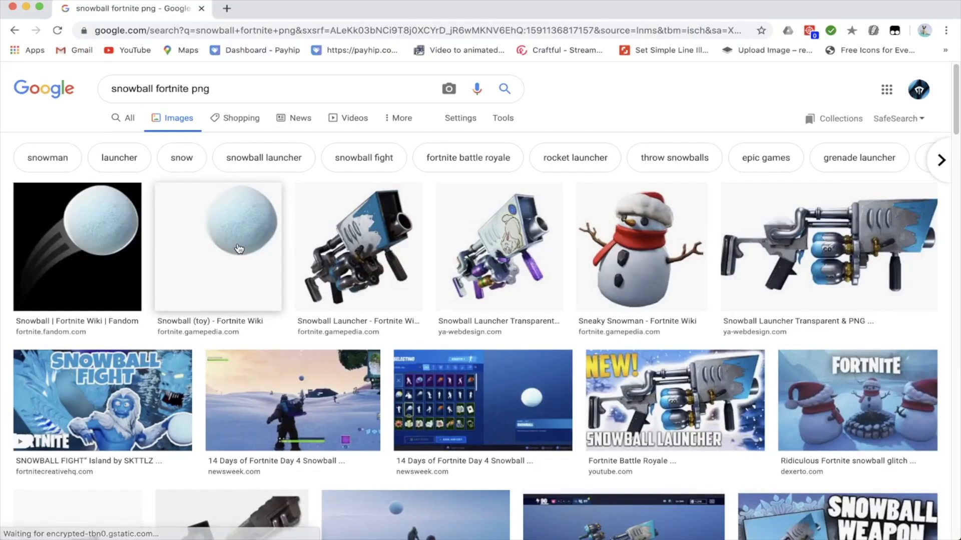
Step: Copy the transparent "Snowball (toy) - Fortnite Wiki" image and switch back to Photoshop
left_click(239, 249)
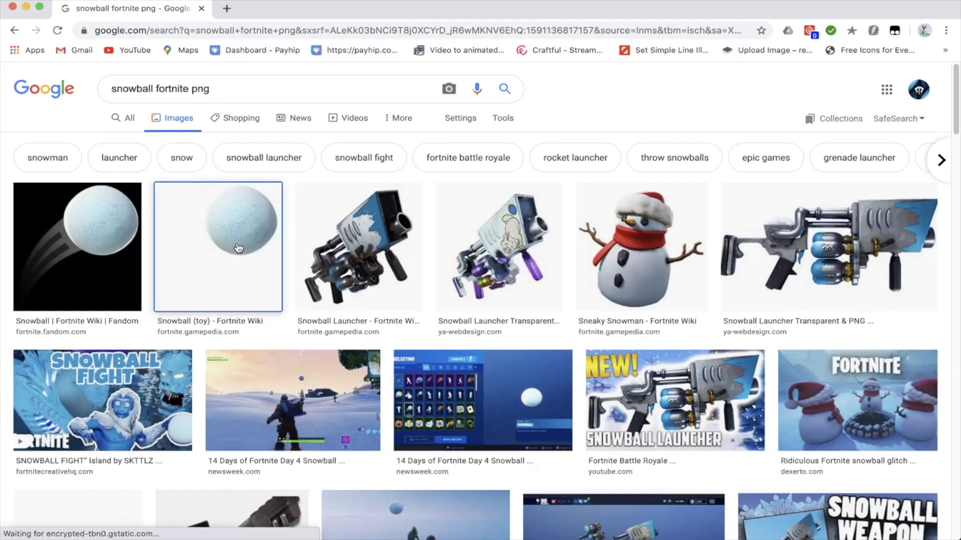
right_click(760, 156)
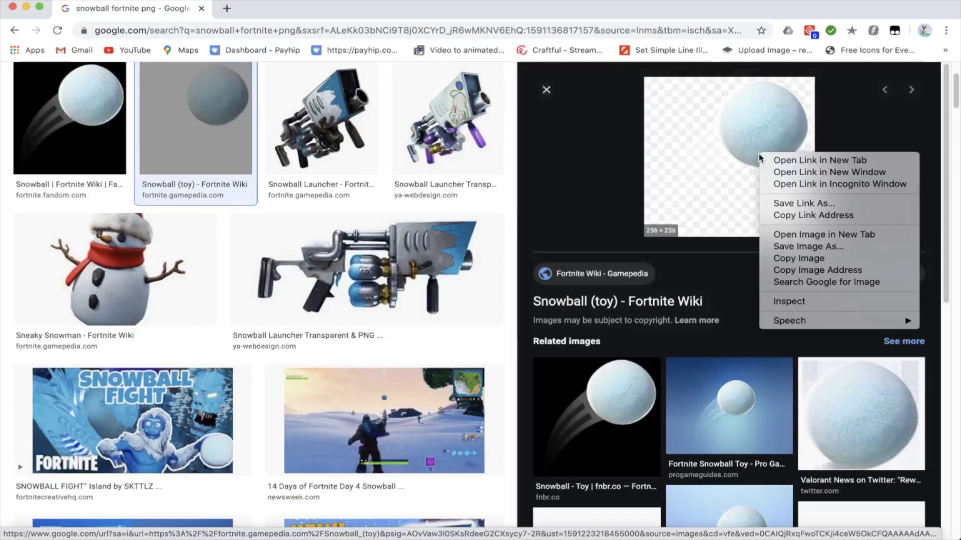
left_click(786, 258)
left_click(107, 528)
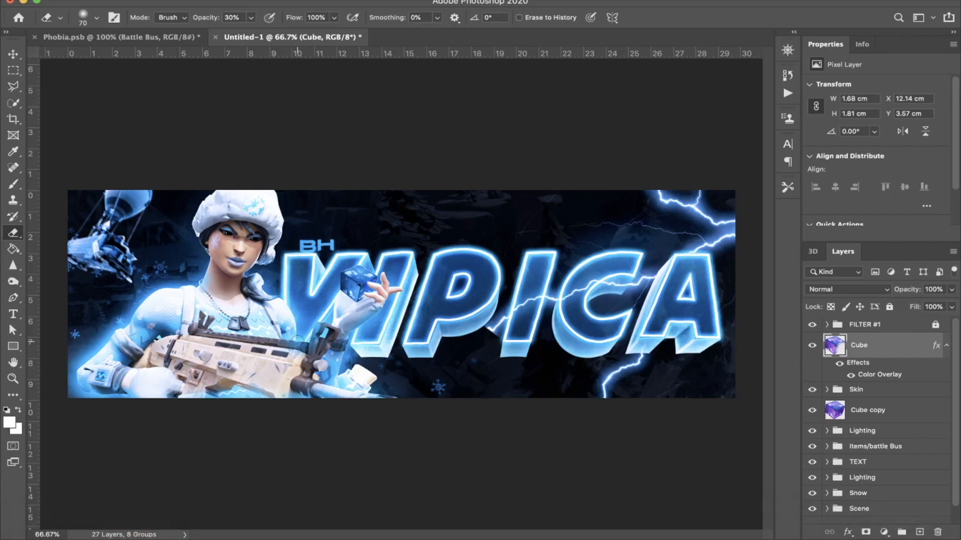
Step: Delete both the Cube layer and its copy
key("Delete")
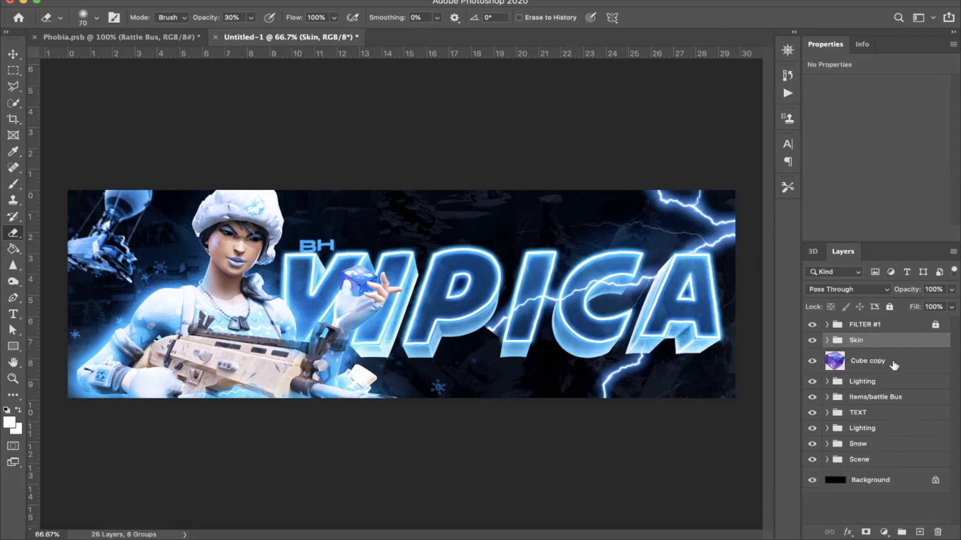
left_click(893, 367)
key("Delete")
Step: Paste the snowball above the Skin group, enlarge its layer to 2.78 × 3.08 cm and position it on the raised hand
left_click(879, 343)
key("ctrl+v")
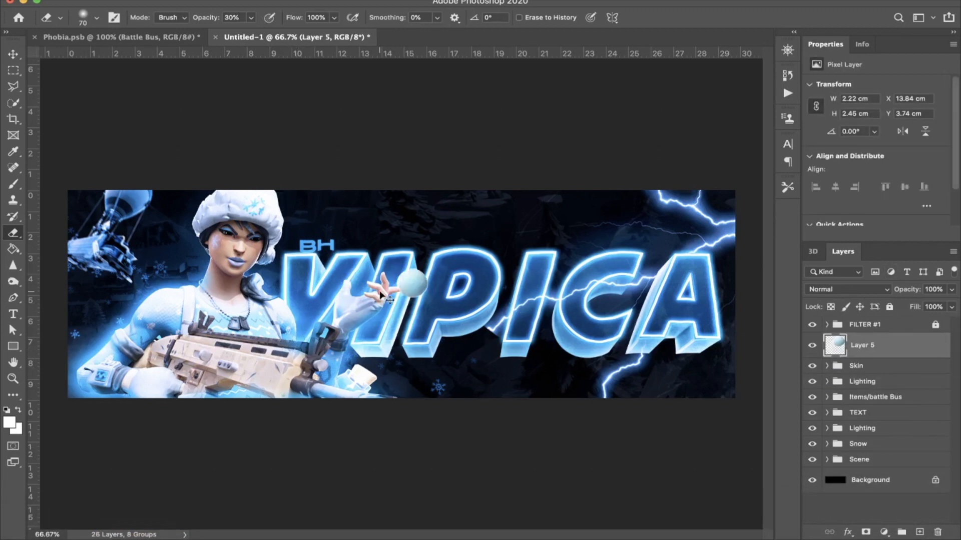
key("ctrl+t")
left_click_drag(409, 285, 384, 294)
key("Return")
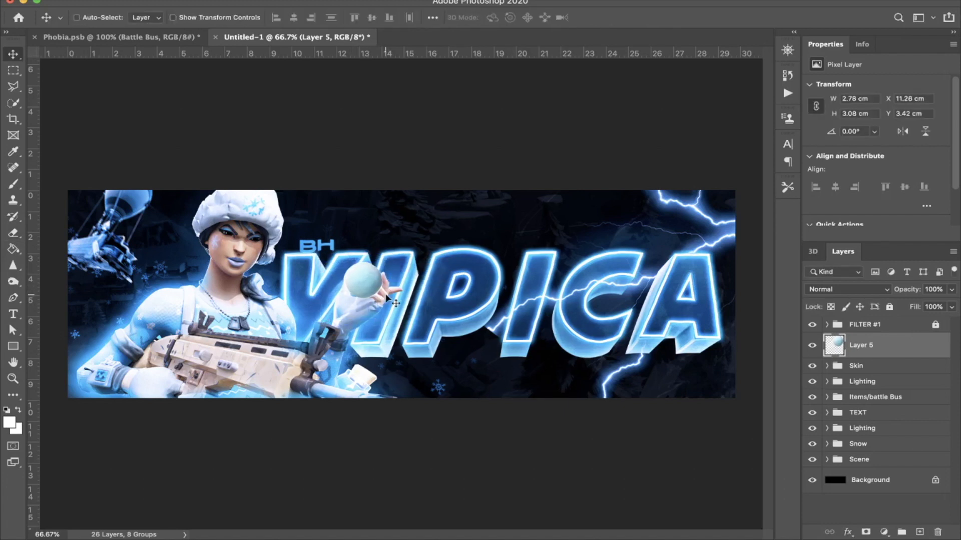
key("Left")
key("Left")
key("Left")
key("Left")
key("Up")
key("Up")
key("Up")
key("Up")
key("Up")
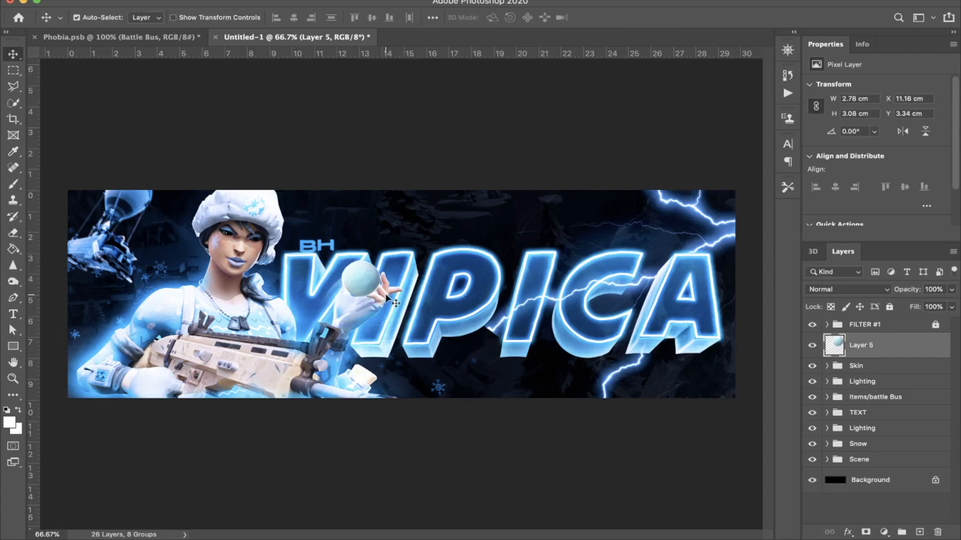
Step: Shift the snowball slightly left on the hand and place a duplicate of its layer below the Skin group
key("super+1")
key("super+plus")
key("super+plus")
key("super+plus")
scroll(386, 297, "left", 5)
scroll(386, 297, "up", 1)
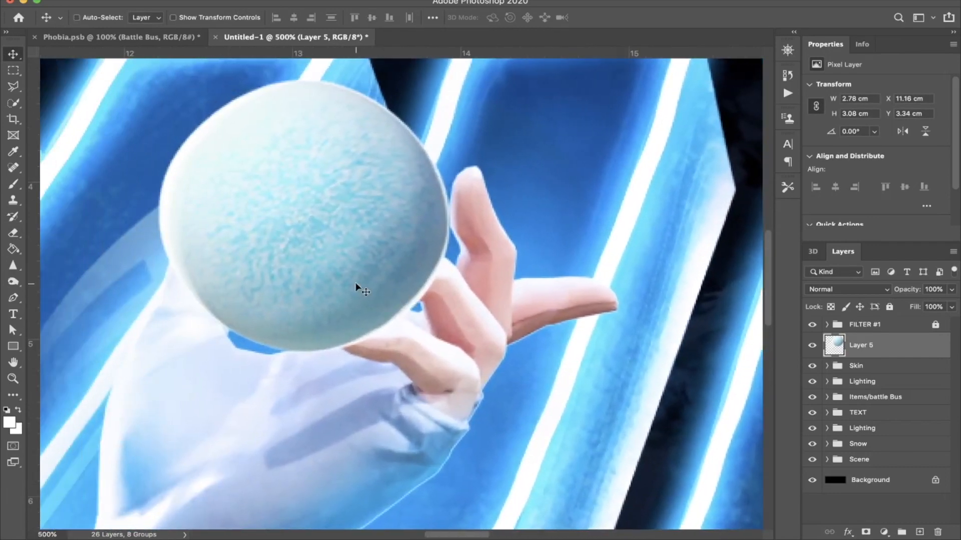
left_click_drag(357, 283, 338, 283)
left_click_drag(874, 344, 869, 380)
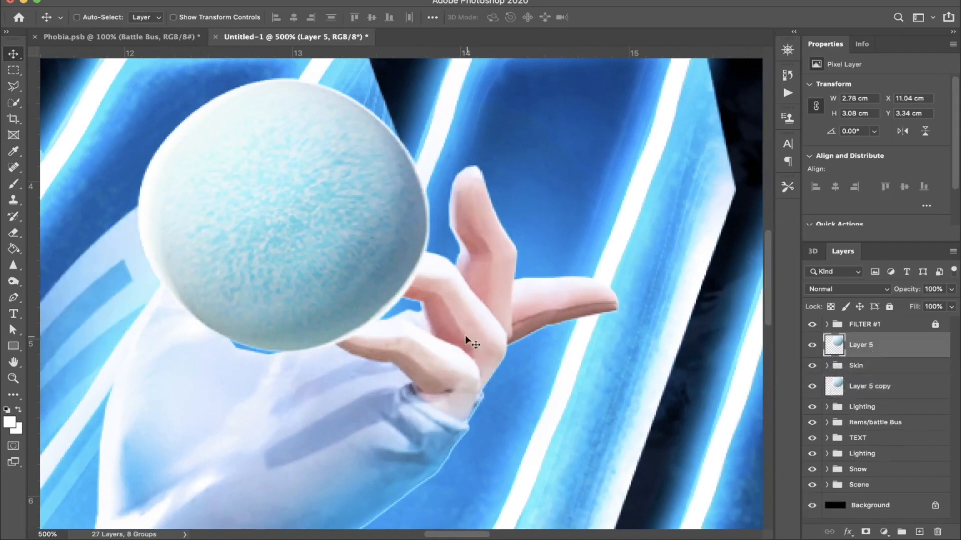
Step: Erase the upper snowball layer over the two curled fingers with the 70-pixel eraser at 30% opacity
key("e")
mouse_move(354, 357)
left_mouse_down()
mouse_move(352, 339)
mouse_move(411, 280)
mouse_move(403, 290)
mouse_move(390, 257)
mouse_move(386, 266)
mouse_move(376, 254)
mouse_move(405, 280)
left_mouse_up()
scroll(404, 309, "left", 1)
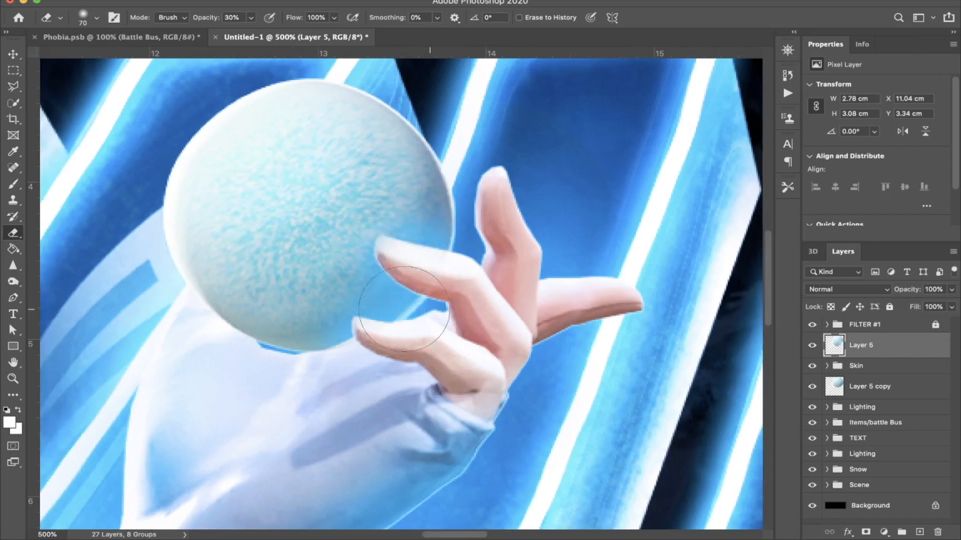
Step: Draw a closed Pen path around the snowball's motion streaks, following the ball's lower-left edge
scroll(188, 343, "left", 3)
scroll(300, 340, "left", 3)
scroll(301, 340, "down", 3)
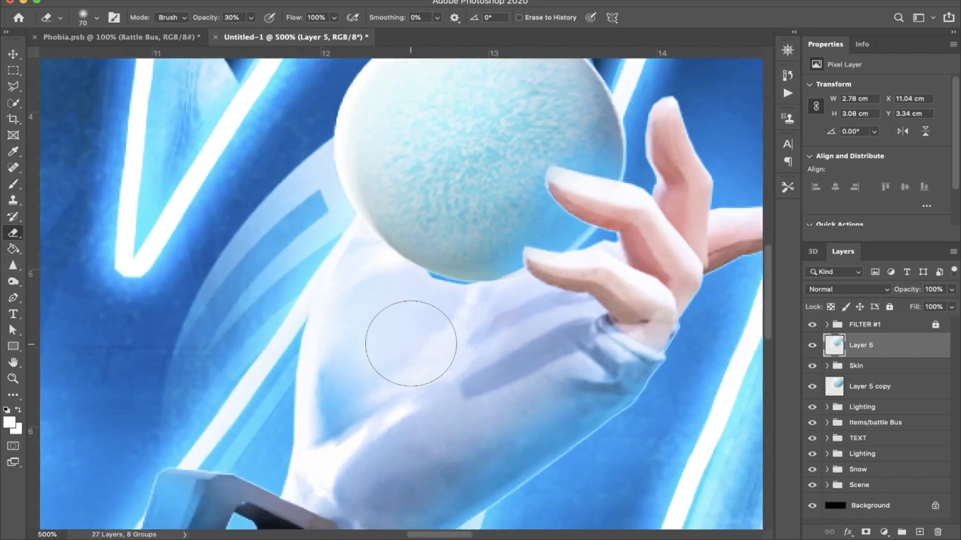
scroll(411, 344, "down", 1)
scroll(411, 344, "left", 1)
key("p")
left_click(345, 111)
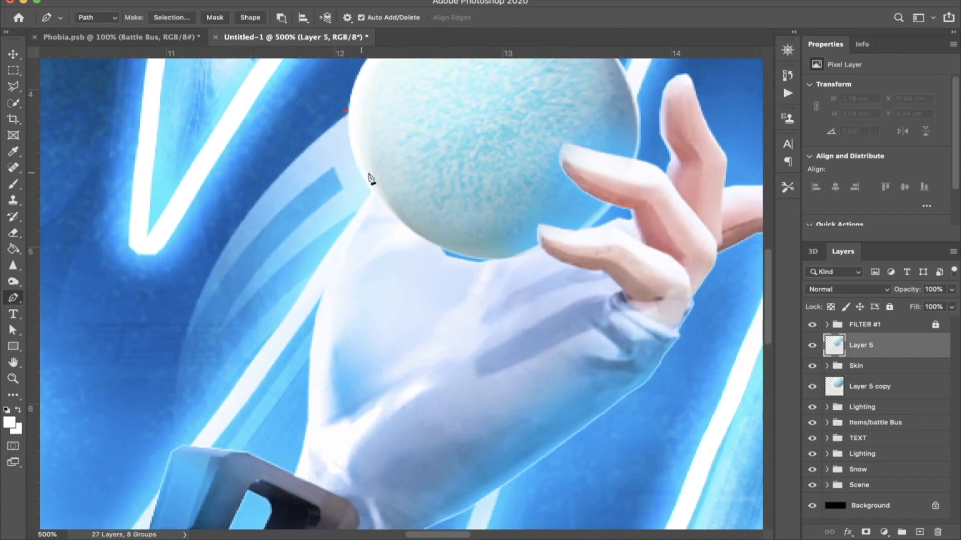
left_click_drag(424, 238, 492, 278)
left_click(365, 389)
left_click(313, 496)
scroll(185, 467, "down", 2)
scroll(185, 467, "left", 3)
left_click(201, 434)
left_click(185, 213)
scroll(214, 203, "up", 3)
scroll(214, 204, "right", 2)
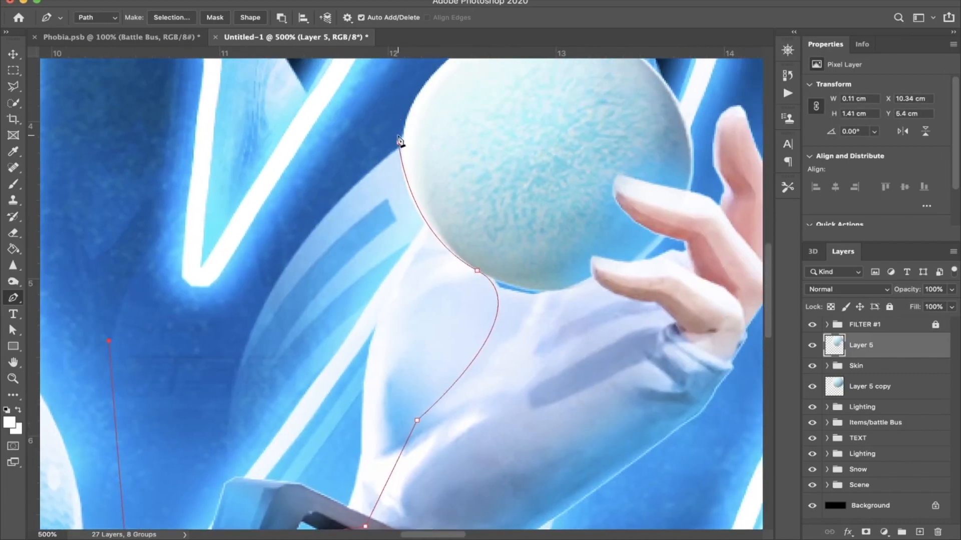
left_click(399, 146)
Step: Convert the path to a selection, invert it, delete the motion streaks from both snowball layers and deselect
key("ctrl+Return")
key("m")
right_click(377, 203)
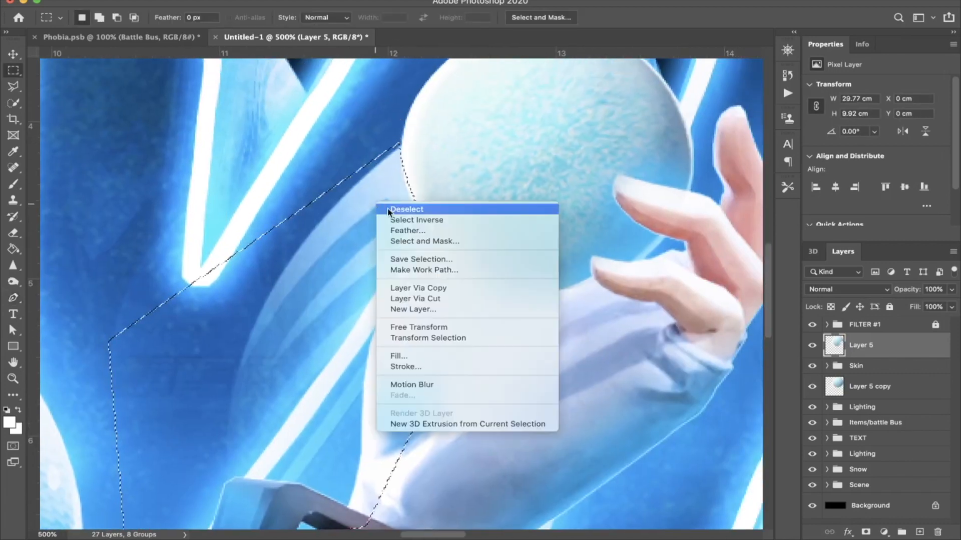
left_click(408, 221)
key("Delete")
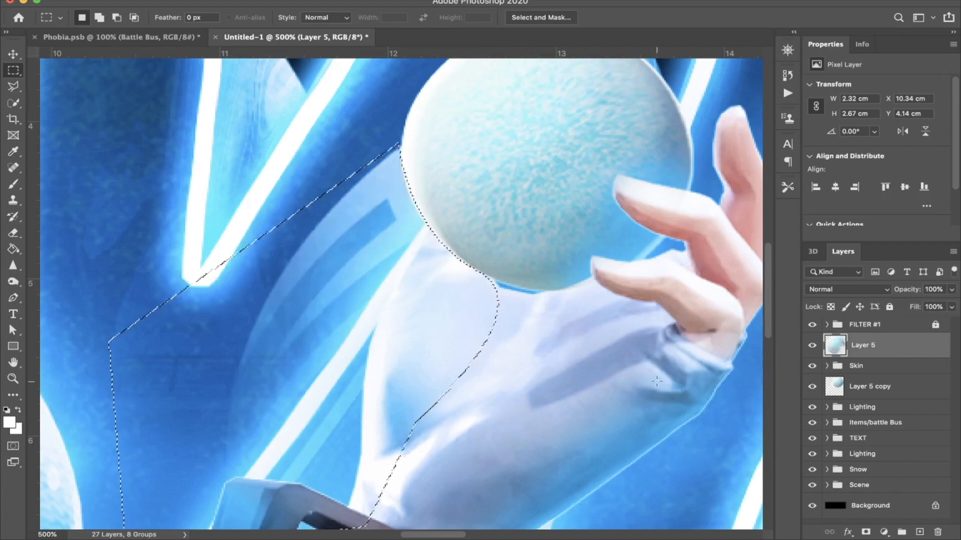
left_click(871, 386)
key("ctrl+d")
scroll(545, 374, "up", 2)
scroll(545, 374, "right", 3)
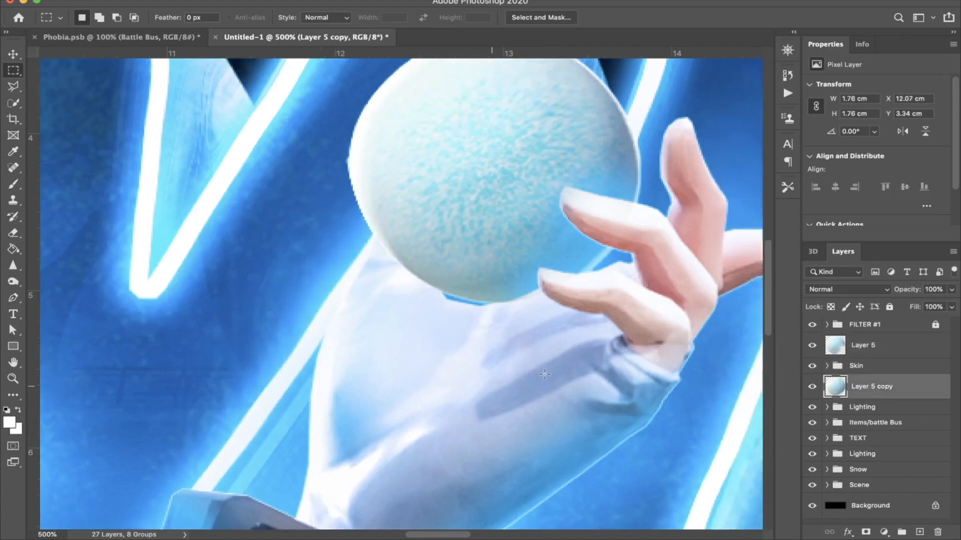
Step: Add a blue Color Overlay to the upper snowball layer and apply the layer style
double_click(883, 343)
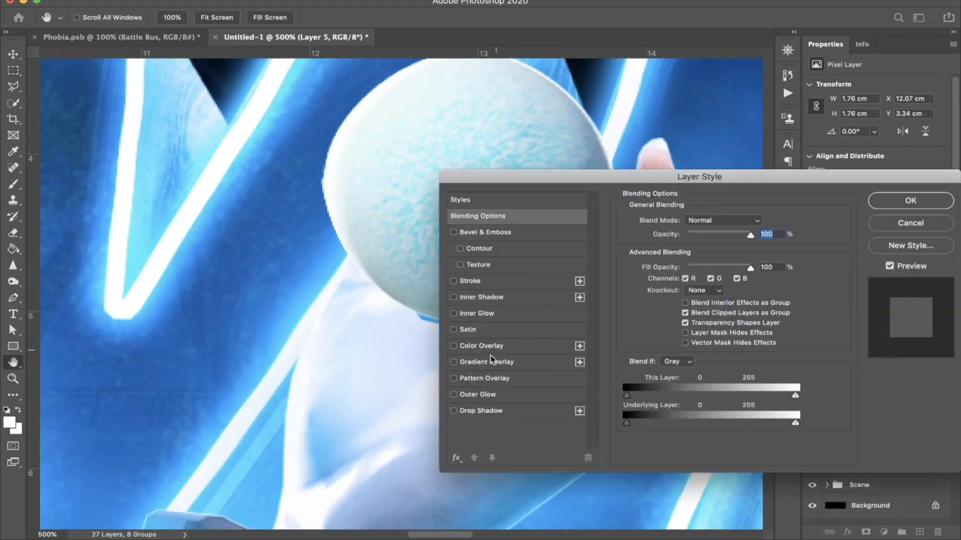
left_click(460, 346)
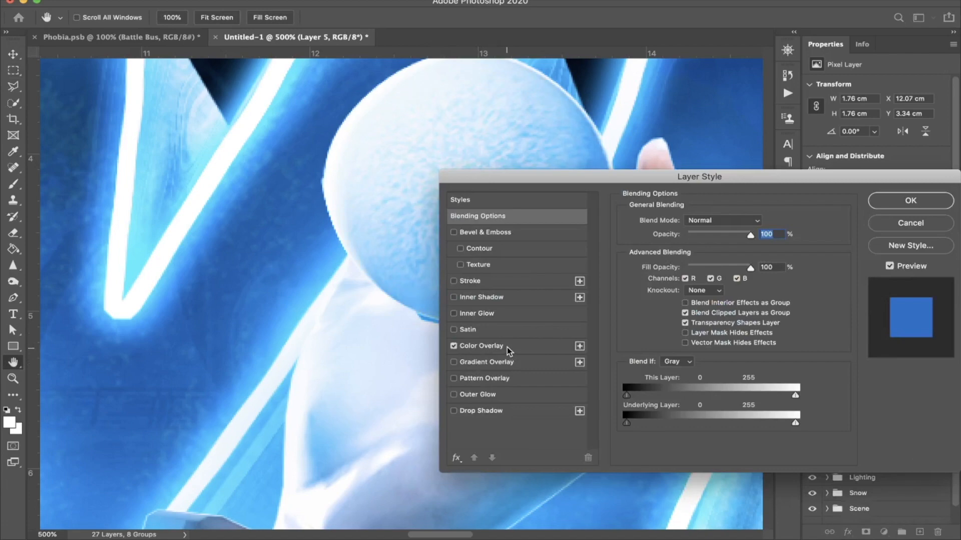
key("Return")
key("super+0")
key("super+minus")
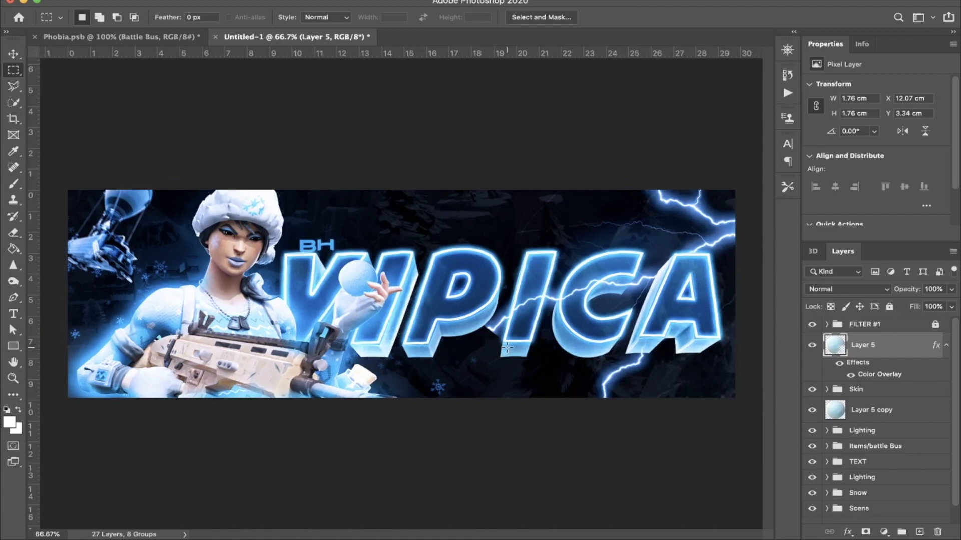
Step: Delete the upper snowball layer and its copy below the Skin group
key("BackSpace")
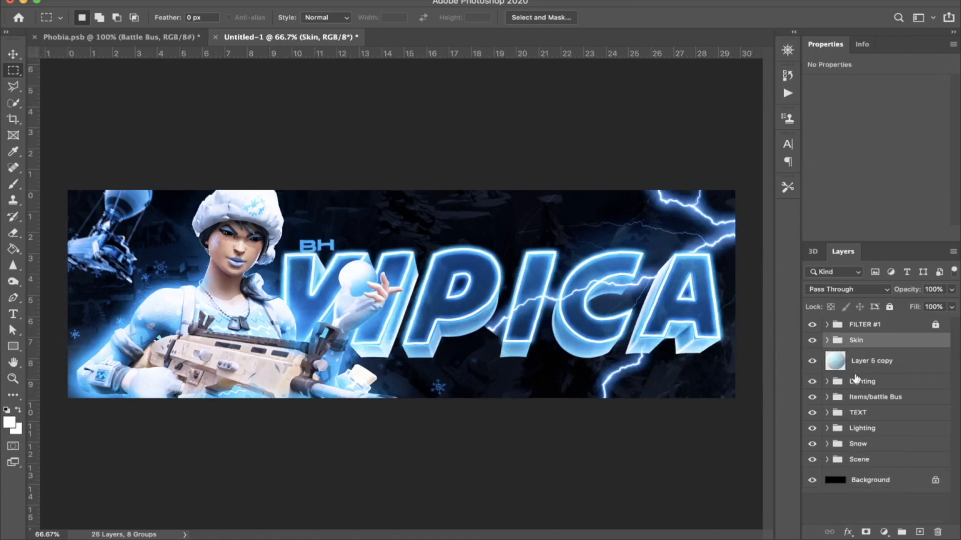
left_click(869, 364)
key("BackSpace")
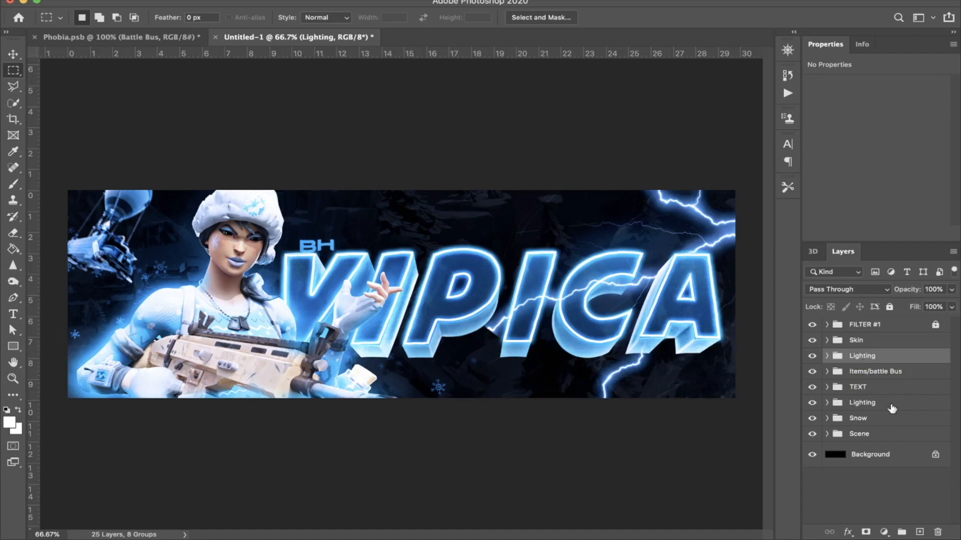
Step: Copy the Private Property Sign layer from Phobia.psb into the header document
left_click(150, 36)
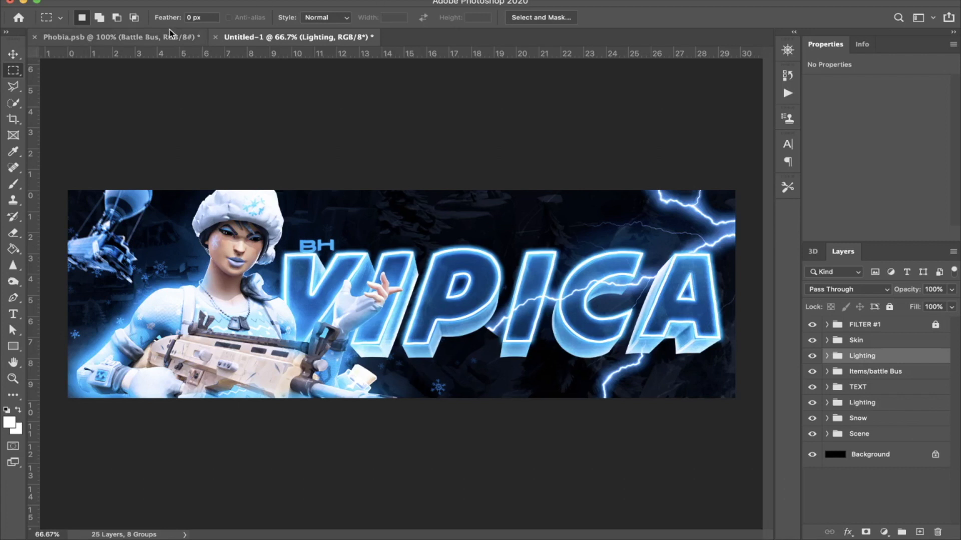
scroll(861, 435, "down", 2)
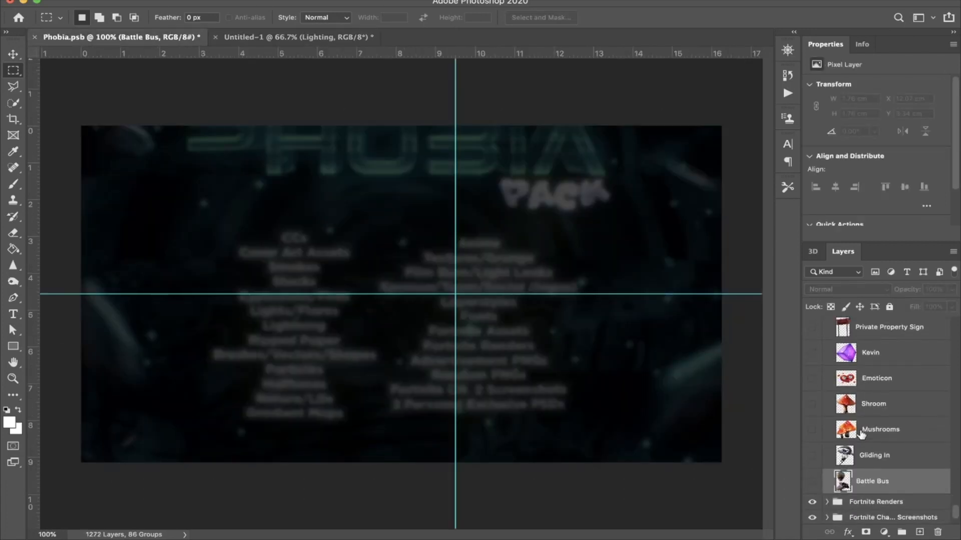
scroll(861, 434, "up", 5)
scroll(874, 402, "up", 1)
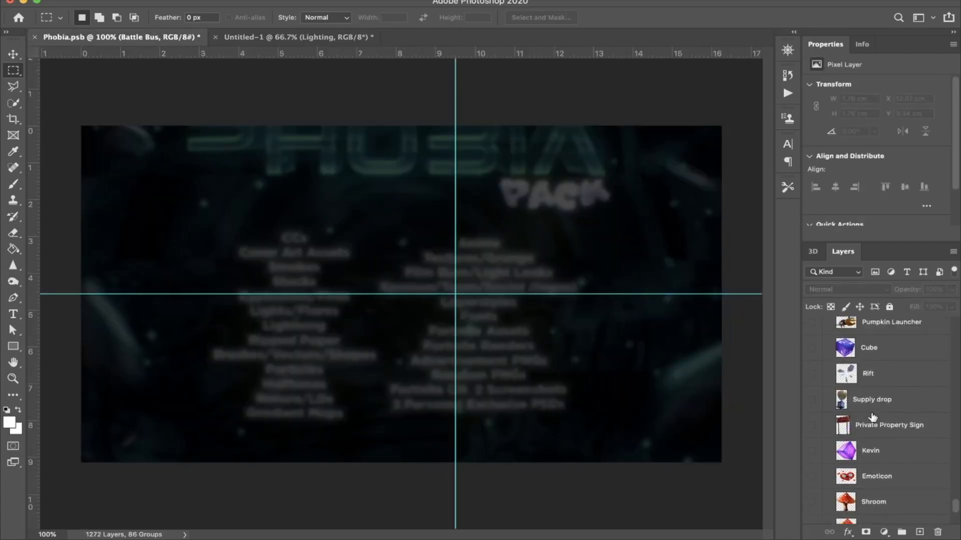
left_click(871, 423)
left_click_drag(870, 422, 576, 388)
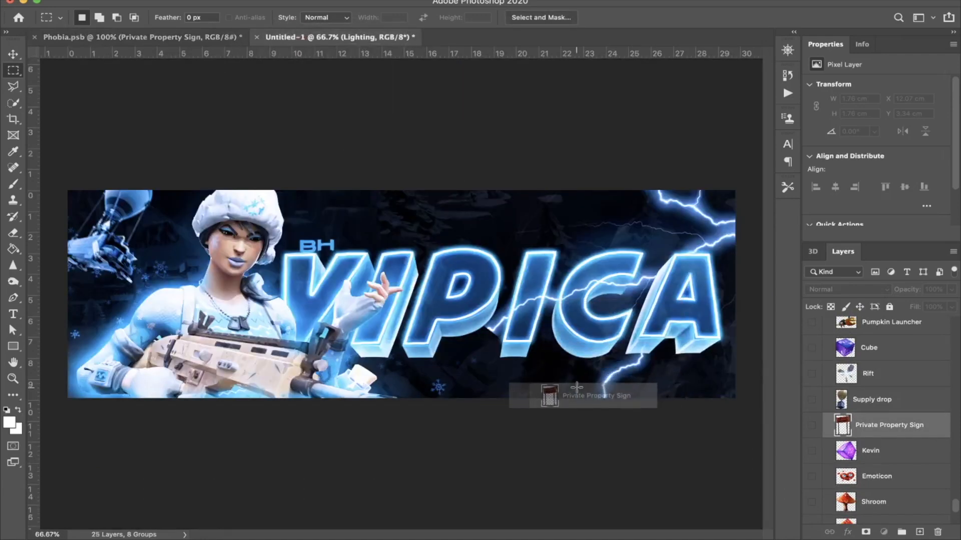
left_click_drag(648, 398, 648, 398)
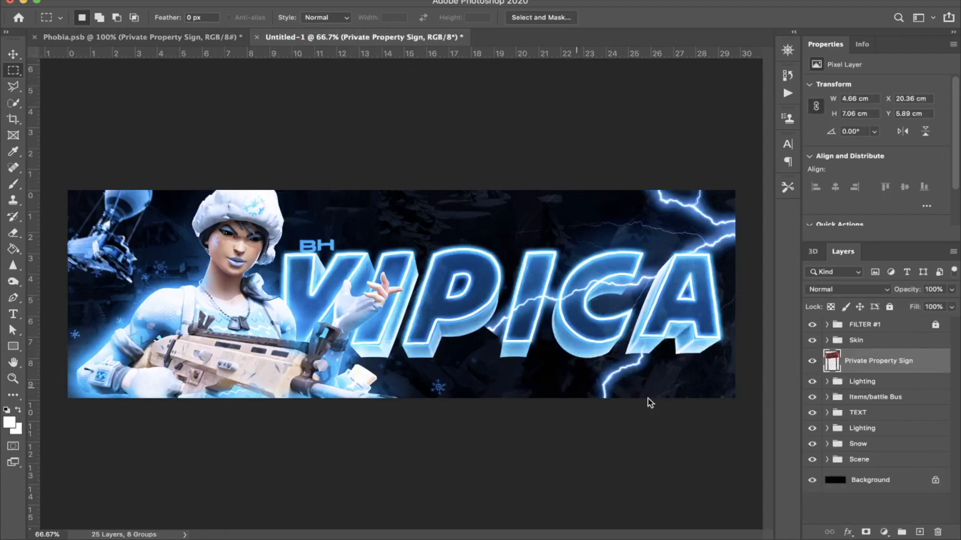
Step: Try moving the Private Property sign below the title's letter C, applying the transform, and remove the layer
key("ctrl+t")
left_click_drag(634, 307, 592, 373)
key("Return")
key("Delete")
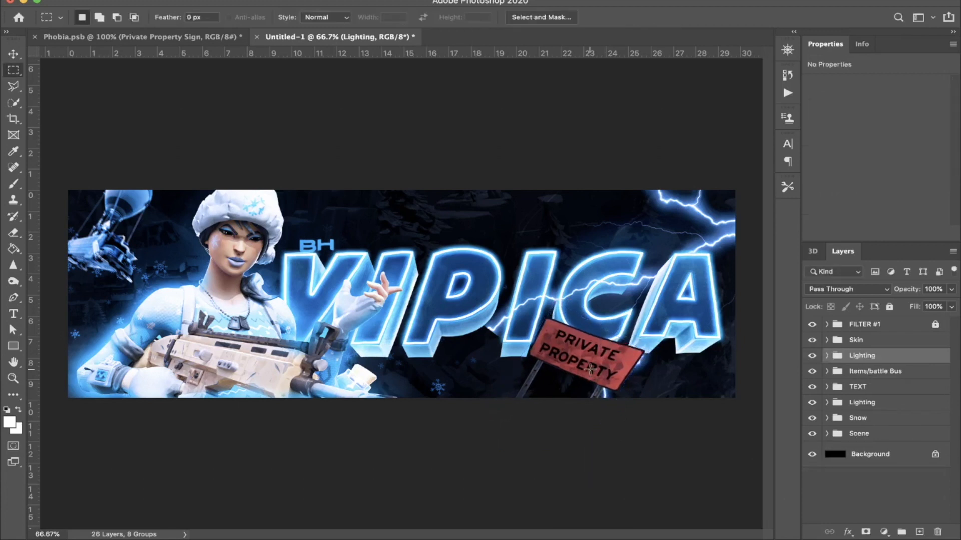
Step: Copy the lowest debris layer of the Stocks group in Phobia.psb into the header document
left_click(152, 37)
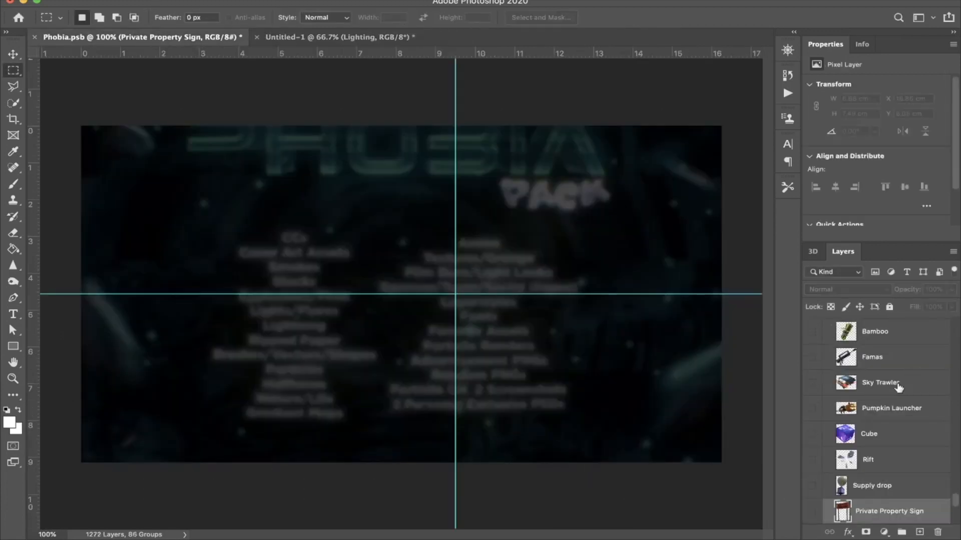
scroll(898, 385, "up", 10)
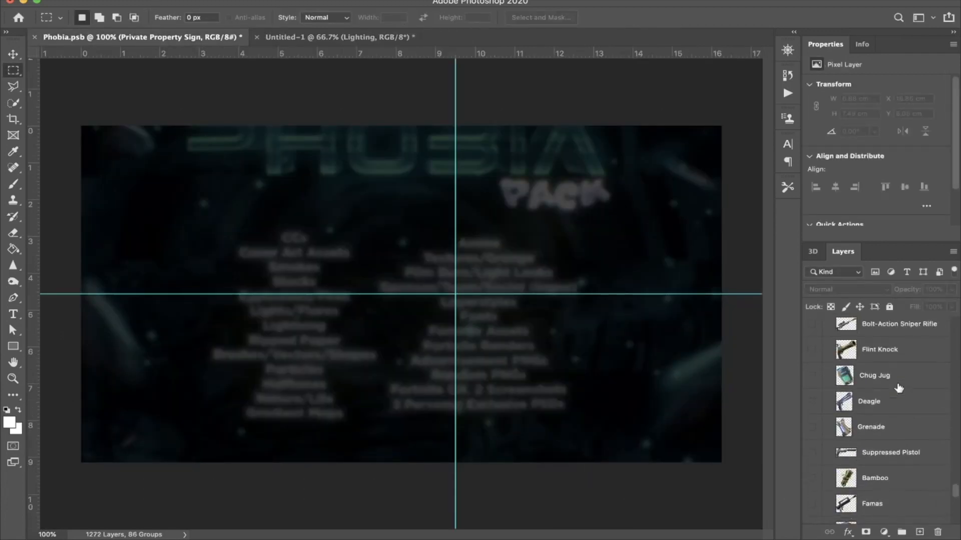
scroll(898, 387, "up", 10)
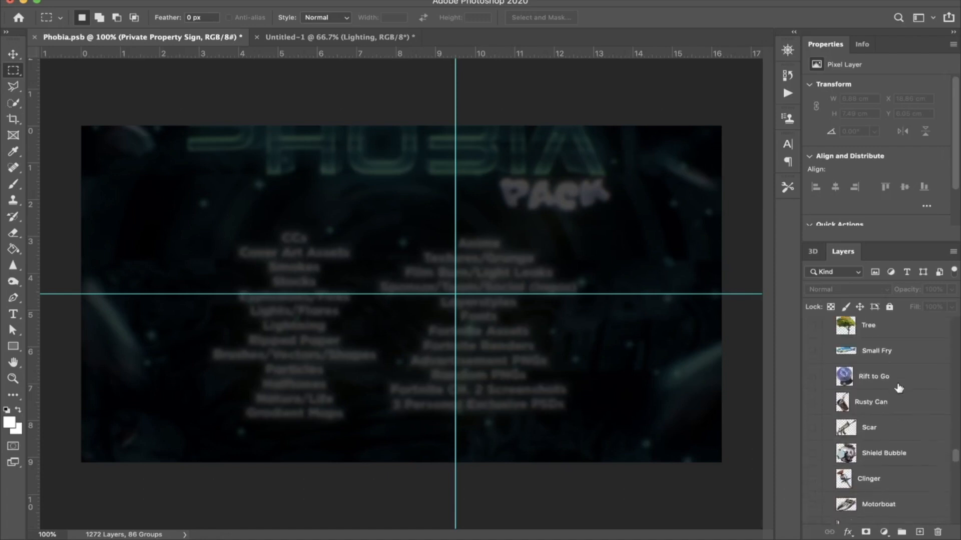
scroll(898, 386, "up", 10)
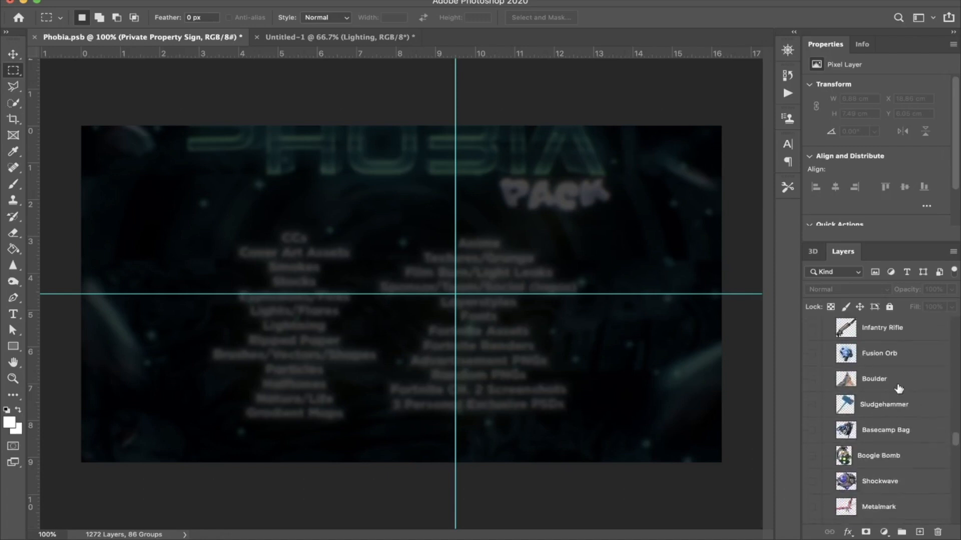
scroll(898, 389, "up", 10)
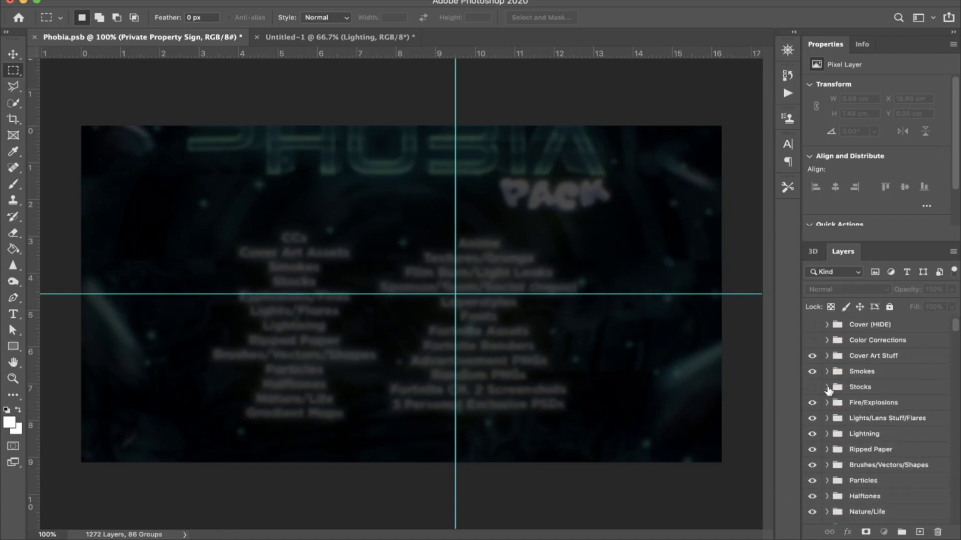
left_click(826, 387)
scroll(828, 390, "down", 5)
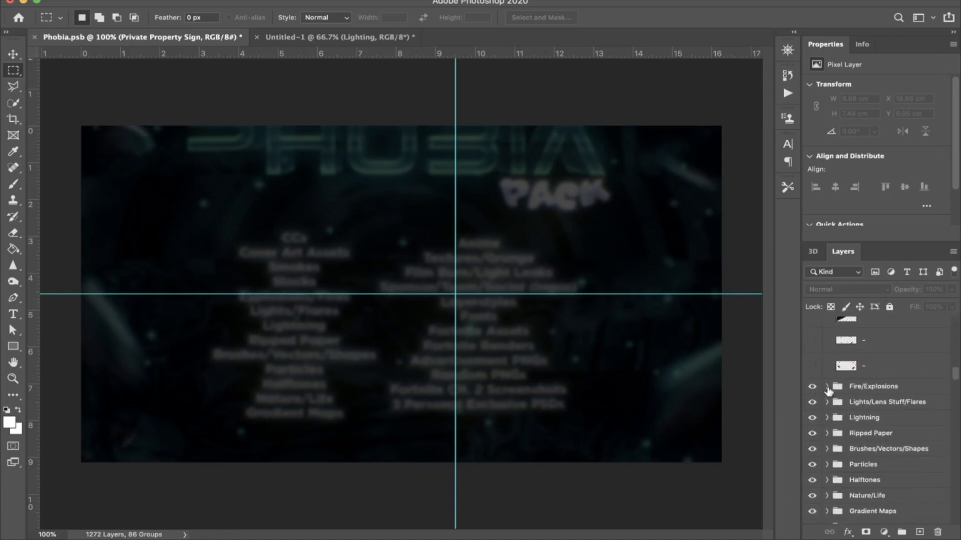
left_click_drag(845, 366, 548, 375)
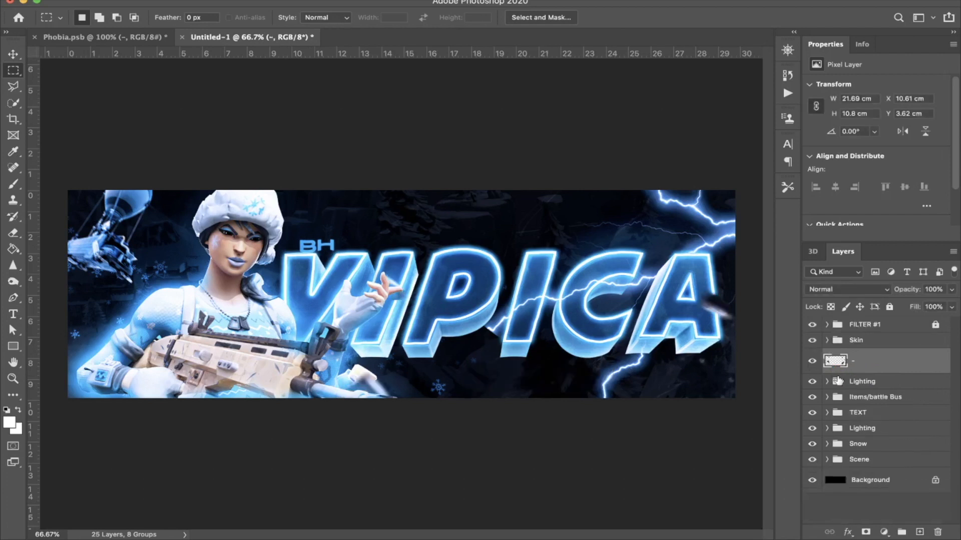
Step: Rotate the debris layer about 34.5 degrees and move it across the middle of the header, applying the transform
key("super+t")
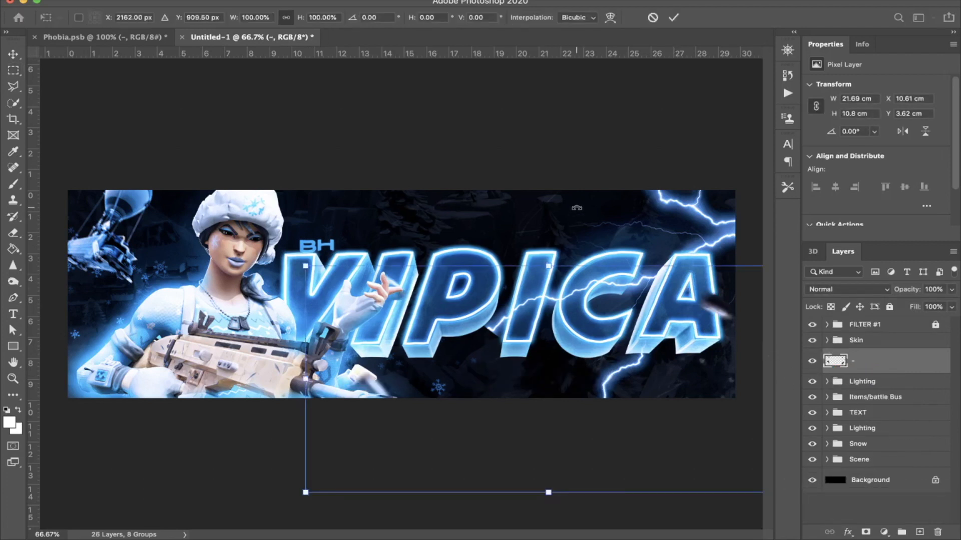
left_click_drag(690, 239, 744, 344)
left_click_drag(603, 440, 501, 389)
key("Return")
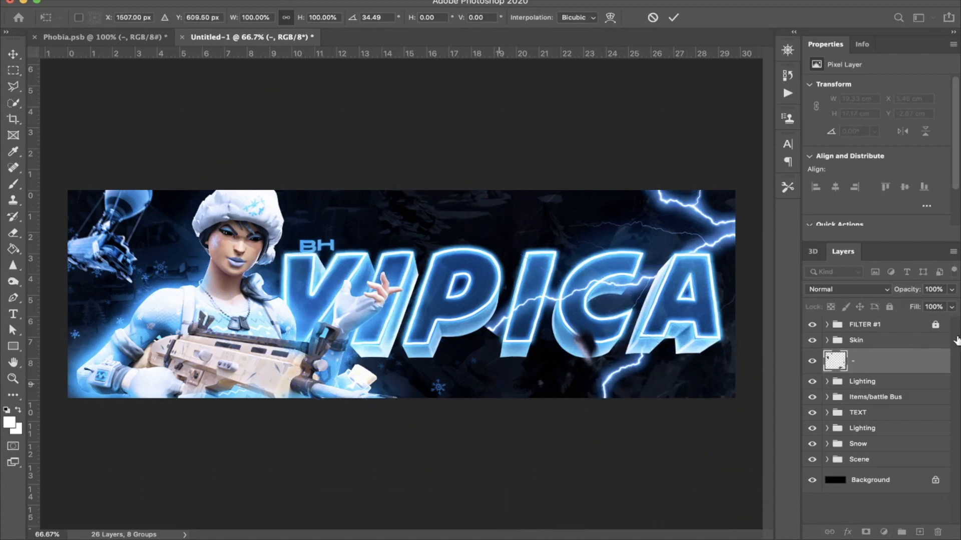
Step: Place the debris layer above the Skin group, rotate it about -50.8 degrees and shift it so a rock overlaps the title's letter A
left_click_drag(922, 367, 918, 333)
key("super+t")
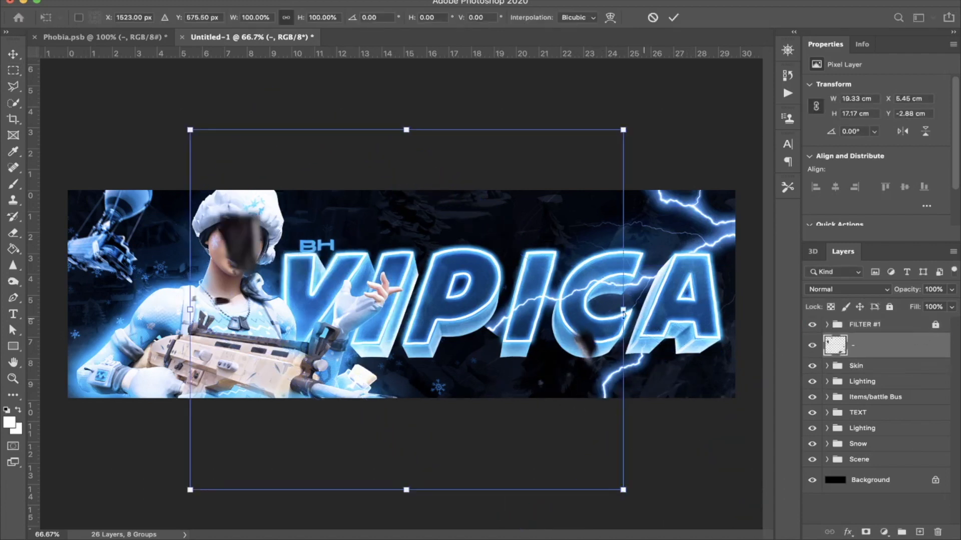
left_click_drag(507, 332, 353, 348)
left_click_drag(394, 111, 604, 346)
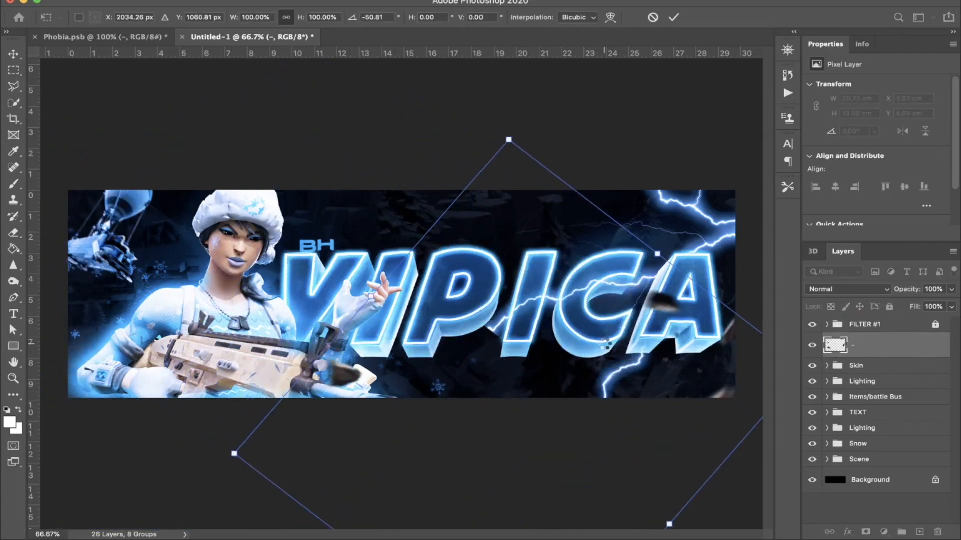
key("Return")
Step: Delete the debris over the character's rifle within a rectangular selection and deselect
left_click_drag(240, 301, 540, 534)
key("Delete")
left_click(529, 536)
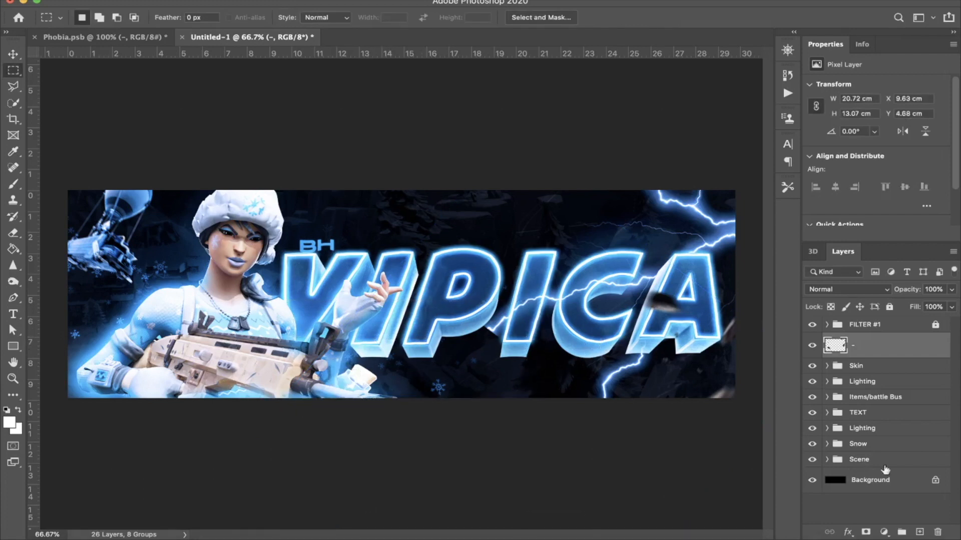
Step: Add a Color Overlay in Color blend mode with light blue 00c0ff to the debris layer and collapse its effects
double_click(932, 354)
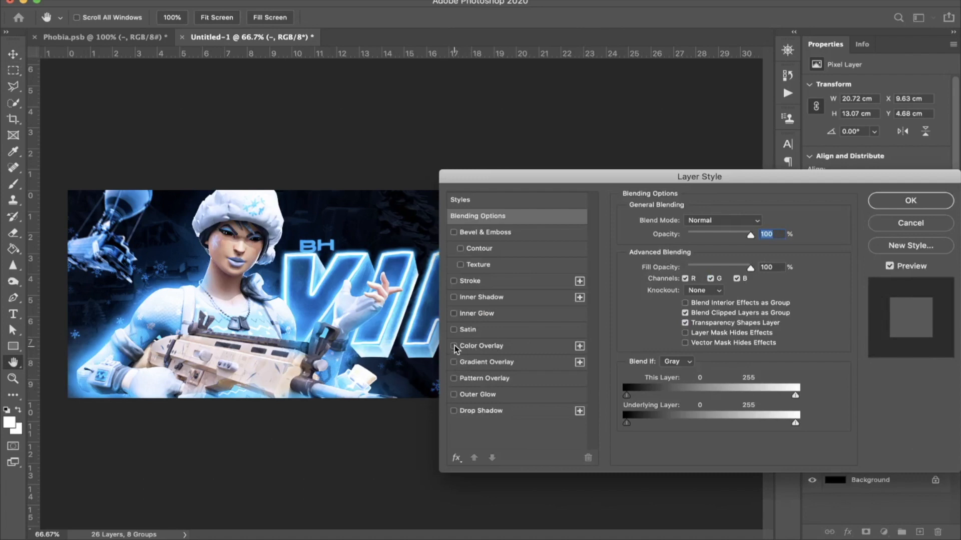
left_click(454, 347)
left_click_drag(841, 176, 873, 156)
left_click(573, 322)
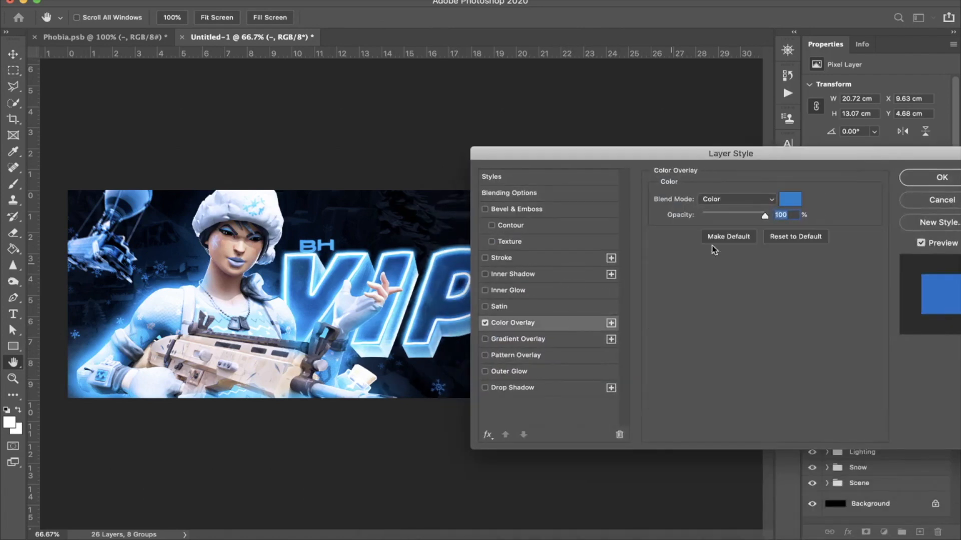
left_click(790, 201)
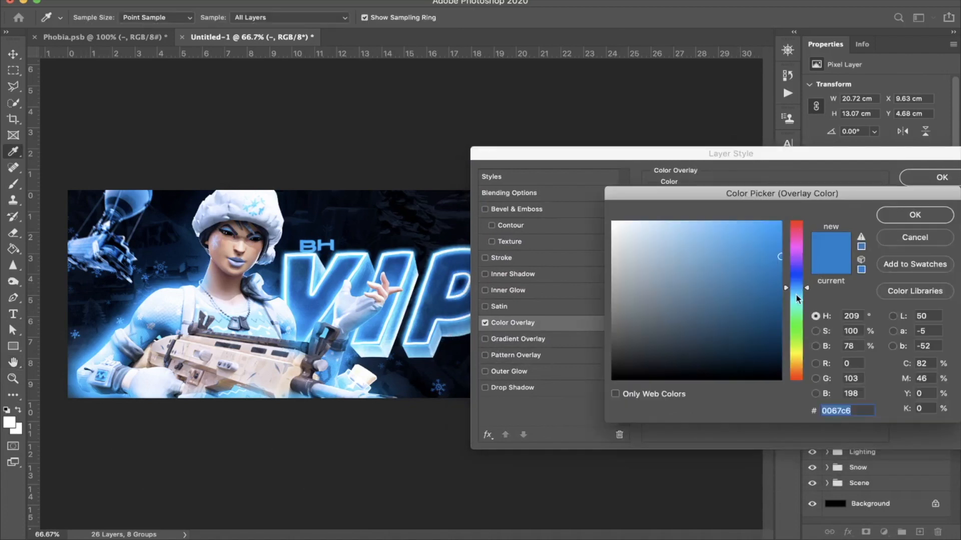
left_click_drag(752, 266, 804, 174)
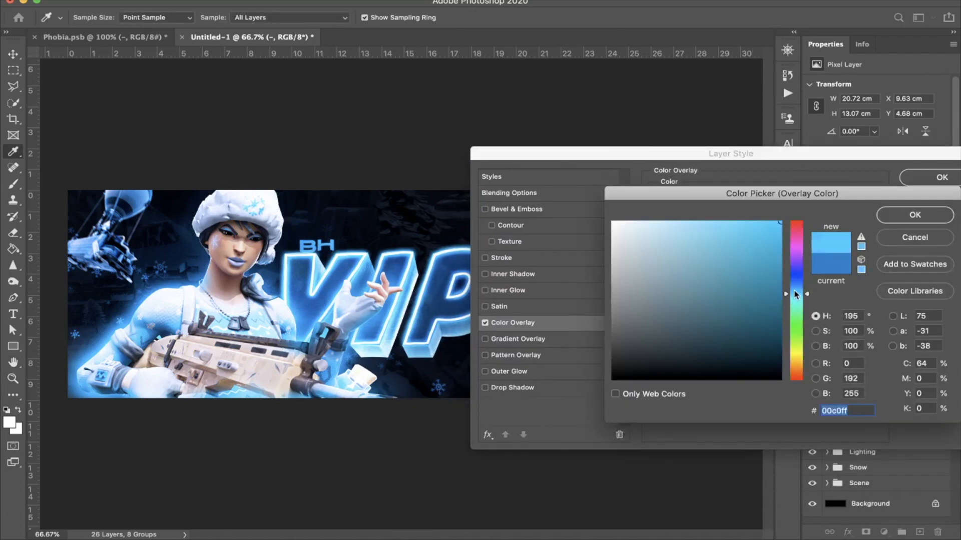
key("Return")
key("Return")
key("m")
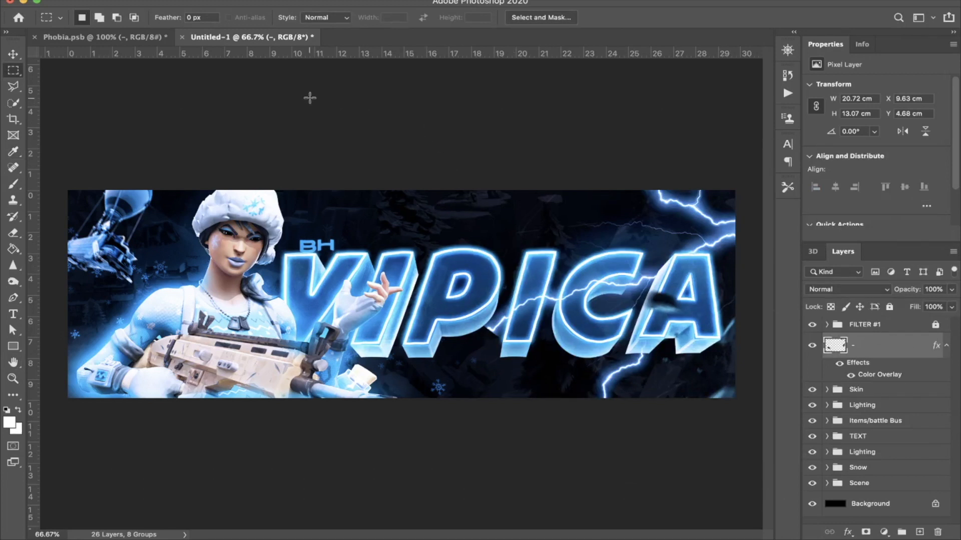
left_click(946, 345)
Step: Stamp all visible layers into a new layer above FILTER #1 and apply Motion Blur with angle -57° and distance 201 pixels
left_click(887, 327)
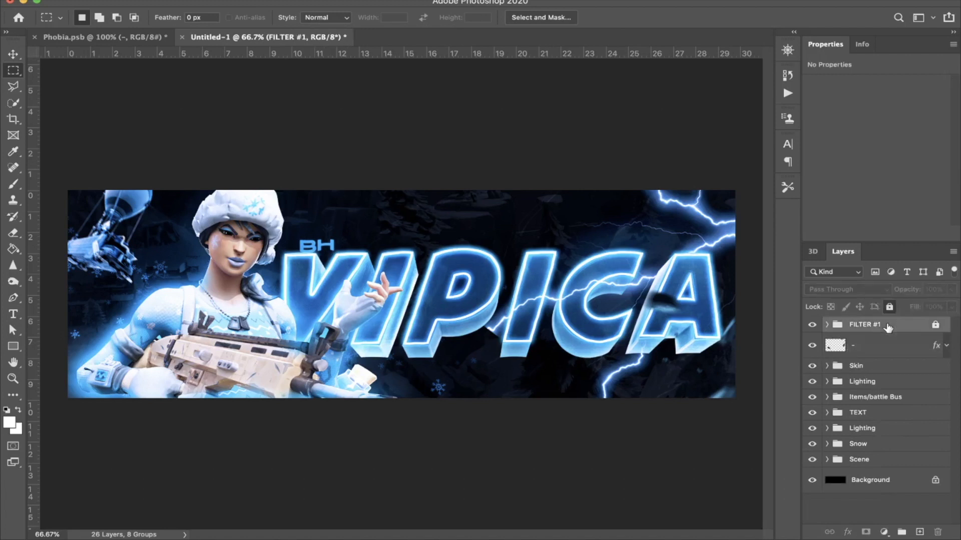
key("super+shift+alt+e")
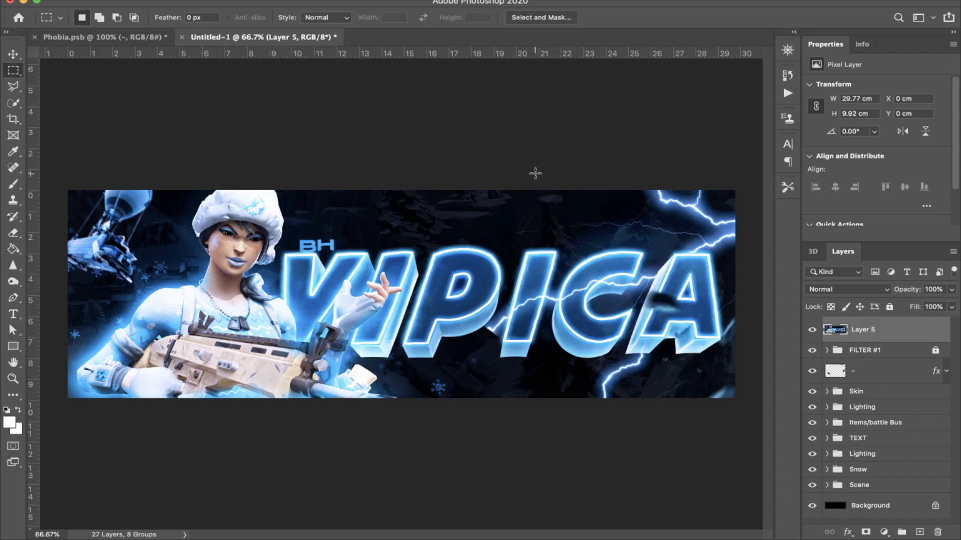
left_click(308, 0)
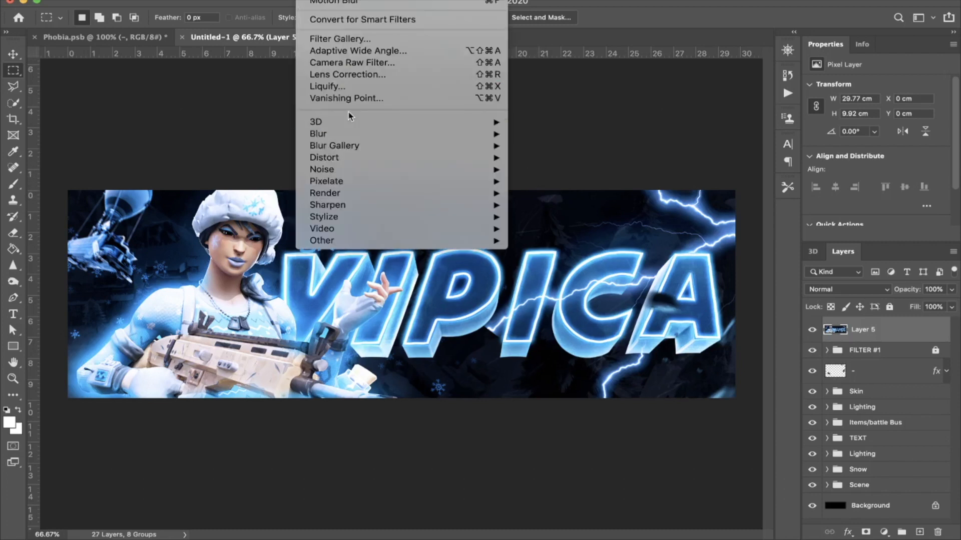
mouse_move(350, 134)
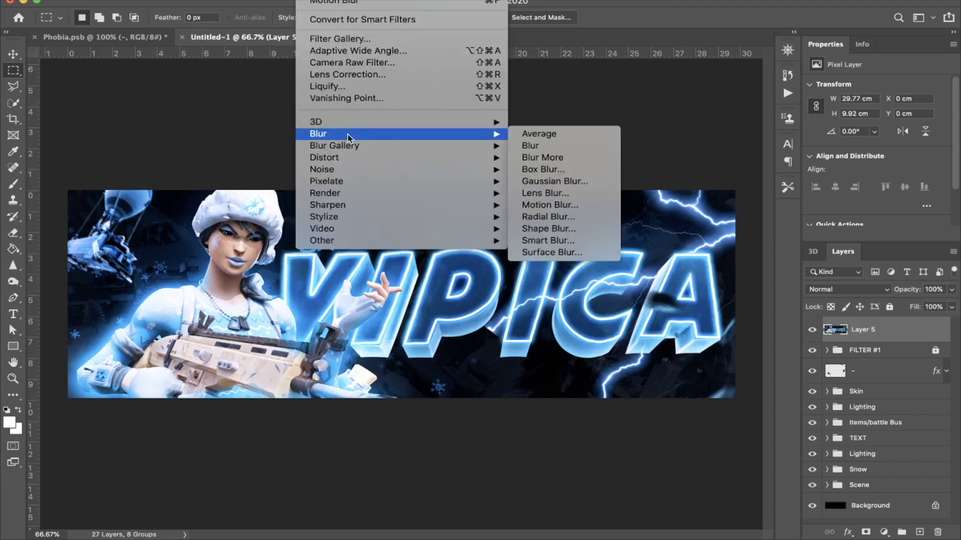
left_click(550, 205)
left_click_drag(802, 333, 791, 333)
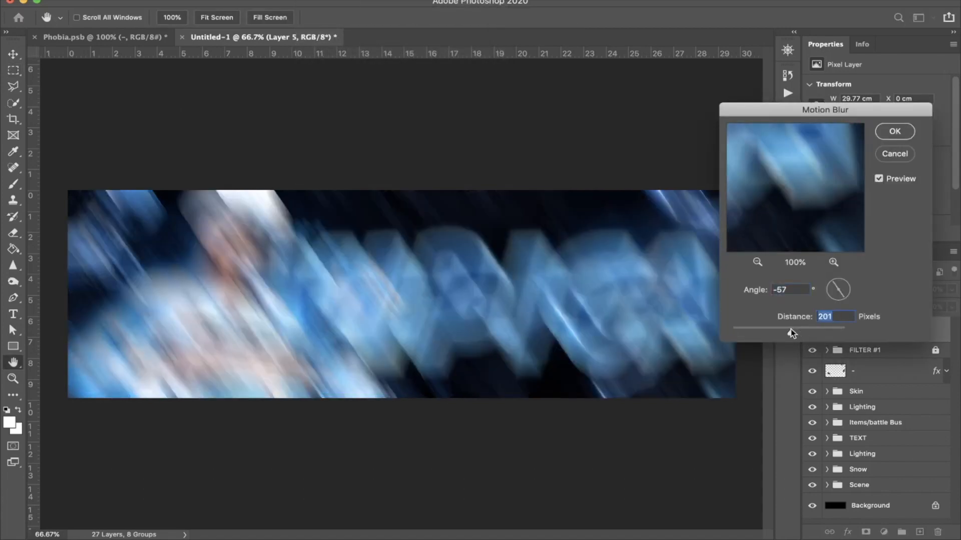
key("Return")
key("m")
Step: Set the motion-blurred layer to Soft Light, delete its part from the header's left edge to the title's first I in PICA, and deselect
left_click(855, 290)
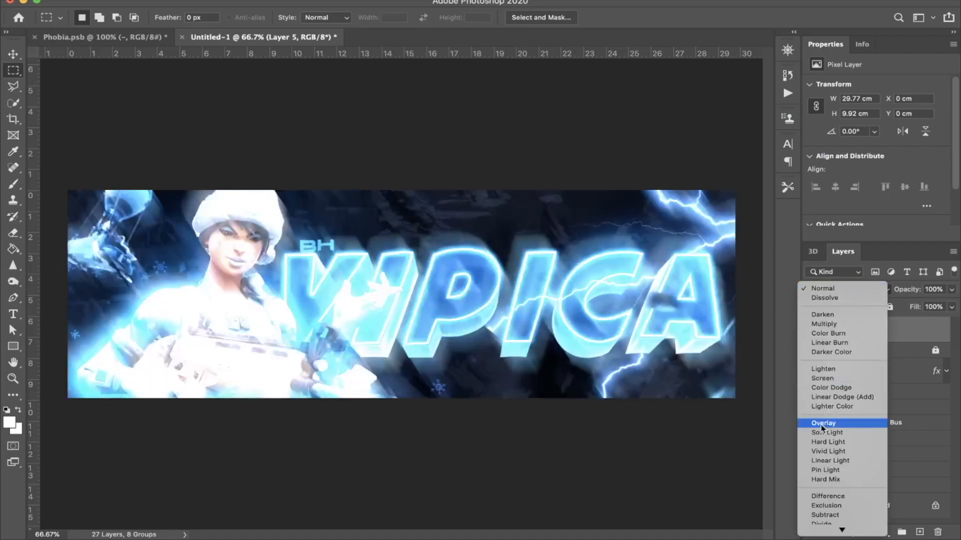
left_click(821, 434)
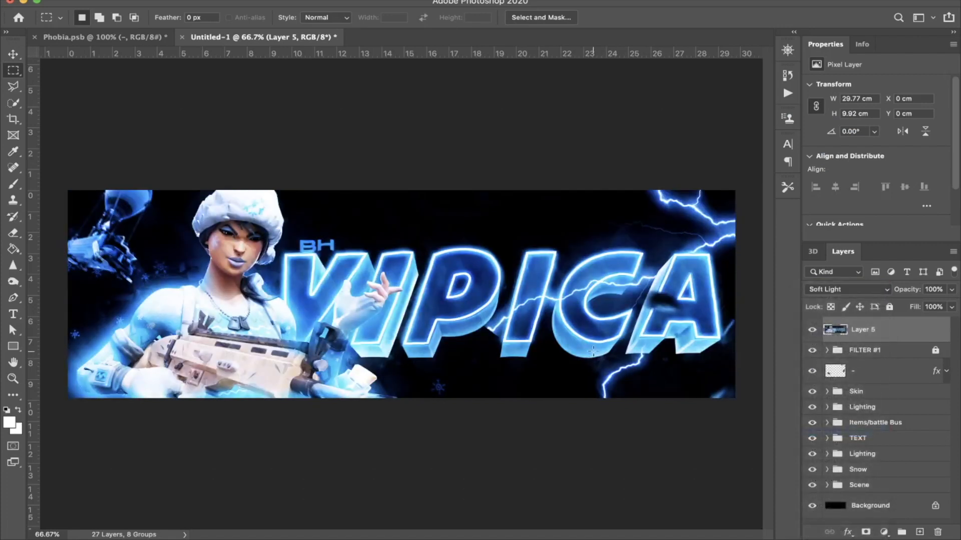
left_click_drag(63, 173, 493, 473)
key("Delete")
key("ctrl+d")
Step: Erase the motion-blurred layer over the header's right part with a 1040 px soft eraser at 30% opacity, and move it into the FILTER #1 group
key("e")
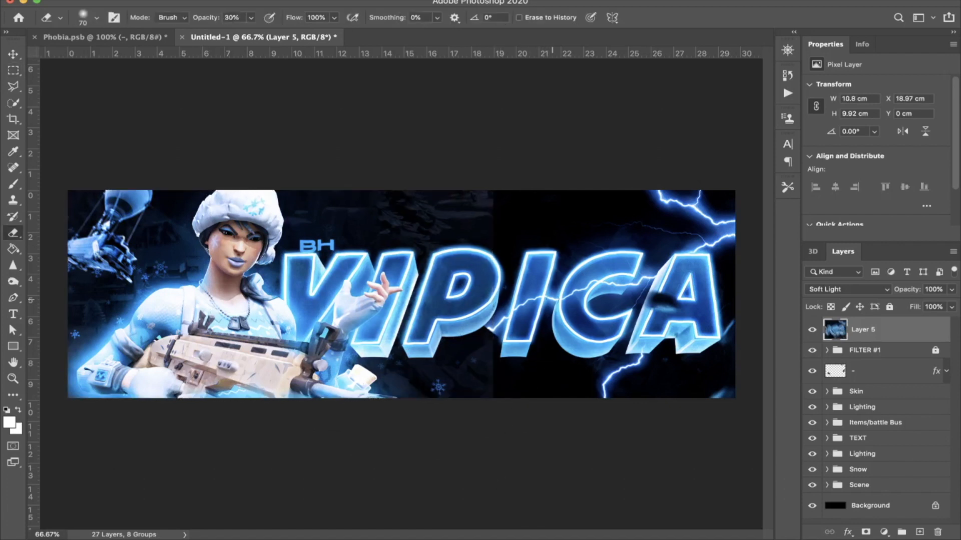
right_click(559, 288)
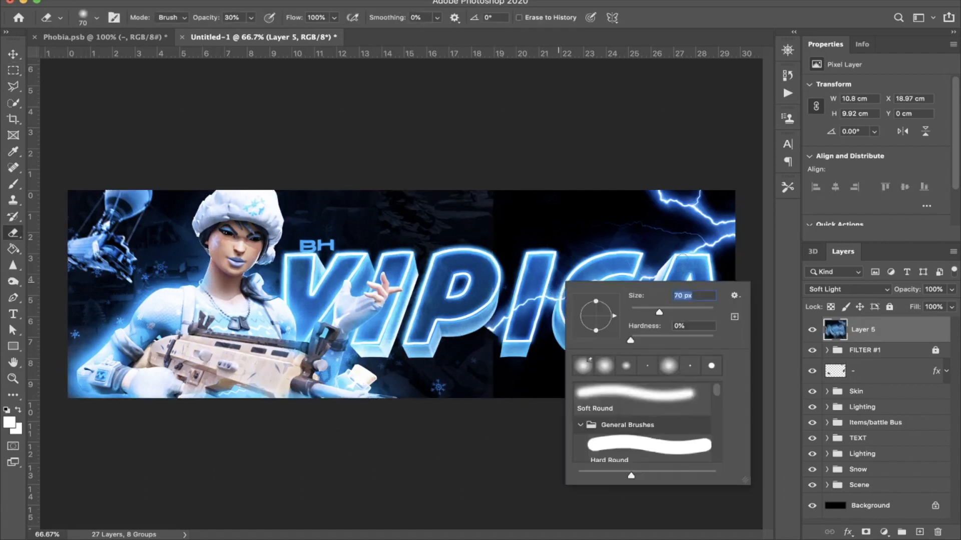
left_click_drag(713, 310, 706, 312)
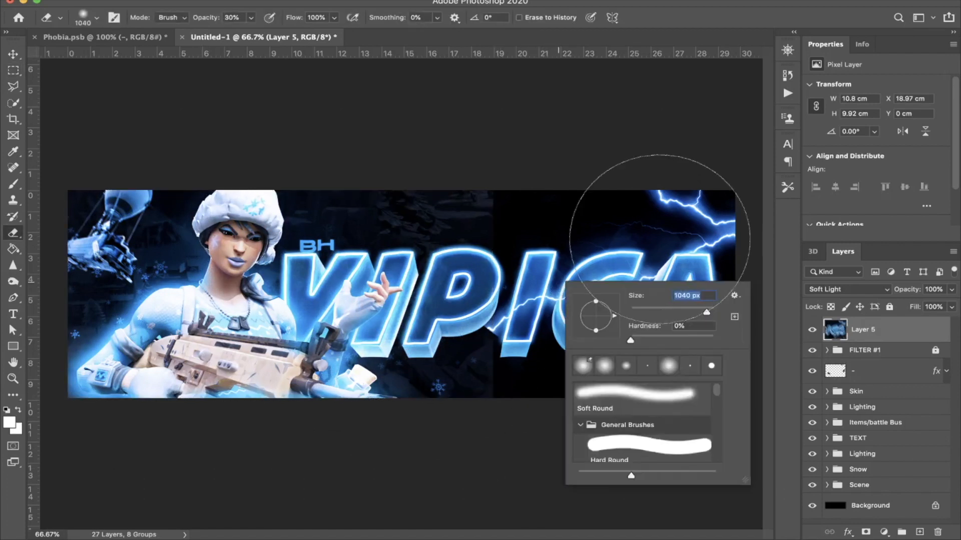
key("Return")
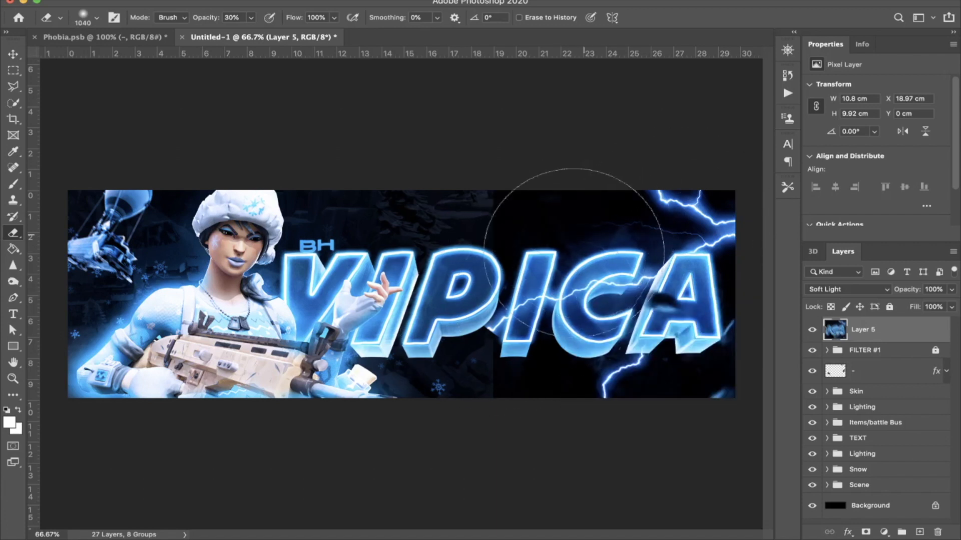
left_click(520, 241)
mouse_move(524, 256)
left_mouse_down()
mouse_move(625, 337)
mouse_move(673, 347)
mouse_move(594, 235)
left_mouse_up()
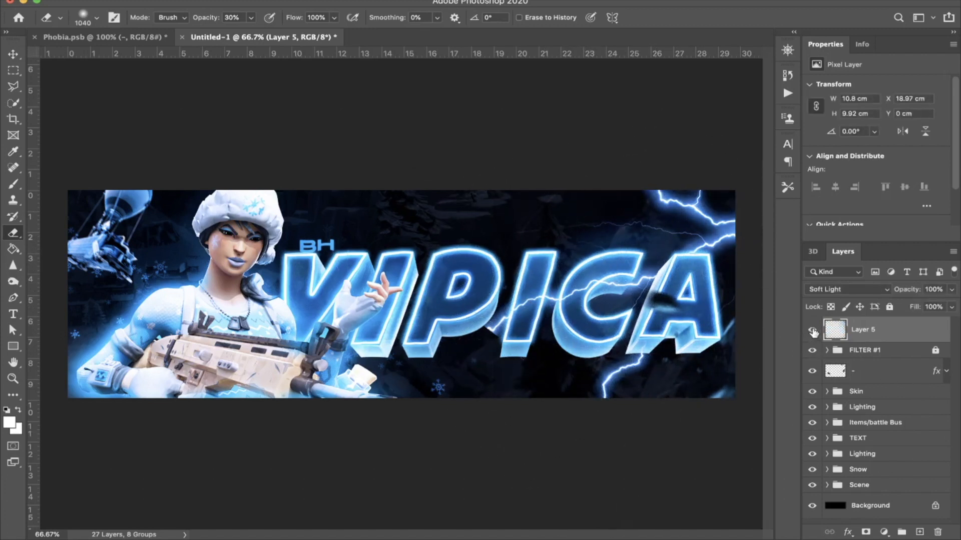
left_click_drag(883, 336, 875, 355)
Step: Put the debris layer into a new group named DEBRIS
left_click(871, 345)
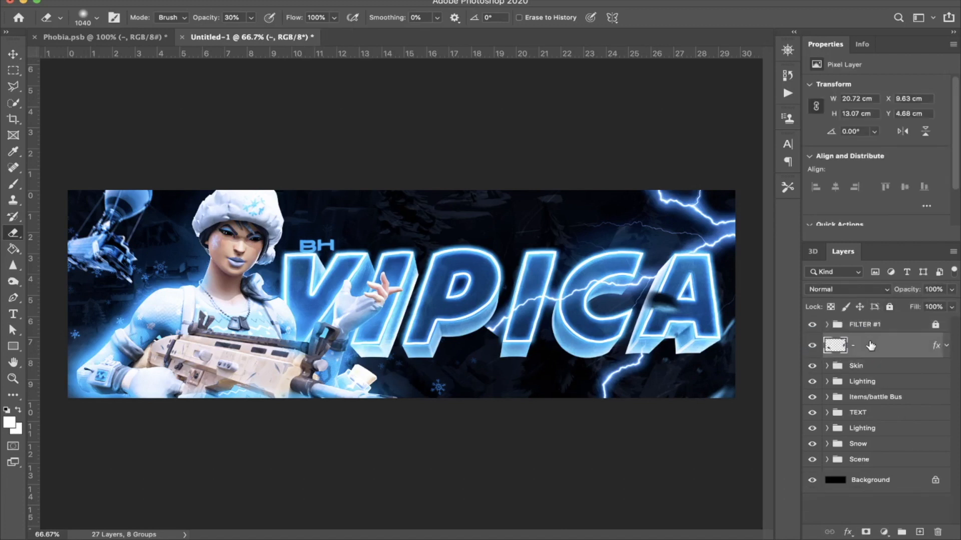
key("super+g")
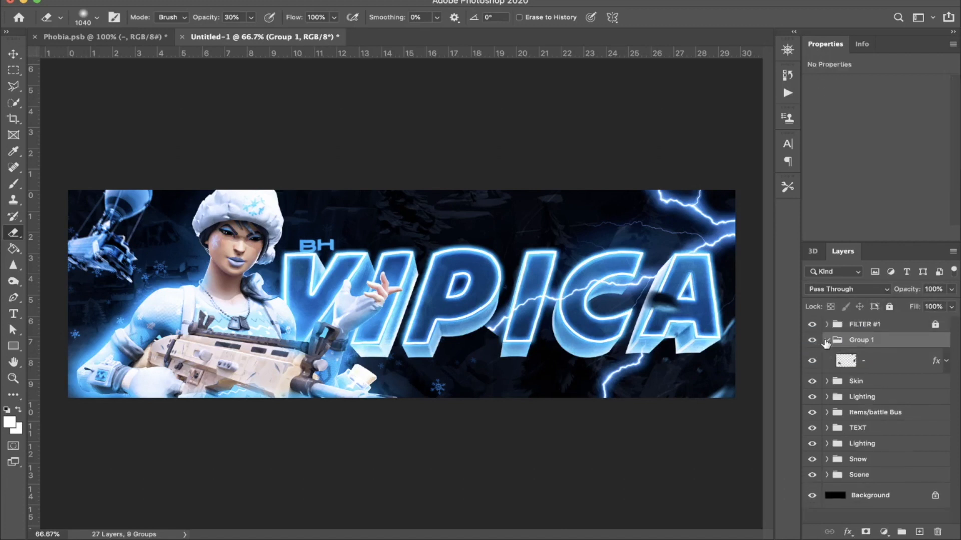
left_click(825, 341)
double_click(860, 339)
type("D")
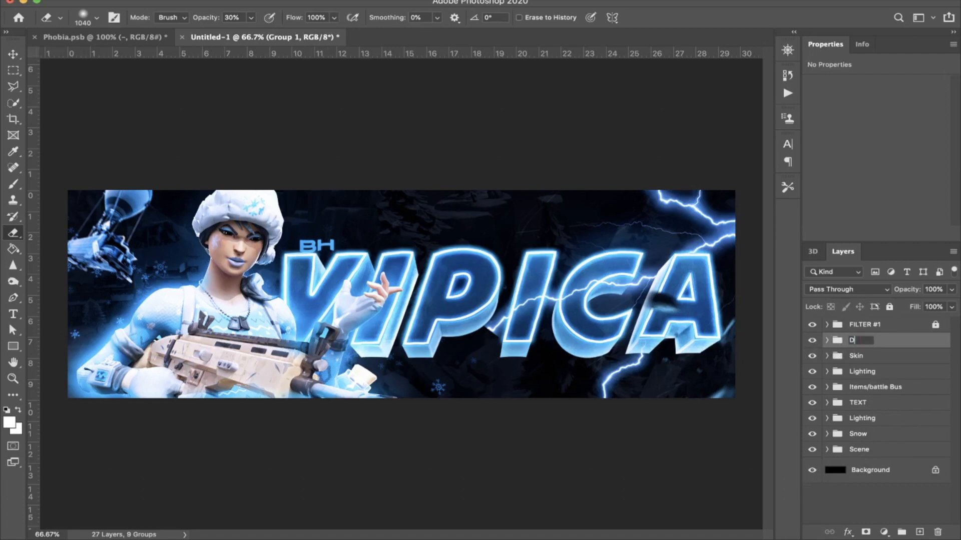
type("EBRIS")
key("Return")
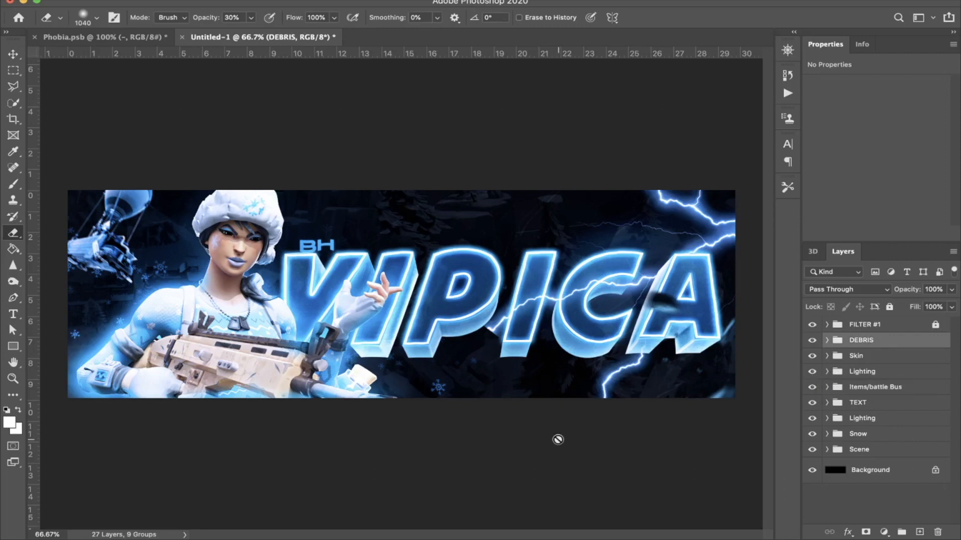
Step: Switch to Chrome, copy the Snowball (toy) image, and paste it into the Photoshop header above the upper Lighting group
mouse_move(158, 538)
left_click(88, 536)
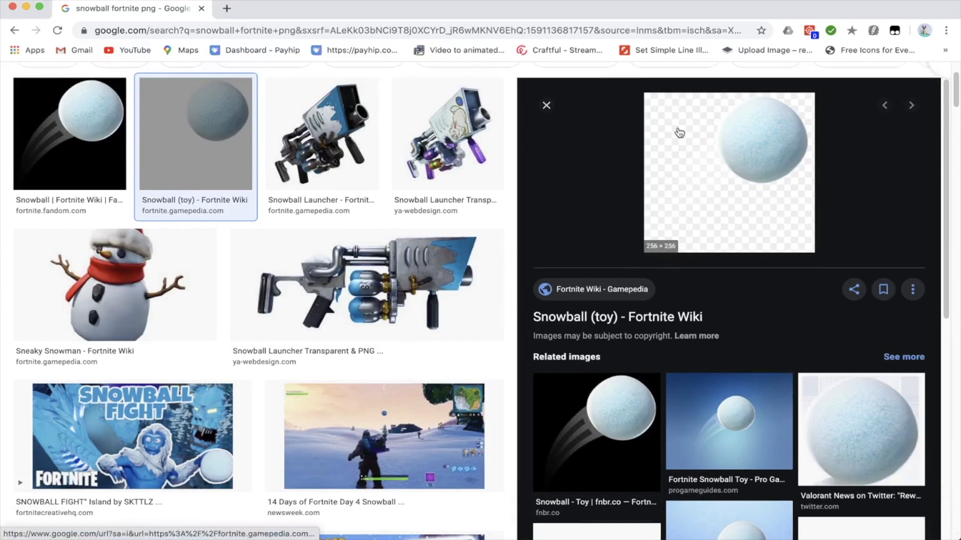
right_click(679, 133)
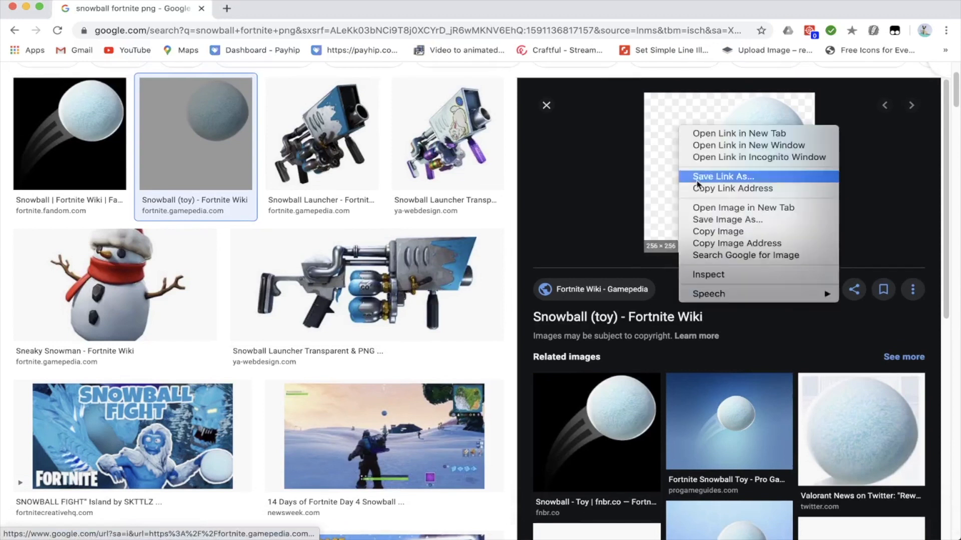
left_click(740, 232)
mouse_move(300, 530)
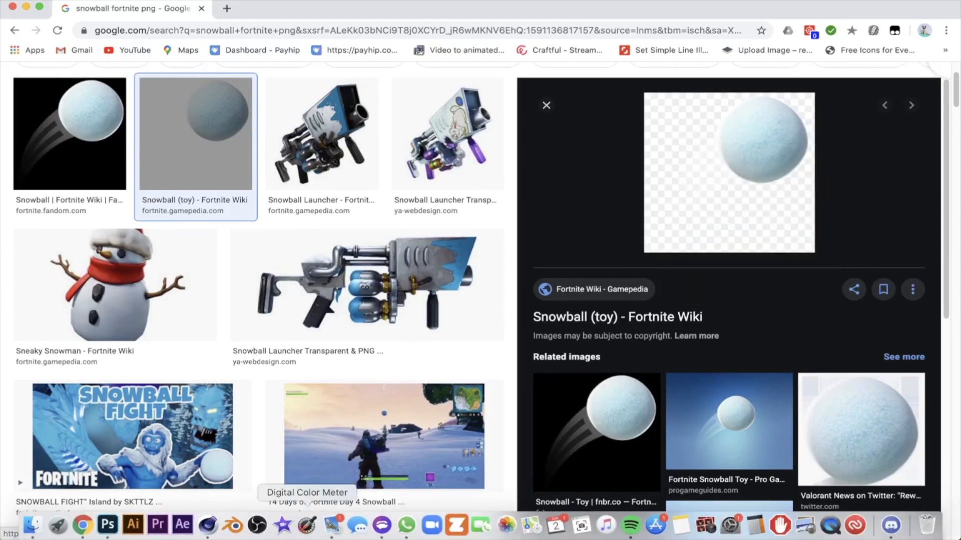
left_click(96, 528)
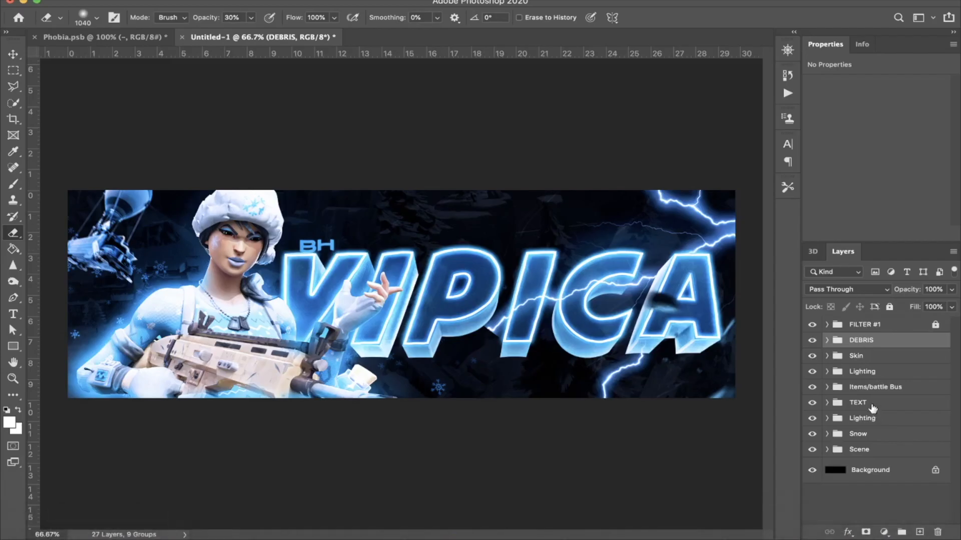
left_click(862, 371)
key("super+v")
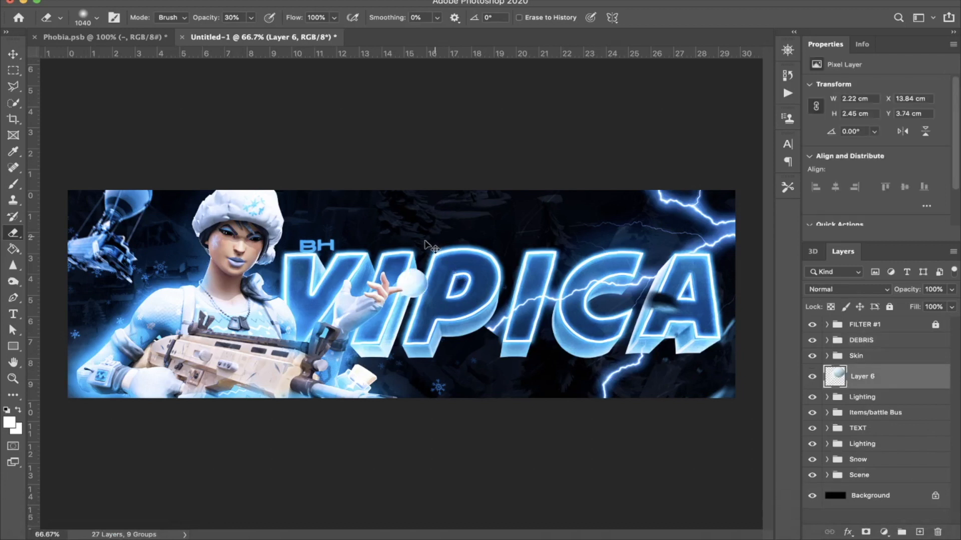
Step: Transform the snowball so it sits just above the title's first I and P, and move its layer directly below the TEXT group
key("super+t")
left_click_drag(445, 241, 478, 246)
left_click_drag(409, 303, 320, 246)
left_click_drag(419, 250, 522, 255)
key("Return")
left_click_drag(883, 377, 869, 437)
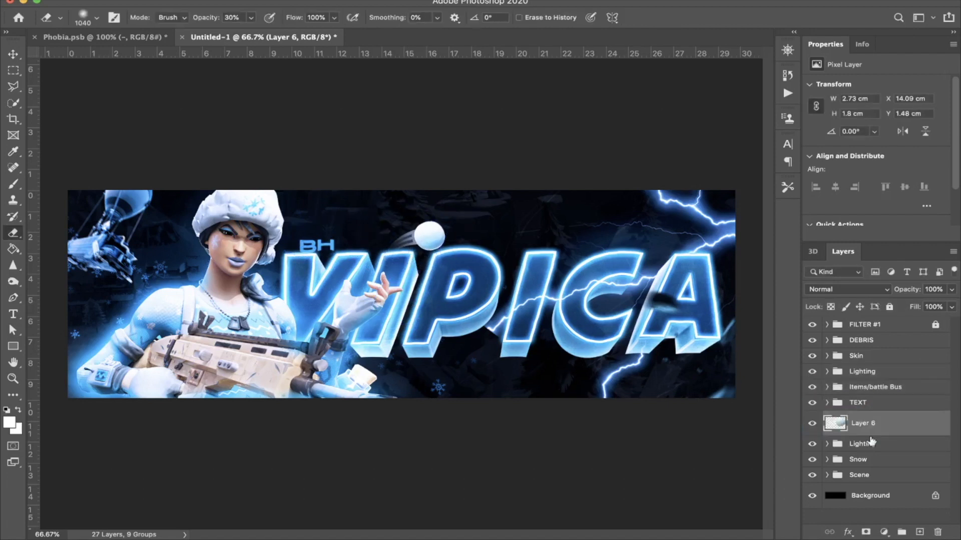
Step: Nudge the snowball down and slightly right, behind the title's P, to X 14.15 cm and Y 1.72 cm
key("v")
key("Down")
key("Down")
key("Down")
key("Down")
key("Down")
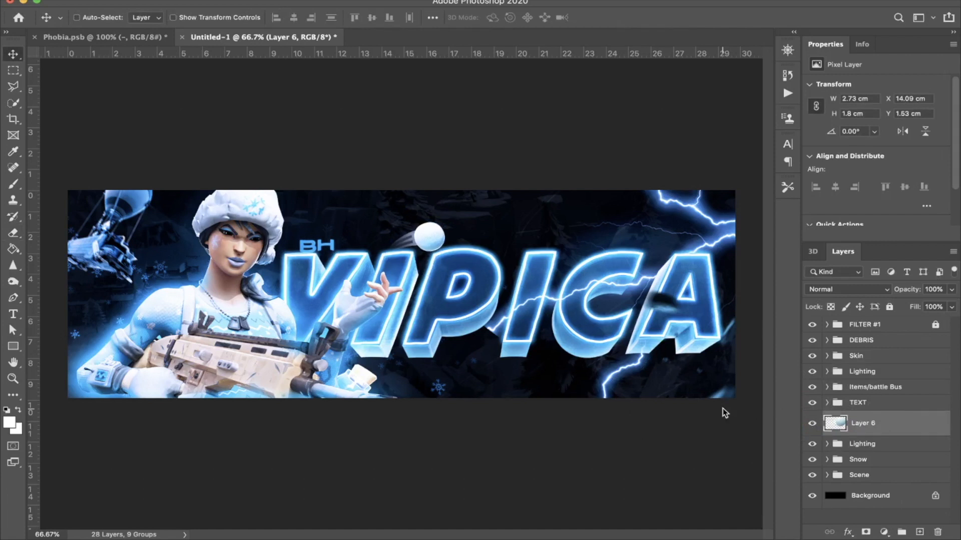
key("Down")
key("Right")
key("Right")
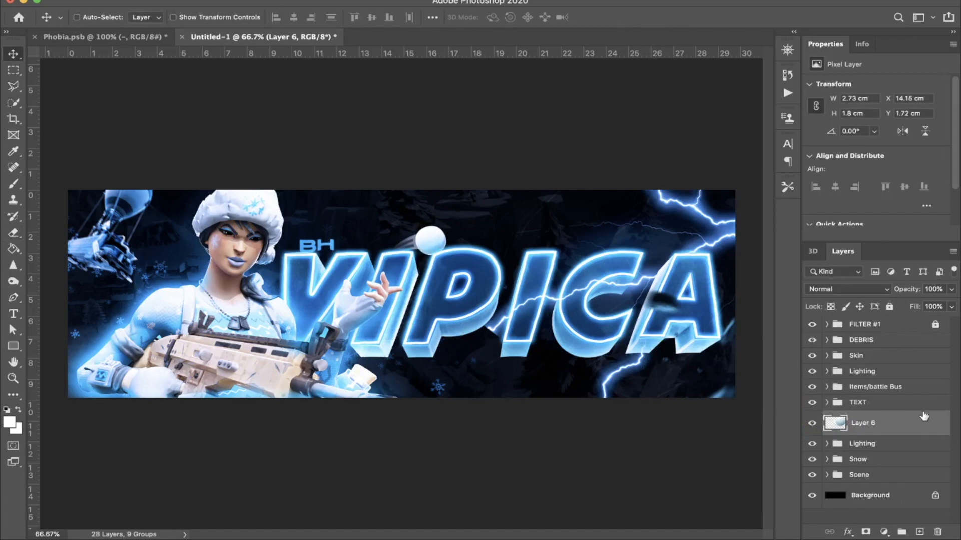
Step: Add a light blue Color Overlay in Color blend mode at 100% opacity to the snowball layer
double_click(923, 420)
left_click(911, 201)
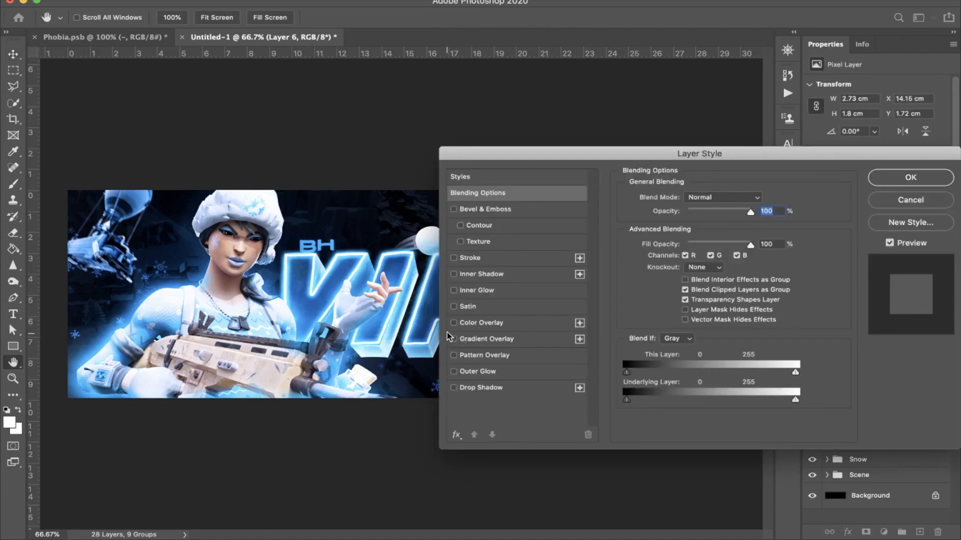
left_click(454, 323)
left_click_drag(723, 220, 757, 223)
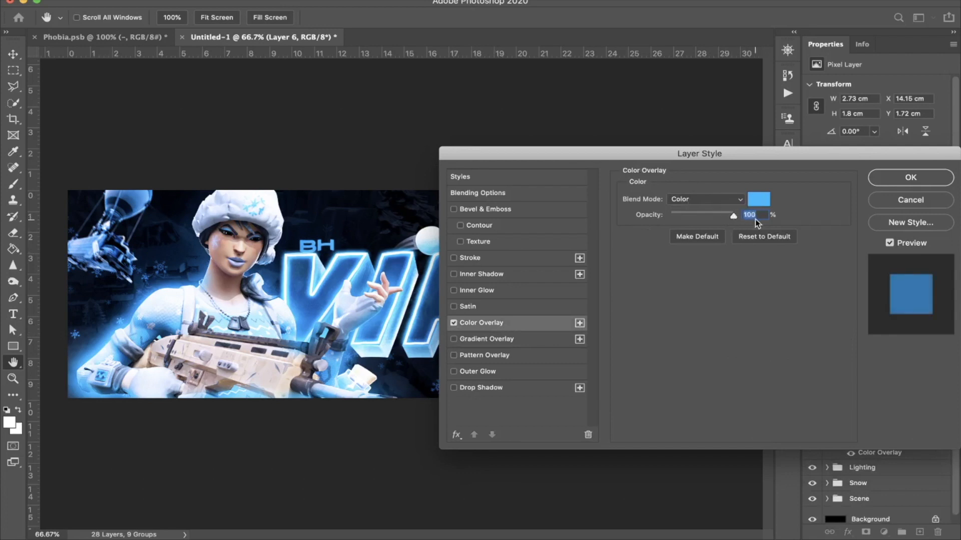
key("Return")
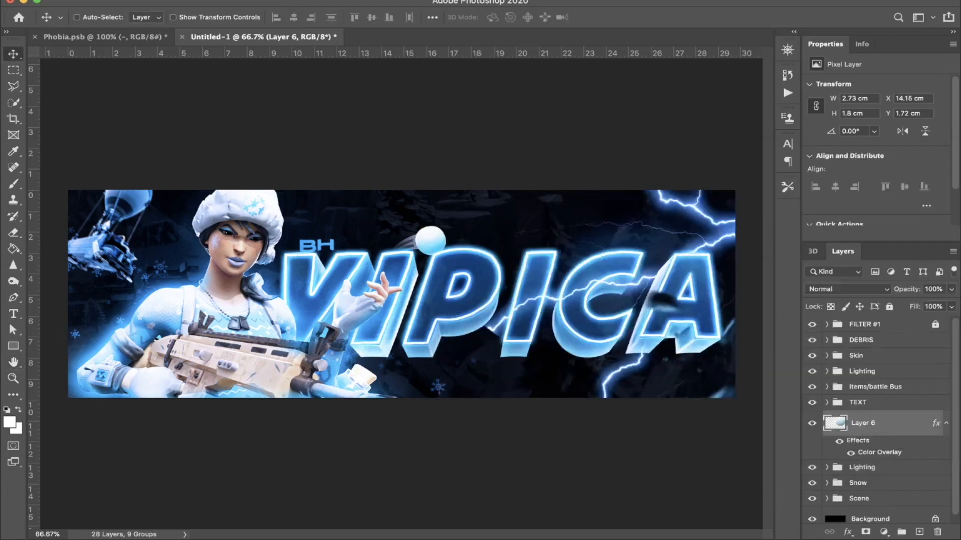
Step: Apply Motion Blur to the snowball with angle -8° and distance 11 pixels
left_click(307, 1)
mouse_move(345, 134)
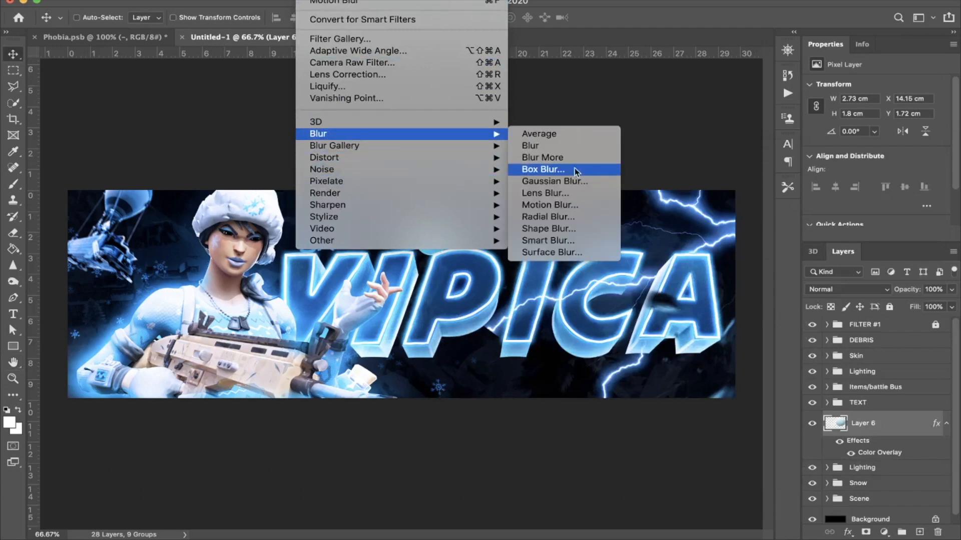
left_click(565, 205)
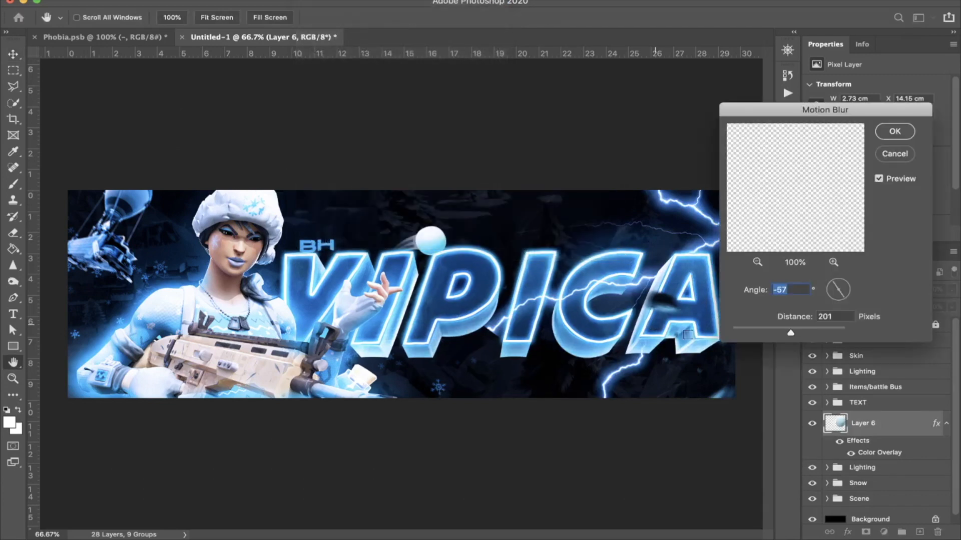
left_click_drag(844, 305, 851, 290)
left_click_drag(790, 333, 737, 332)
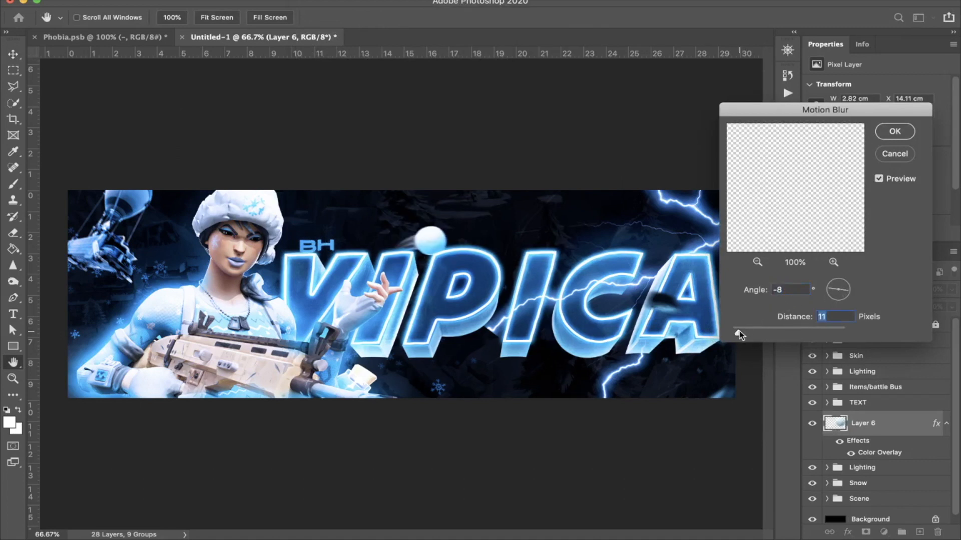
key("Return")
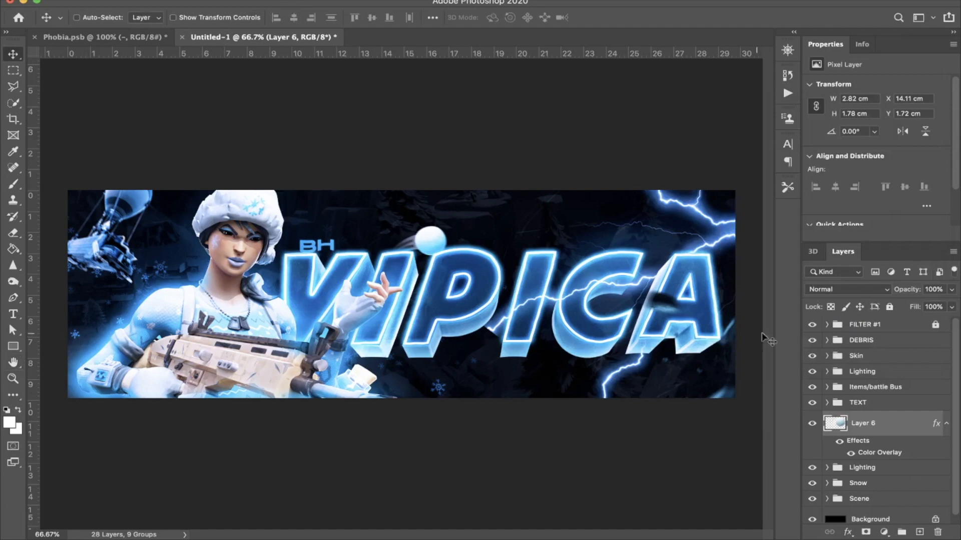
Step: Change the snowball's Color Overlay to blue 00589c and move its layer into the Items/battle Bus group
double_click(906, 440)
left_click(531, 323)
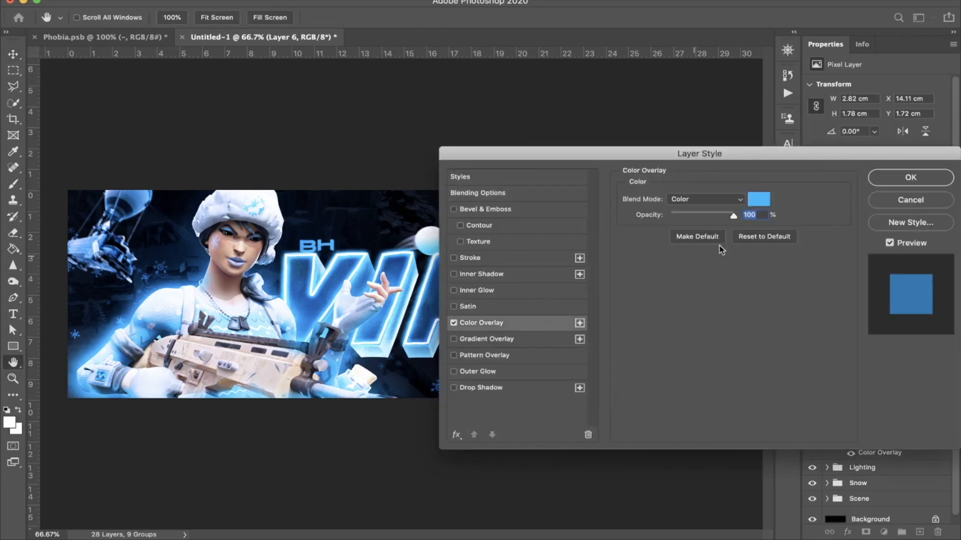
left_click(760, 198)
mouse_move(798, 290)
left_mouse_down()
mouse_move(798, 282)
mouse_move(798, 292)
left_mouse_up()
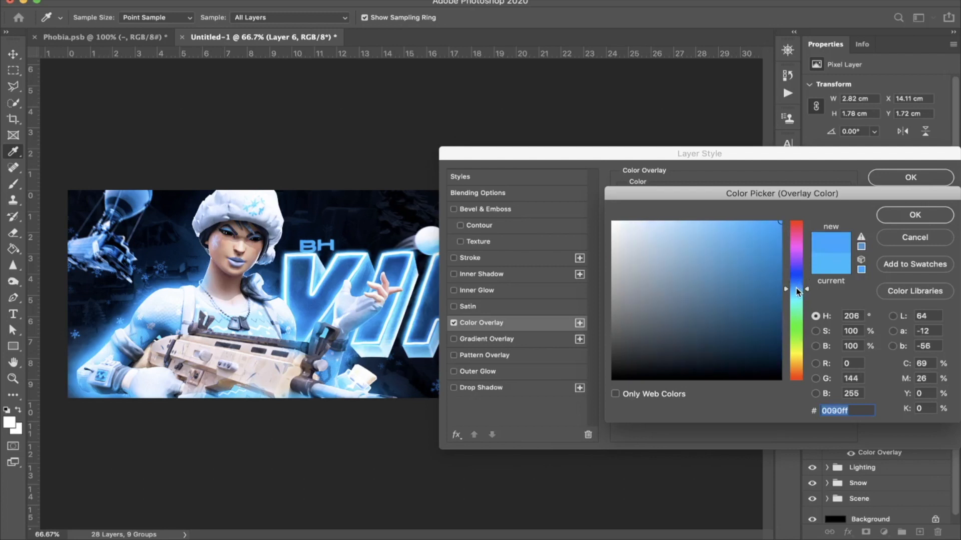
left_click(780, 283)
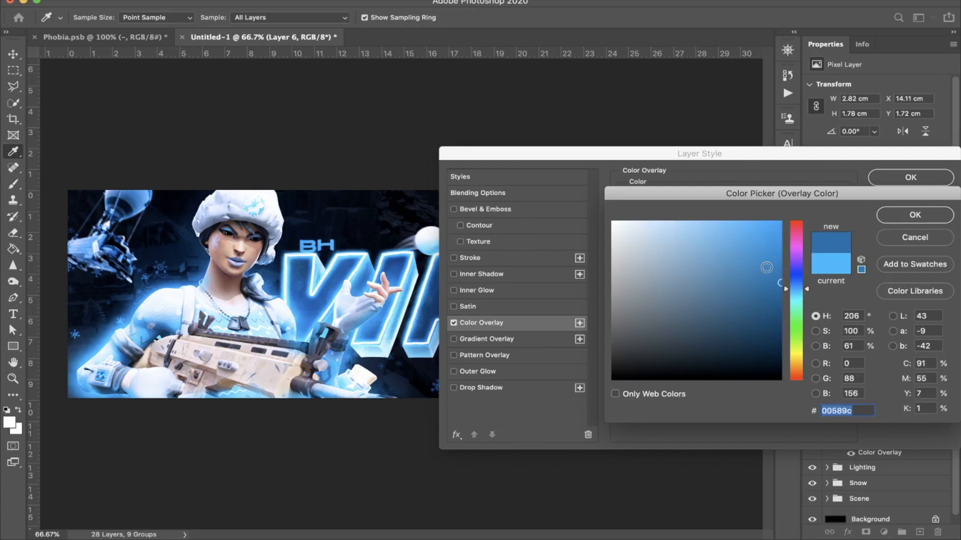
key("Return")
key("Return")
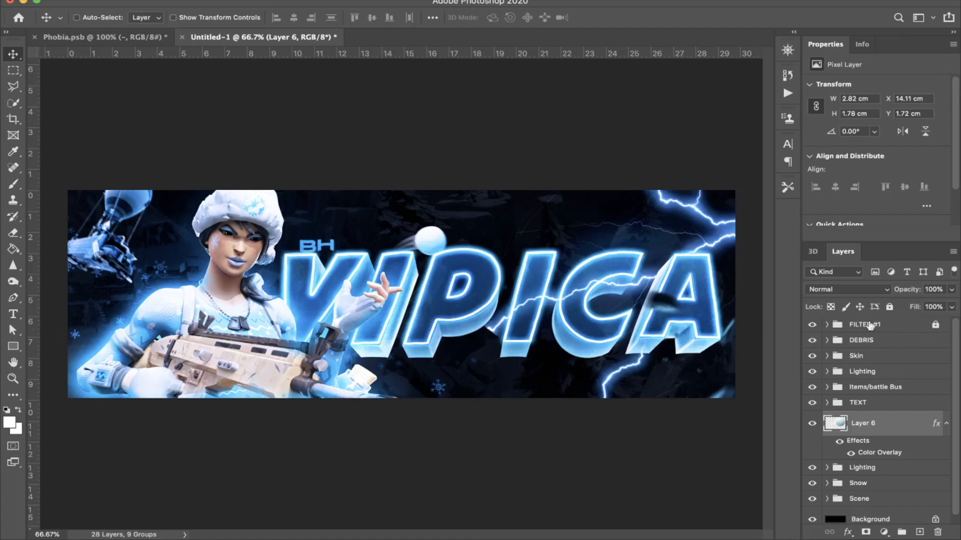
left_click_drag(879, 428, 881, 392)
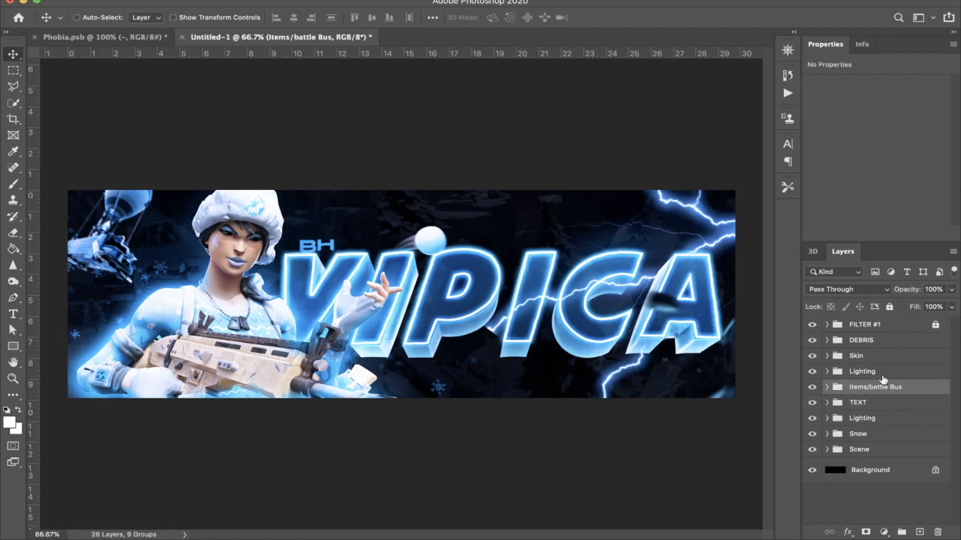
Step: Stamp all visible layers into a new layer above FILTER #1 and open the Camera Raw Filter on it
left_click(877, 325)
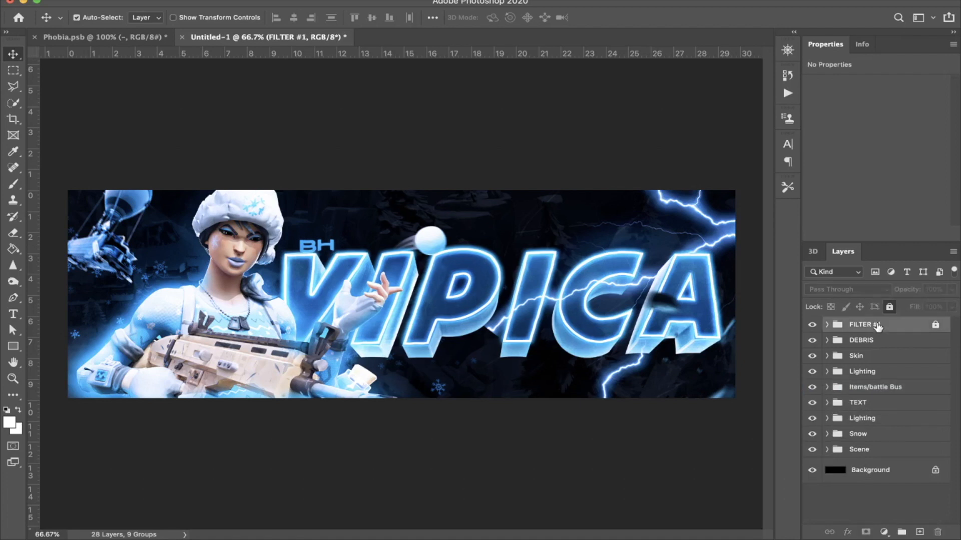
key("super+alt+shift+e")
left_click(308, 1)
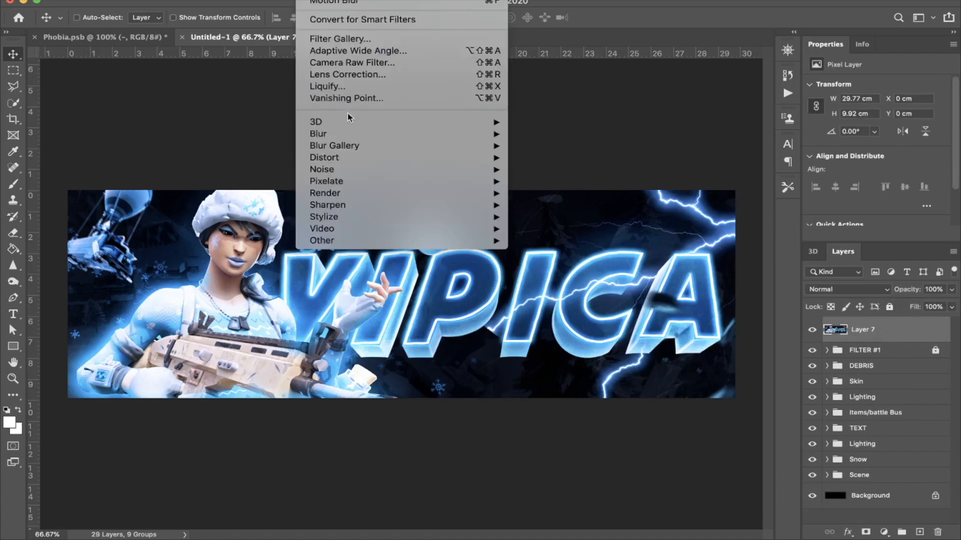
left_click(339, 62)
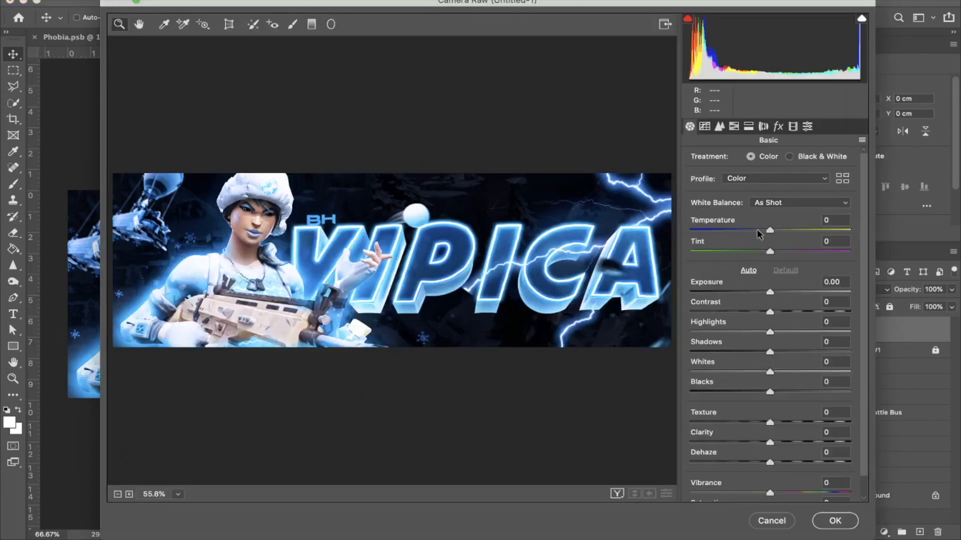
Step: Apply Camera Raw with Temperature -12, Tint +3, Exposure -0.30, Contrast +10, Highlights +17, Shadows +13, Blacks +18, Texture +16, Clarity +10, Dehaze +13, Vibrance +8
left_click(757, 231)
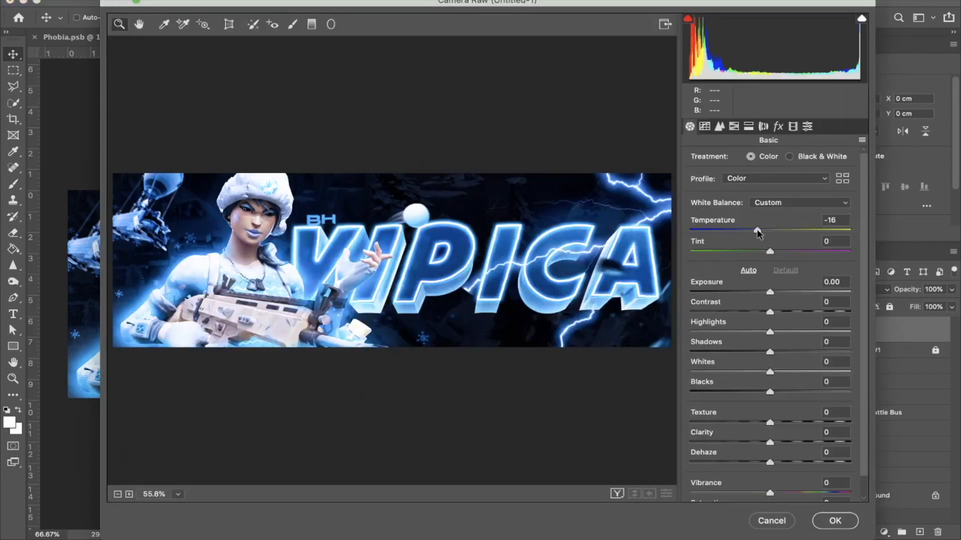
left_click_drag(758, 230, 772, 254)
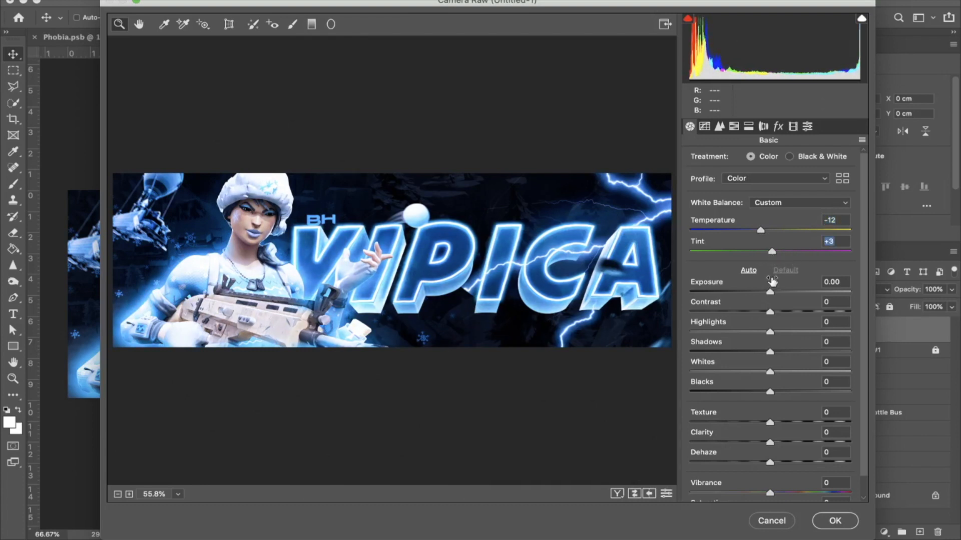
left_click_drag(771, 294, 779, 462)
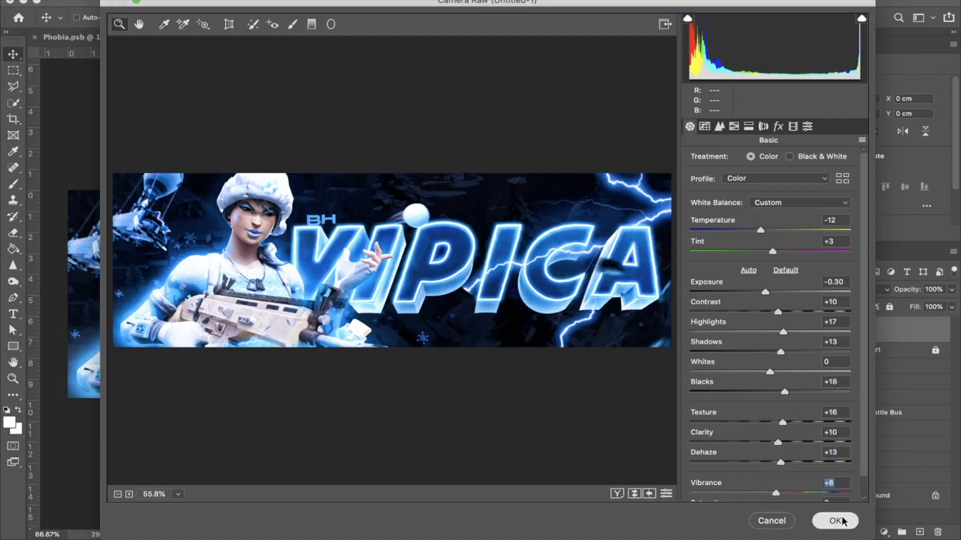
left_click(835, 520)
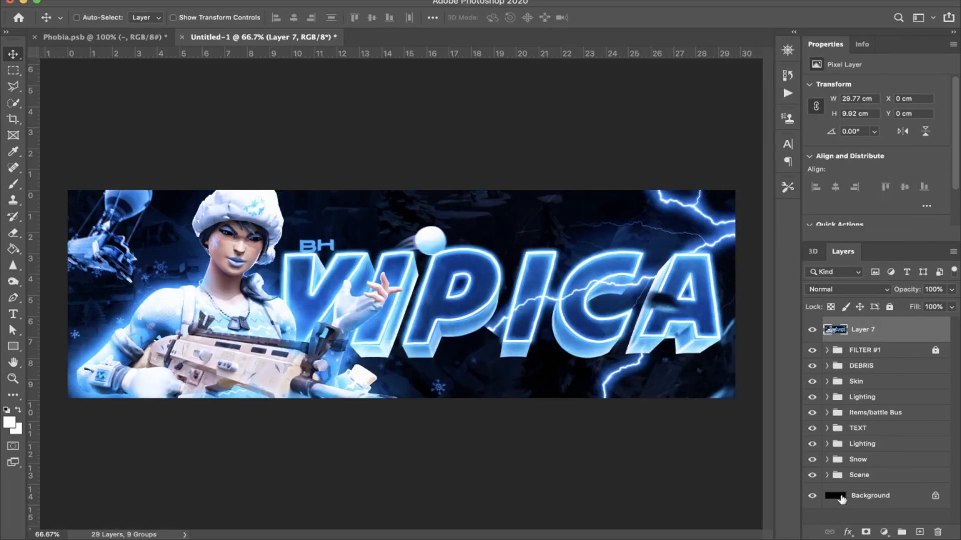
Step: Hide the graded stamp layer and replace the Inner Shadow effect on the Skin layer with an Inner Glow
left_click(812, 330)
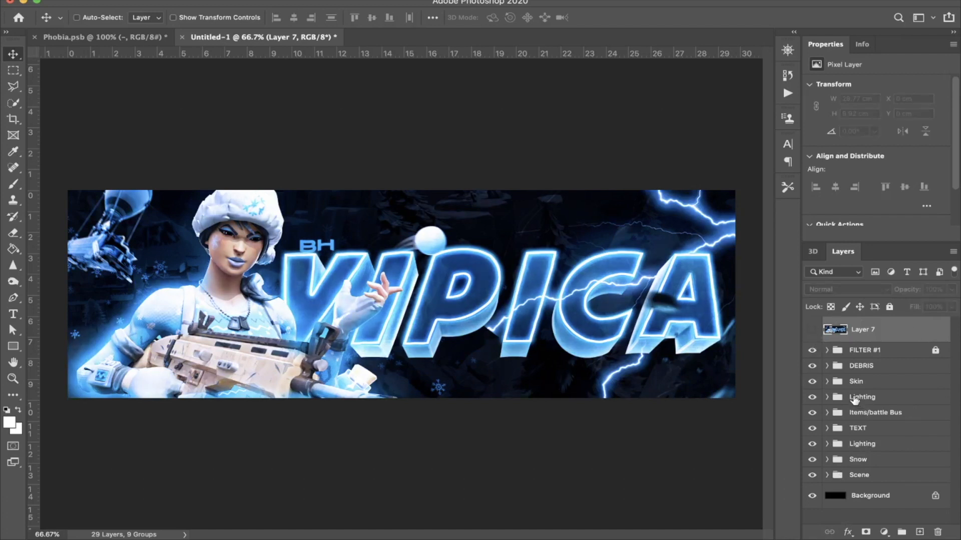
left_click(826, 381)
scroll(849, 458, "down", 1)
left_click(908, 463)
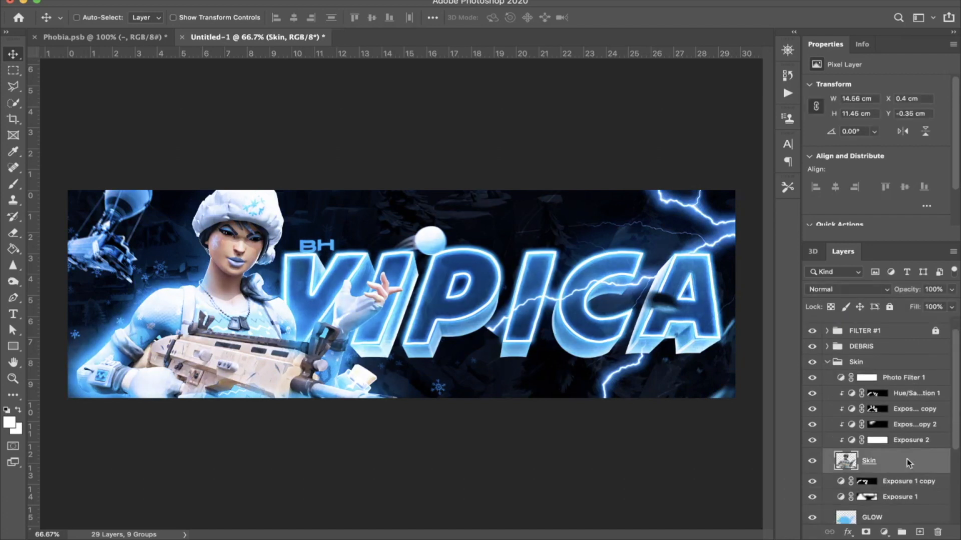
double_click(908, 463)
left_click(457, 278)
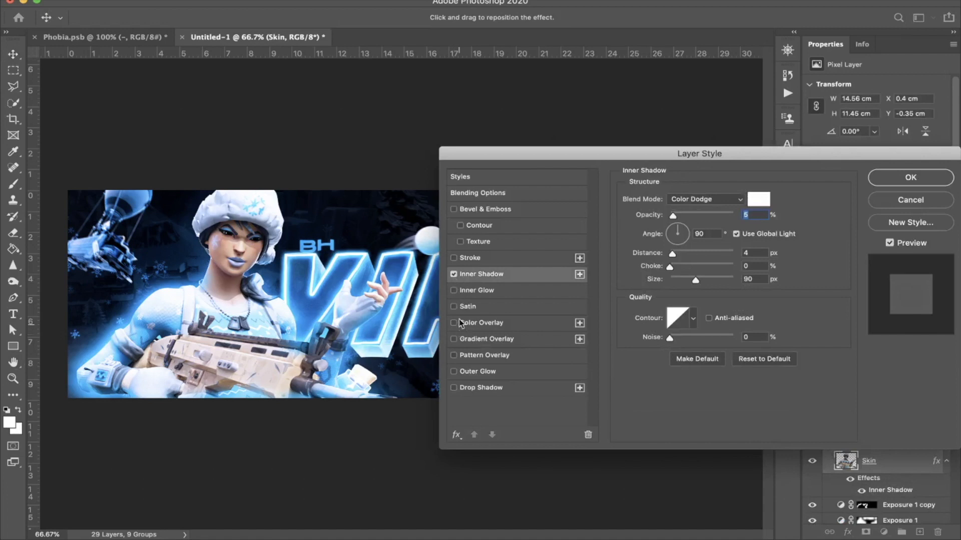
left_click(452, 274)
left_click(453, 291)
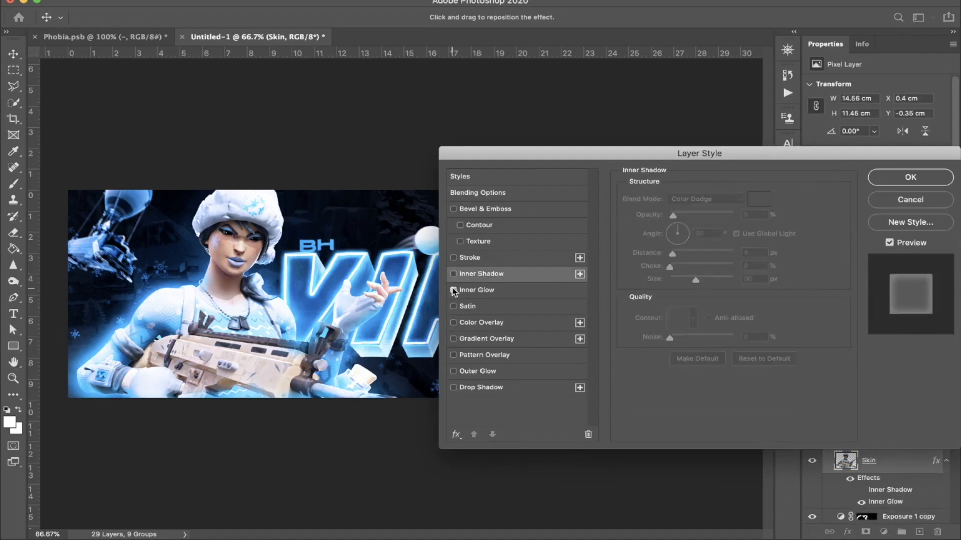
Step: Add a white ffffff Outer Glow in Overlay blend mode to the Skin layer, enlarging its size and reducing its opacity
left_click(454, 372)
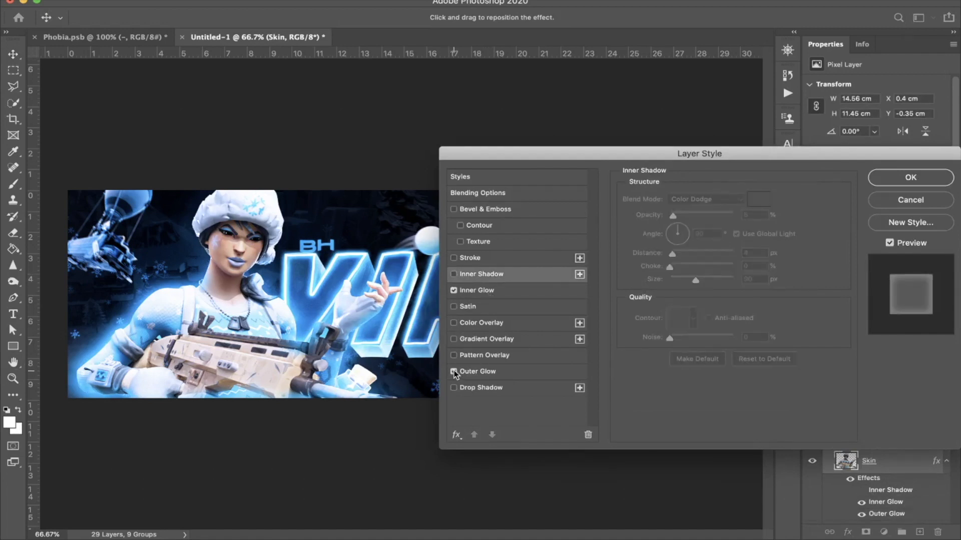
left_click(488, 372)
left_click_drag(691, 212, 772, 210)
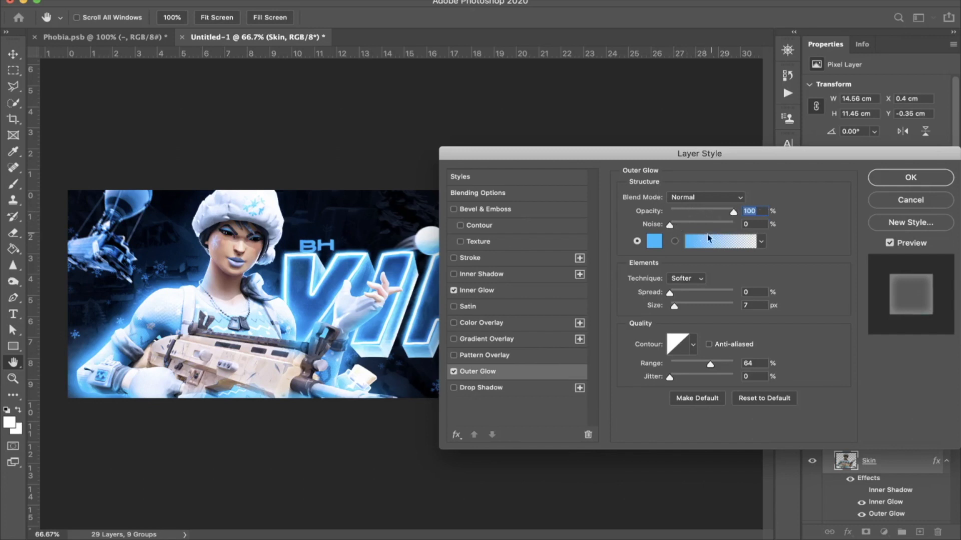
left_click(654, 241)
left_click(611, 217)
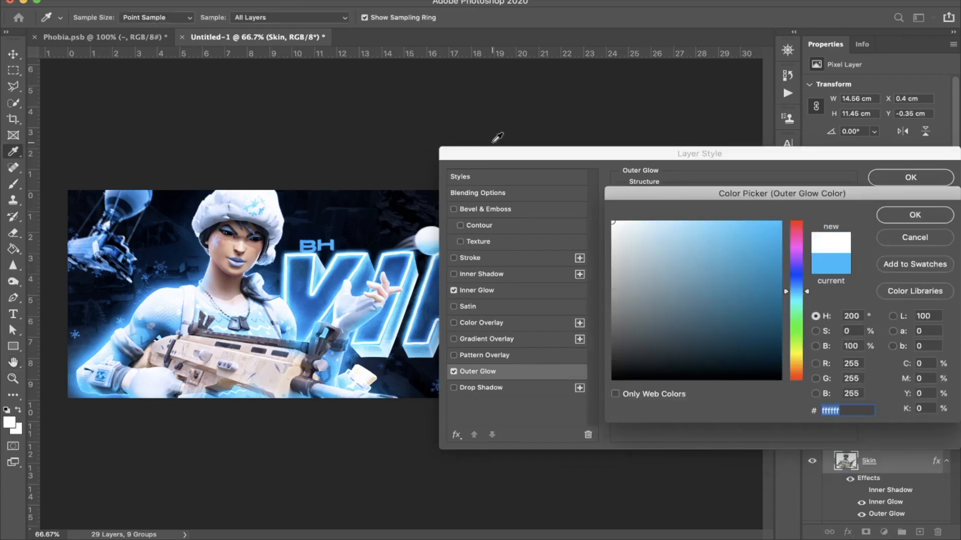
key("Return")
left_click(705, 197)
left_click(707, 332)
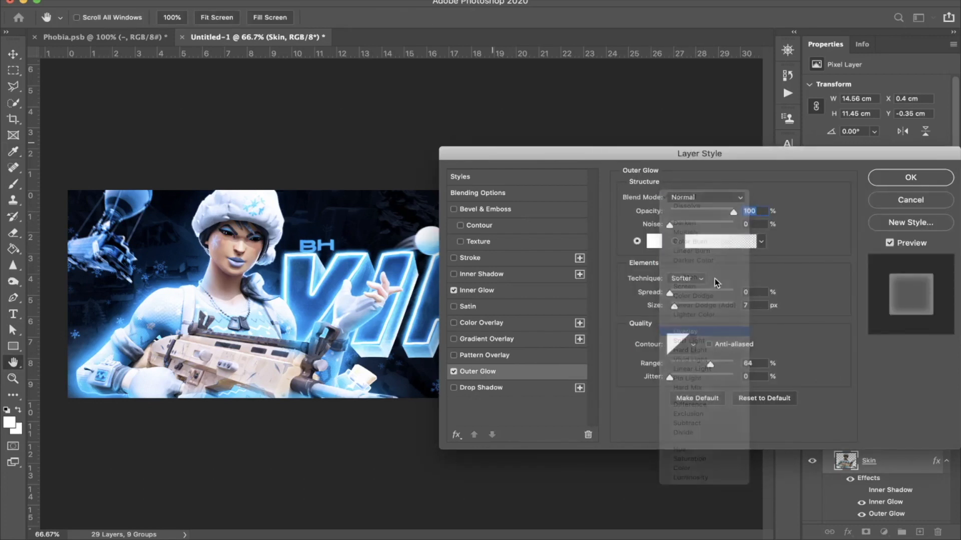
mouse_move(696, 306)
left_mouse_down()
mouse_move(727, 308)
mouse_move(707, 309)
left_mouse_up()
left_click_drag(733, 211, 690, 213)
key("Return")
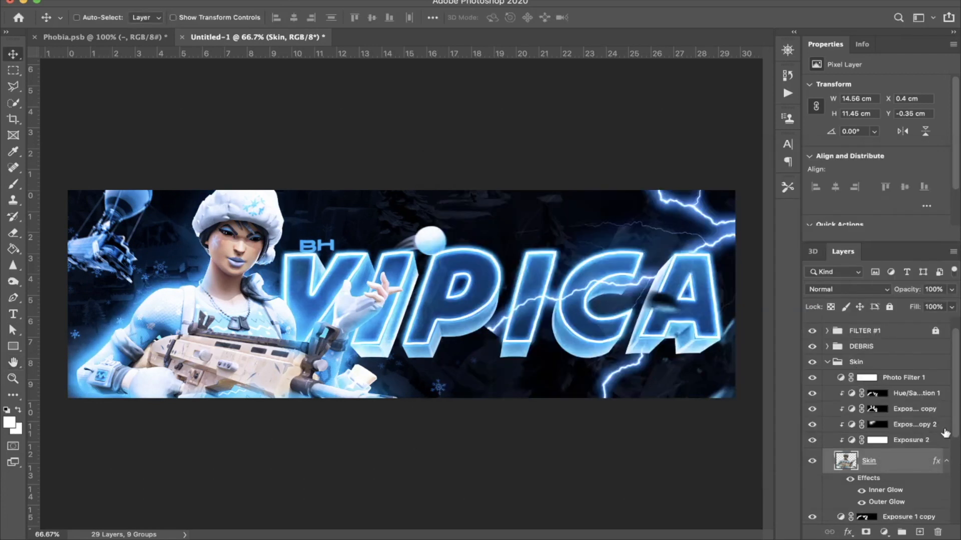
Step: Replace the hidden Layer 7 with a fresh stamp of all visible layers and reapply the Camera Raw Filter with its last settings
left_click(945, 462)
left_click(833, 363)
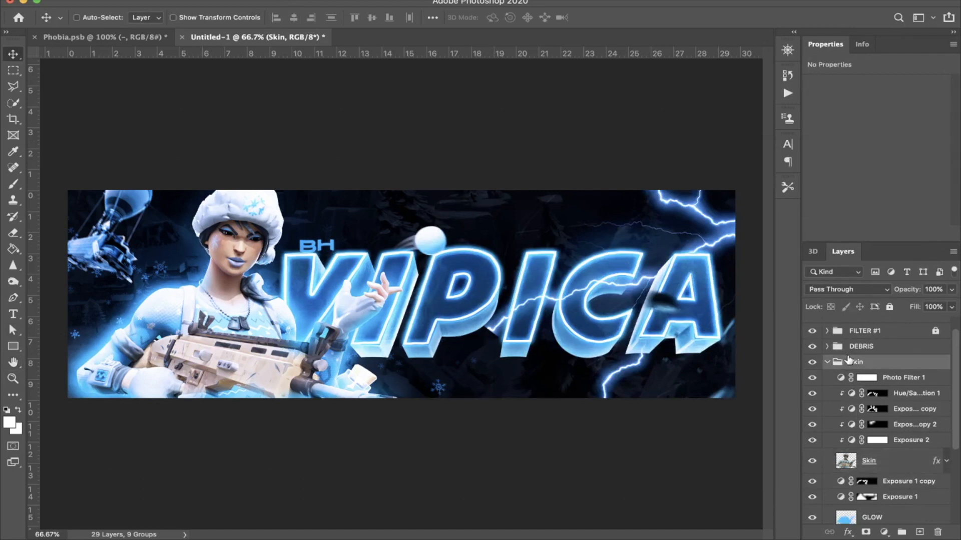
left_click(828, 363)
left_click(853, 328)
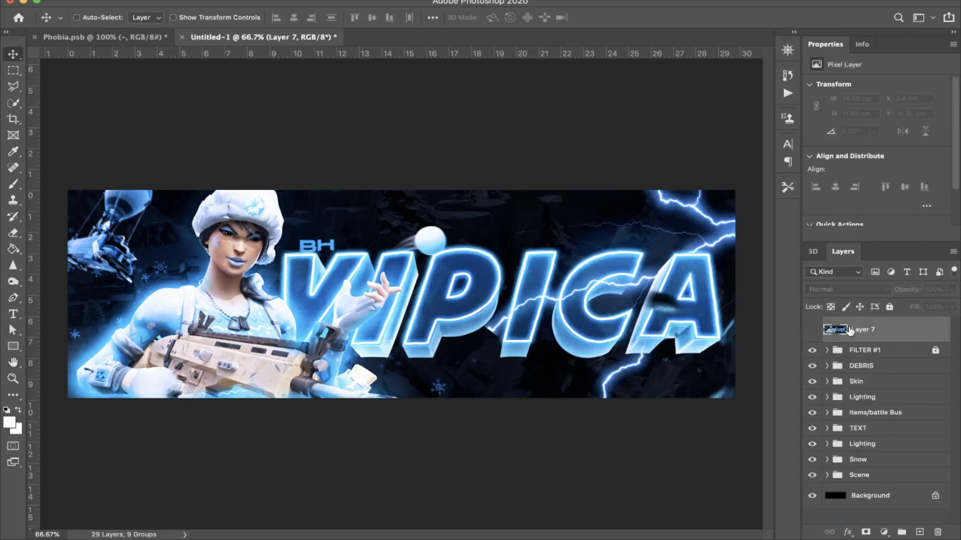
key("Delete")
key("alt+shift+super+e")
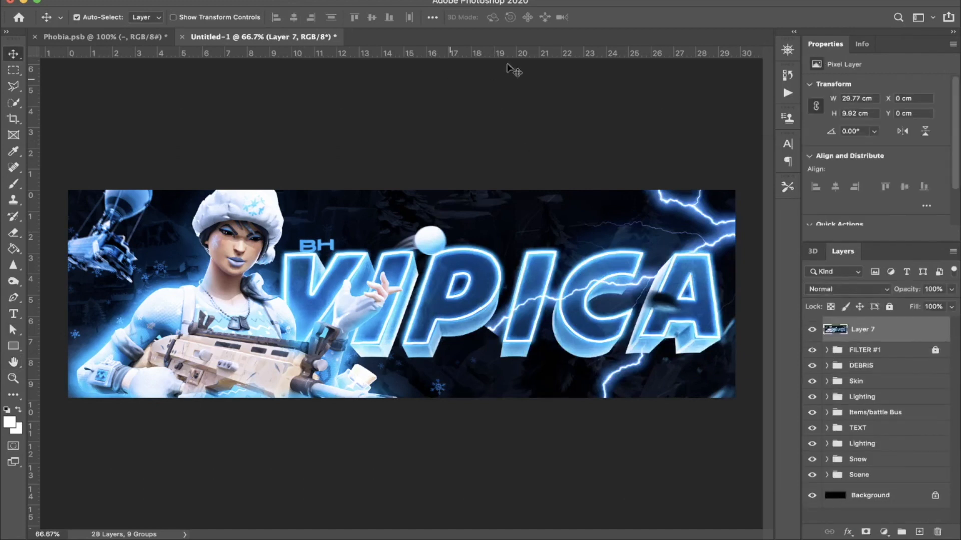
left_click(309, 1)
left_click(310, 4)
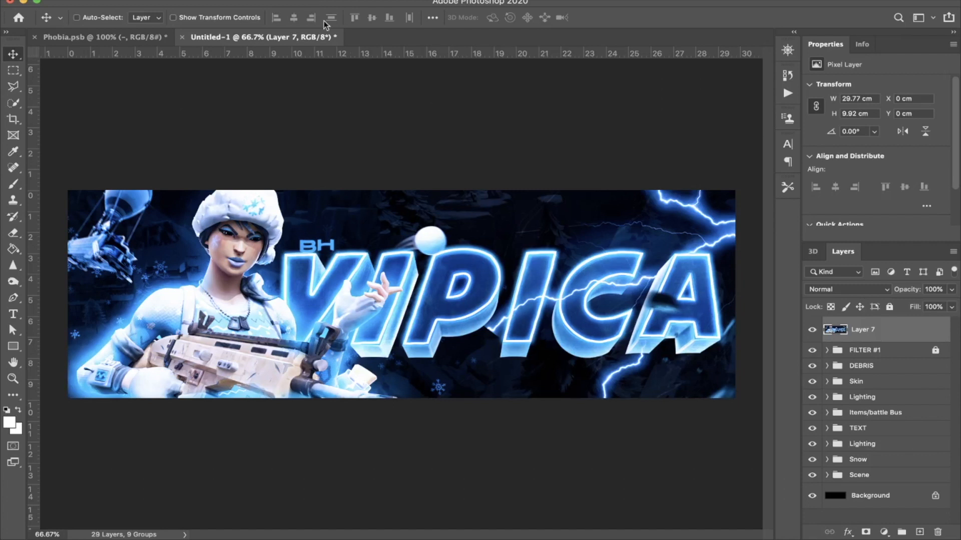
Step: Rename the graded stamp layer to FINAL and lock it completely
double_click(871, 329)
type("FINAL")
key("Return")
left_click(890, 307)
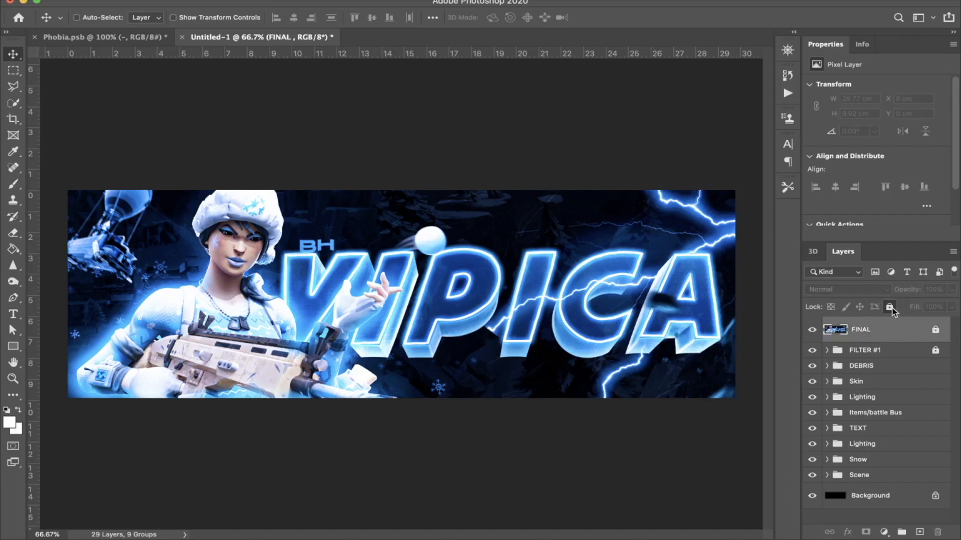